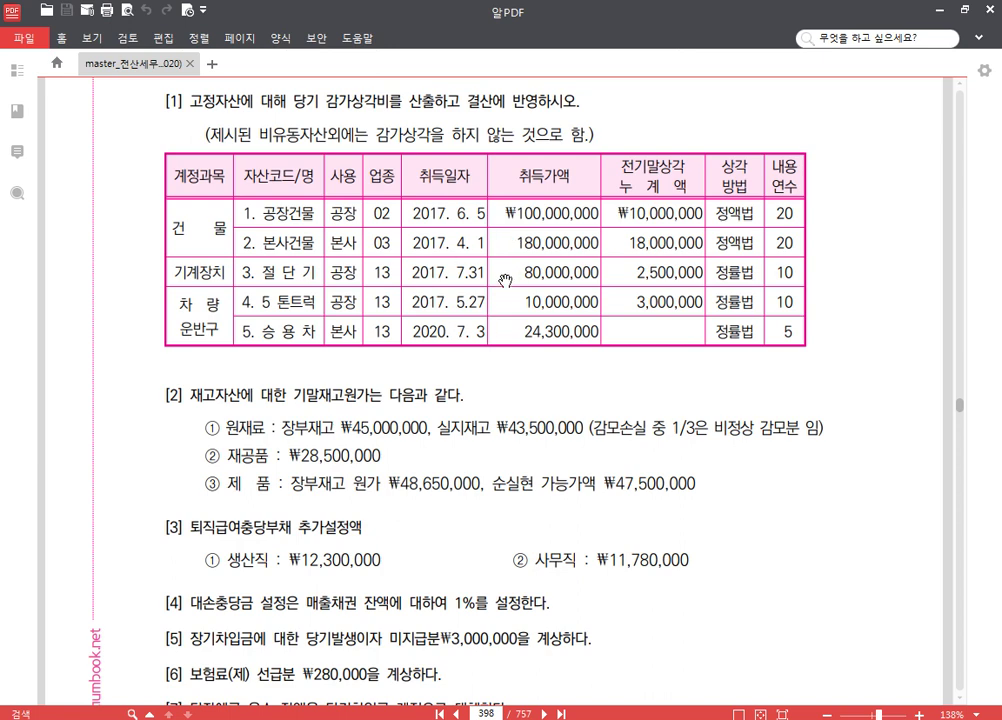
- Switch to the general voucher entry and enter a December 31 debit line for 재고자산감모손실 (0959) of 500,000
scroll(514, 380, down, 2)
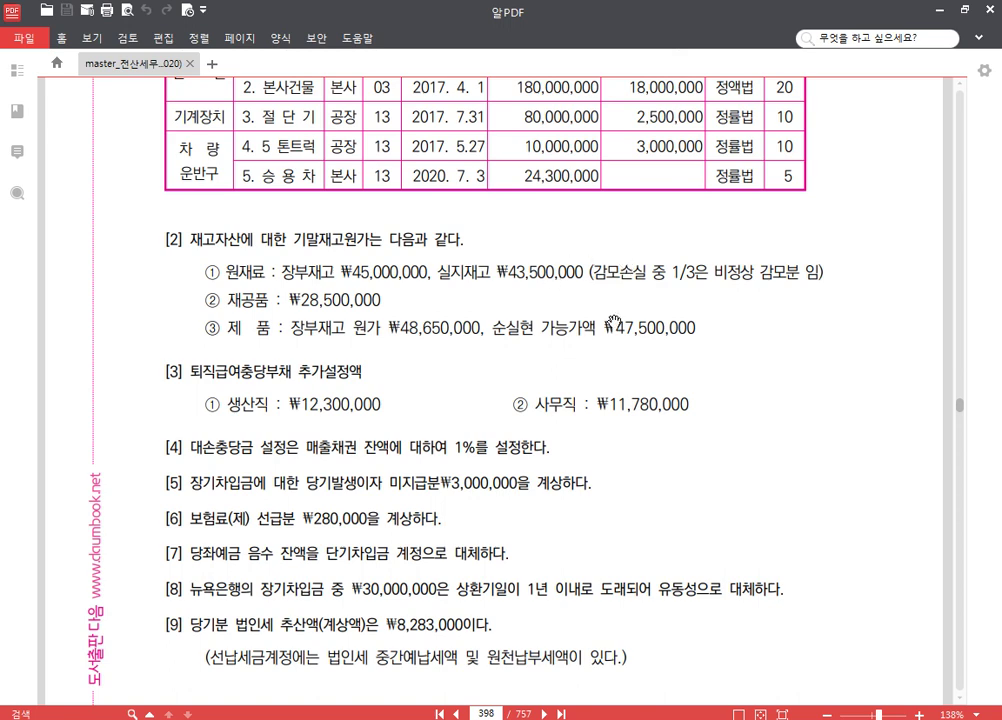
key(alt+Tab)
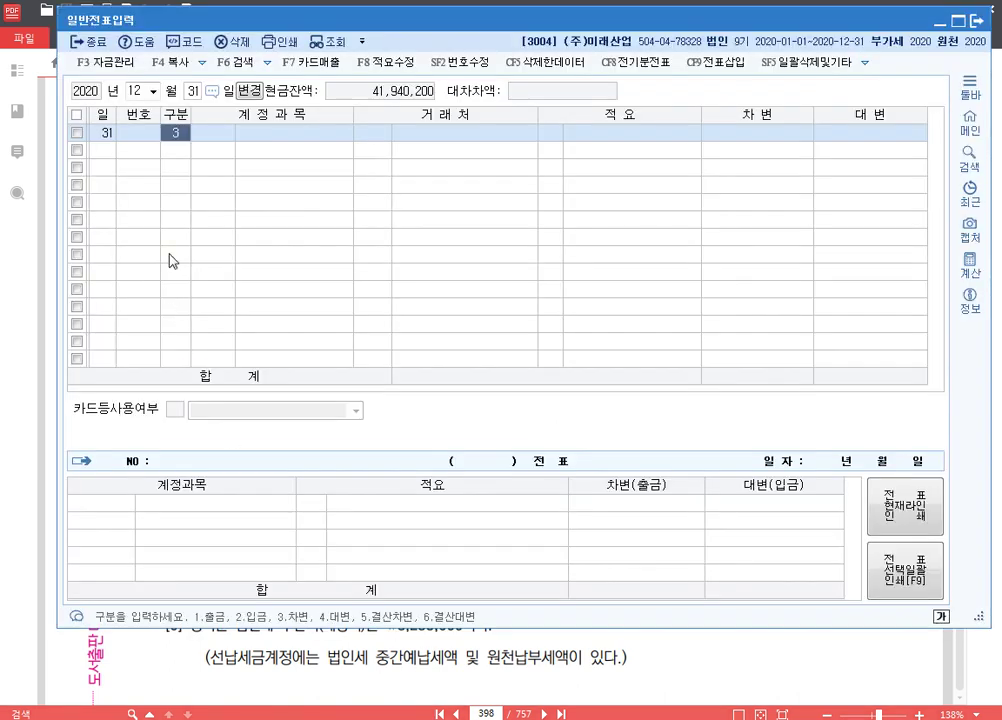
key(Return)
text(재고)
key(Return)
key(Down)
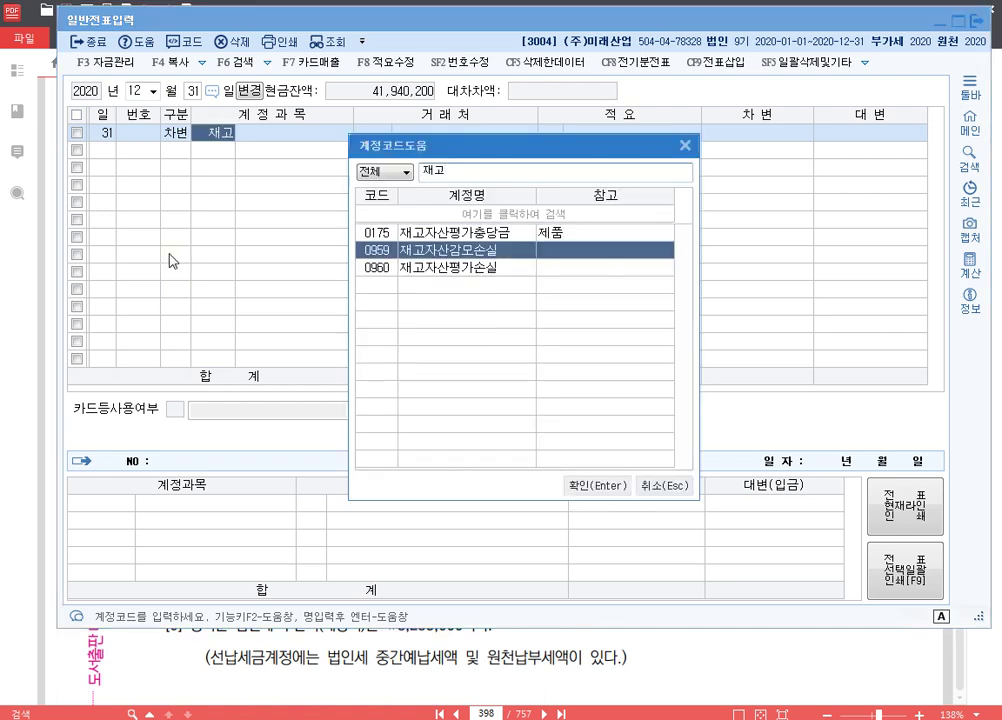
key(Return)
key(Return)
key(Return)
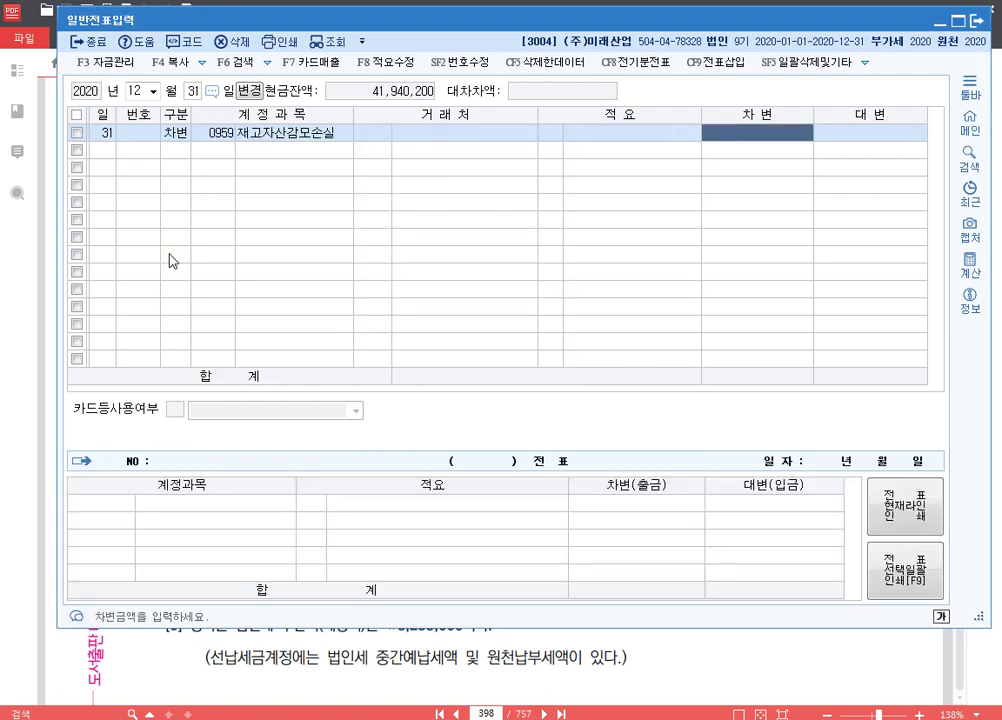
text(5000000)
key(Return)
- Add the matching credit line for 원재료 (0153) of 500,000 with description 8, 타계정으로 대체액 원가명세서 반영분
text(4)
key(Return)
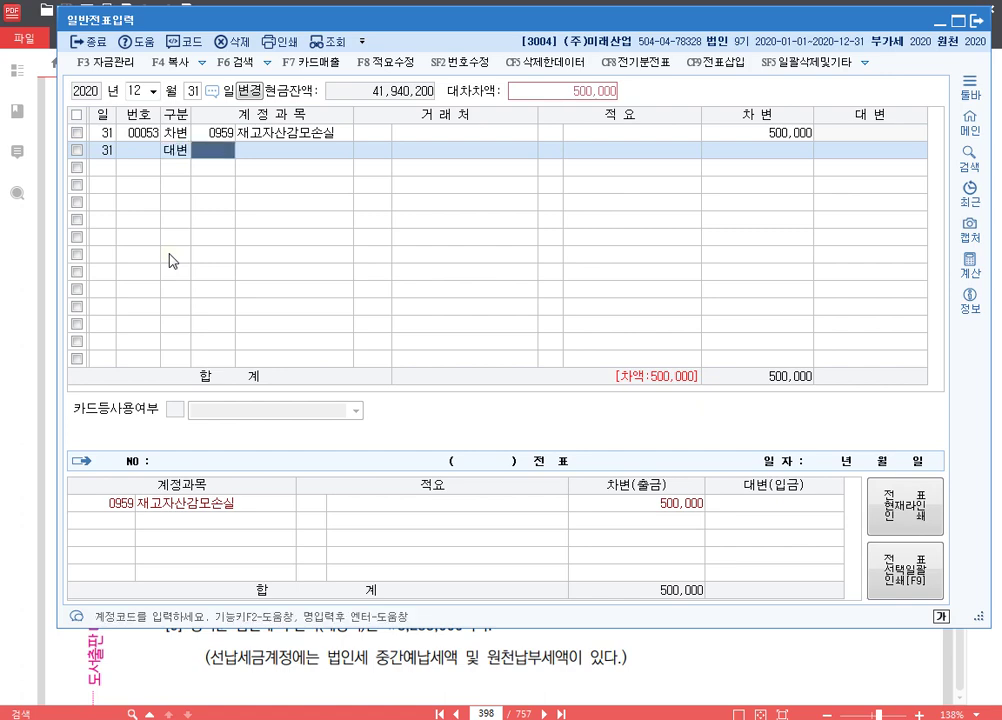
text(153)
key(Return)
key(Return)
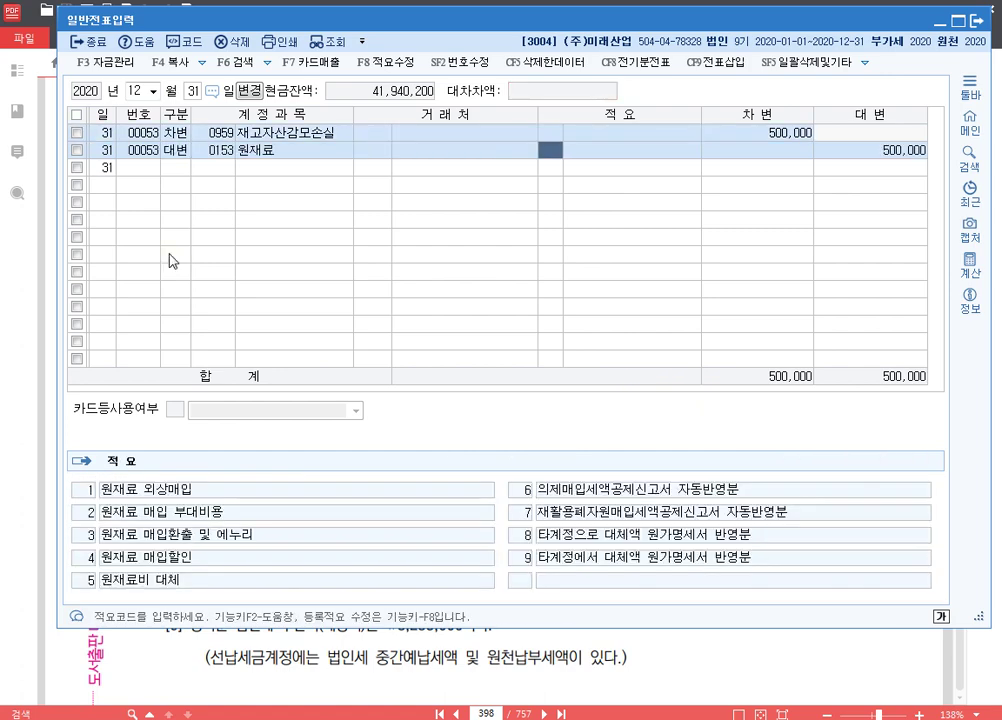
text(8)
key(Return)
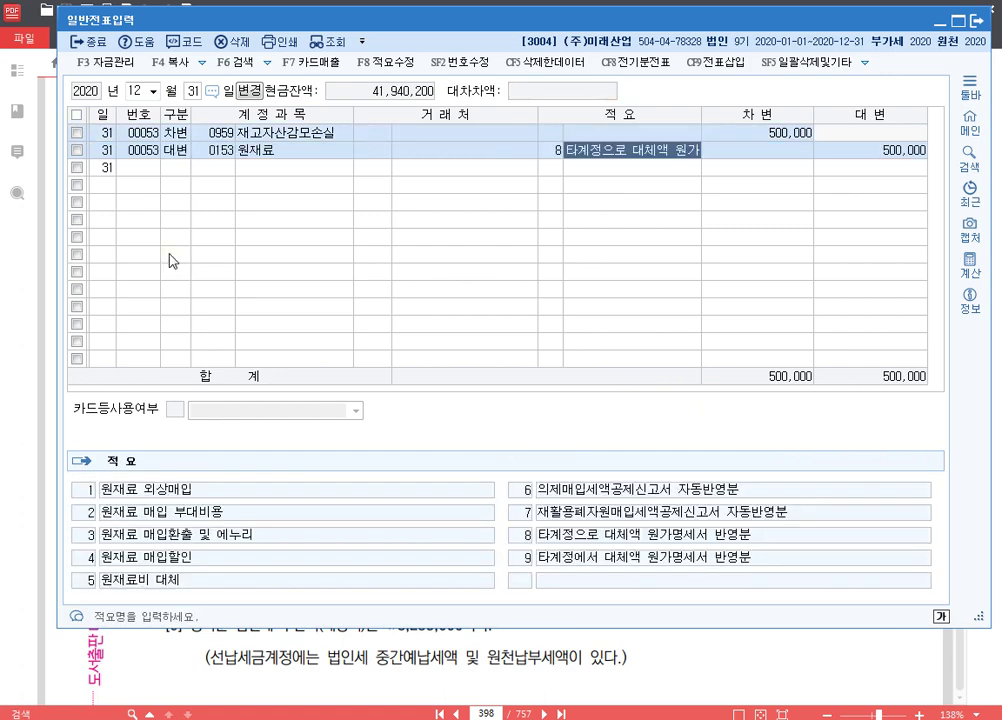
key(Return)
key(Return)
key(Up)
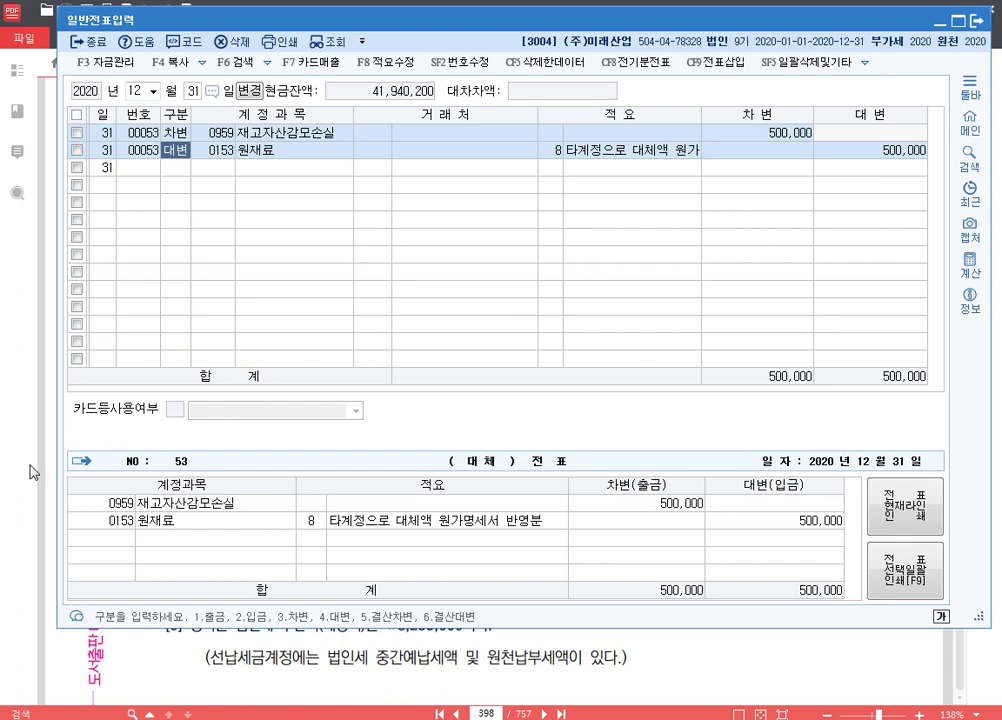
- Open 결산자료입력 for January to December 2020, inspect the finished product inventory rows, and close the form
click(23, 364)
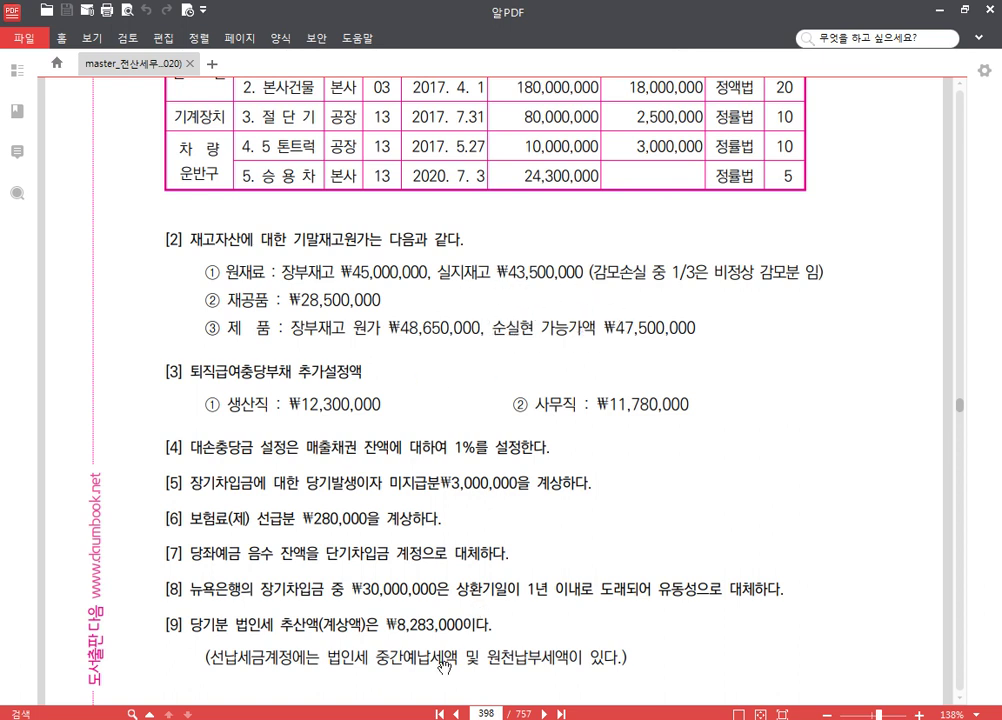
key(alt+Tab)
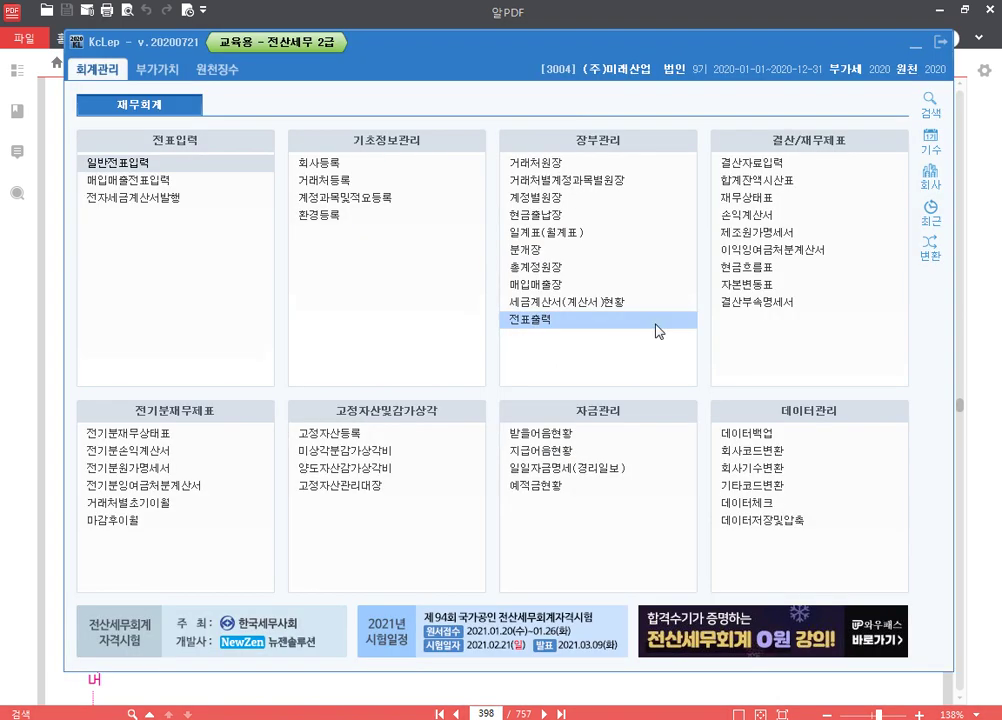
click(760, 163)
text(1)
key(Return)
text(12)
key(Return)
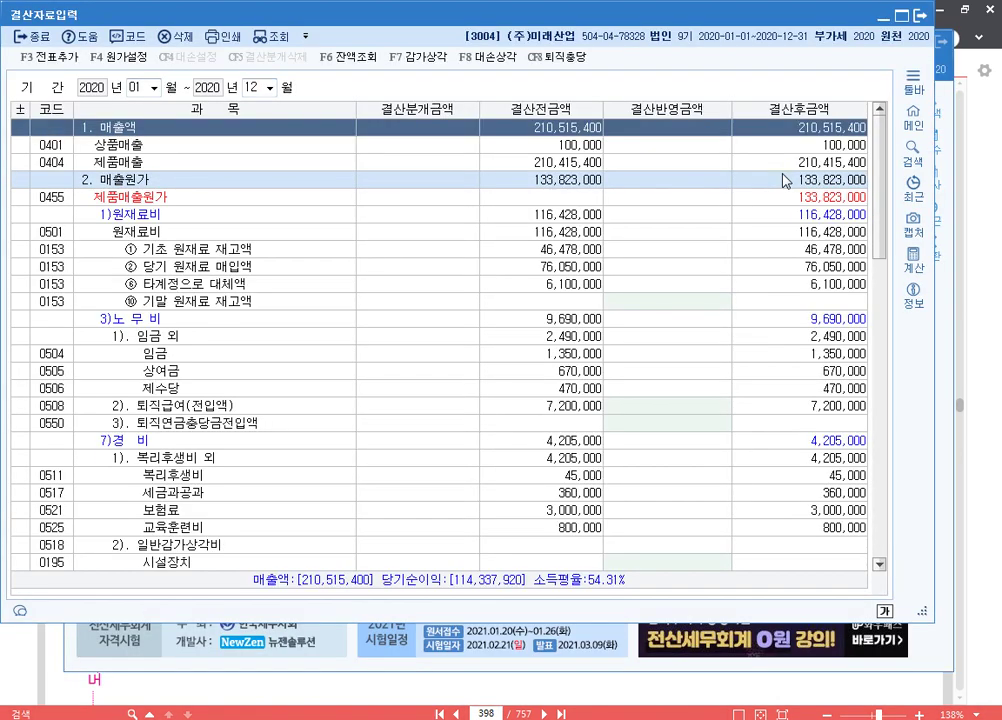
scroll(280, 353, down, 6)
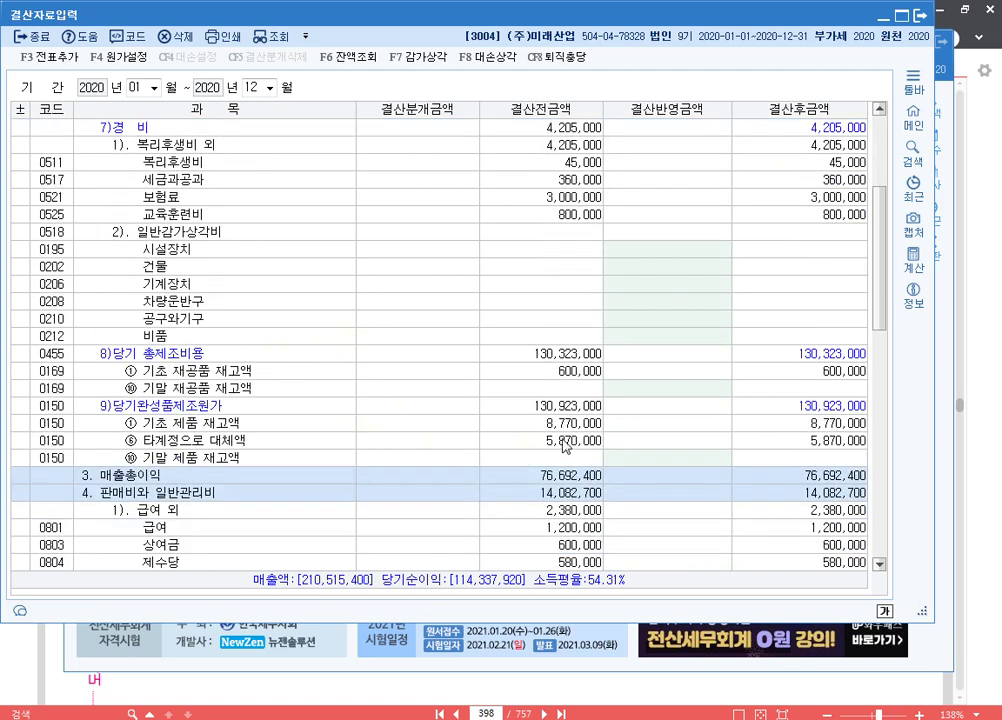
click(641, 472)
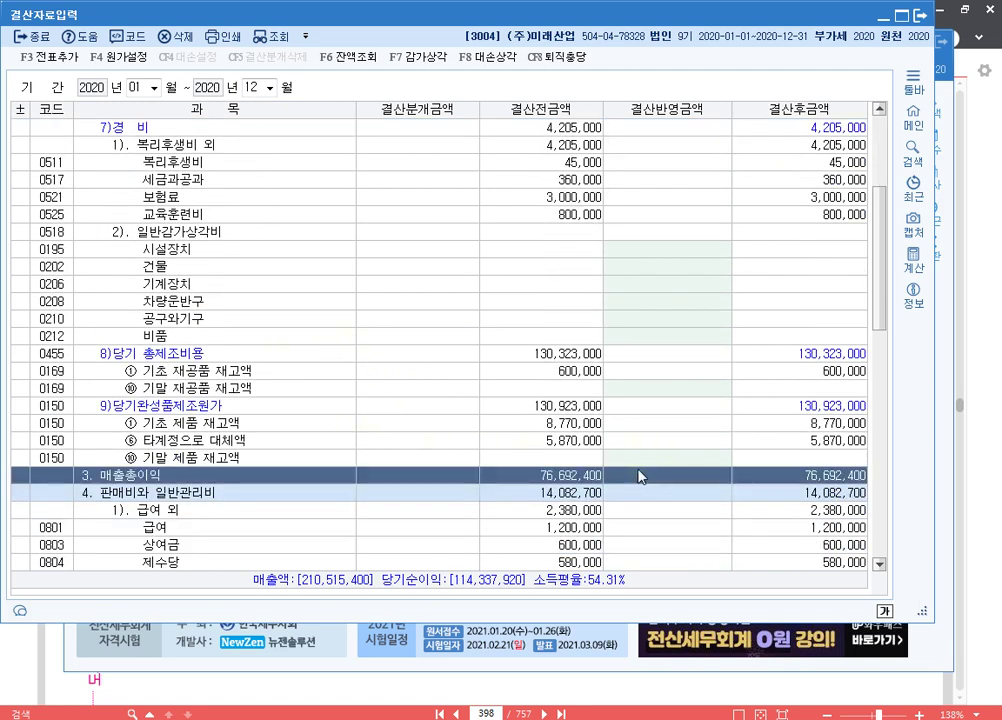
click(662, 461)
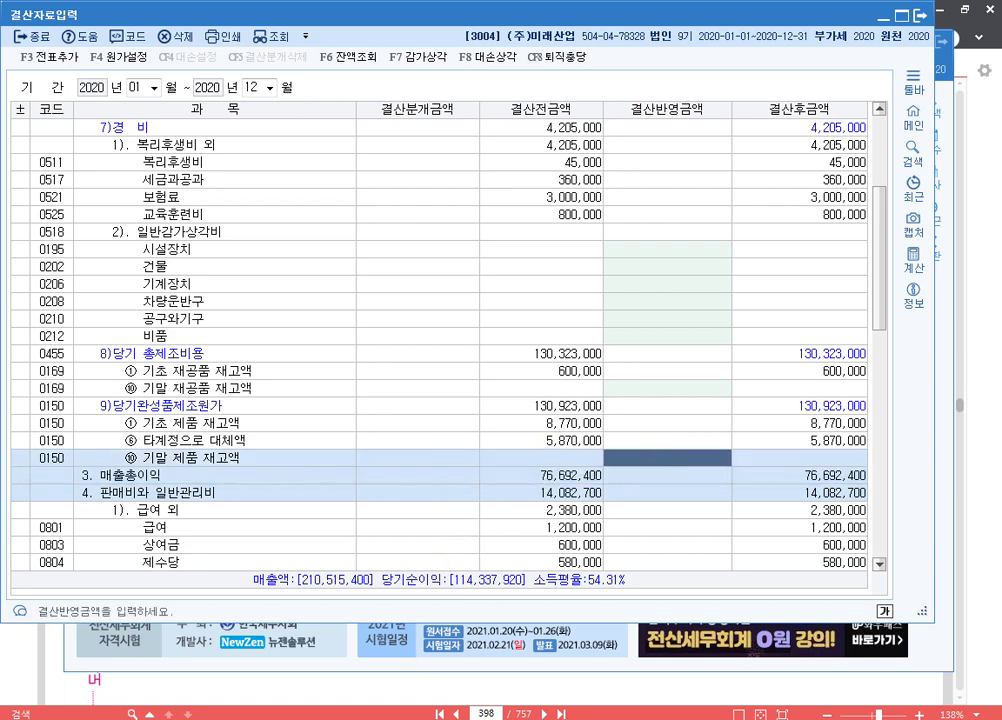
key(Escape)
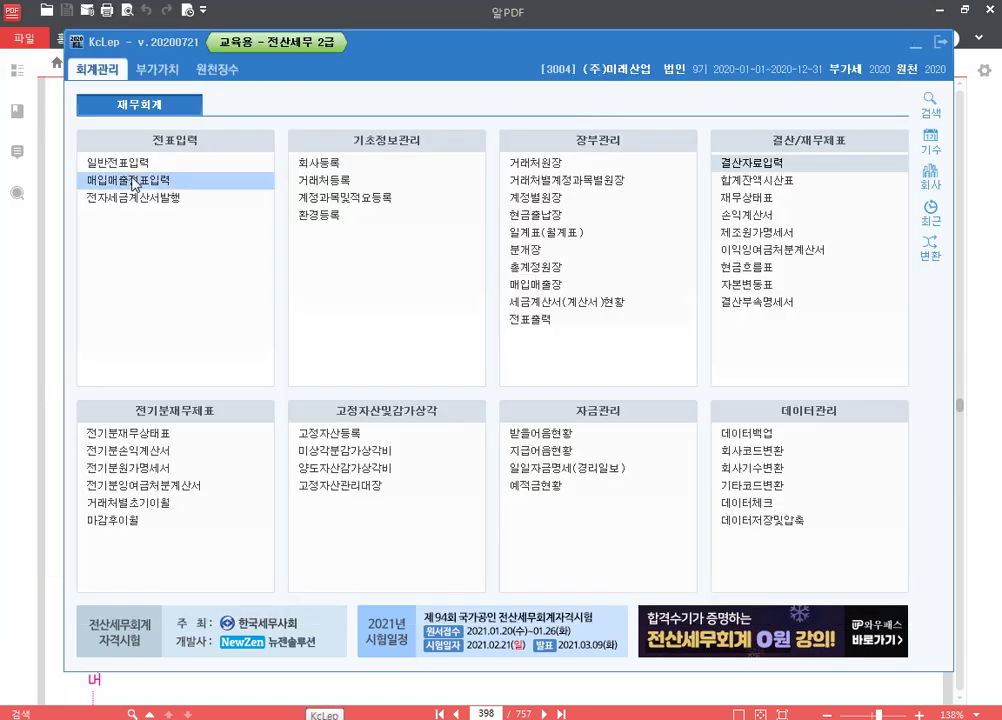
- Open the account and description registration (계정과목및적요등록) and search the account list for 평가손
click(380, 197)
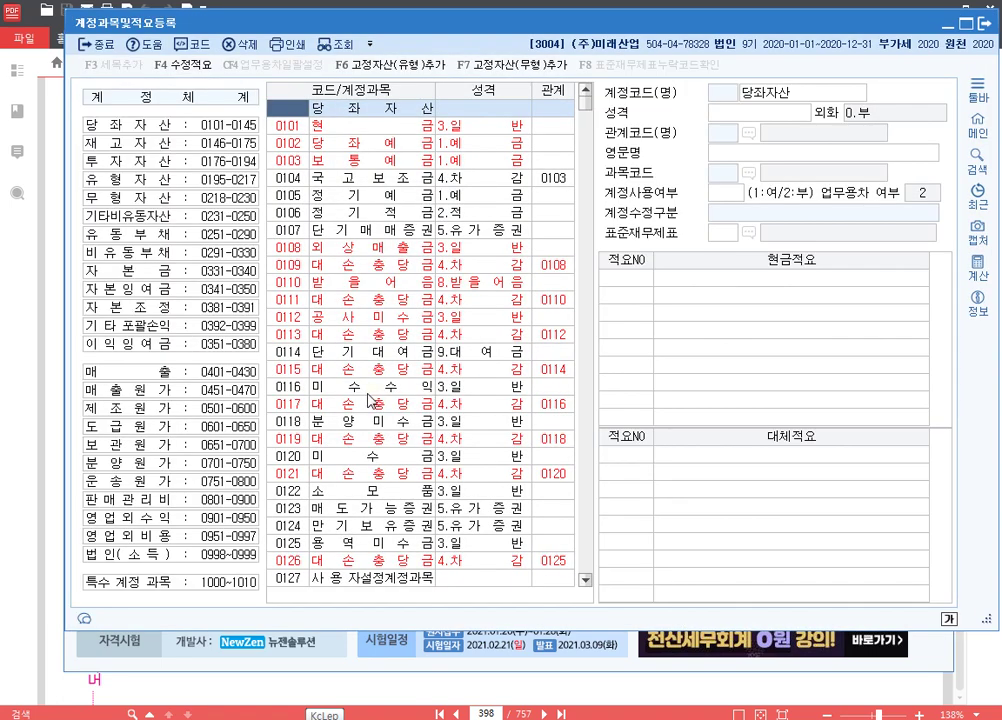
key(ctrl+f)
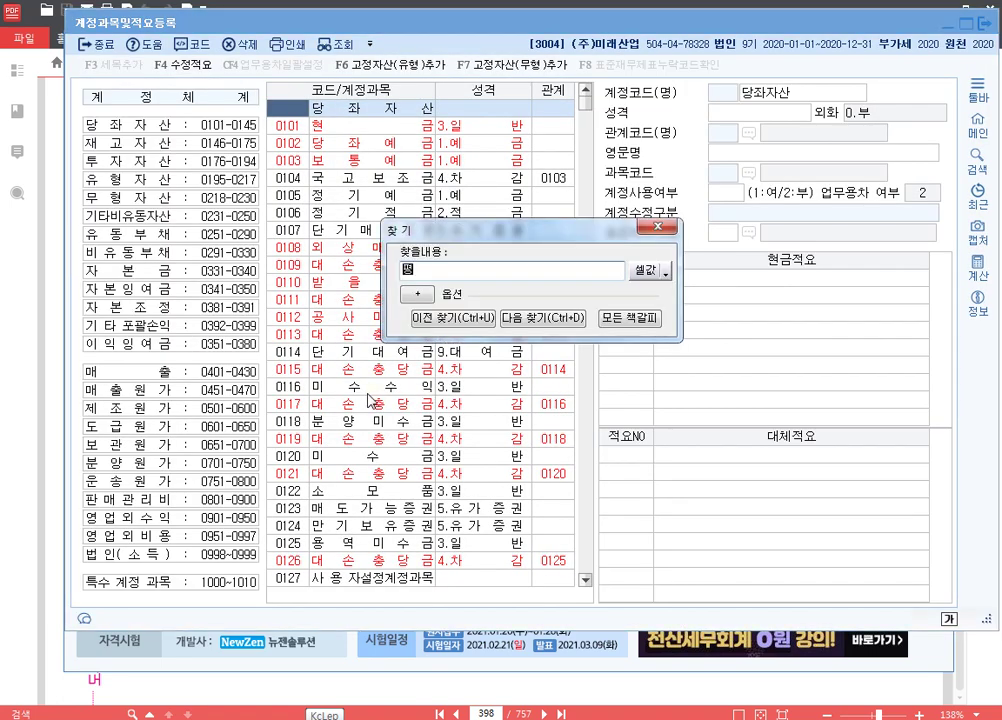
text(평가손)
key(Return)
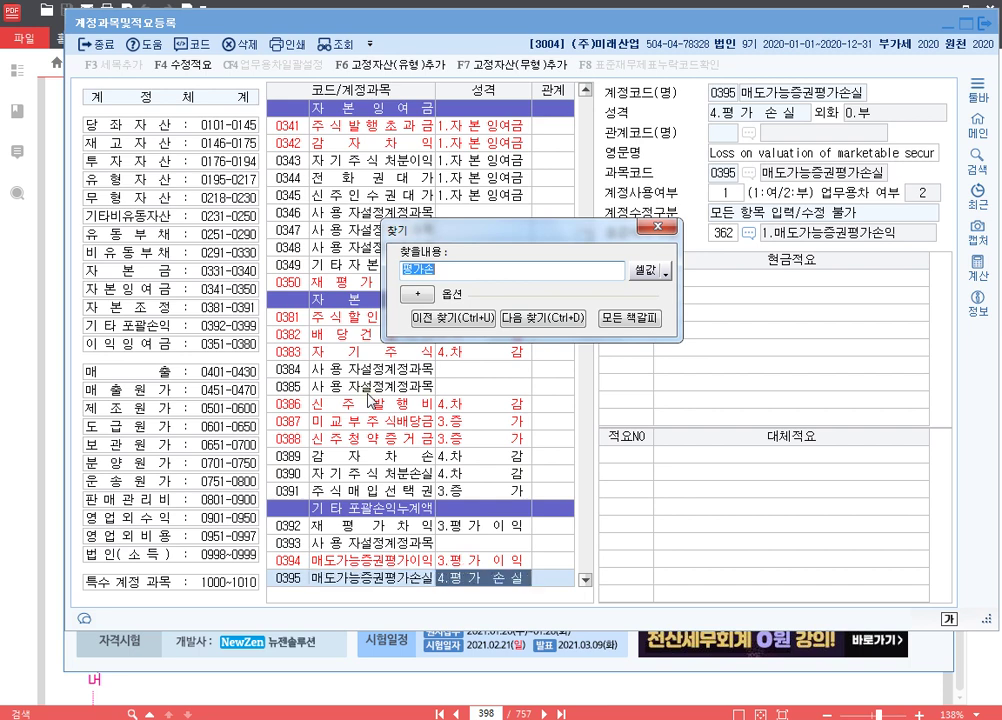
- Search the account list for 재고자산 and select account 0960 재고자산평가손실
key(Escape)
key(ctrl+f)
text(재고자산)
key(Return)
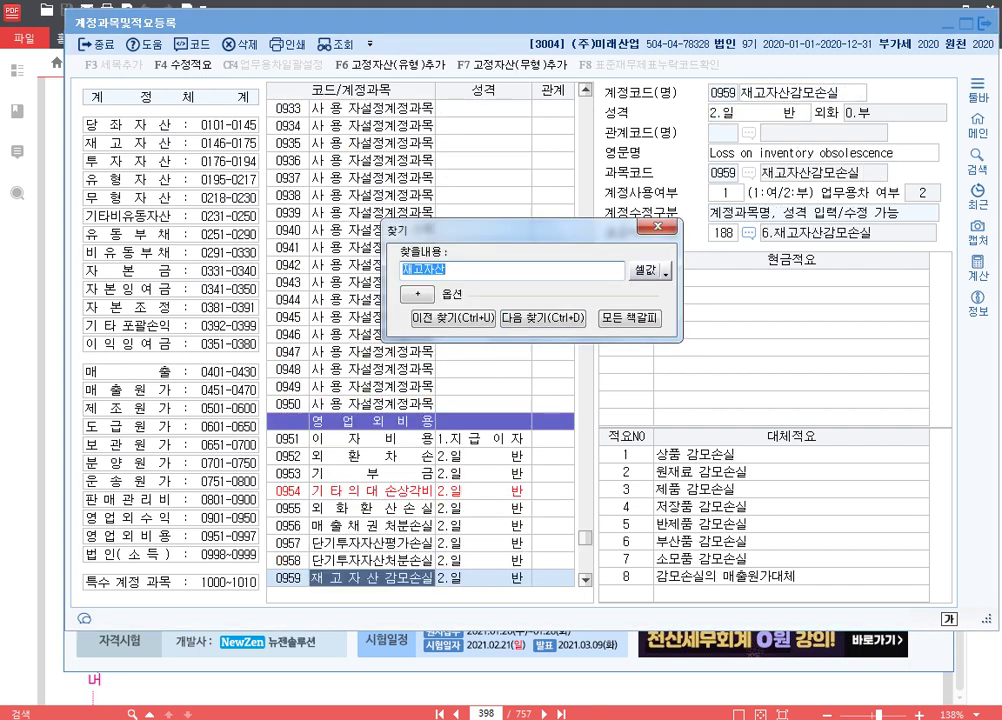
key(Return)
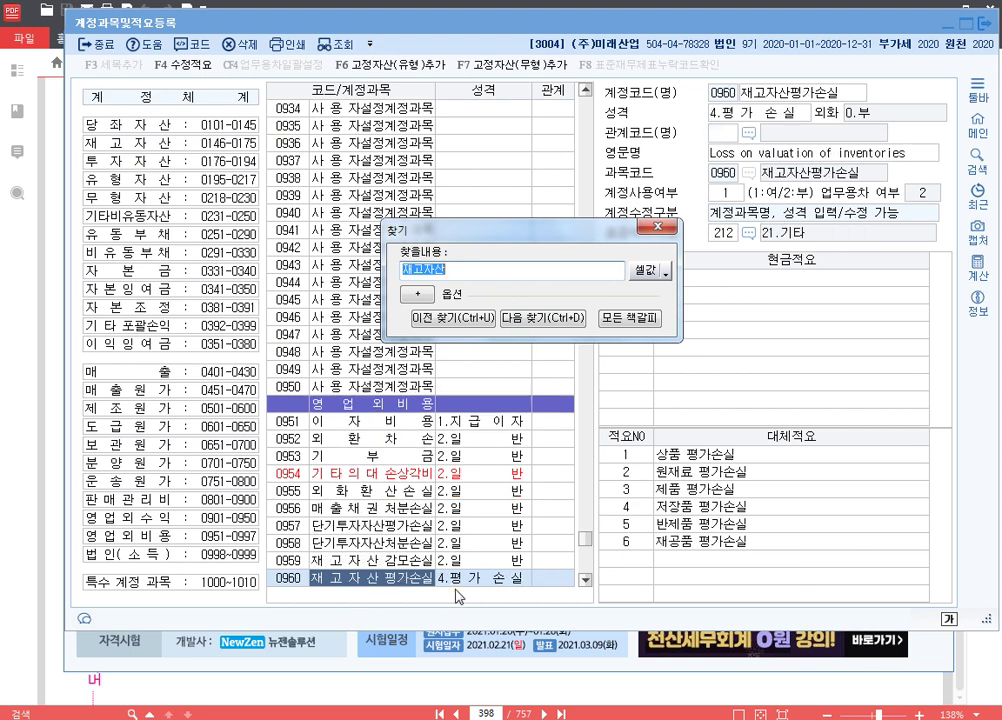
click(486, 584)
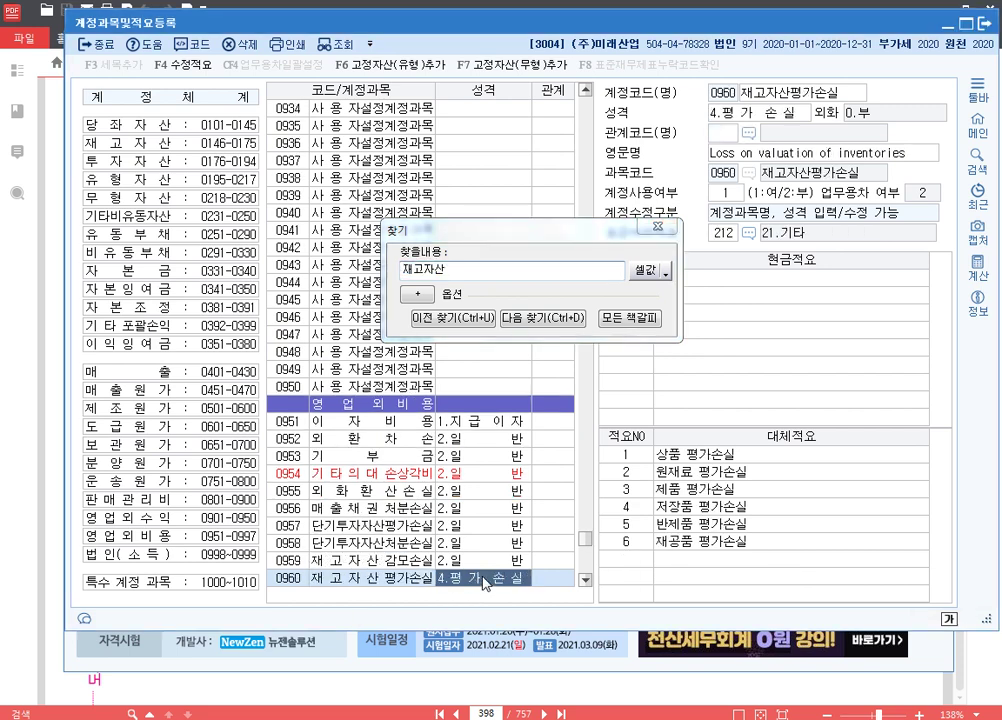
click(657, 226)
scroll(556, 377, down, 1)
scroll(433, 300, down, 1)
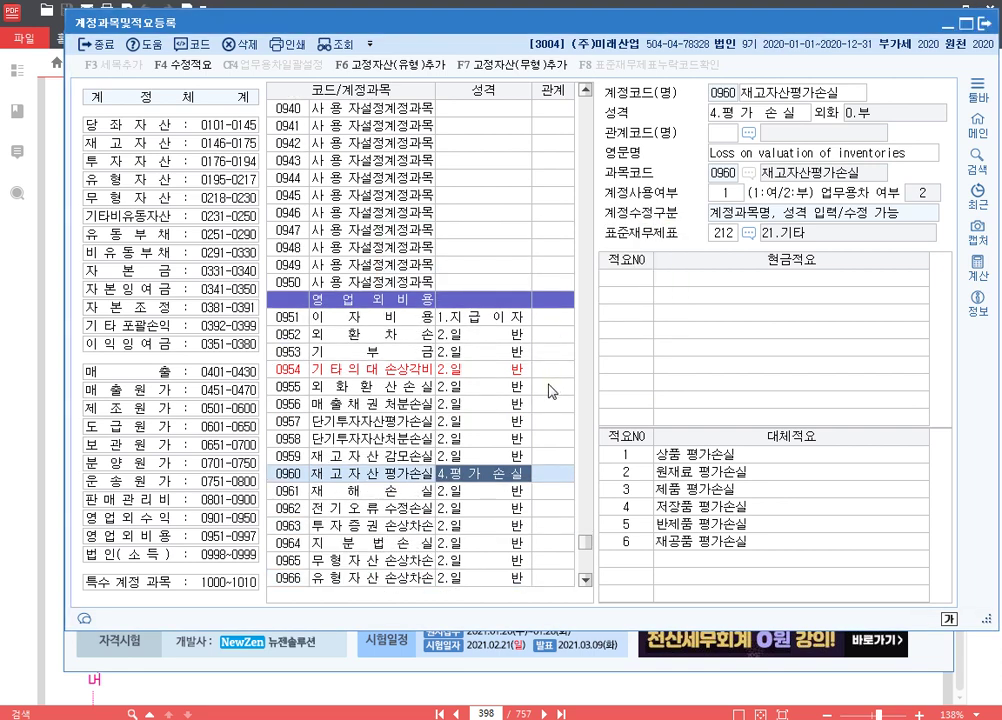
click(324, 474)
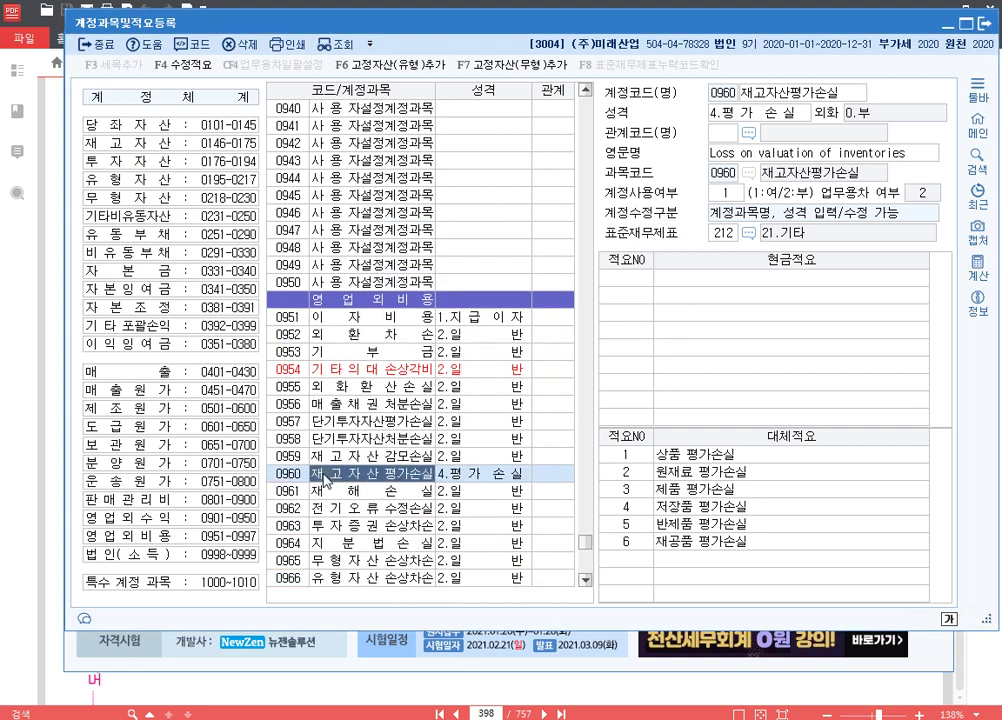
click(293, 476)
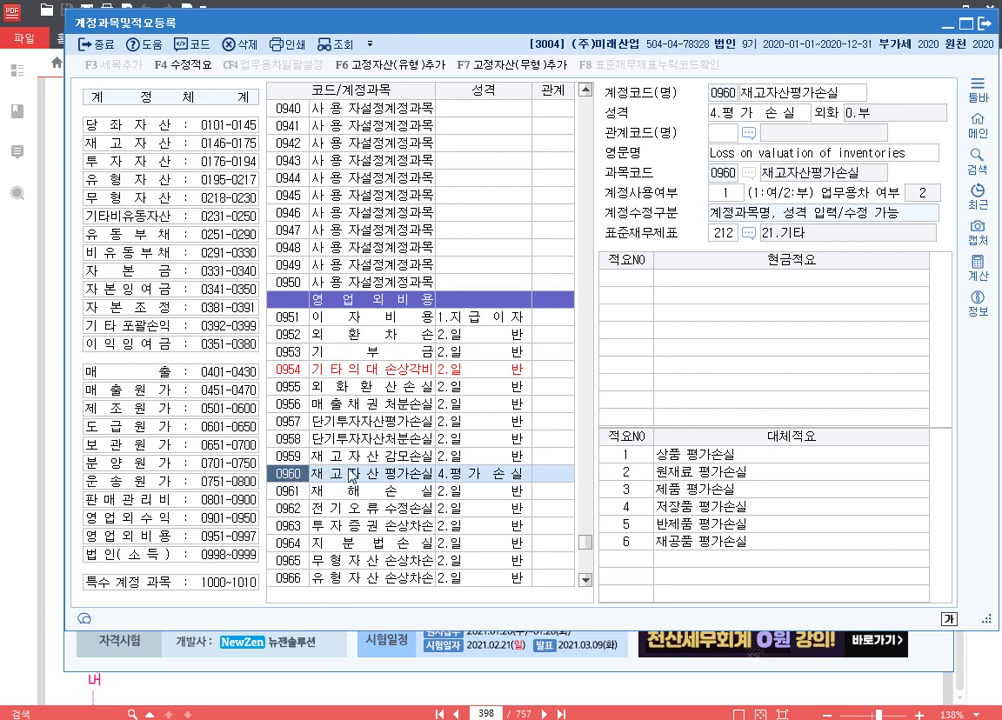
- Set the related code (관계코드) of account 0960 재고자산평가손실 to 0150 제품
click(751, 136)
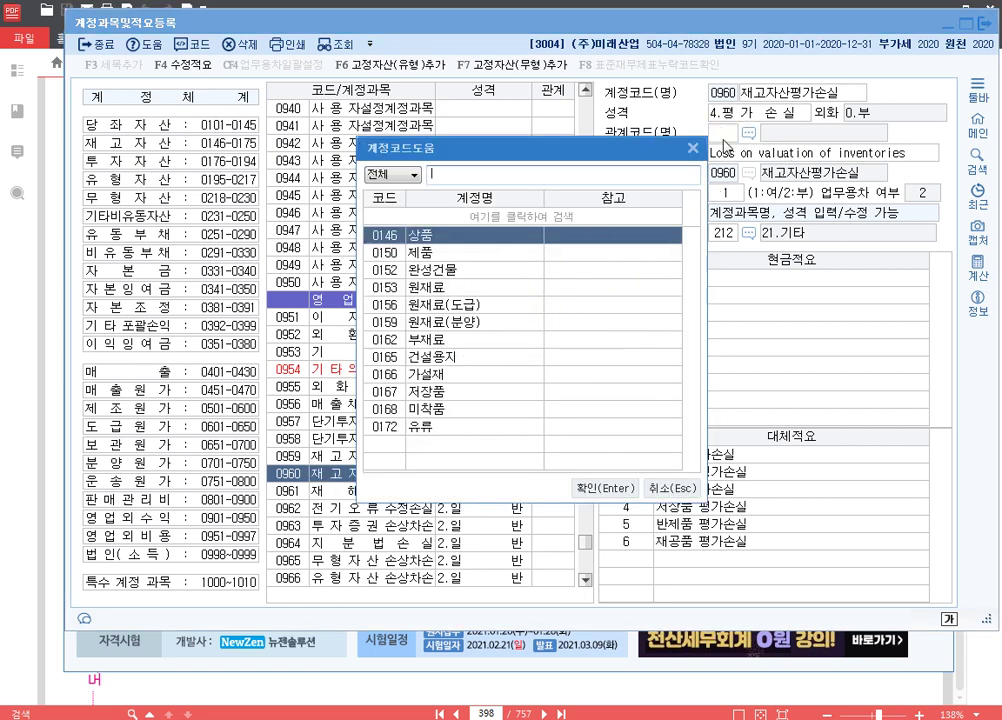
click(694, 149)
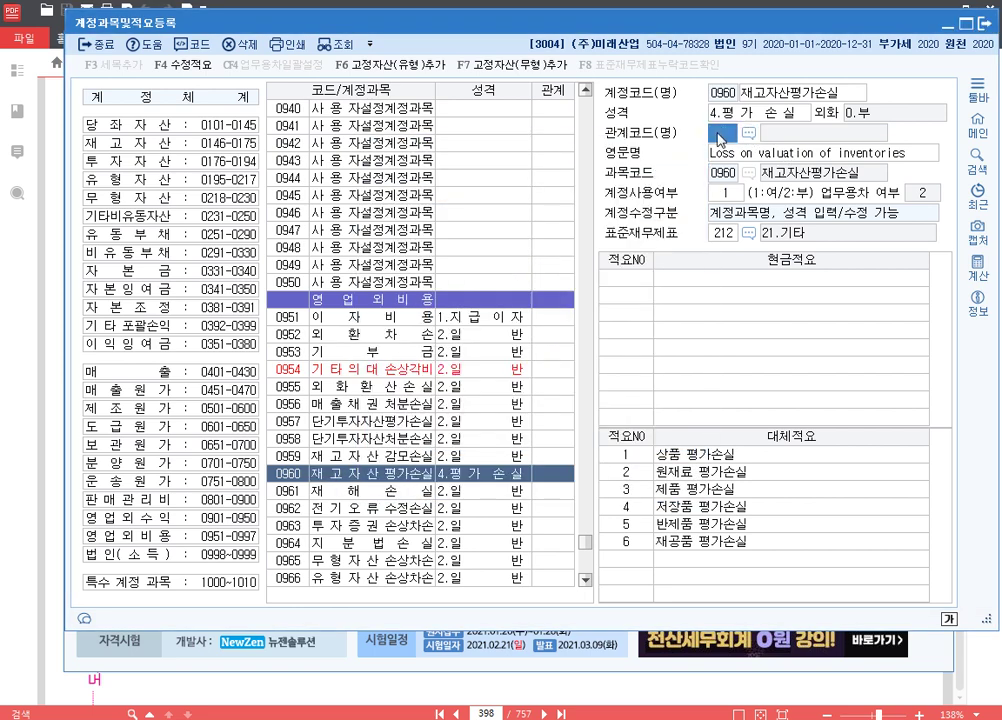
click(752, 136)
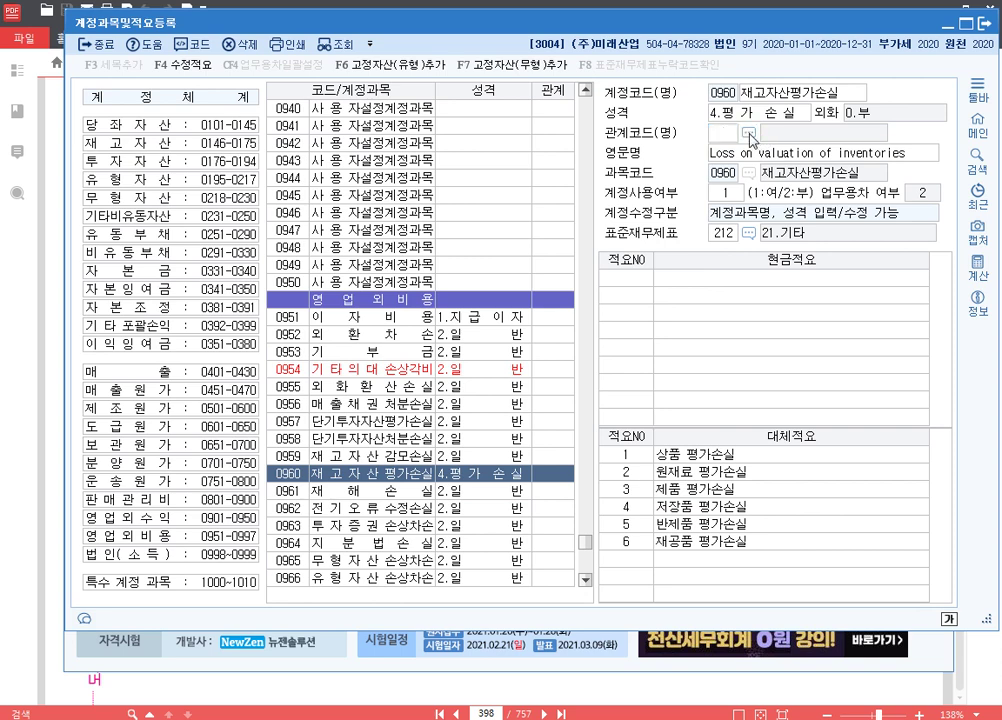
click(465, 257)
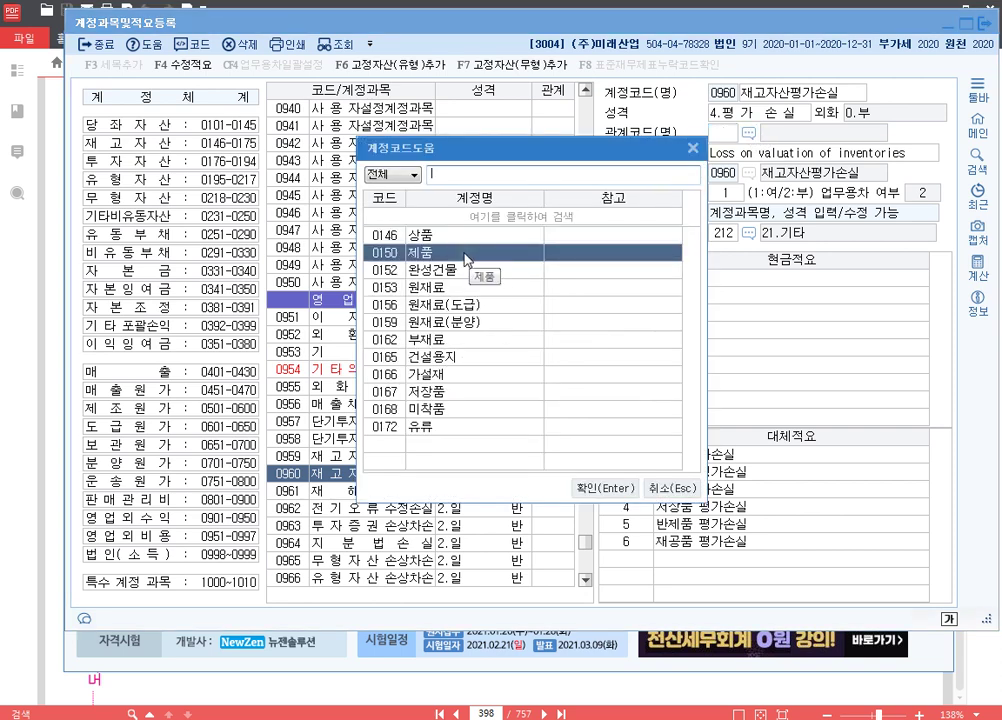
double_click(465, 257)
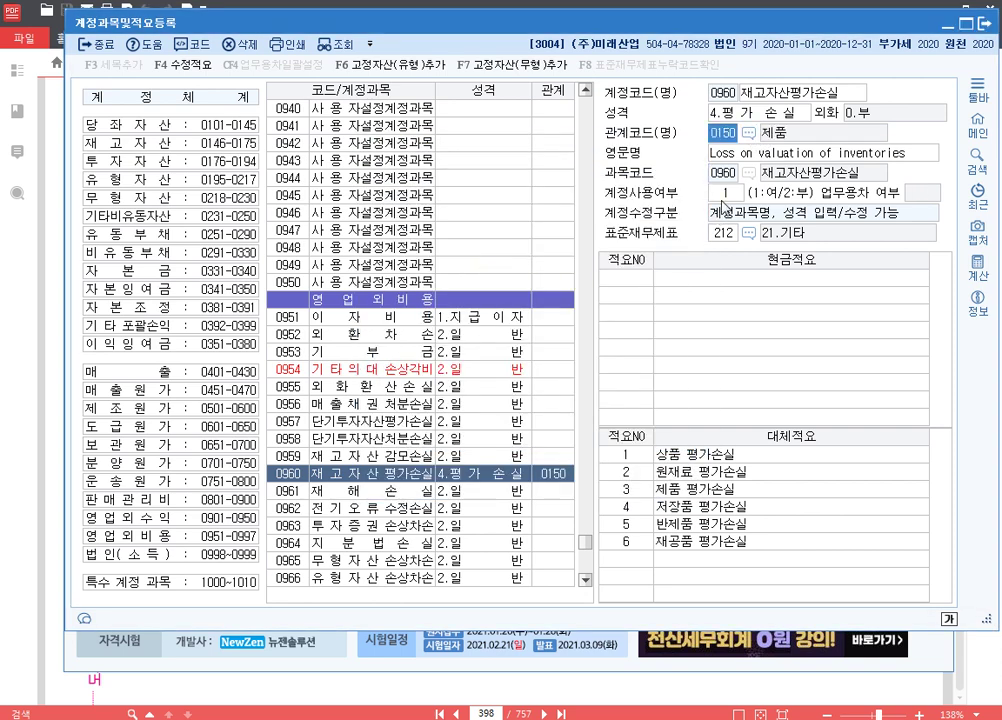
key(Return)
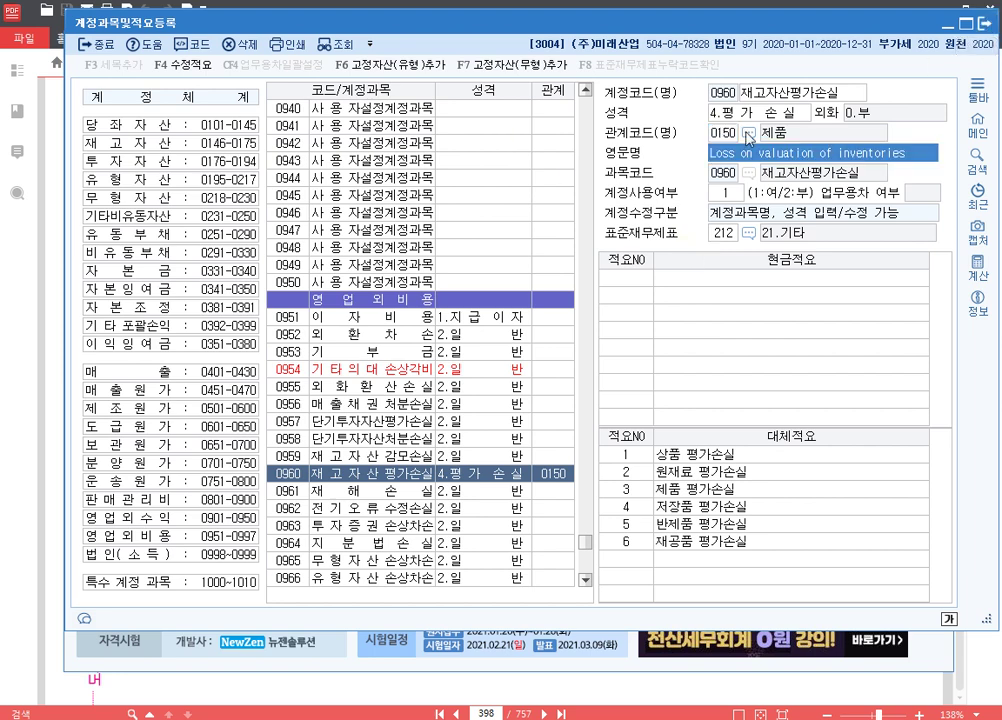
click(724, 133)
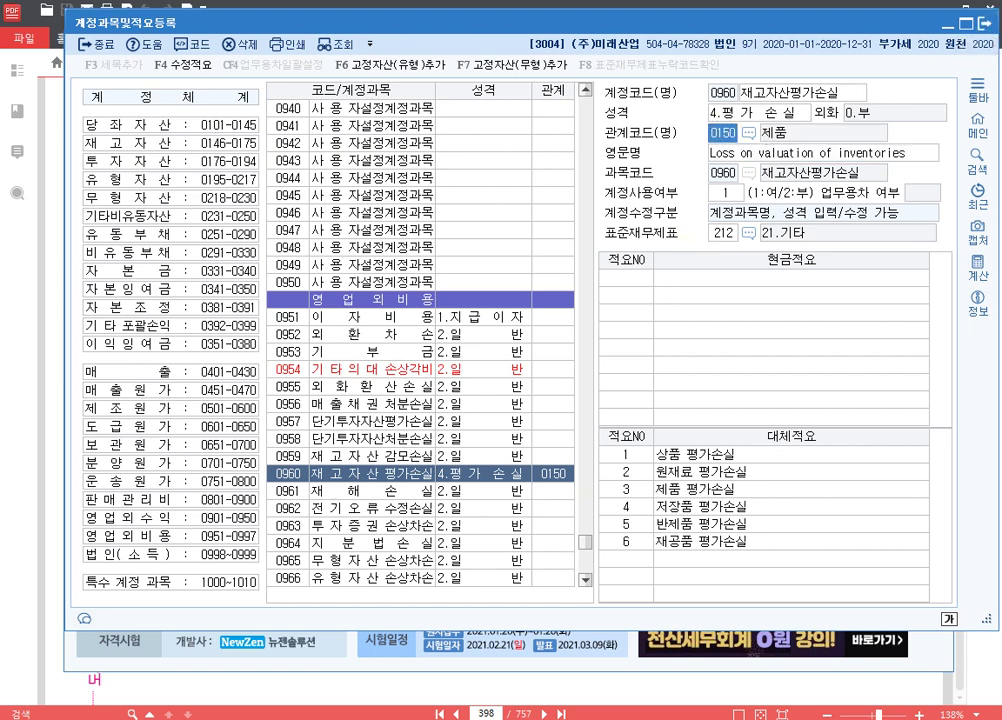
- Close the account registration and reopen 결산자료입력 for January to December 2020 at the finished product cost section
key(Escape)
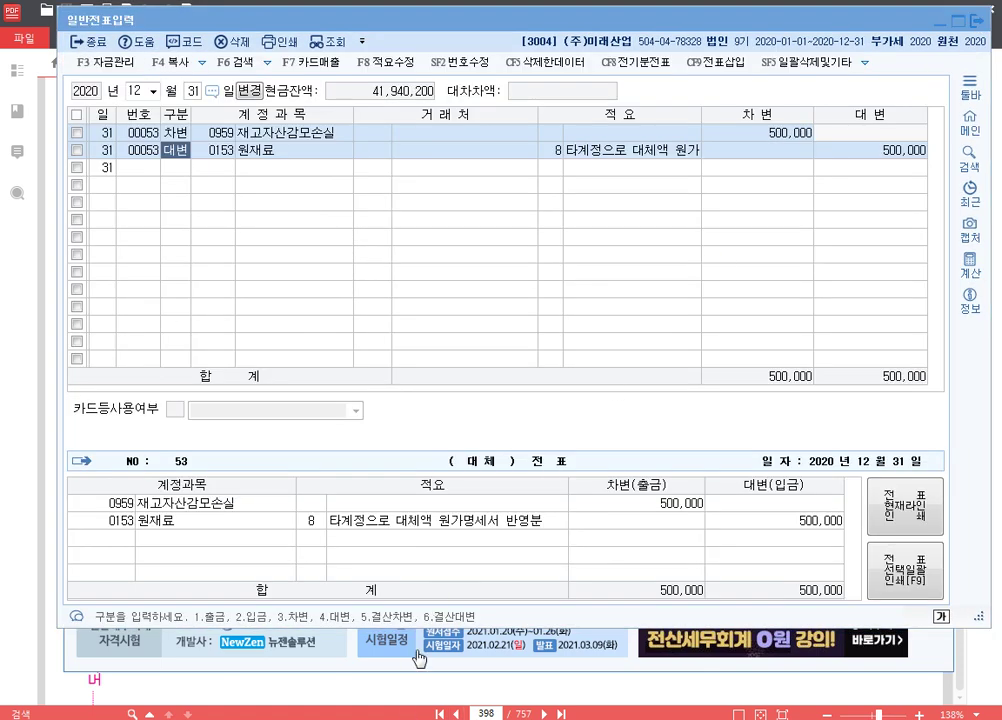
key(Escape)
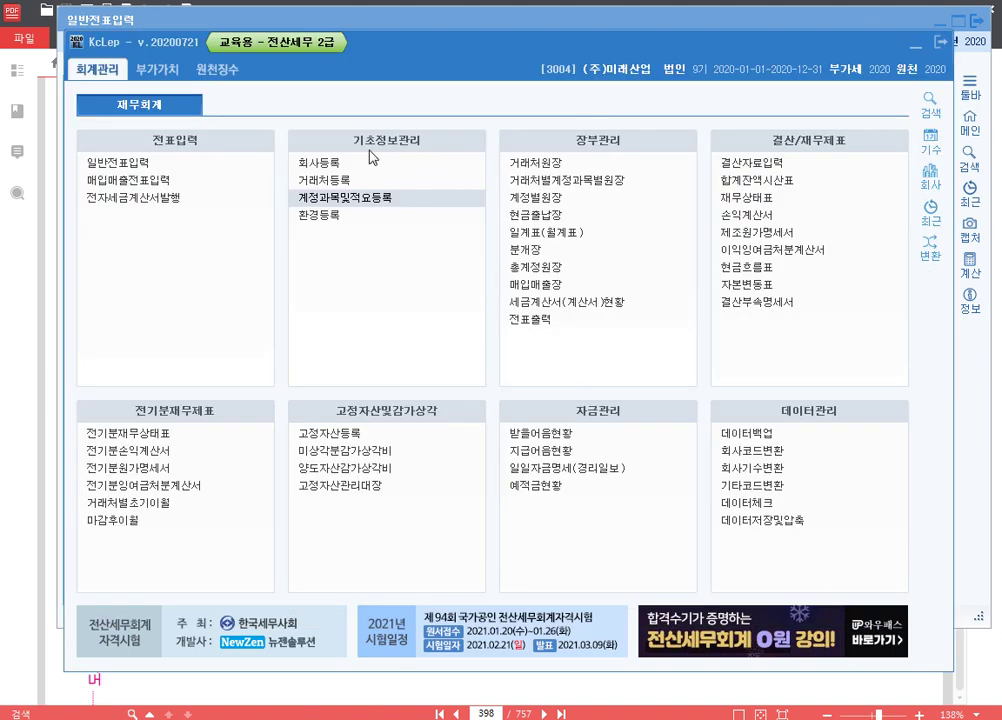
key(Return)
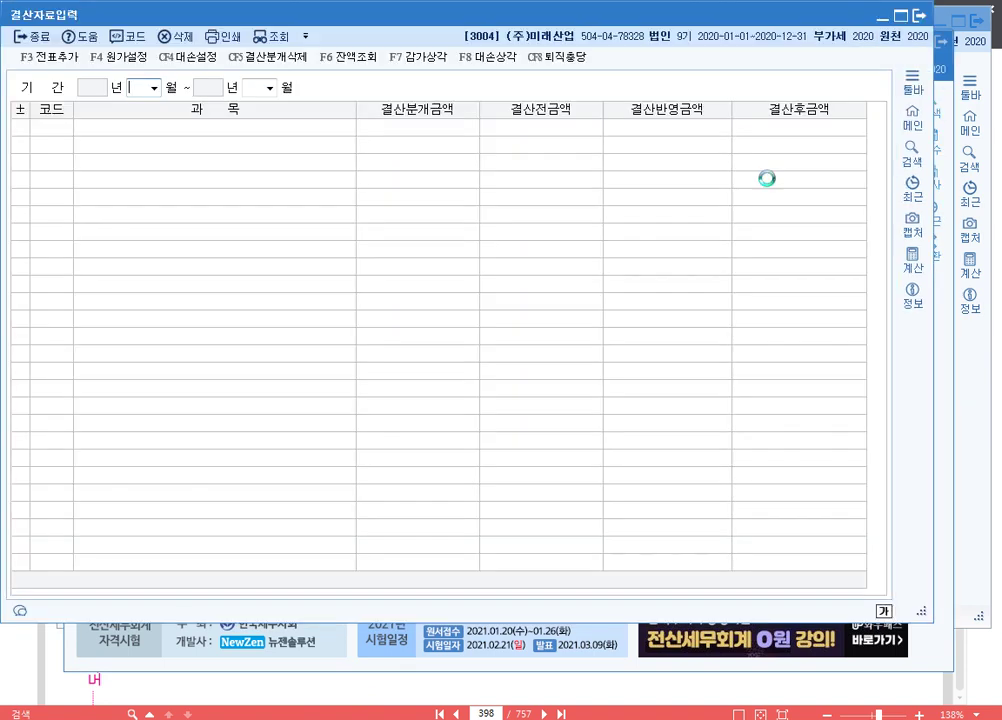
scroll(600, 331, down, 6)
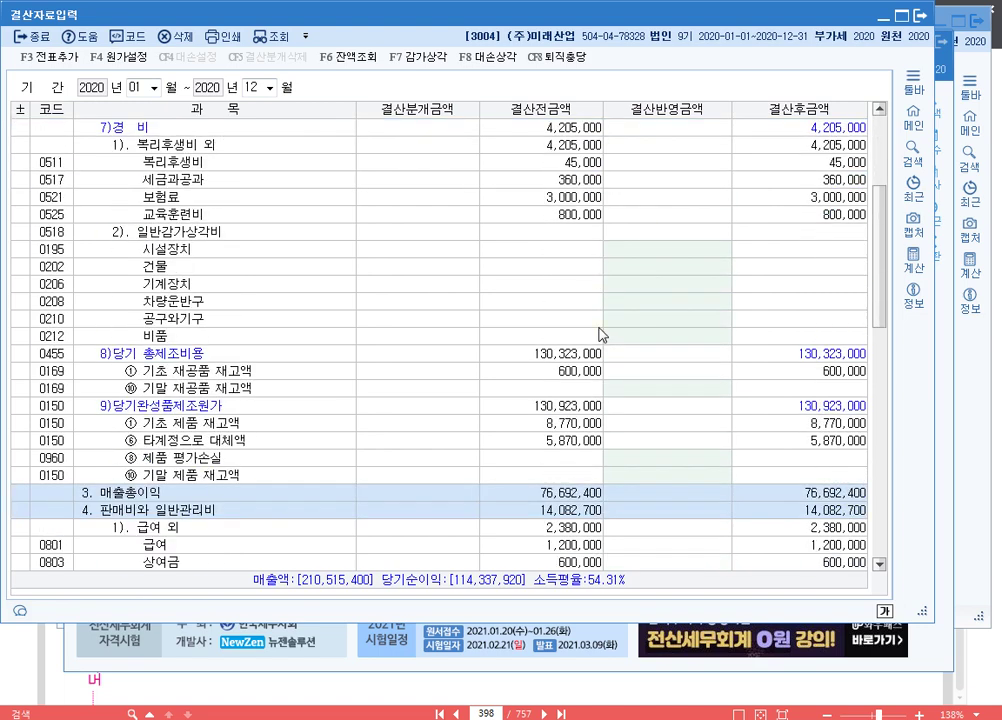
- Close 결산자료입력 and switch to 알PDF to read adjustment items [2] to [9] on page 398
click(652, 461)
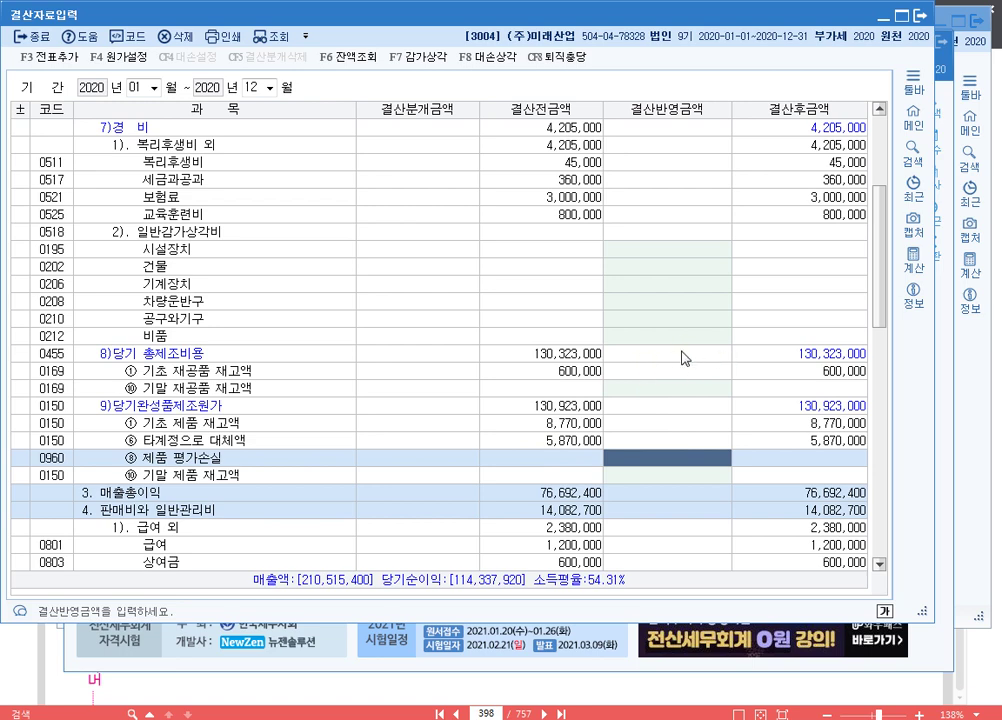
click(922, 17)
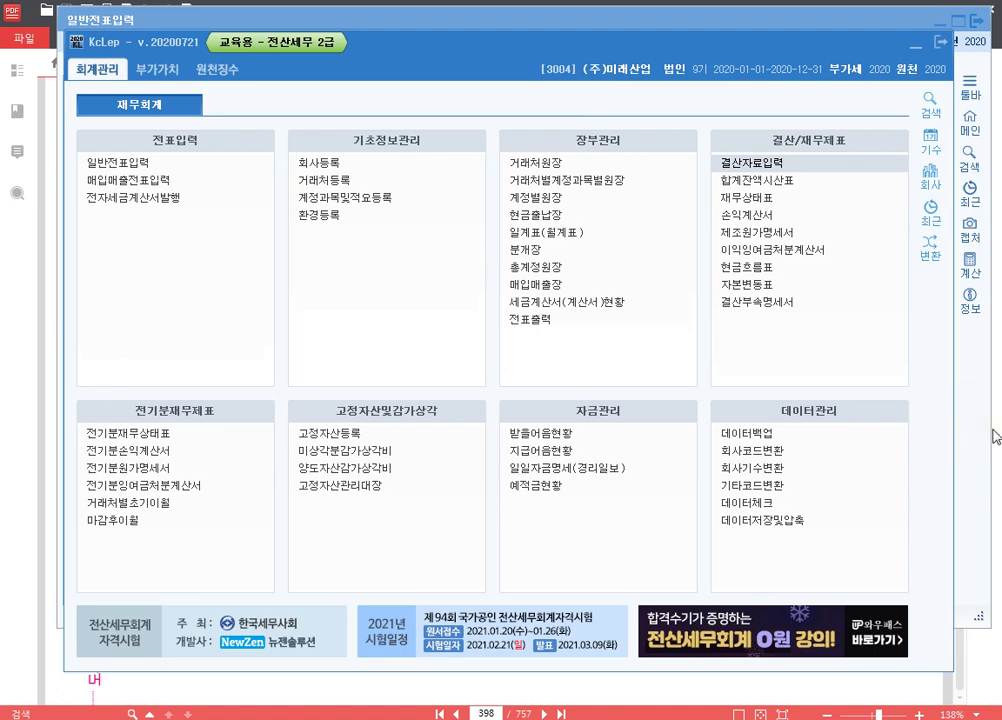
click(996, 437)
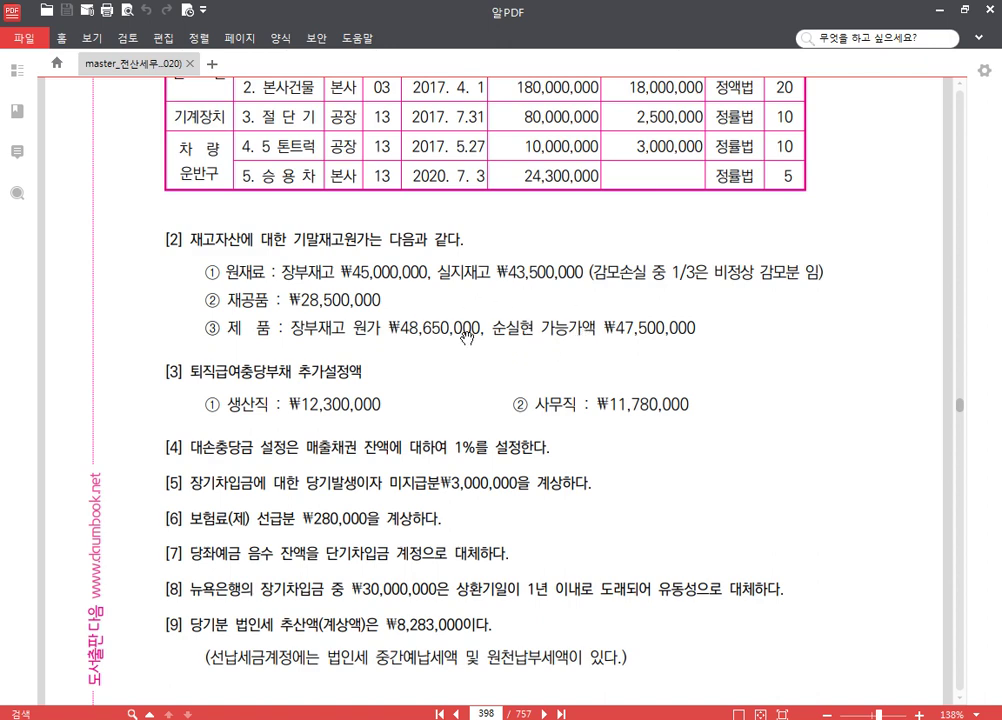
drag(461, 383, 468, 228)
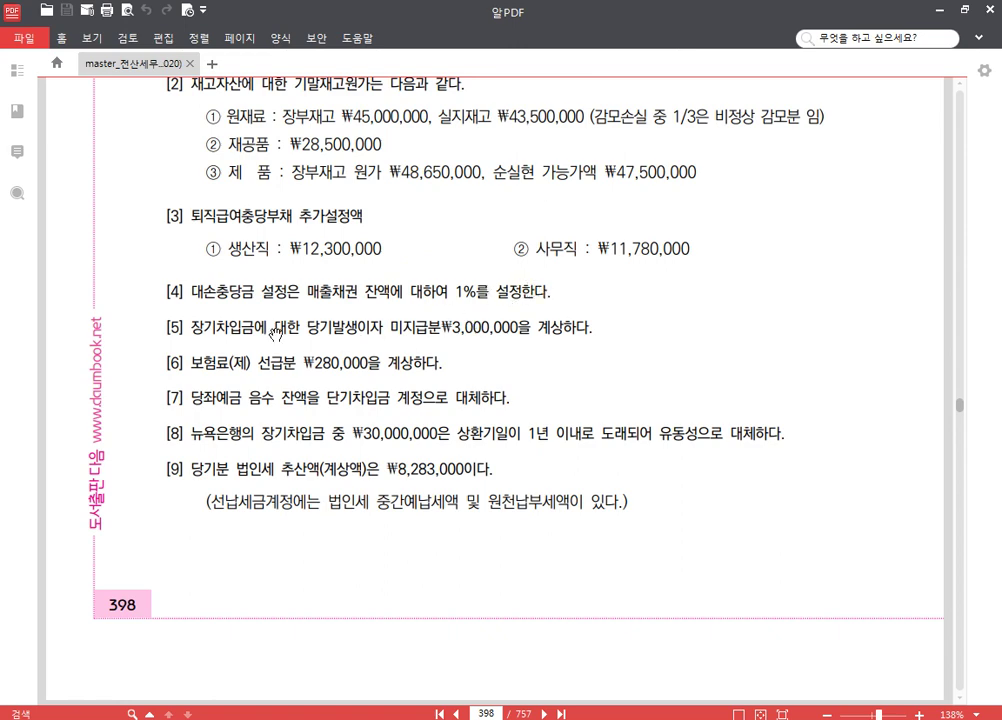
scroll(625, 264, down, 2)
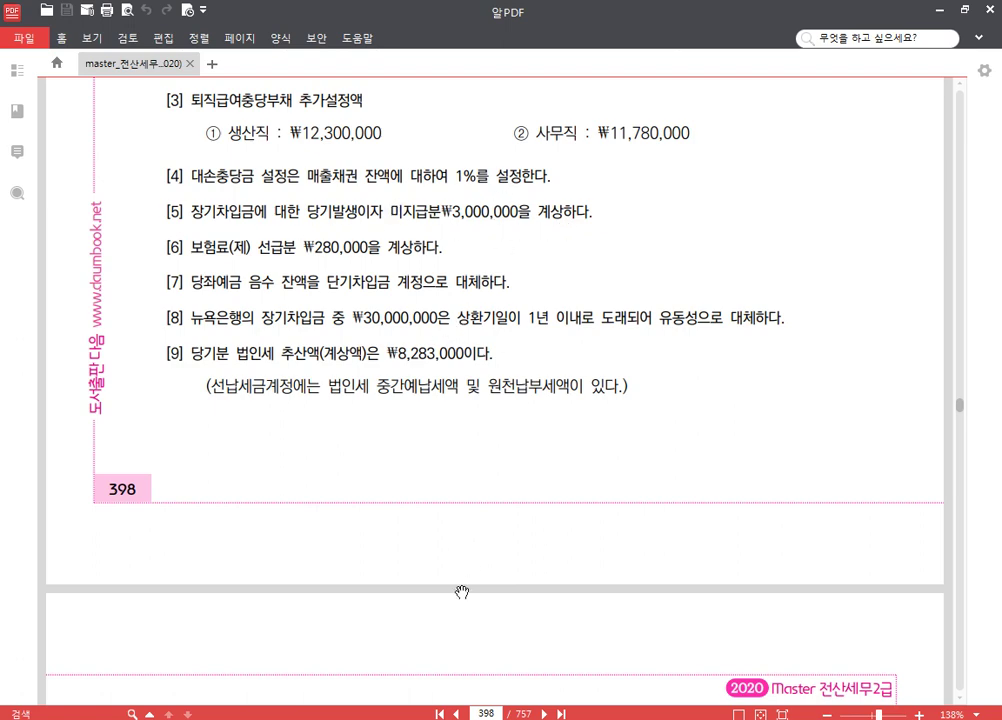
- Switch to KcLep and add a December 31 debit line of 3,000,000 to 0951 이자비용 in 일반전표입력
key(alt+Tab)
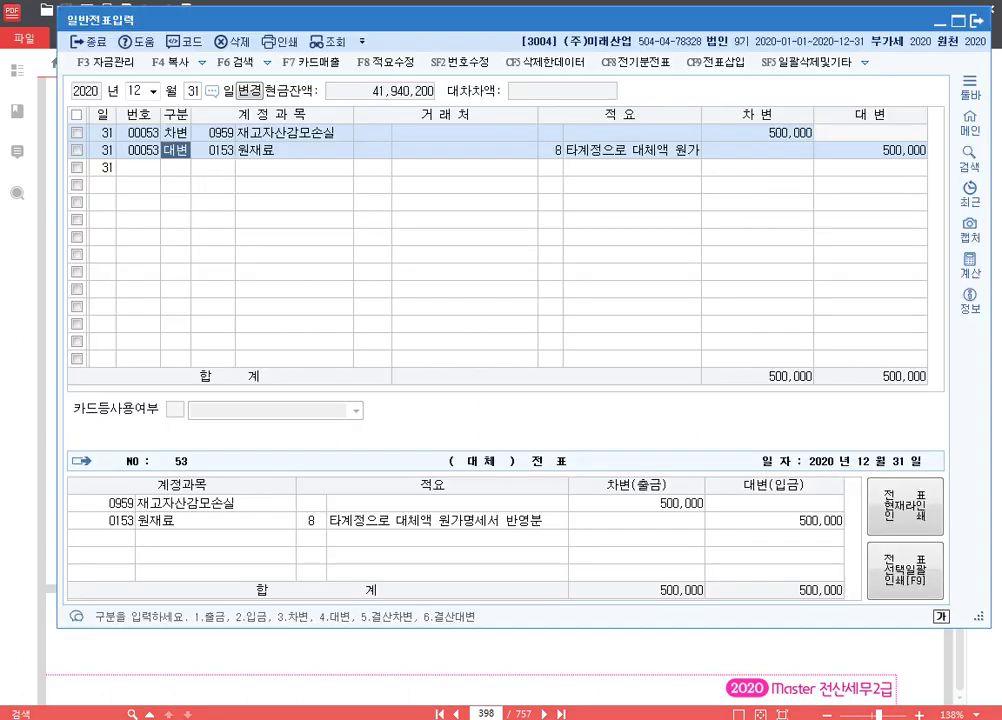
click(178, 168)
text(3)
key(Return)
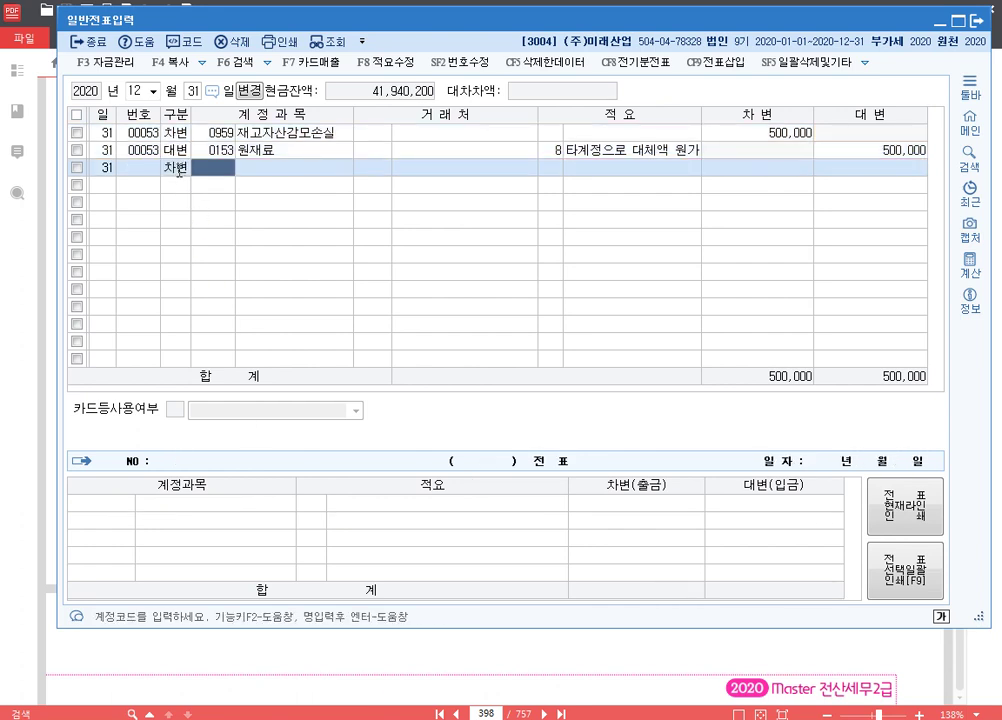
text(0951)
key(Return)
key(Return)
key(Return)
key(Return)
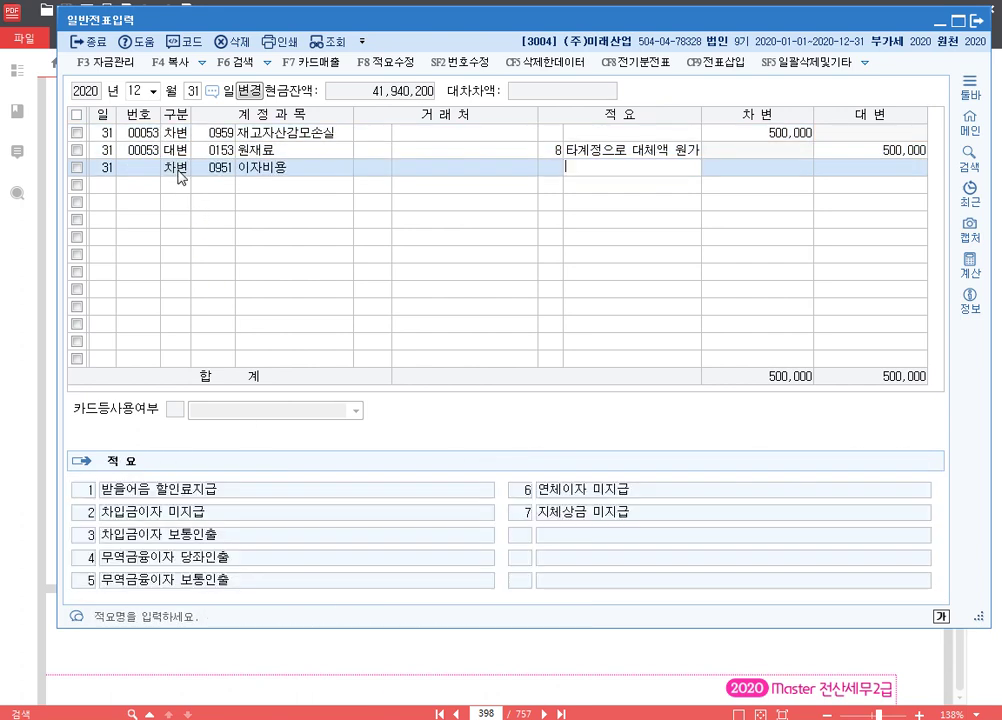
key(Return)
text(3000000)
key(Return)
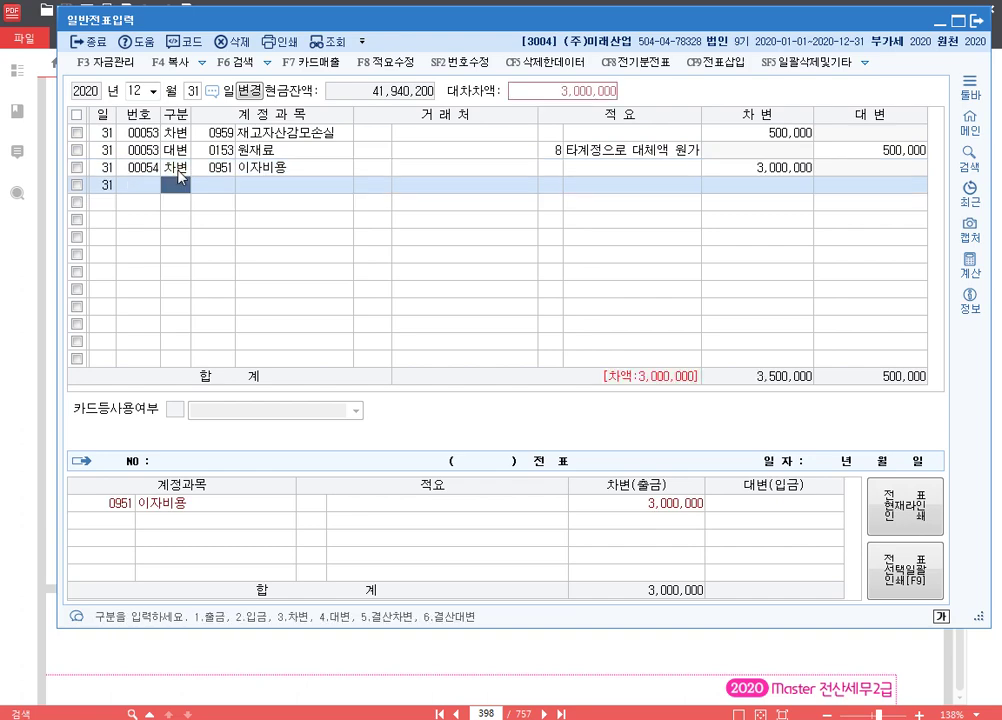
- Add the matching credit line of 3,000,000 to 0262 미지급비용
text(4)
key(Return)
text(미지)
key(Return)
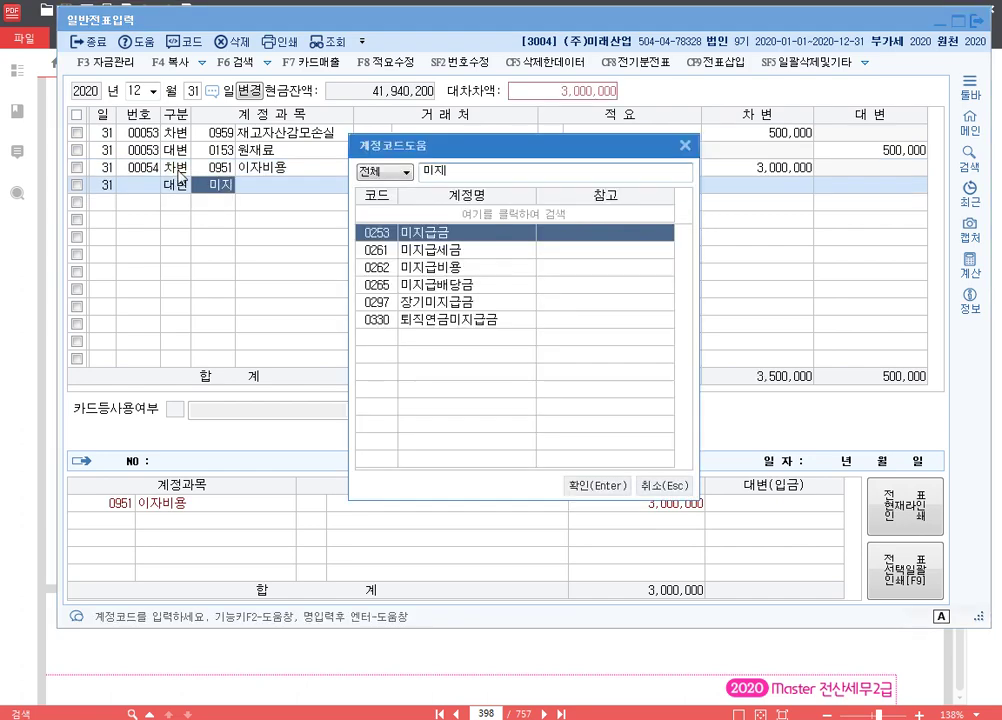
key(Down)
key(Down)
key(Return)
key(Return)
key(Return)
key(Return)
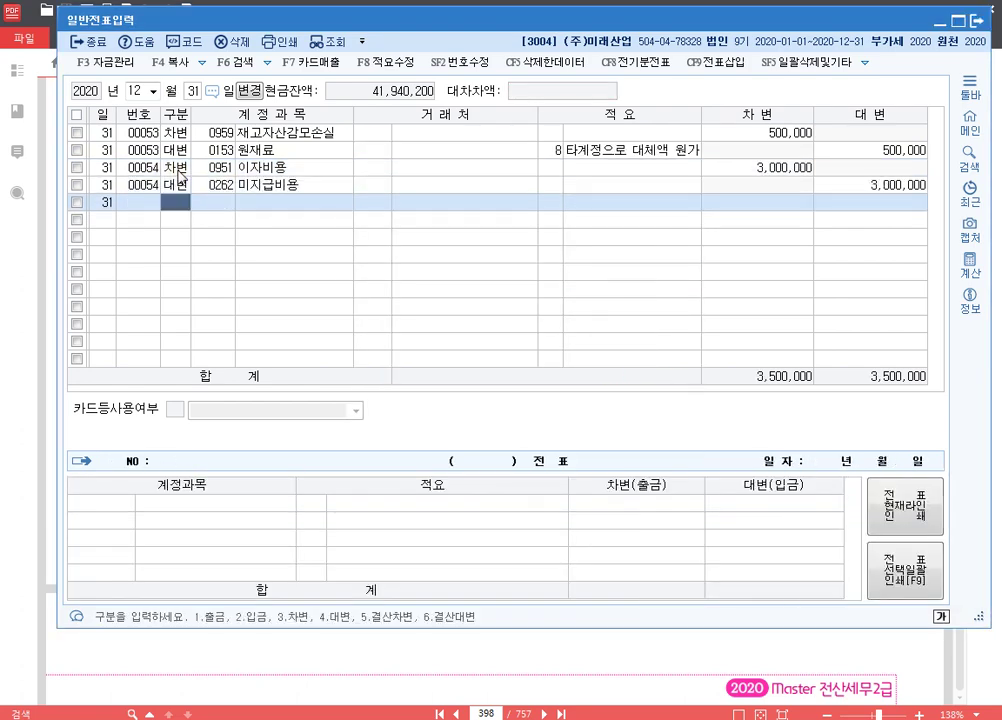
key(Up)
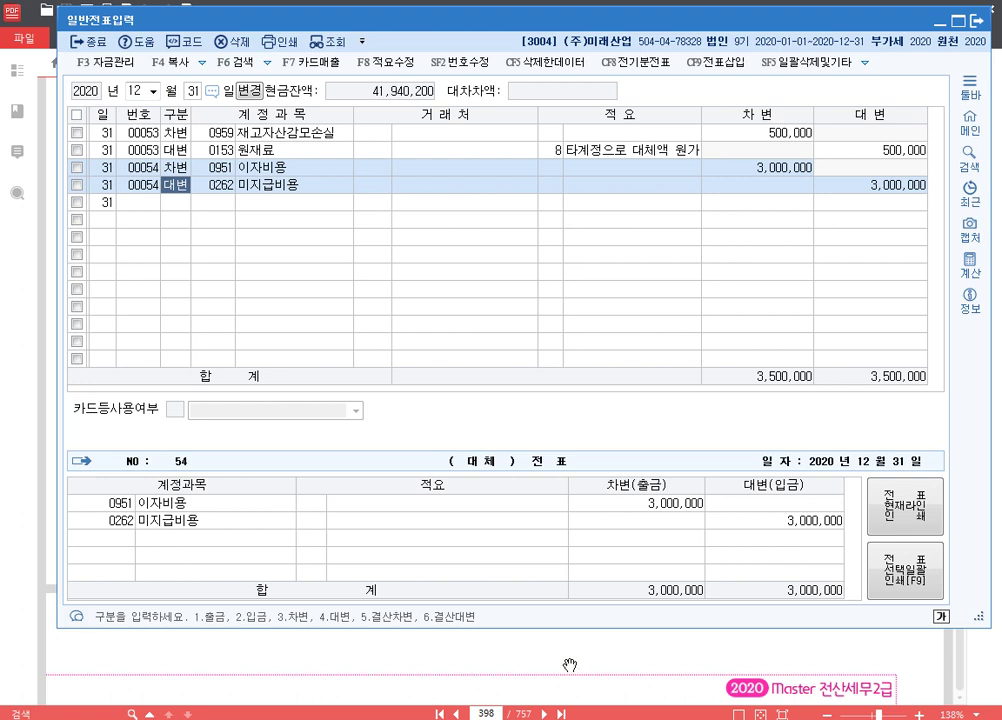
- Check item [6] in 알PDF and add a December 31 credit line of 280,000 to 0521 보험료 in 일반전표입력
key(alt+Tab)
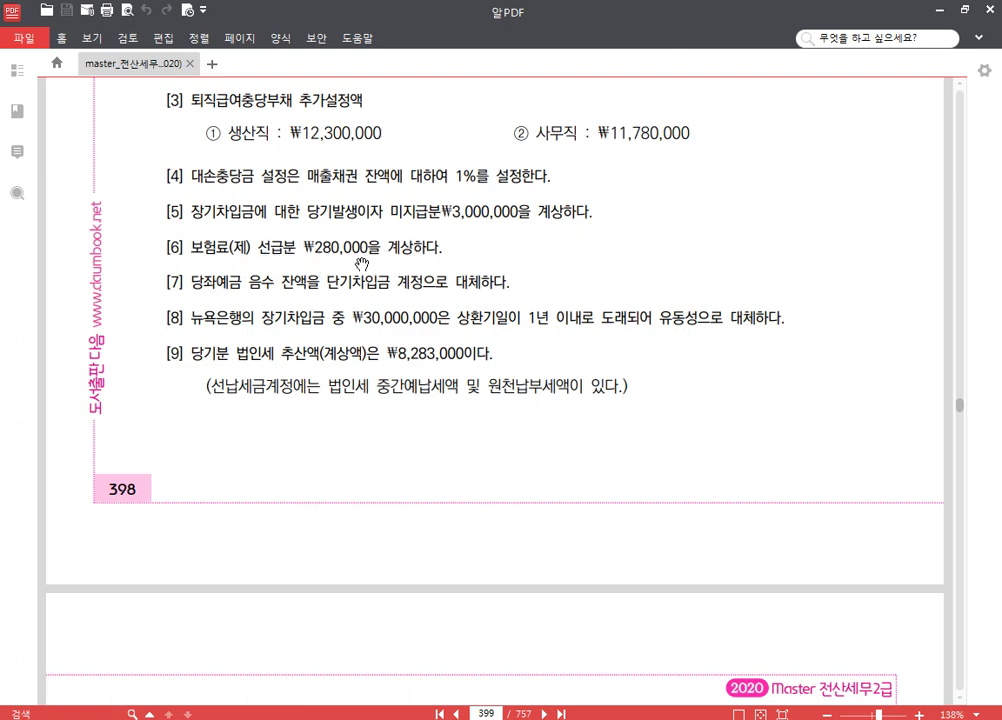
key(alt+Tab)
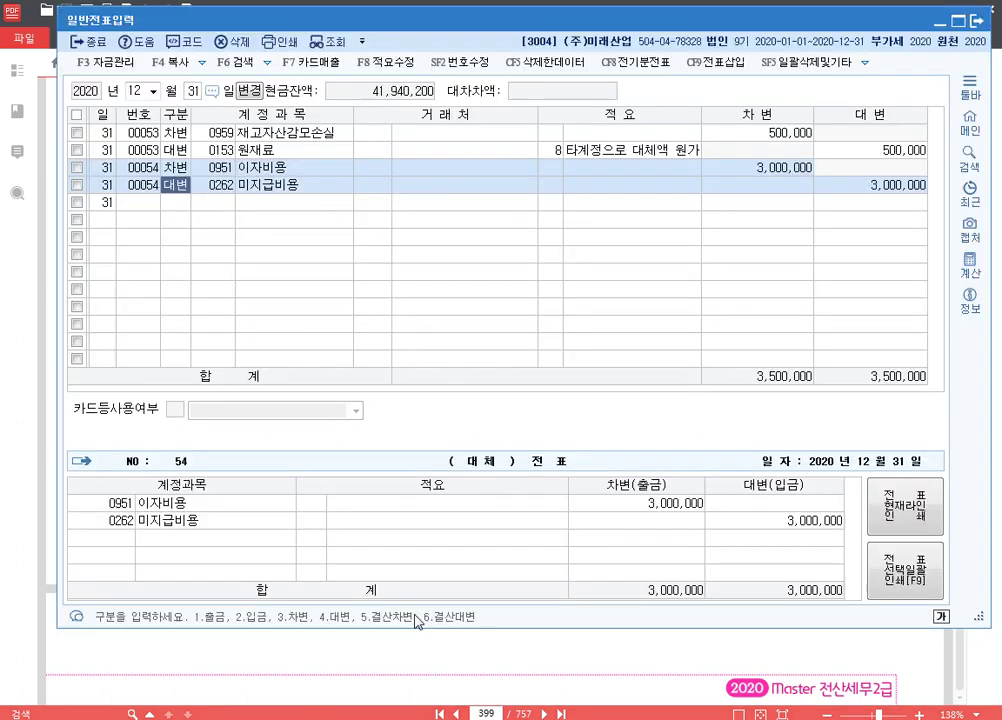
click(172, 203)
text(4)
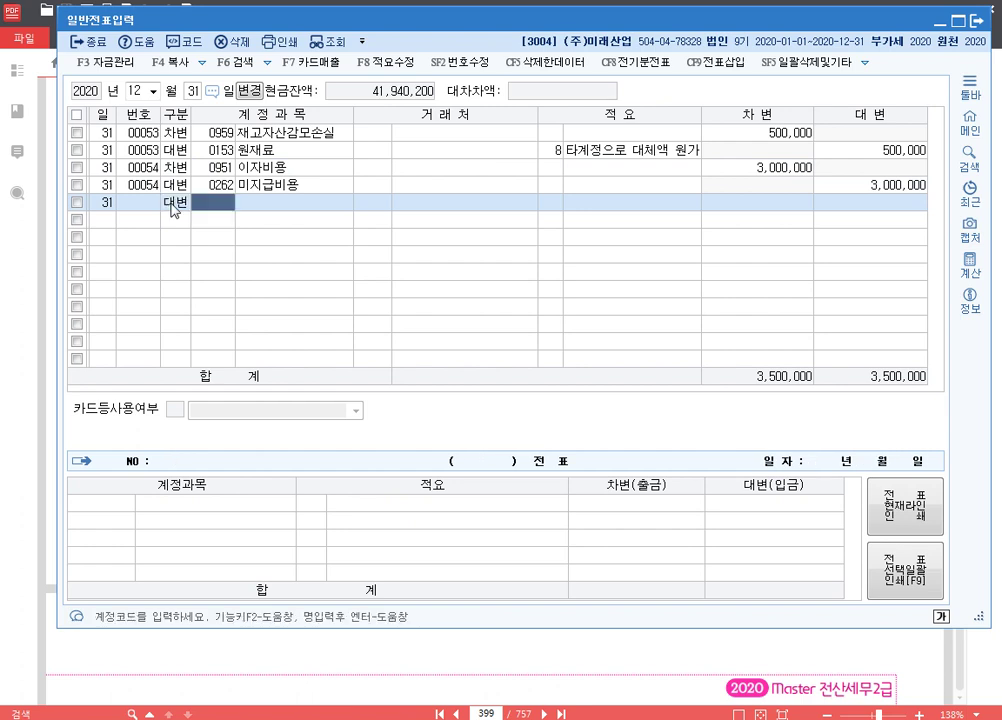
text(0521)
key(Return)
key(Return)
key(Return)
key(Return)
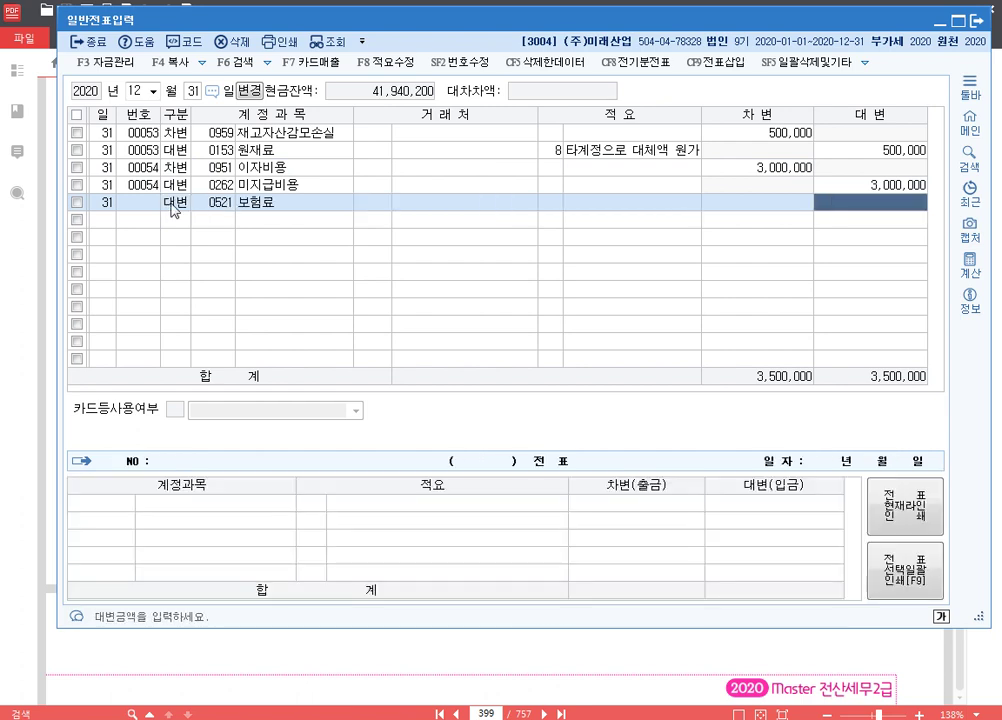
text(2800000)
key(Return)
- Add the matching debit line of 280,000 to 0133 선급비용
text(3)
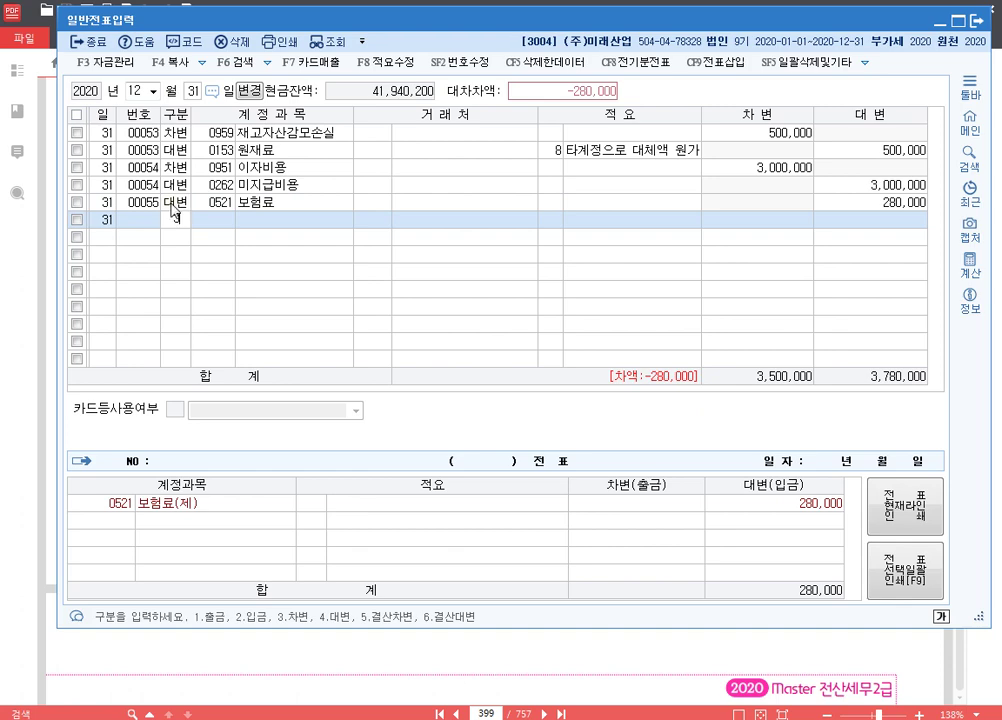
text(선급)
key(Return)
key(Down)
key(Down)
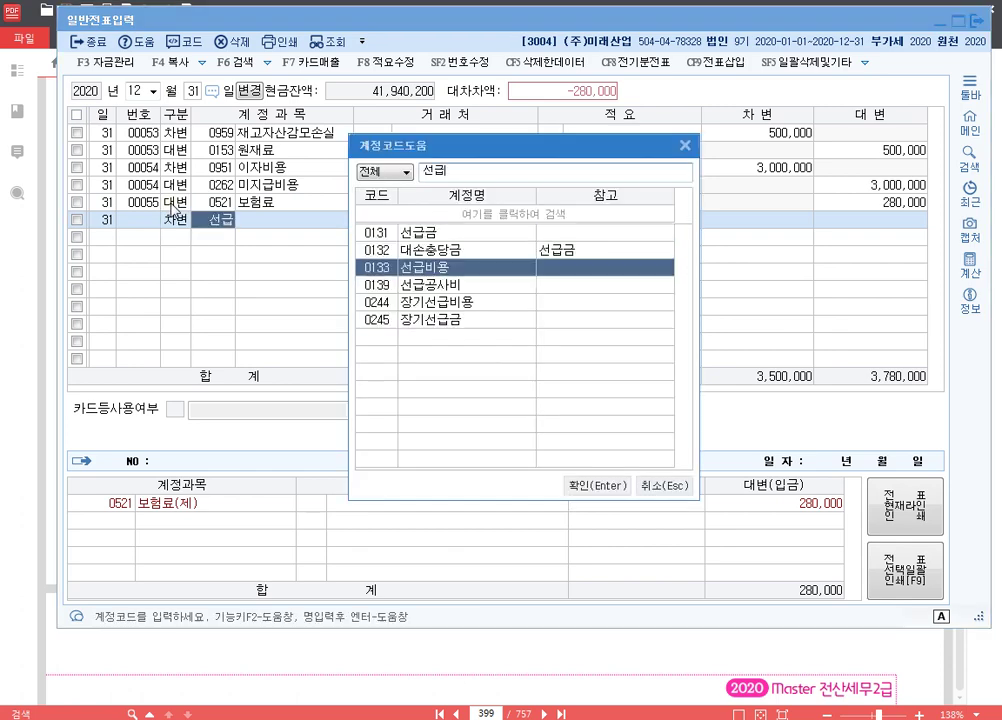
key(Return)
key(Return)
key(Return)
key(Return)
key(Return)
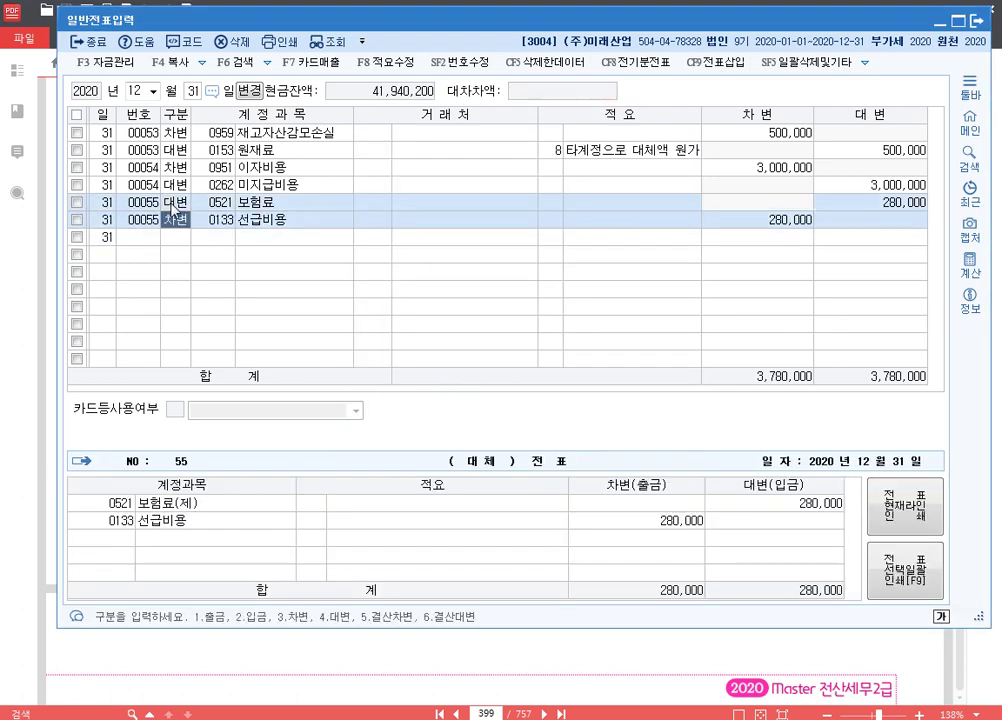
- Read item [7] in 알PDF and look up the 당좌예금 balance as of December 31, 2020 in the 합계잔액시산표
click(560, 651)
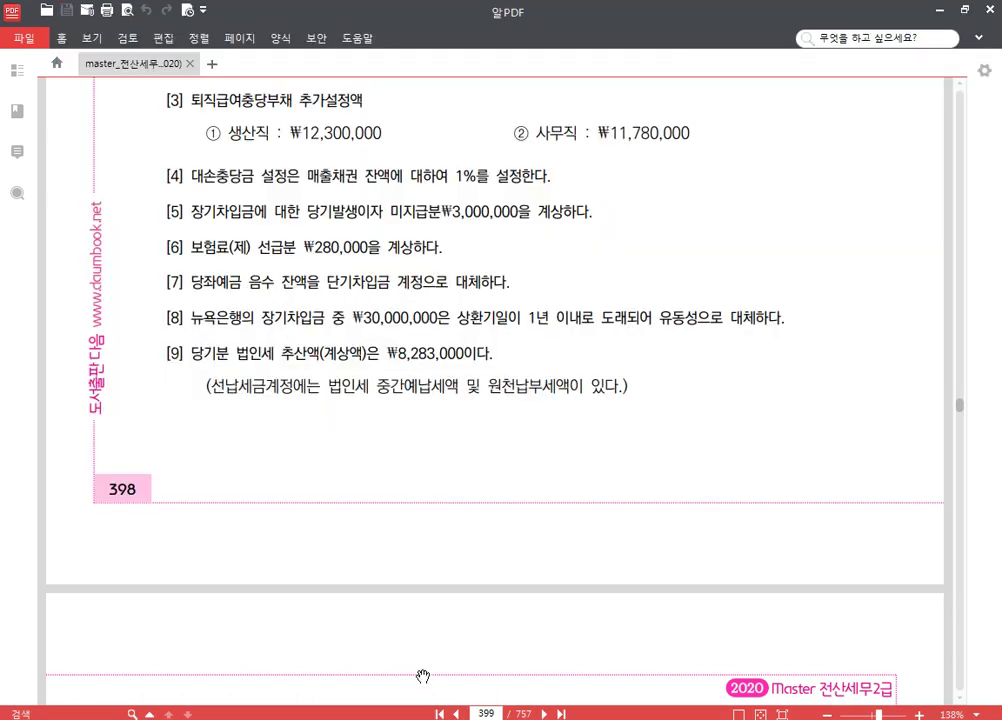
key(alt+Tab)
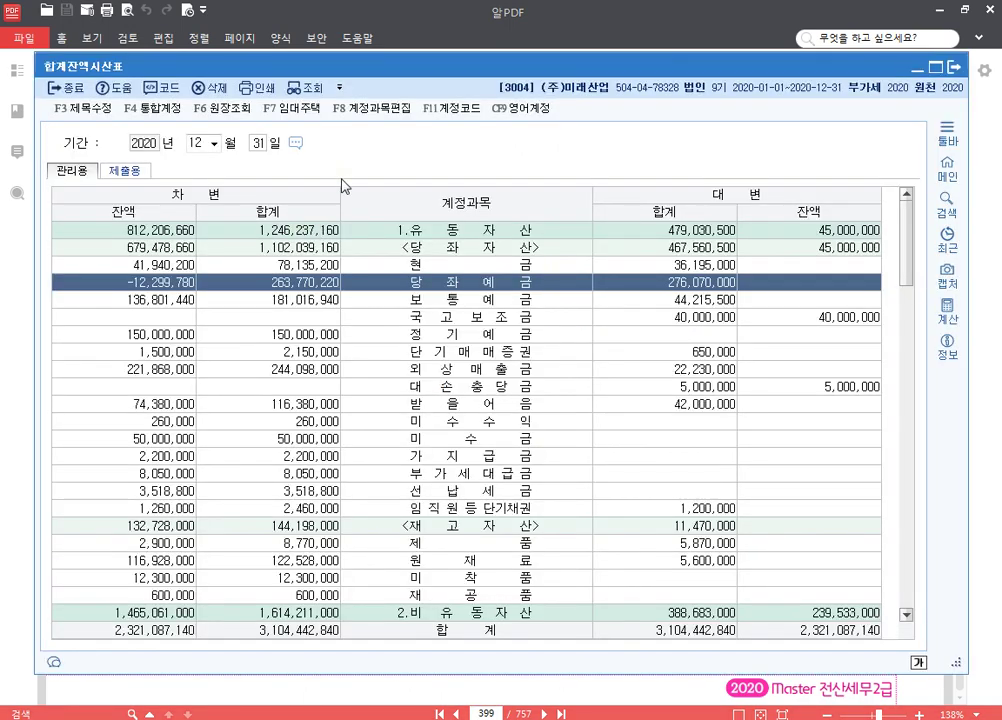
drag(433, 73, 458, 31)
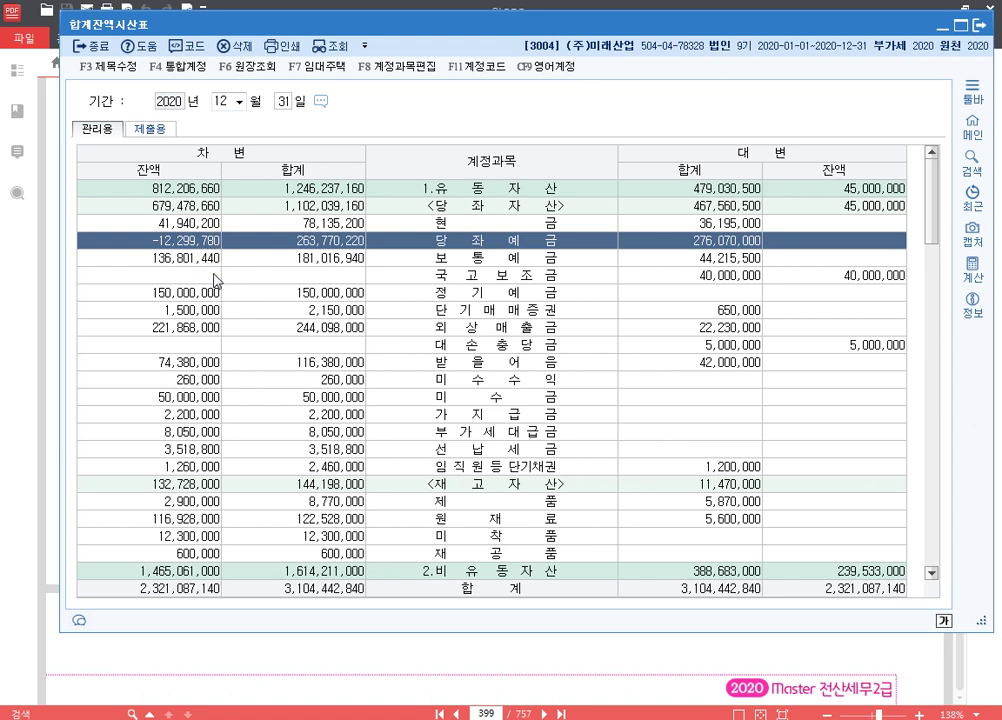
key(ctrl)
key(Escape)
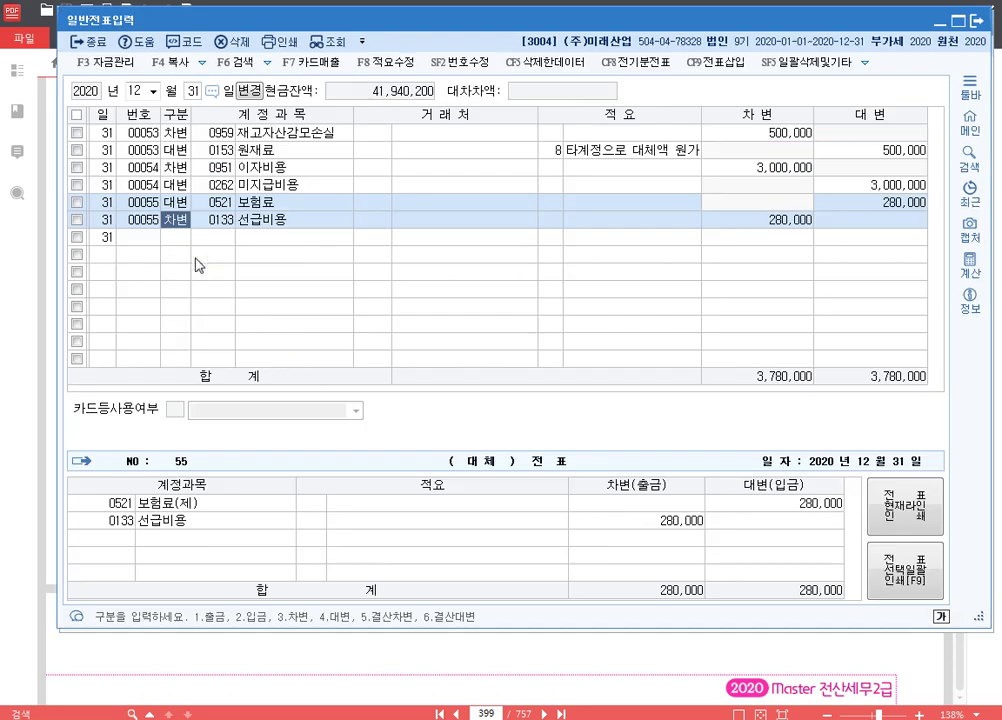
- Add a December 31 debit line of 12,299,780 to 0102 당좌예금 in 일반전표입력
click(177, 238)
text(3)
key(Return)
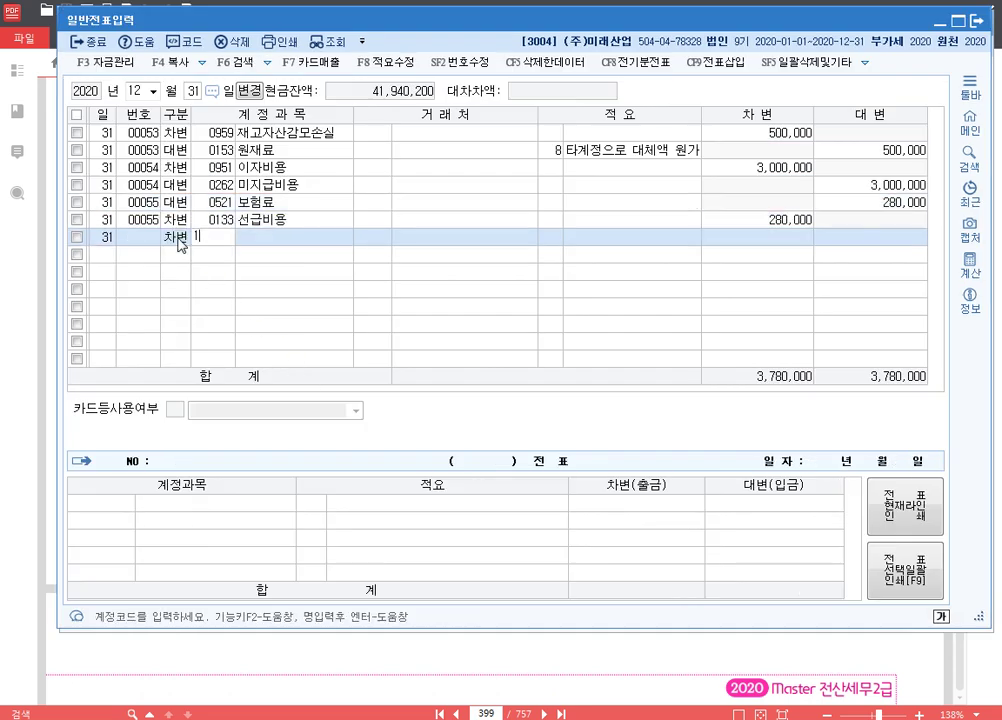
text(102)
key(Return)
key(Return)
key(Return)
text(12)
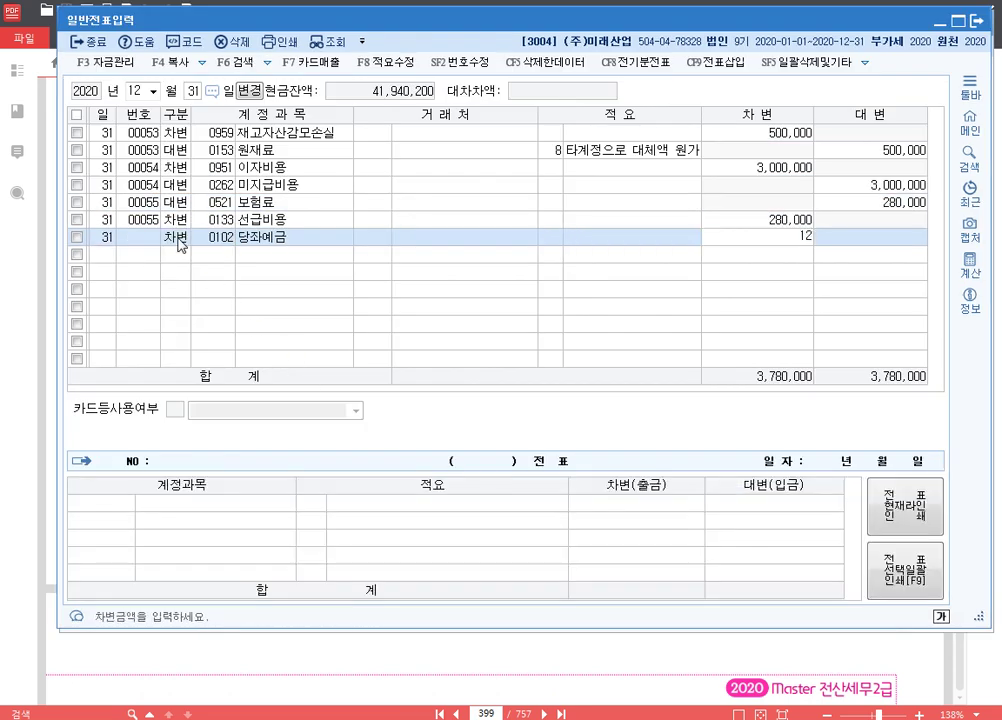
text(,299,780)
key(Return)
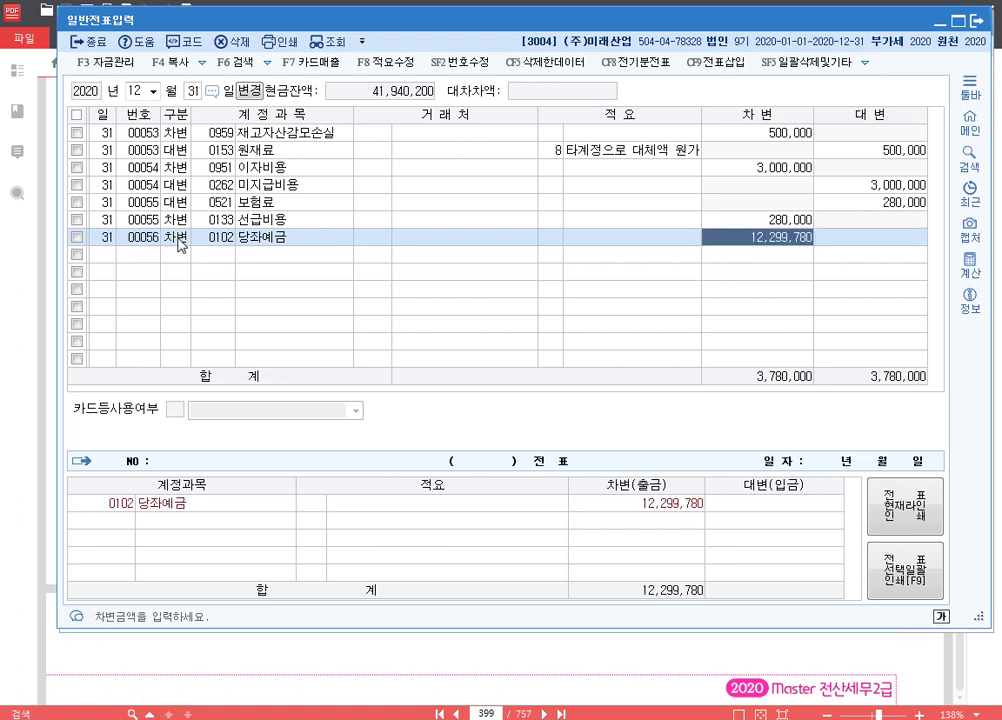
- Add the matching credit line of 12,299,780 to 0260 단기차입금
text(4)
key(Return)
text(단기)
key(Return)
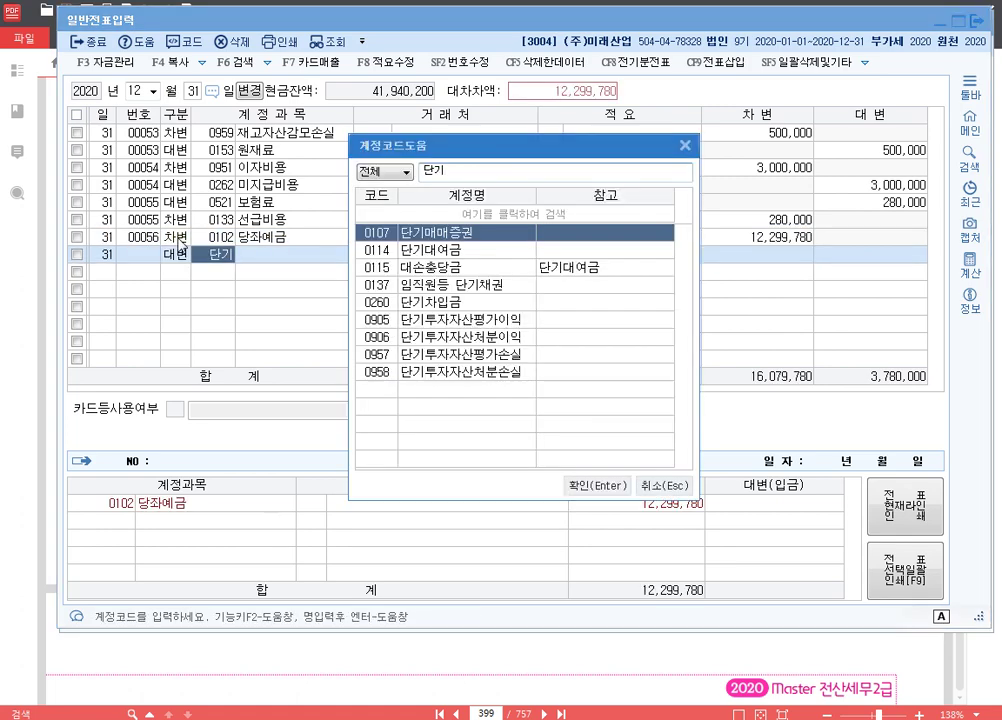
text(차)
key(Return)
key(Return)
key(Return)
key(Return)
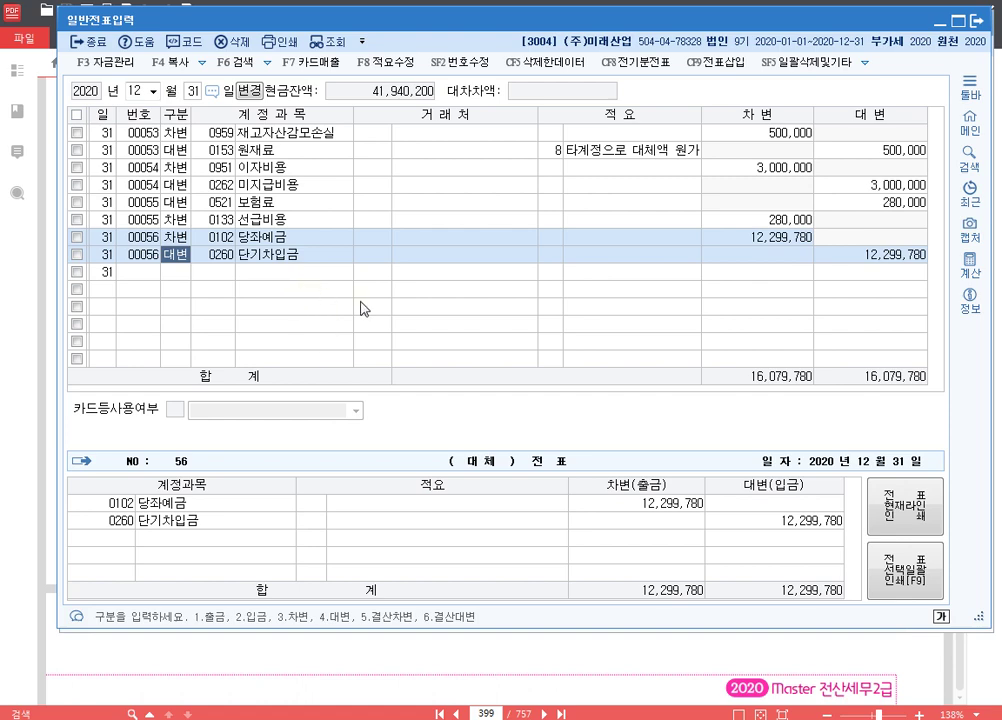
- Recheck the 당좌예금 row in the 합계잔액시산표 and return to 알PDF to read adjustment item [8]
click(597, 667)
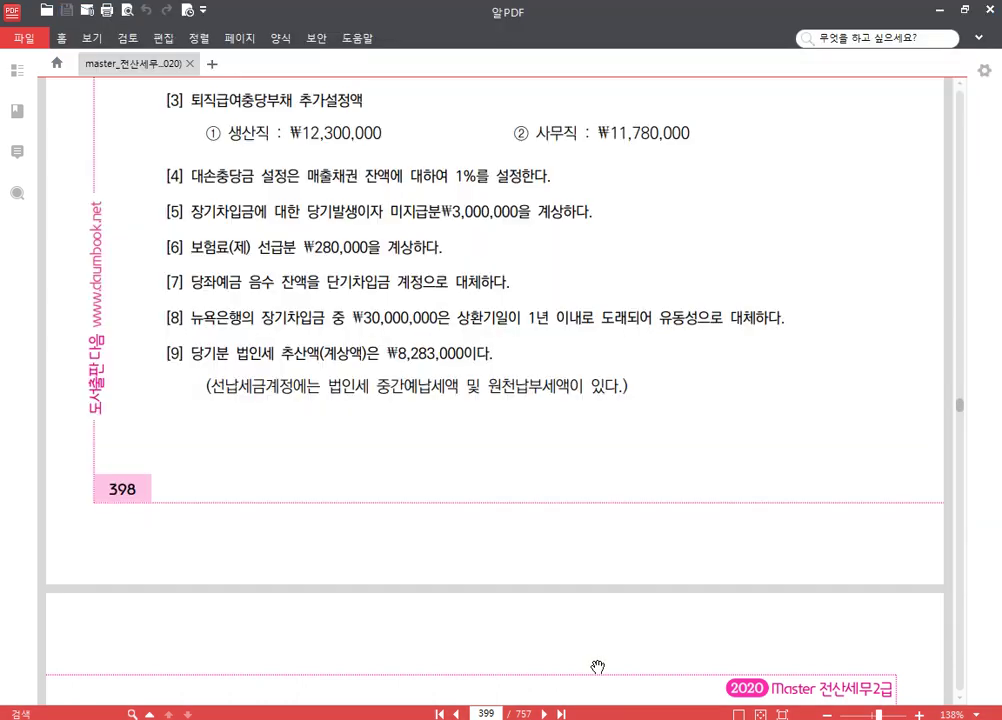
key(alt+Tab)
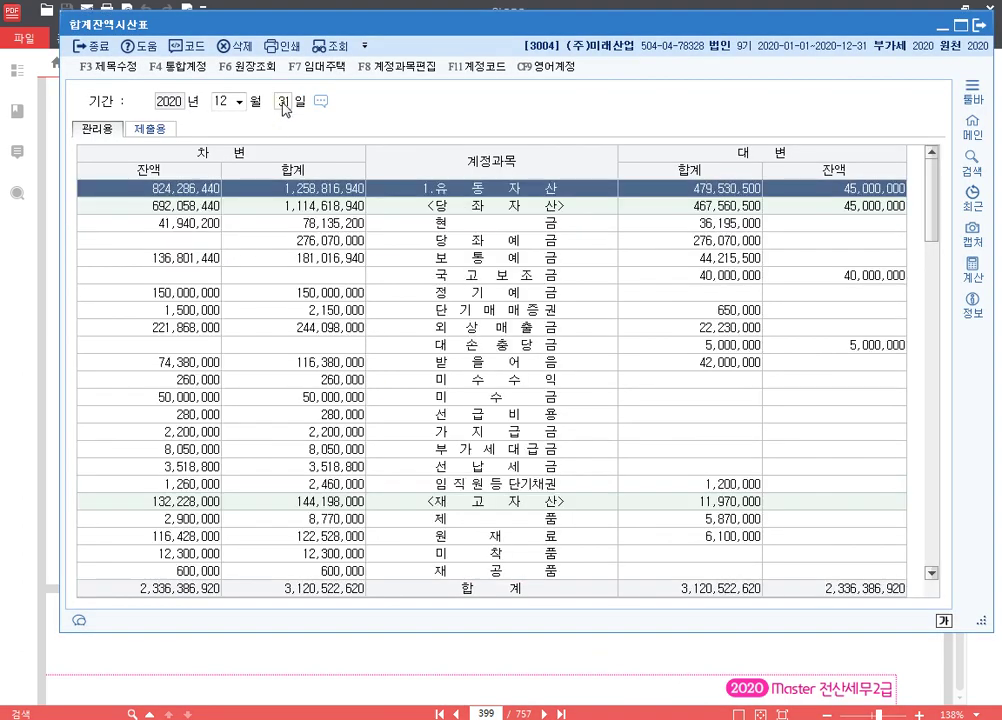
click(172, 241)
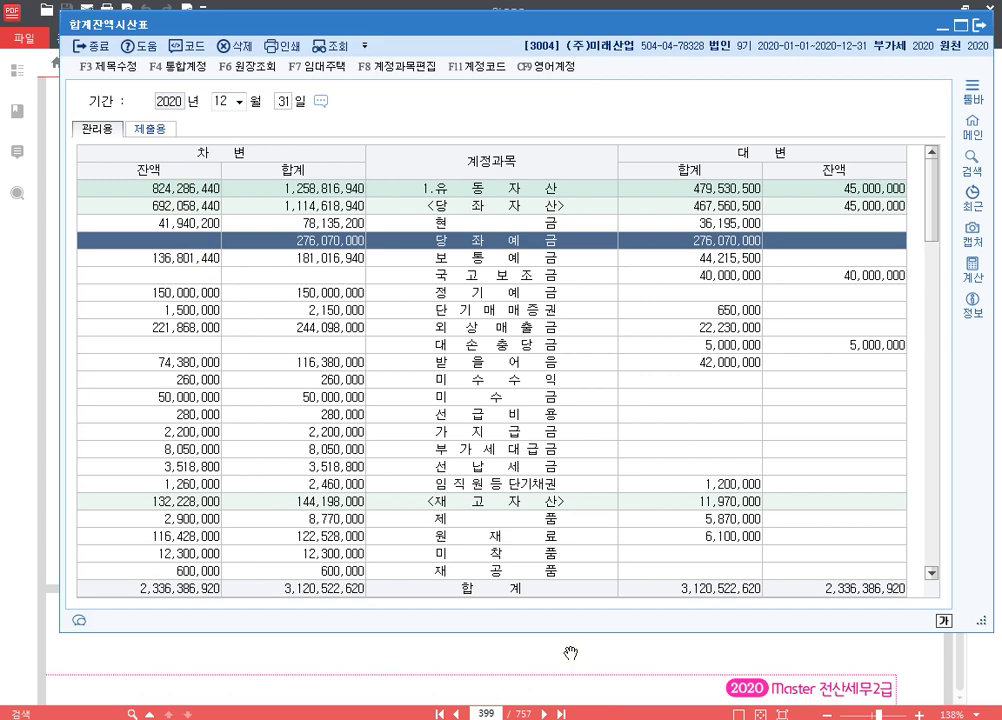
right_click(258, 719)
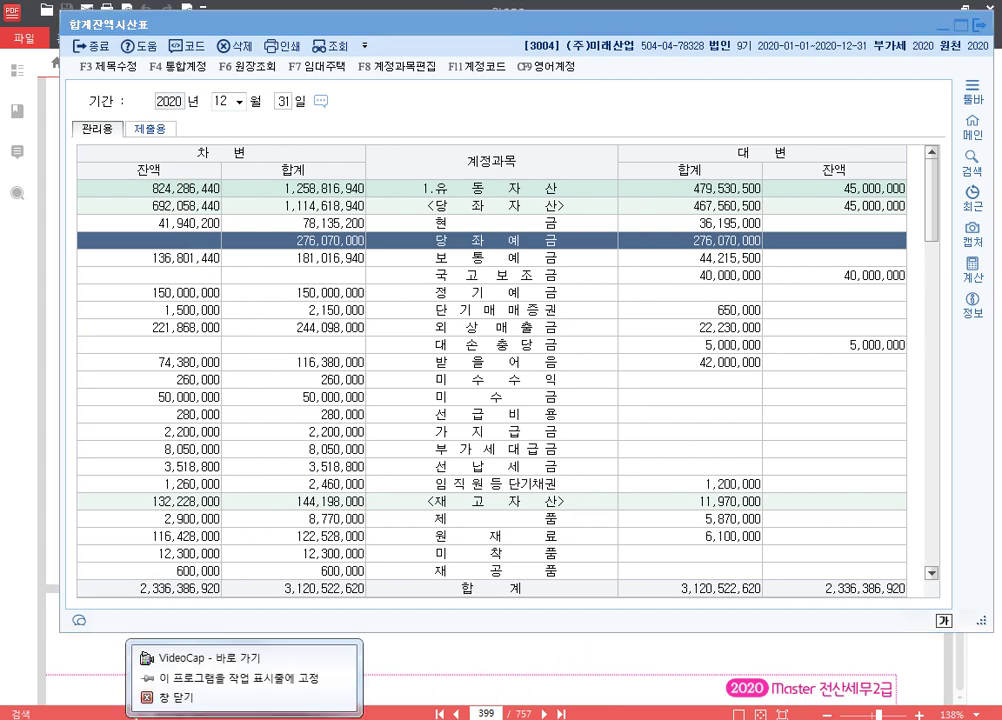
click(261, 698)
click(421, 662)
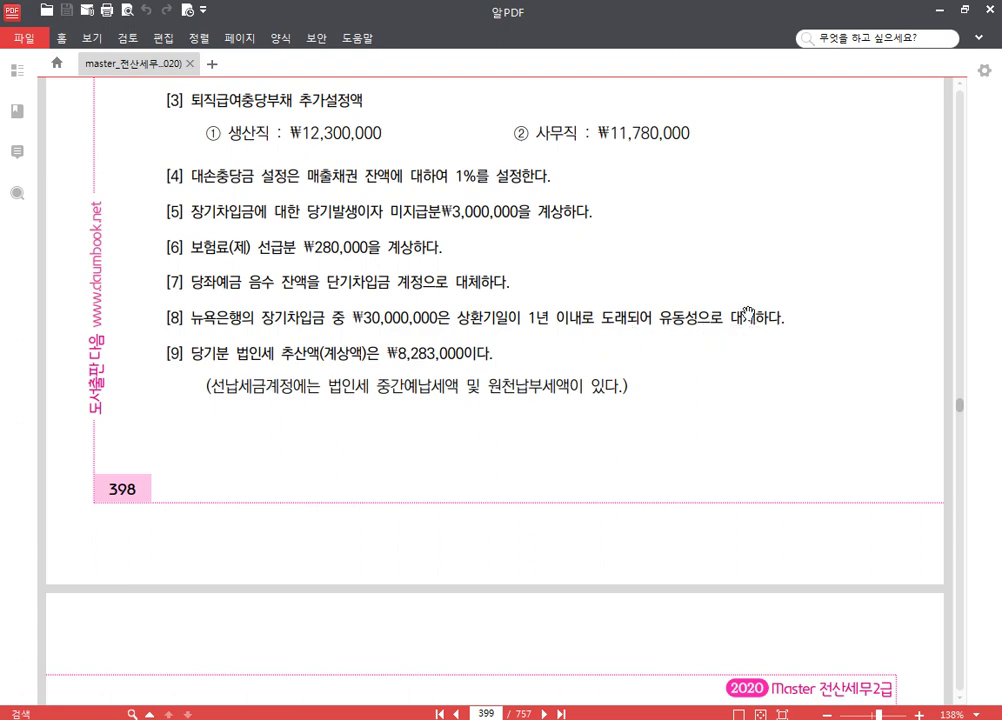
- Add a December 31 debit line of 30,000,000 to 0293 장기차입금 with 뉴욕은행 as the 거래처 in 일반전표입력
key(alt+Tab)
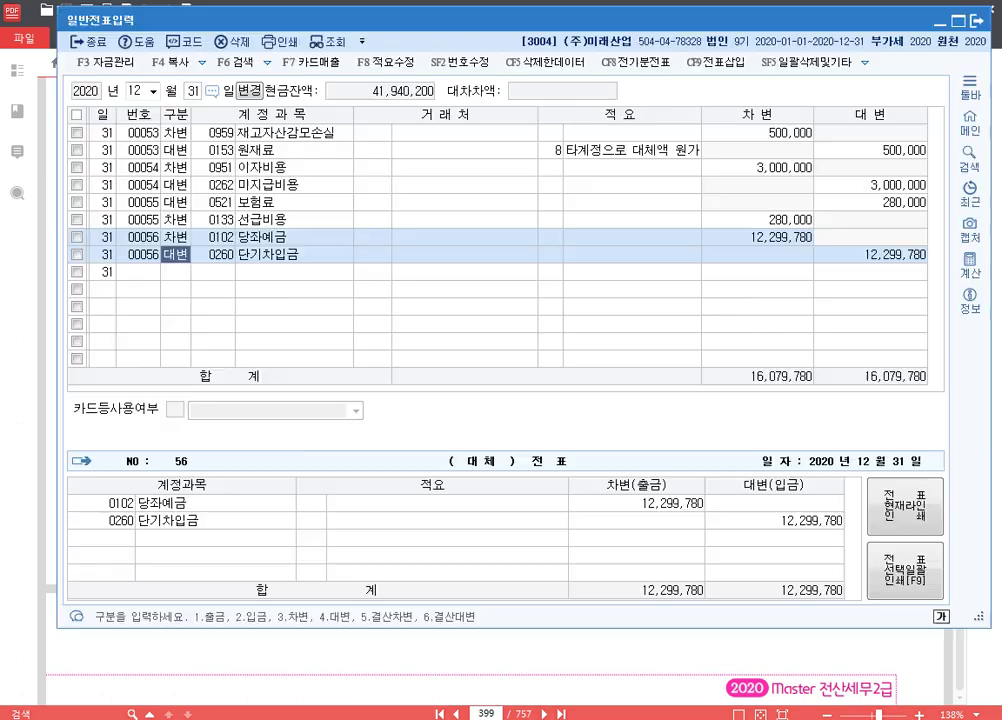
click(168, 274)
text(3)
key(Return)
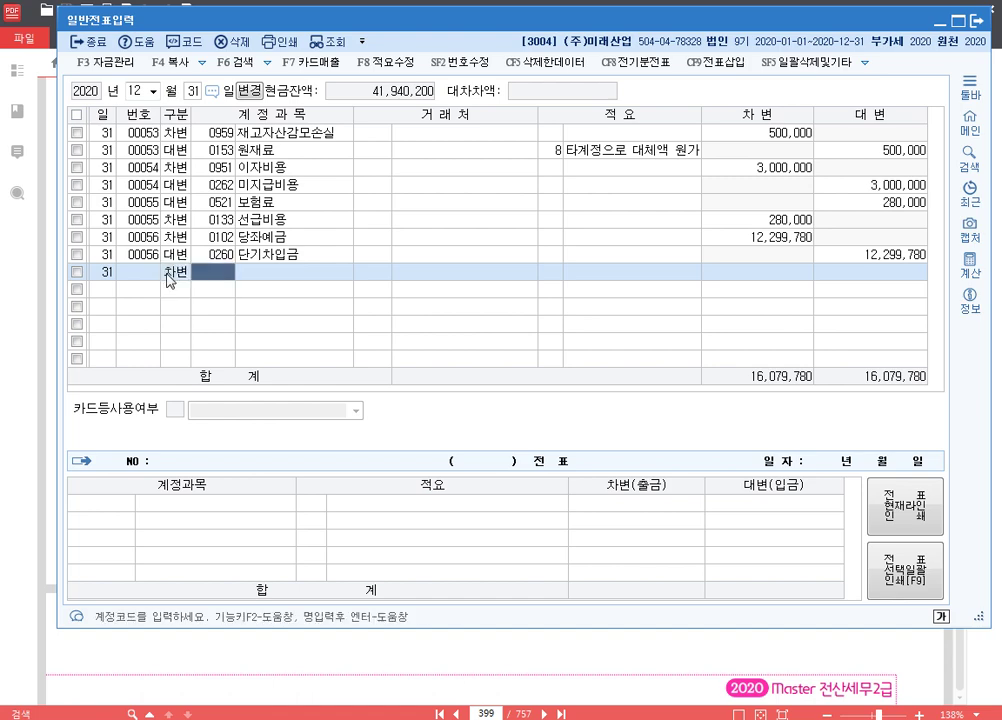
text(장기차)
key(Return)
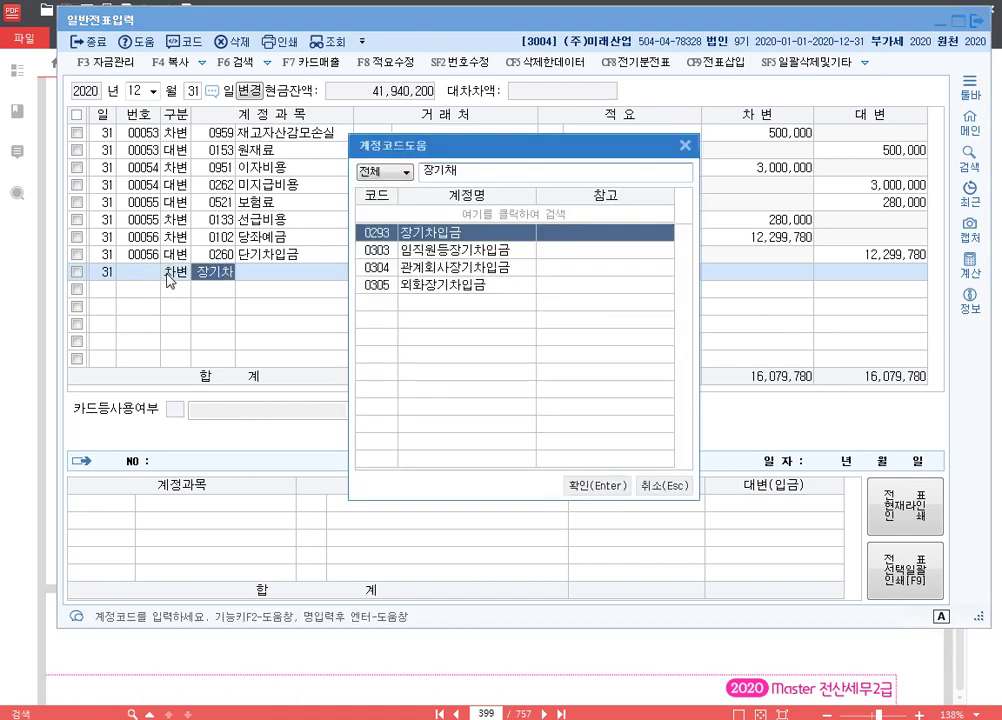
key(Return)
text(뉴욕)
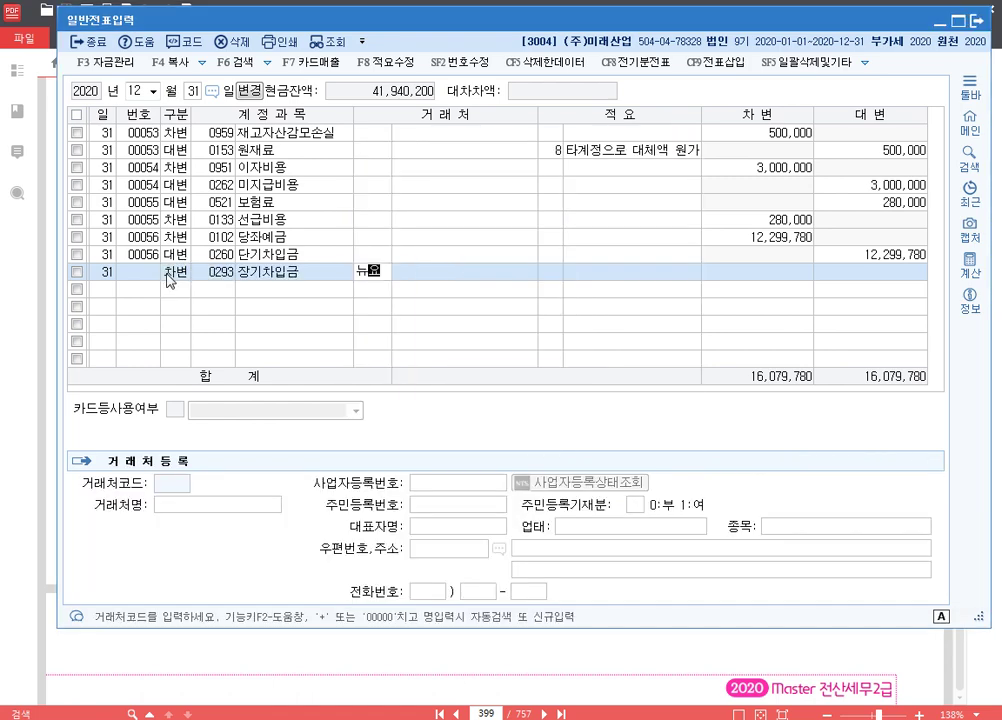
key(Return)
key(Return)
key(Return)
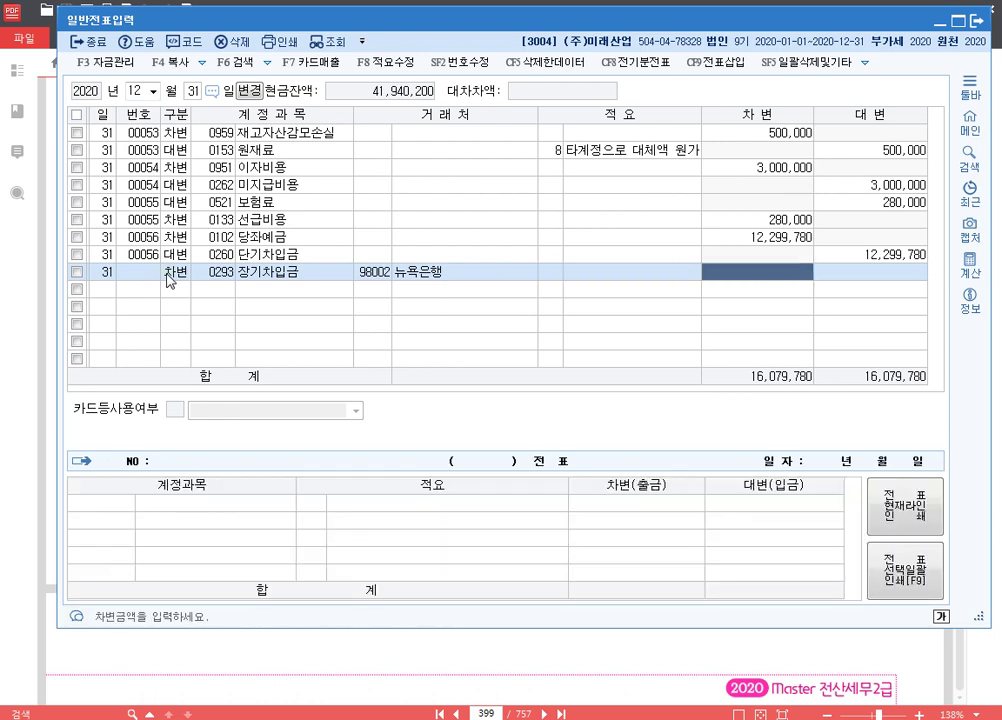
text(30000000)
key(Return)
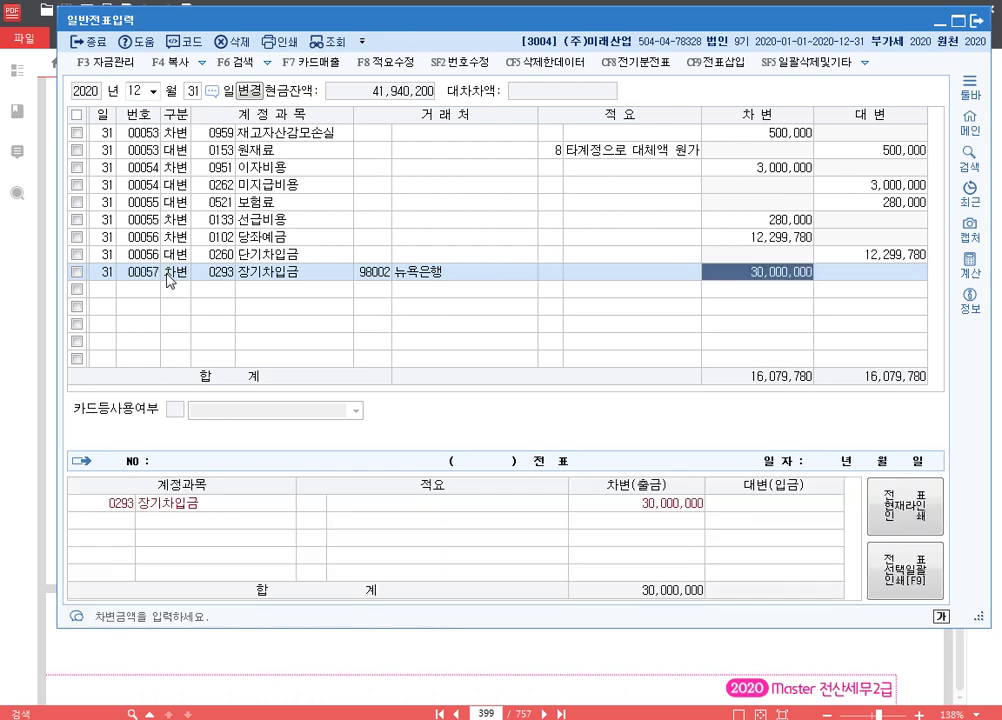
- Add the matching credit line of 30,000,000 to 0264 유동성장기부채 with 뉴욕은행 as the 거래처
text(4)
key(Return)
text(유동)
key(Return)
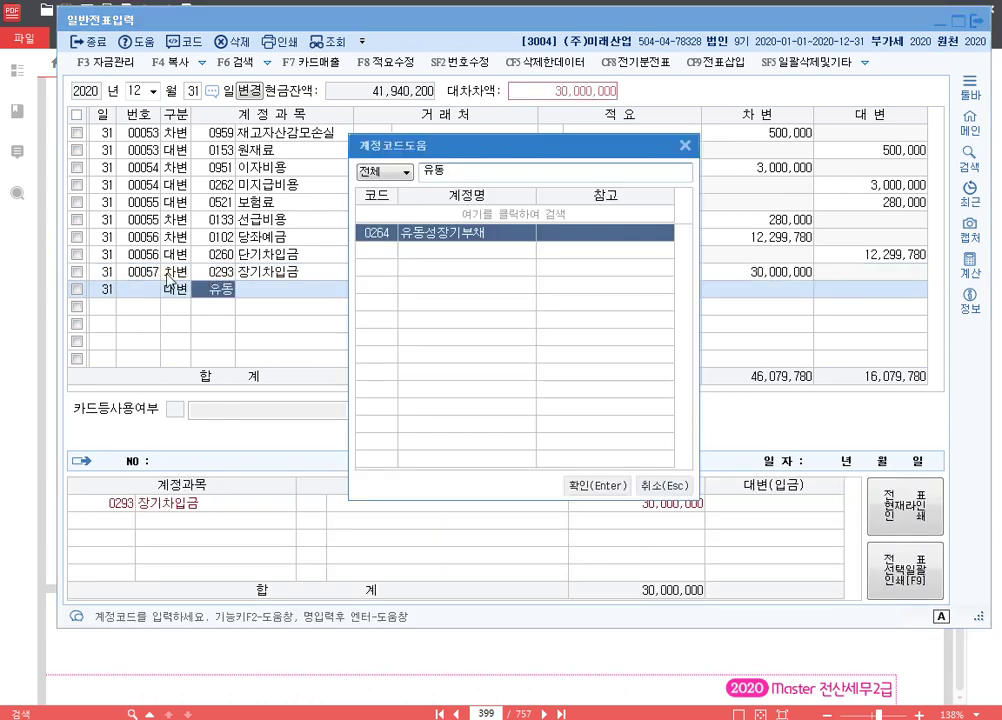
key(Return)
key(Return)
text(98002)
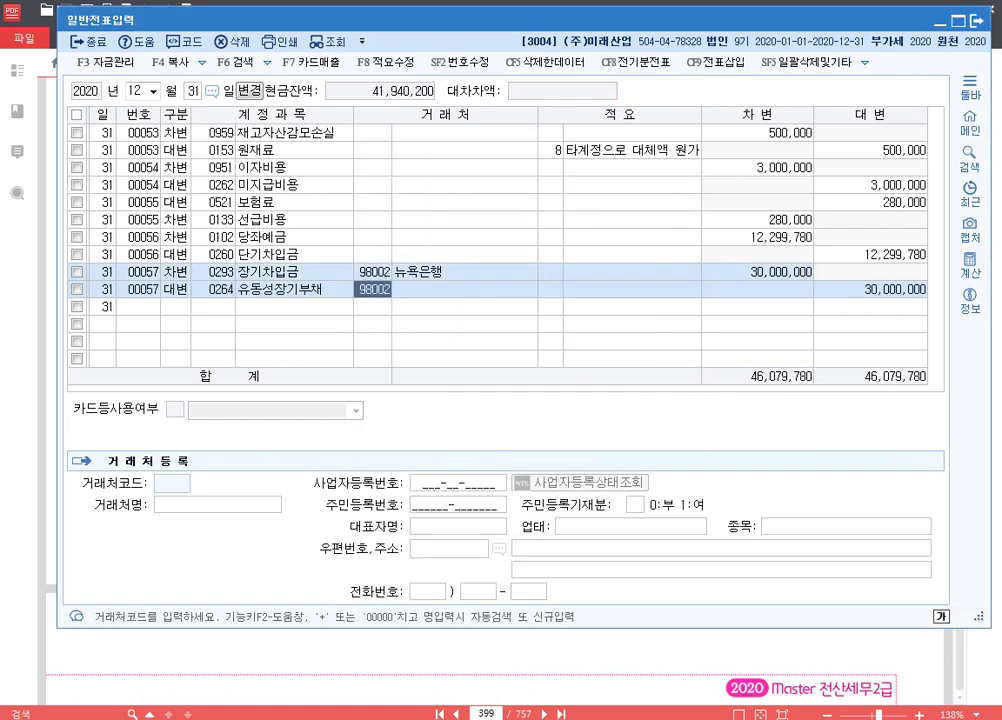
key(Return)
key(Return)
key(Return)
click(168, 285)
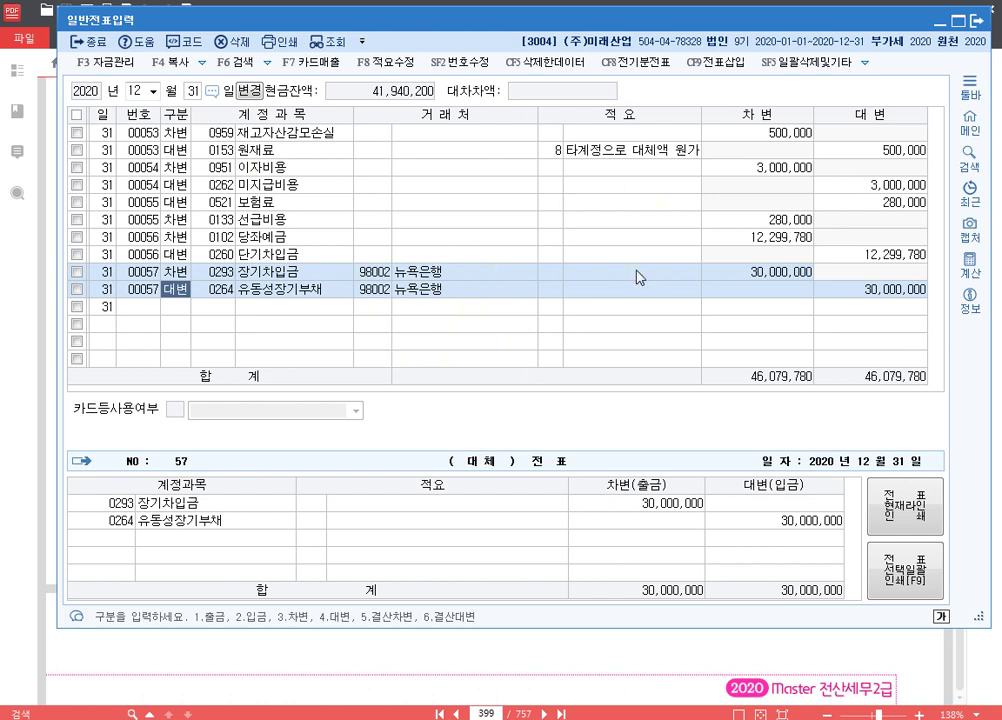
- Read the fixed asset table of item [1] in 알PDF and open 고정자산등록 in KcLep
click(938, 20)
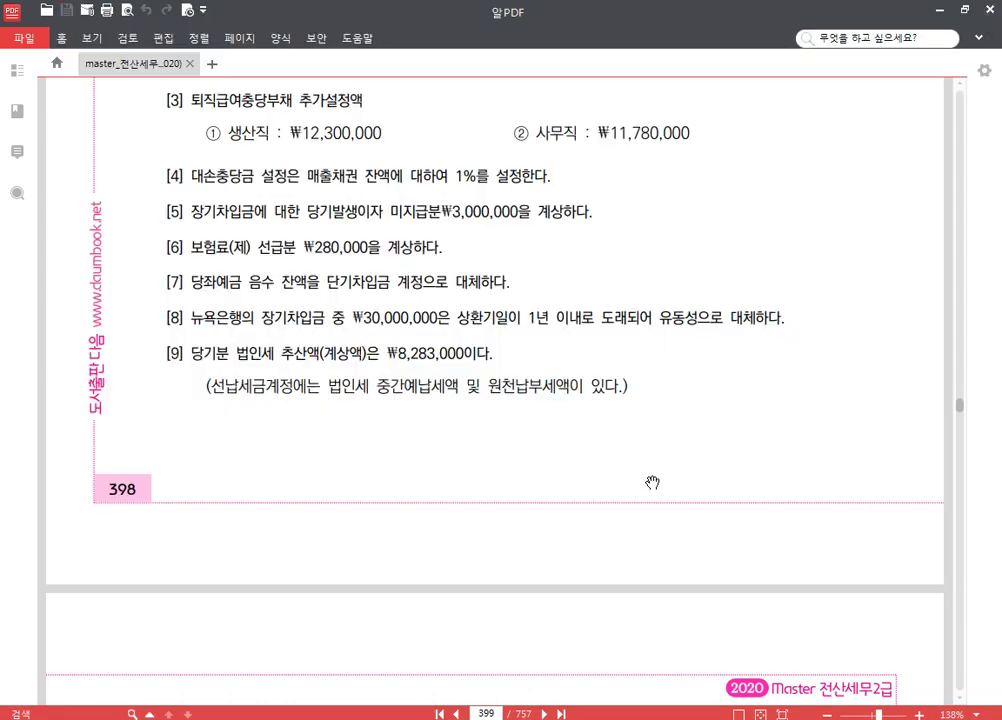
scroll(628, 490, up, 5)
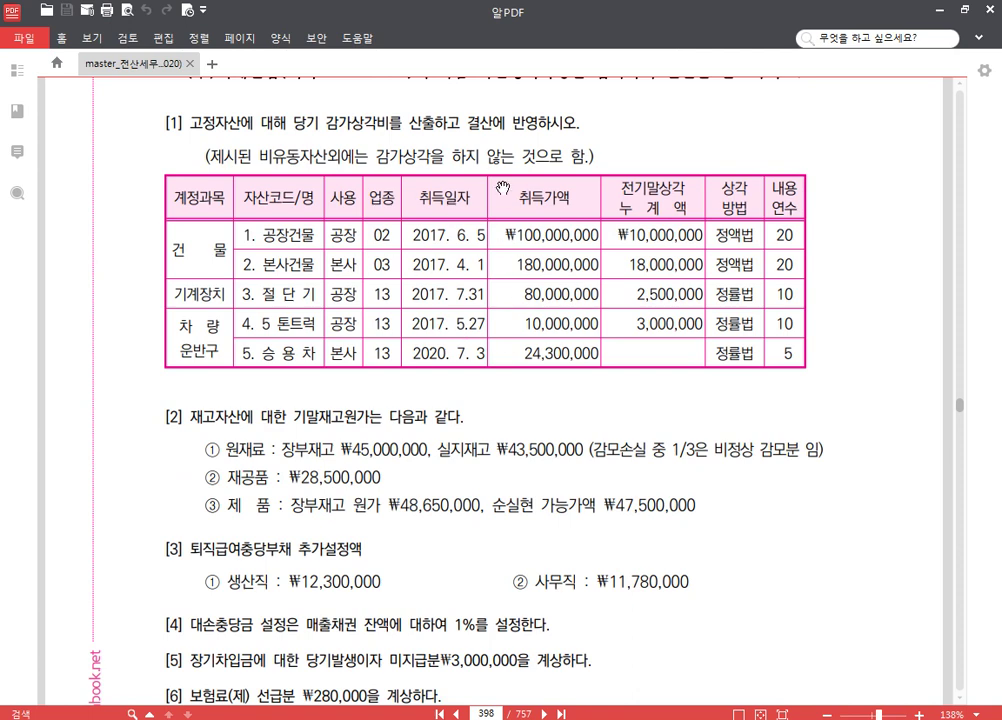
key(alt+Tab)
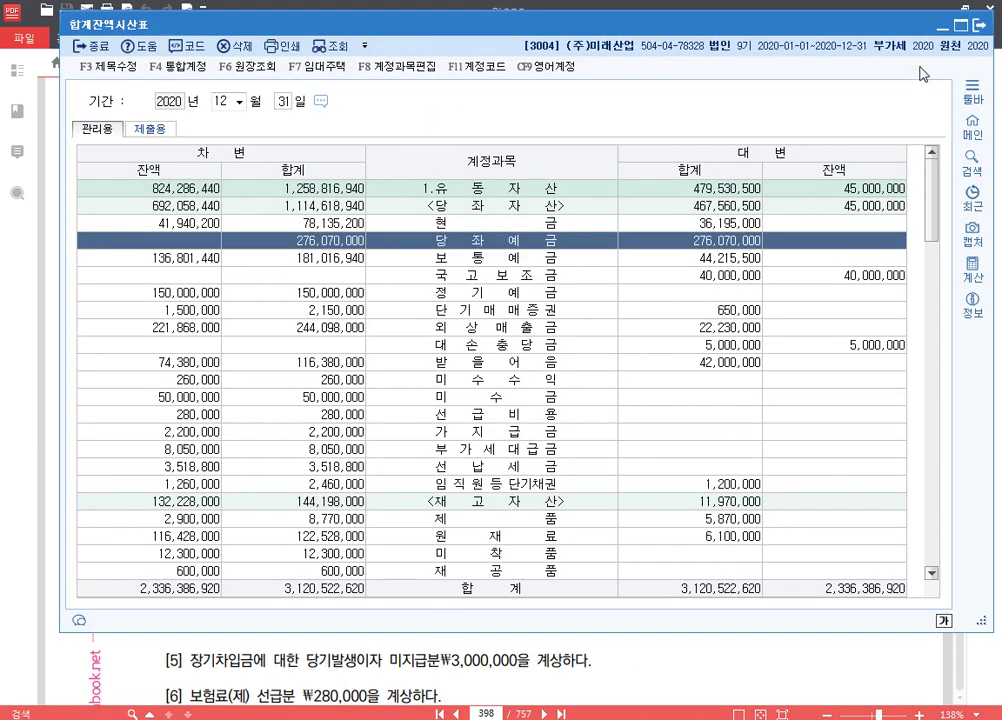
click(976, 26)
key(alt+Tab)
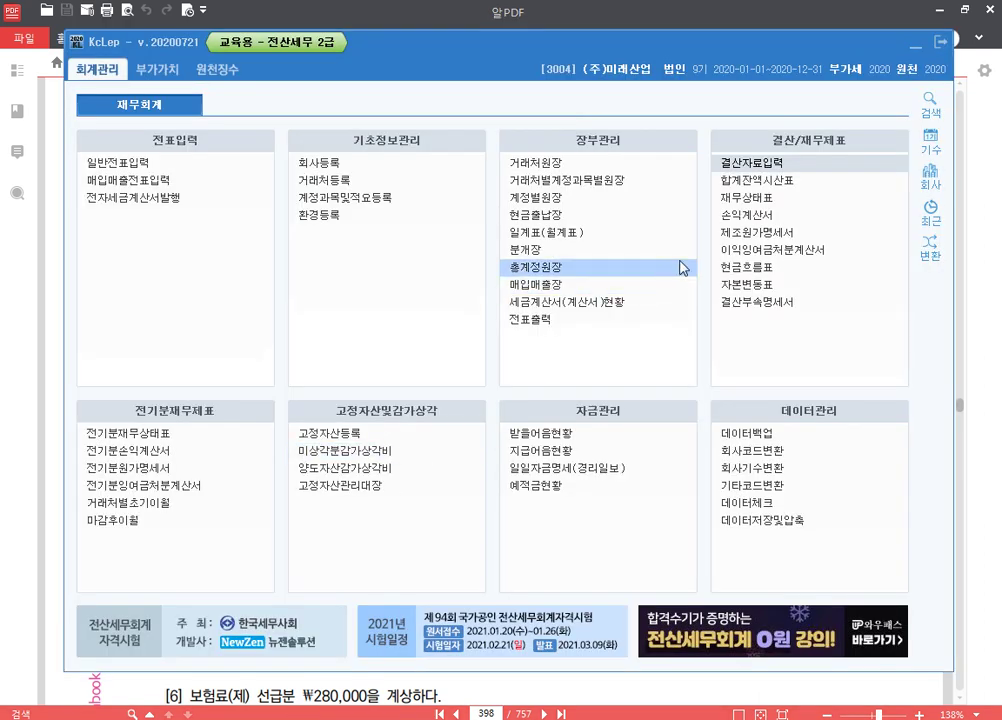
click(408, 440)
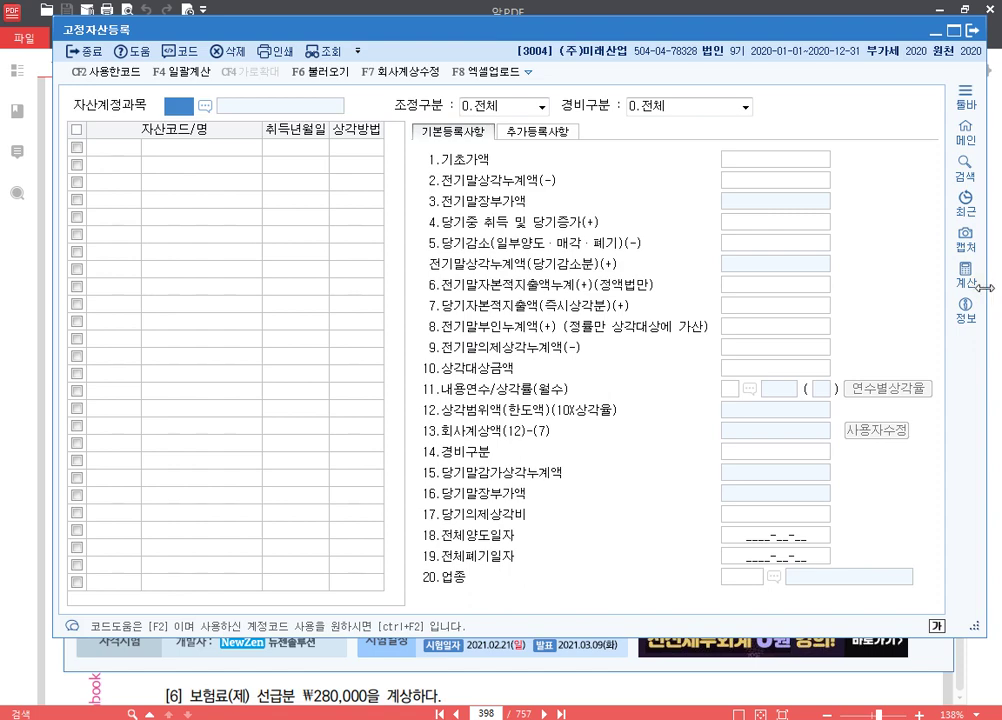
- Widen the 고정자산등록 window and narrow the 계정코드/명 and 자산코드/명 columns to fit the whole asset list
drag(220, 31, 178, 27)
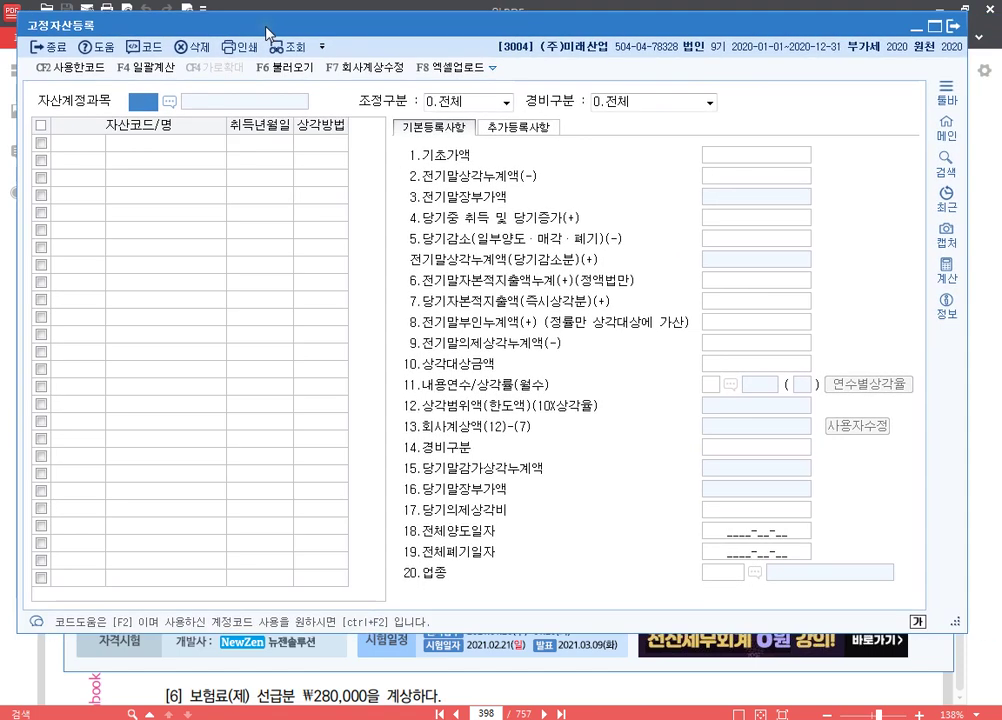
drag(956, 393, 997, 393)
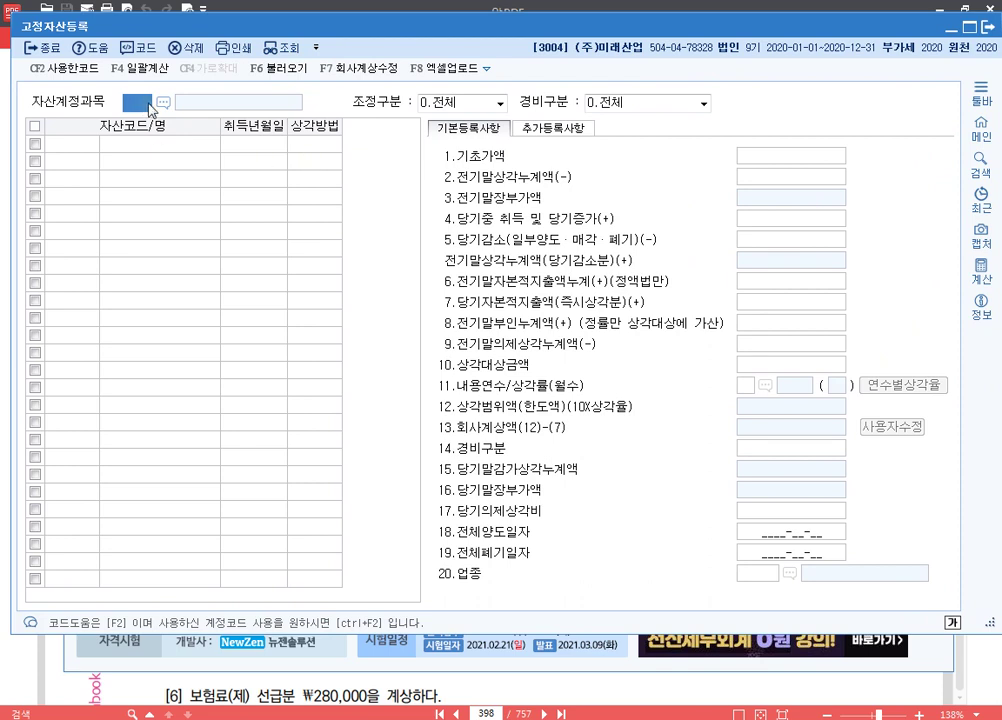
click(142, 183)
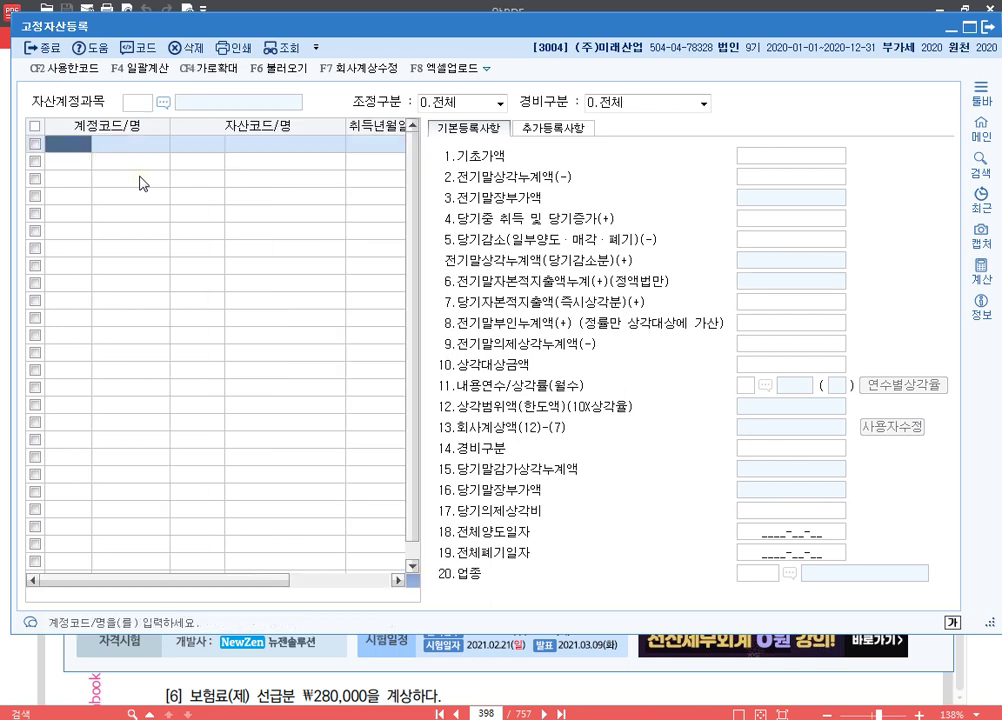
drag(170, 127, 150, 127)
drag(324, 127, 293, 127)
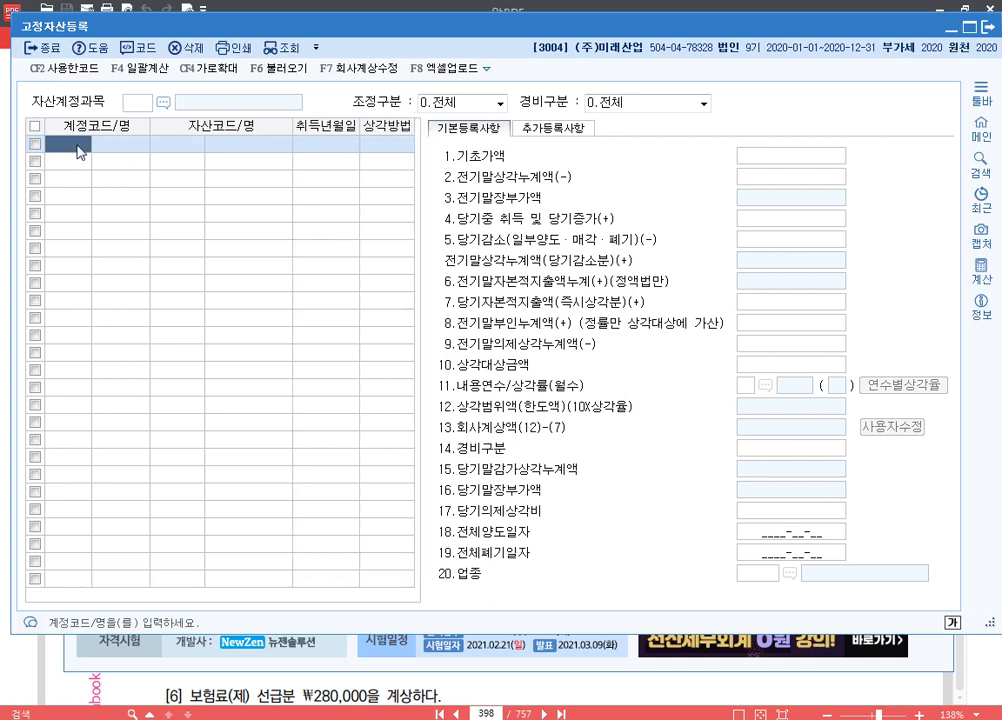
- Register asset 000001 공장건물 under account 0202 건물 with acquisition date 2017-06-05
key(F2)
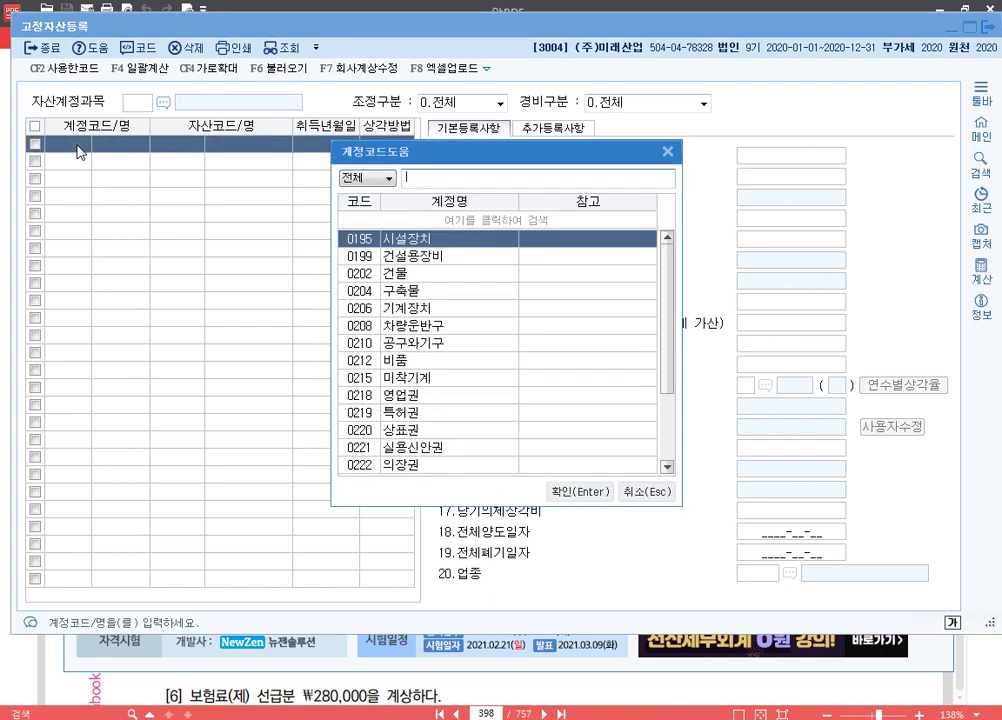
text(건물)
key(Return)
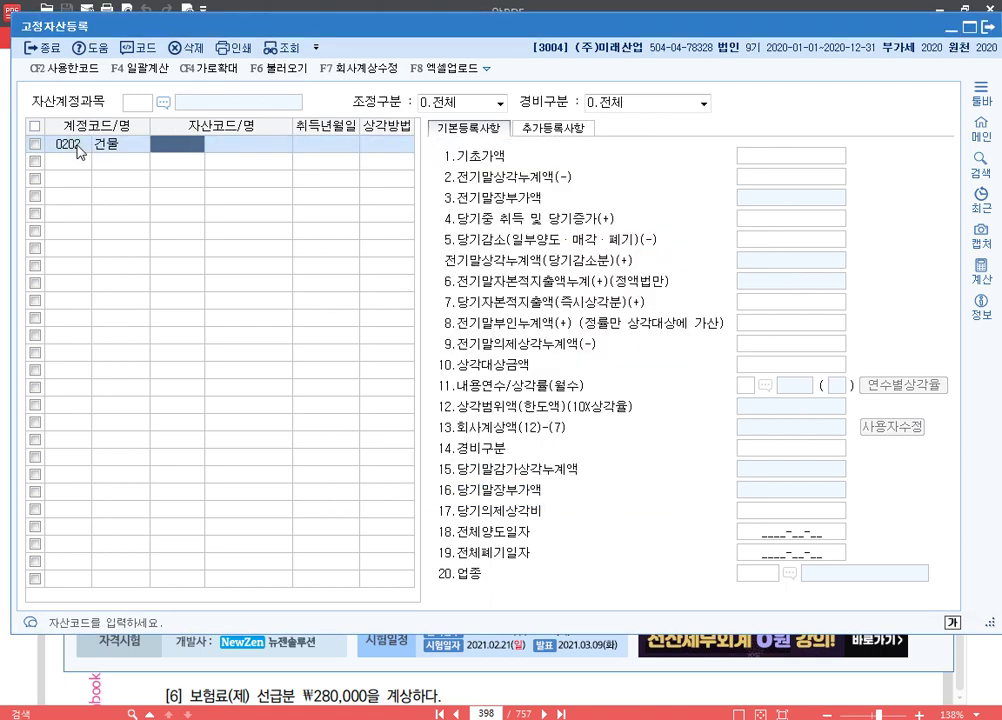
text(1)
key(Return)
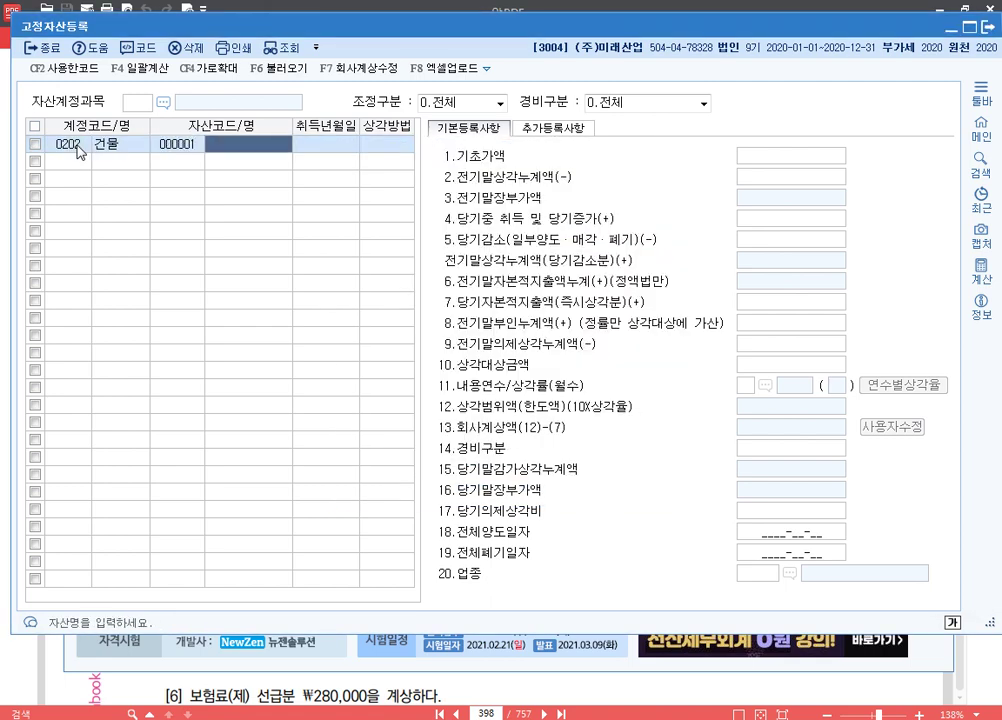
text(공ㅈ장건물)
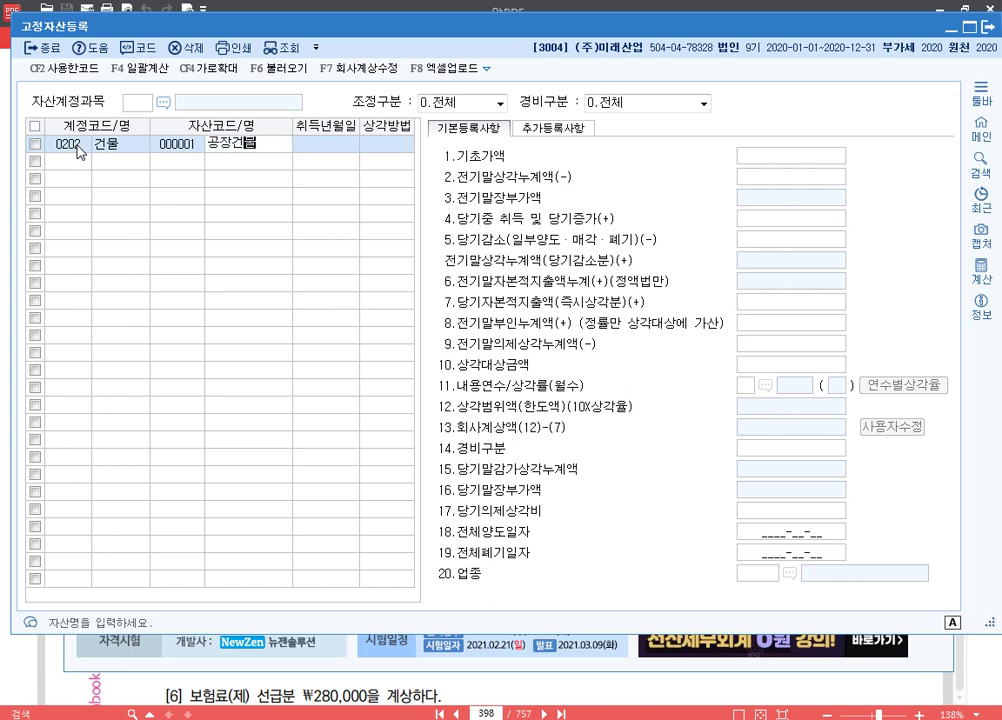
key(Return)
text(2017-06-0)
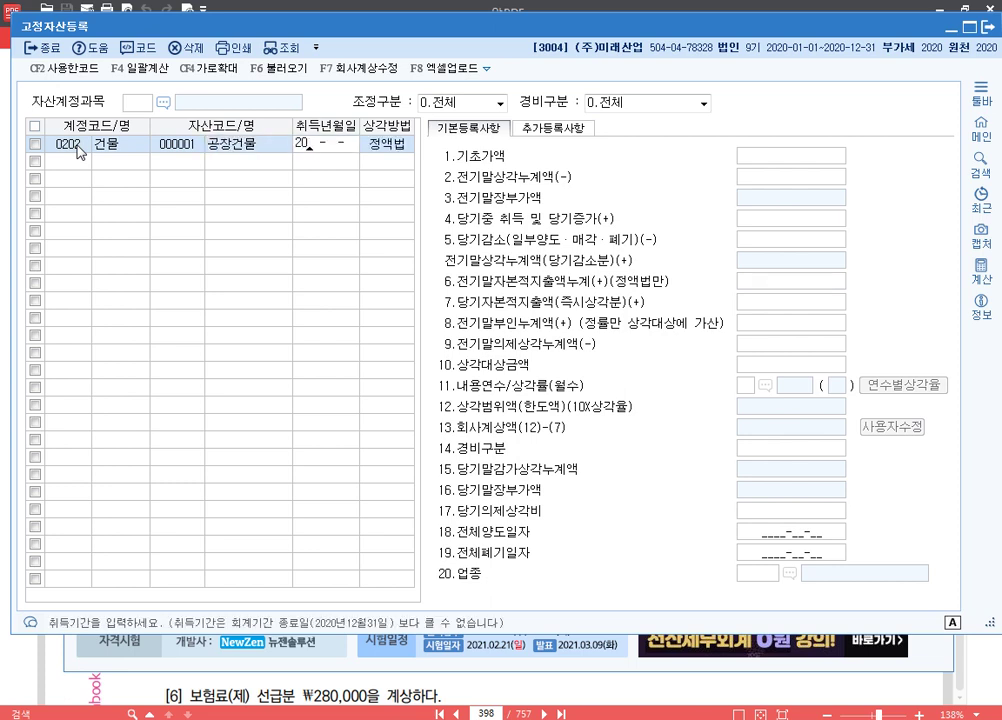
text(5)
key(Return)
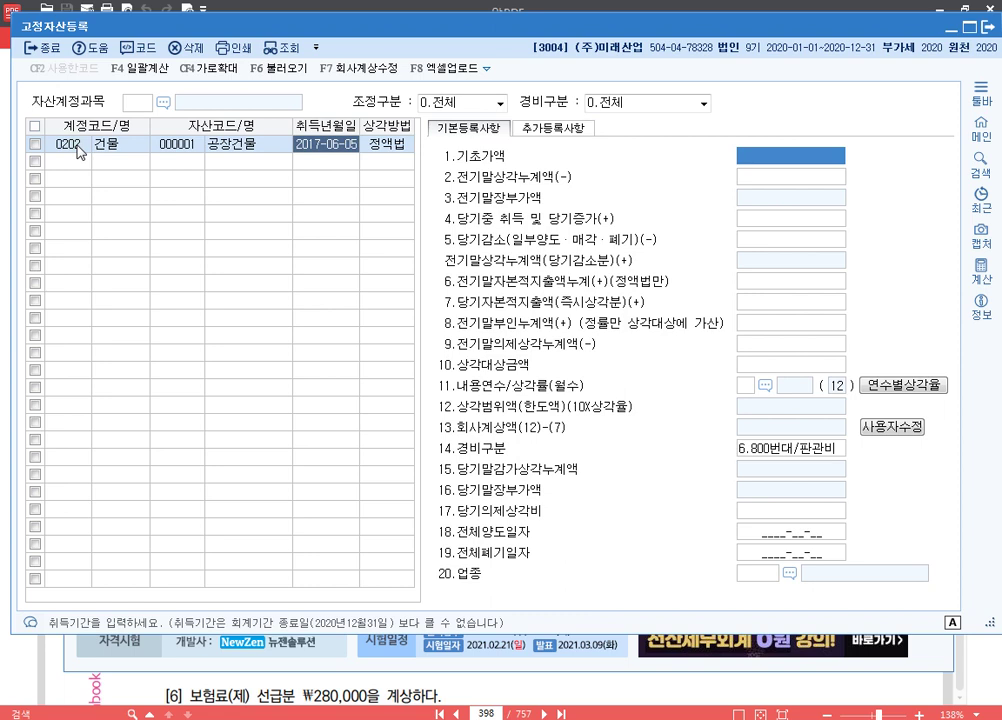
- Enter 100,000,000 as the 기초가액 and 10,000,000 as the 전기말상각누계액 of 공장건물
text(100000000)
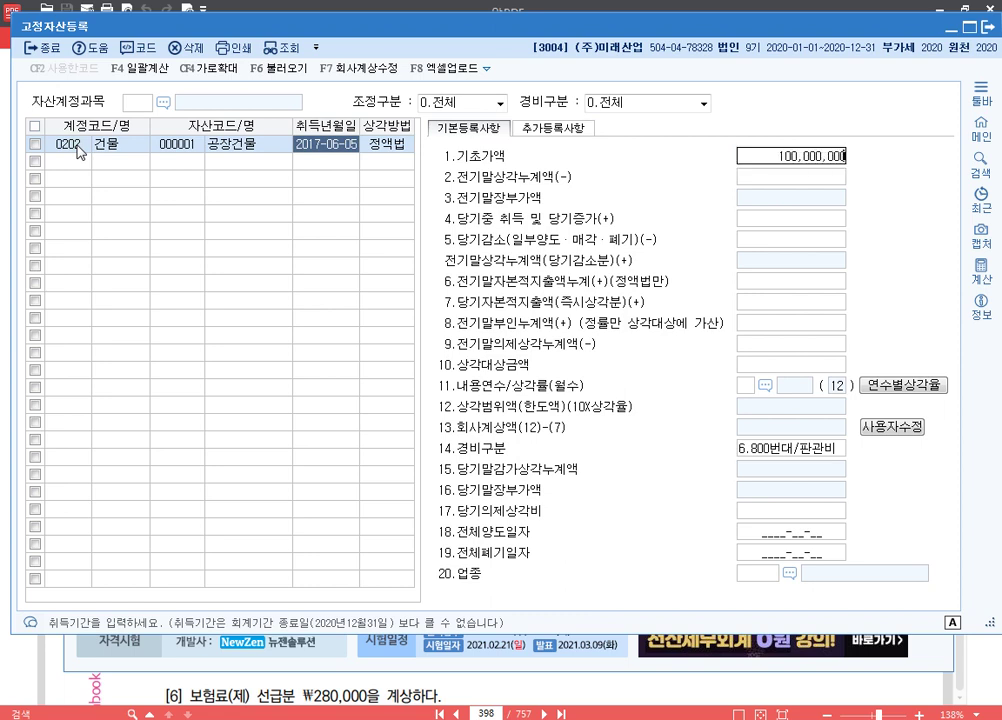
key(Return)
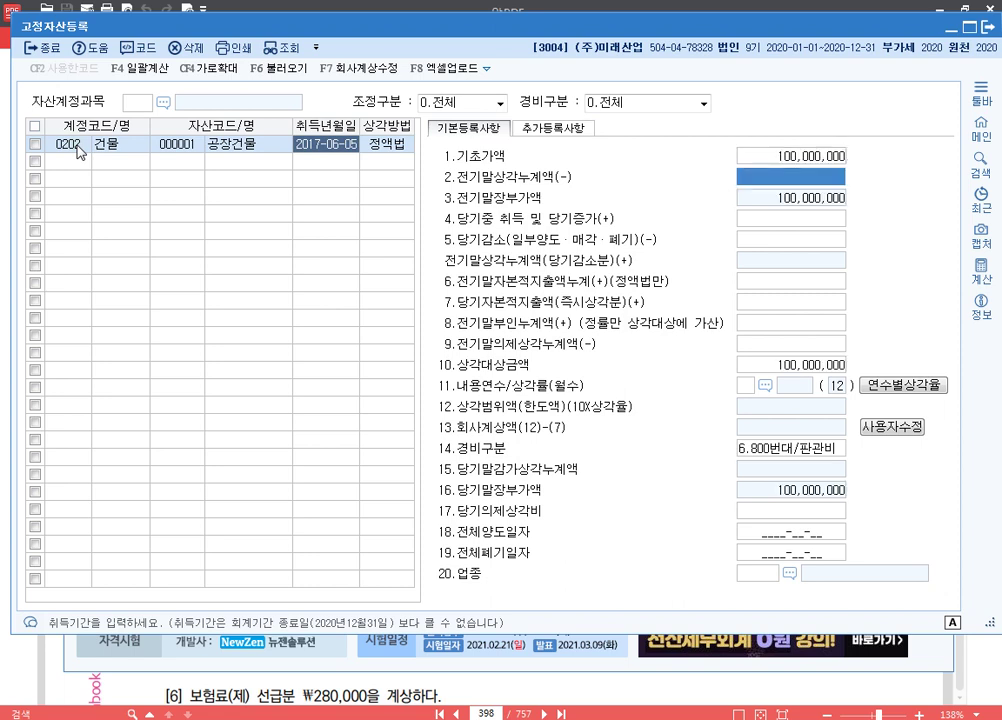
text(10000000)
key(Return)
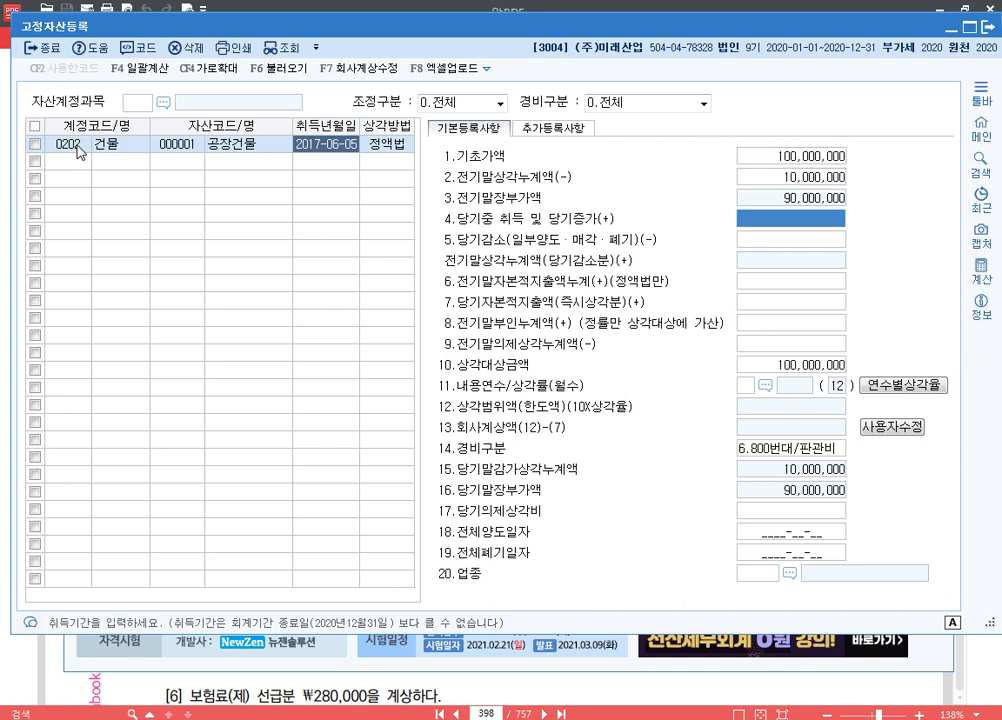
- Set the 내용연수 of 공장건물 to 20 years
key(Return)
key(Return)
key(Return)
key(Return)
key(Return)
key(Return)
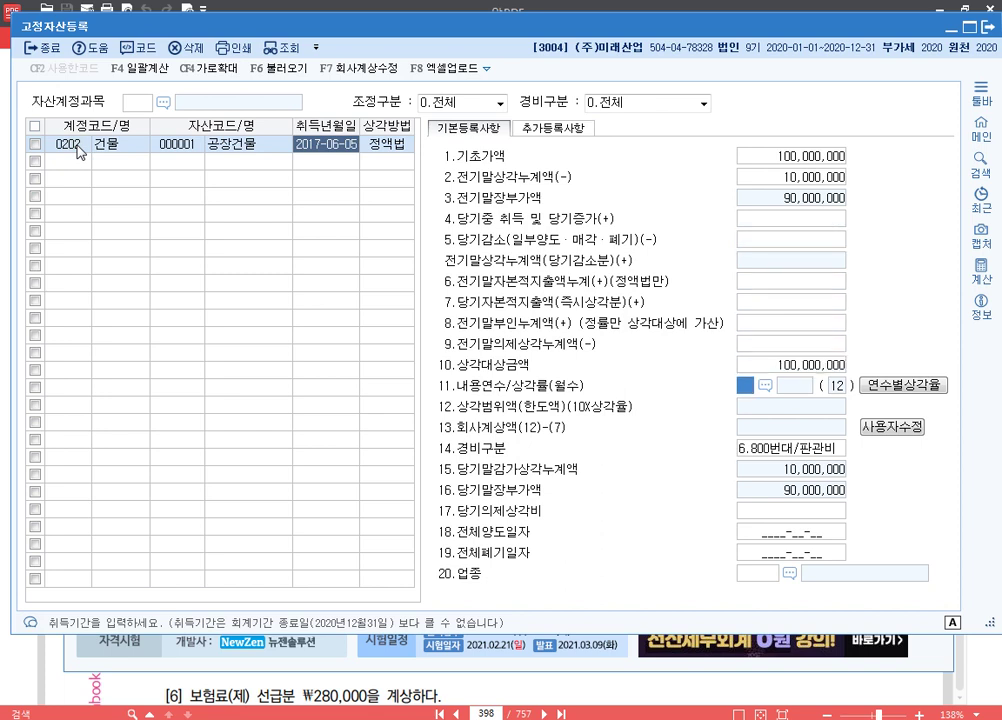
text(20)
key(Return)
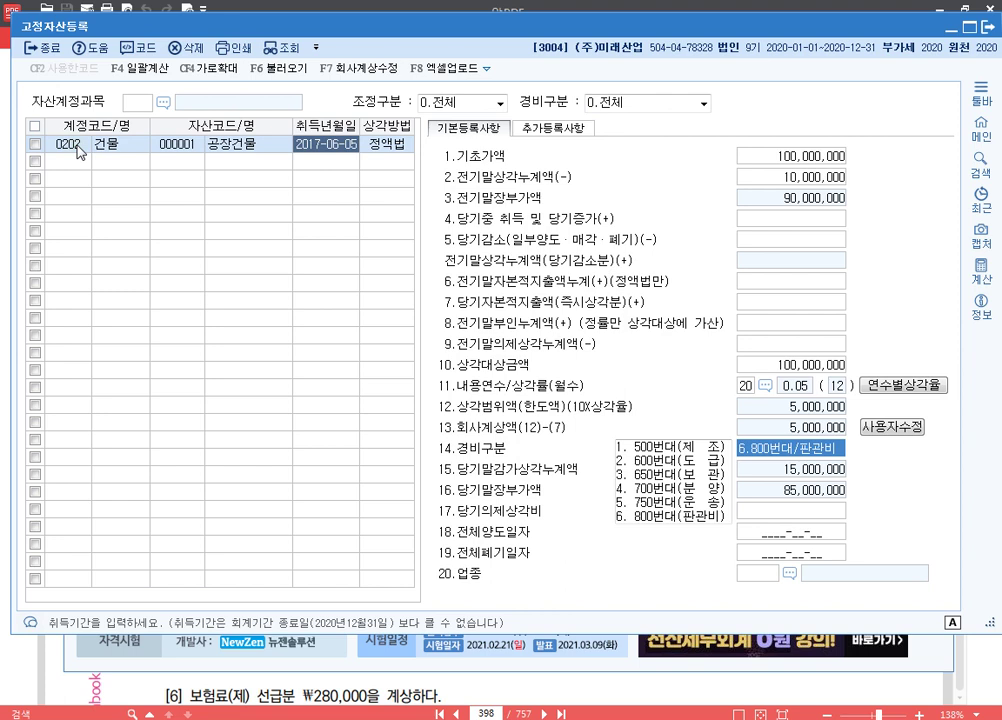
key(ctrl+2)
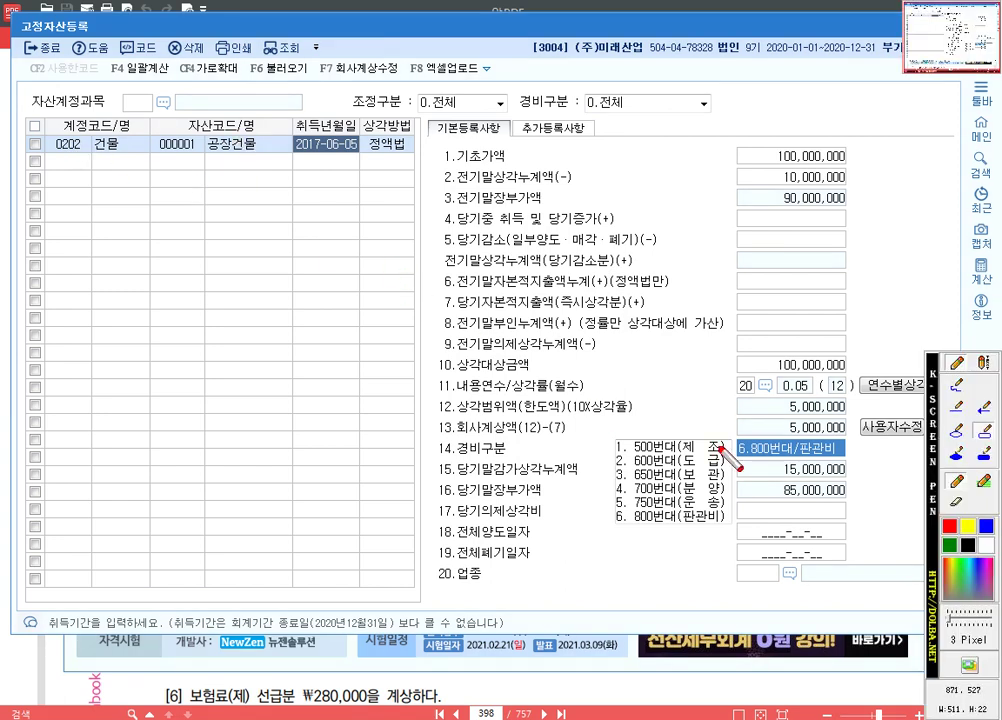
mouse_move(735, 440)
mouse_down()
mouse_move(862, 466)
mouse_move(838, 458)
mouse_up()
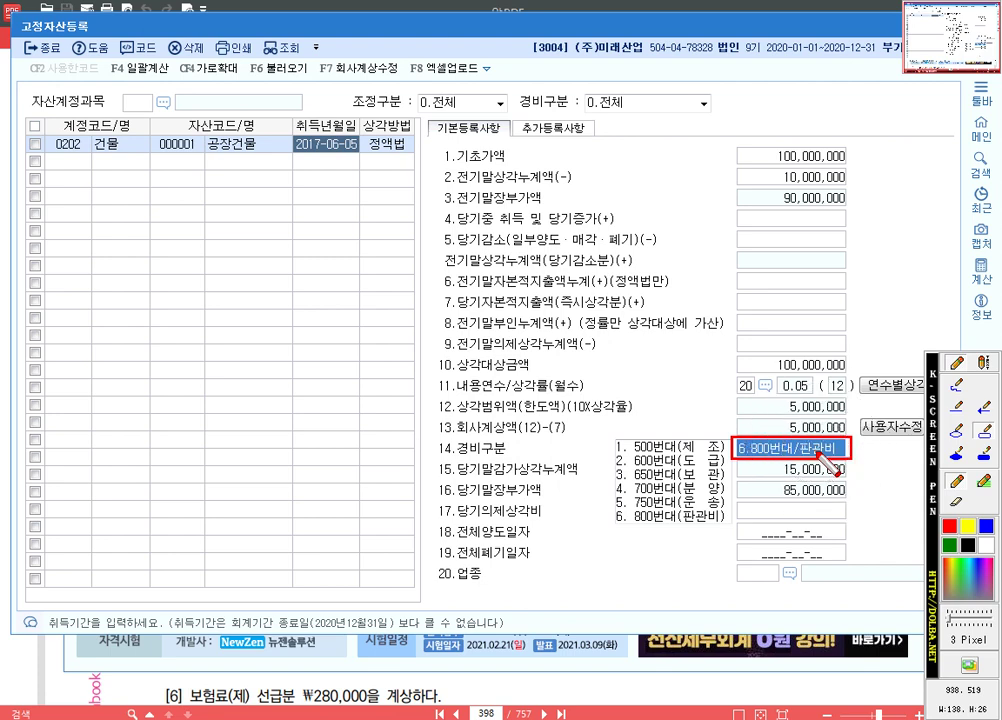
right_click(822, 458)
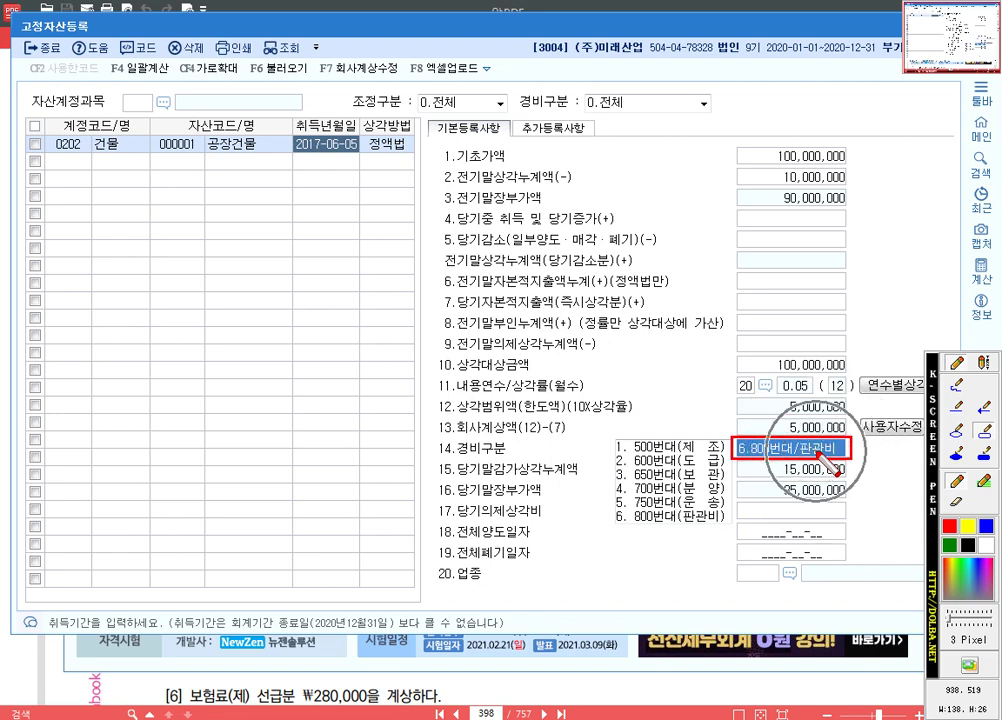
- Set the 경비구분 of 공장건물 to 1.500번대/제조 and its 업종 to 02 연와조,블럭조
click(660, 447)
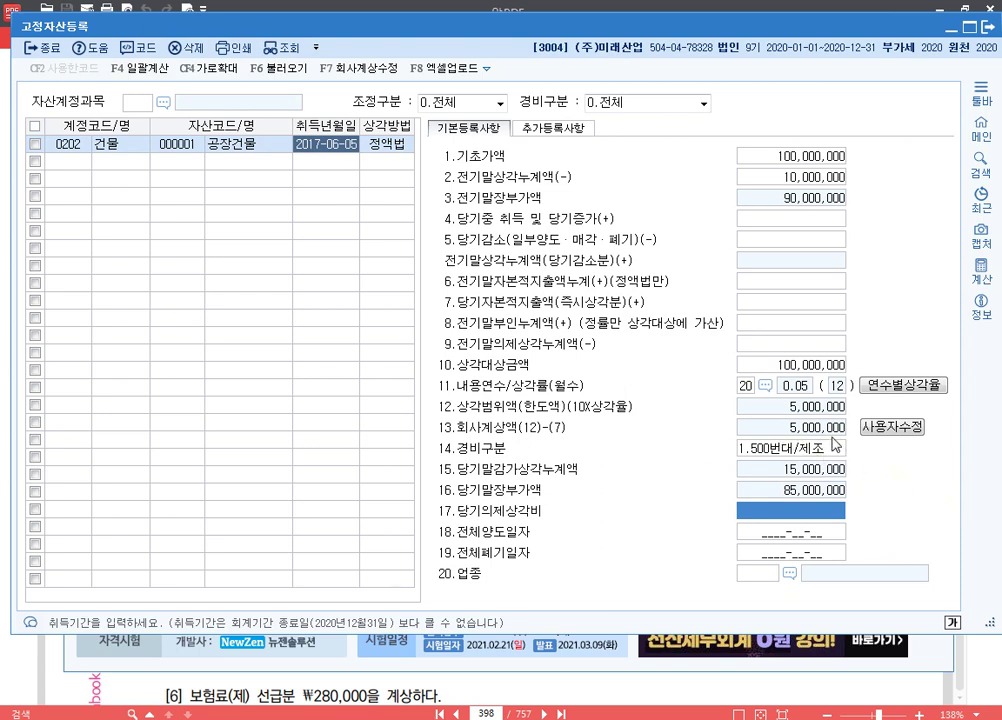
key(Return)
key(Return)
key(Return)
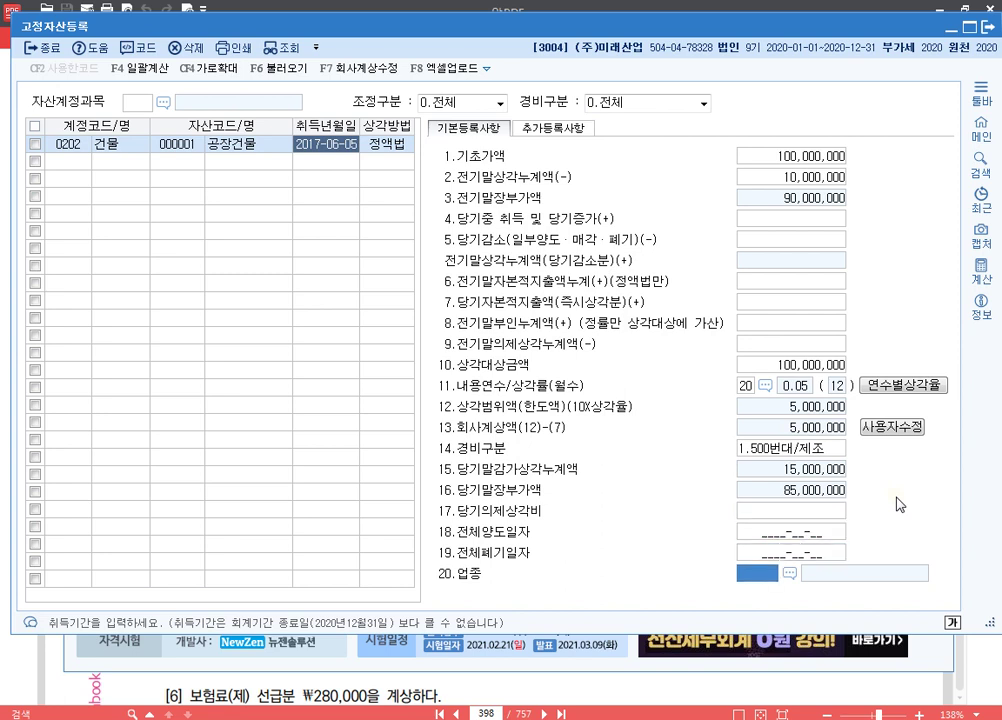
text(02)
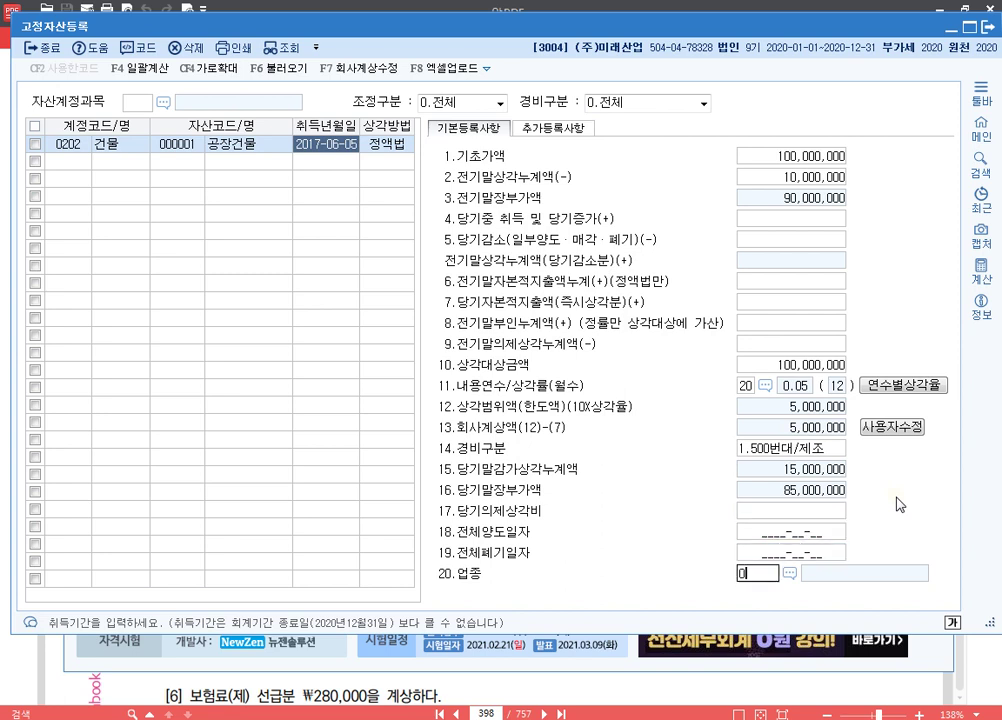
key(Return)
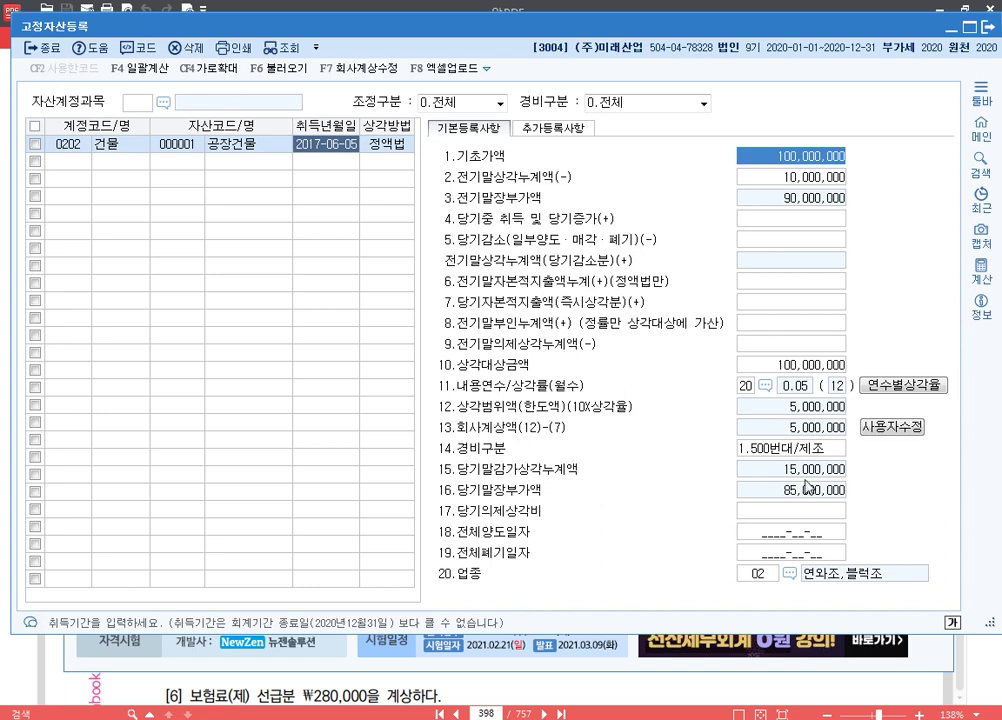
- Register asset 000002 본사건물 under account 0202 건물 with acquisition date 2017-04-01
click(390, 147)
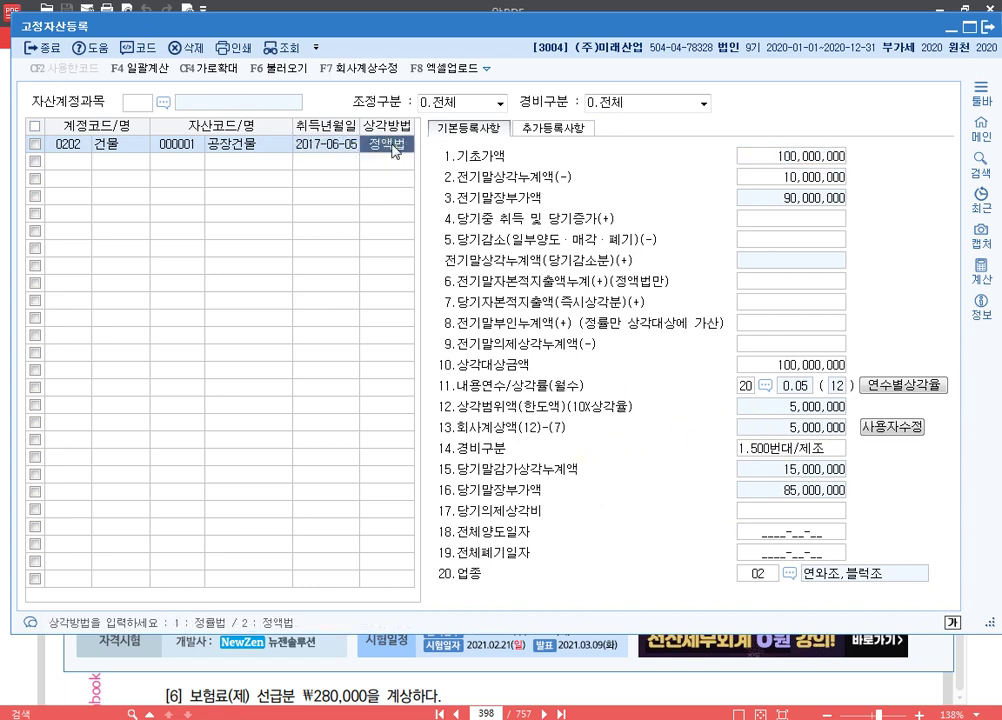
key(Return)
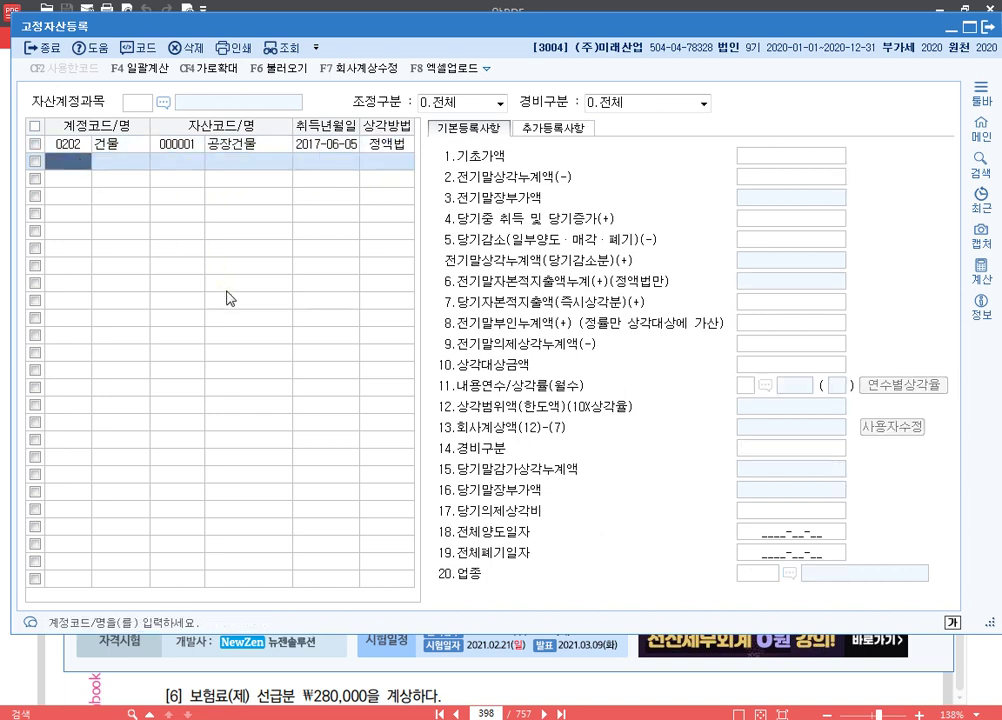
text(0202)
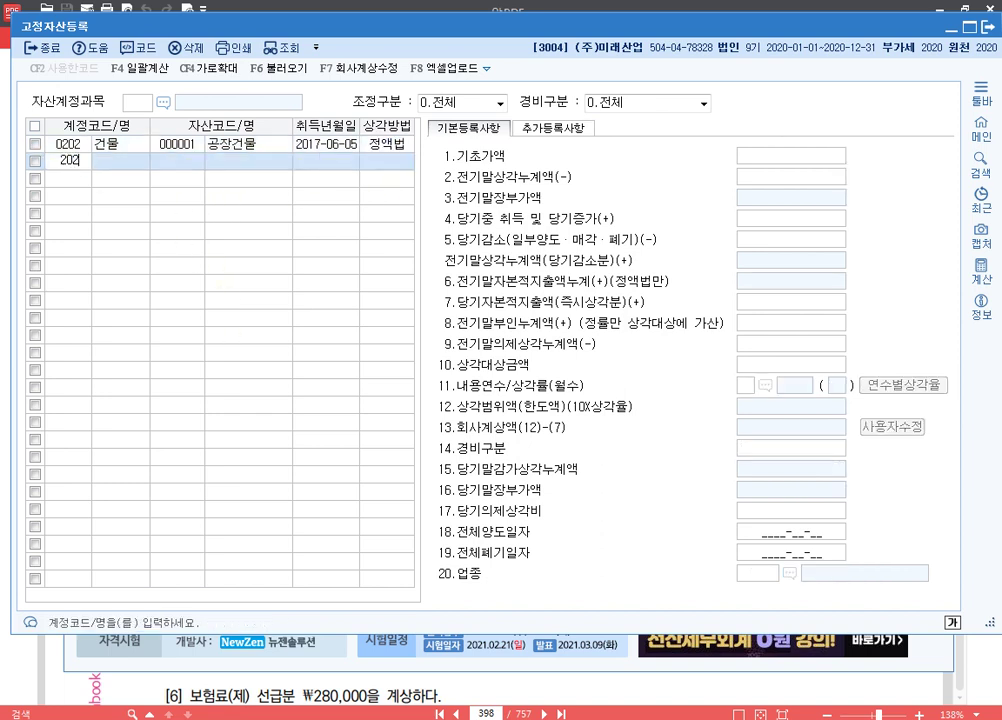
key(Return)
text(2)
key(Return)
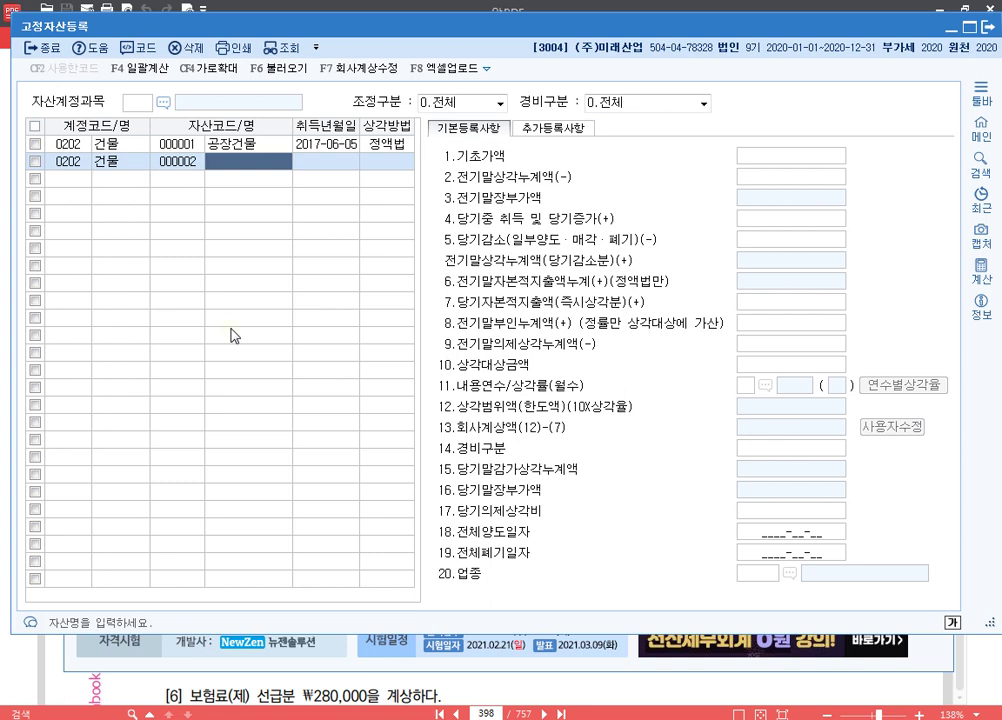
text(본사건물)
key(Return)
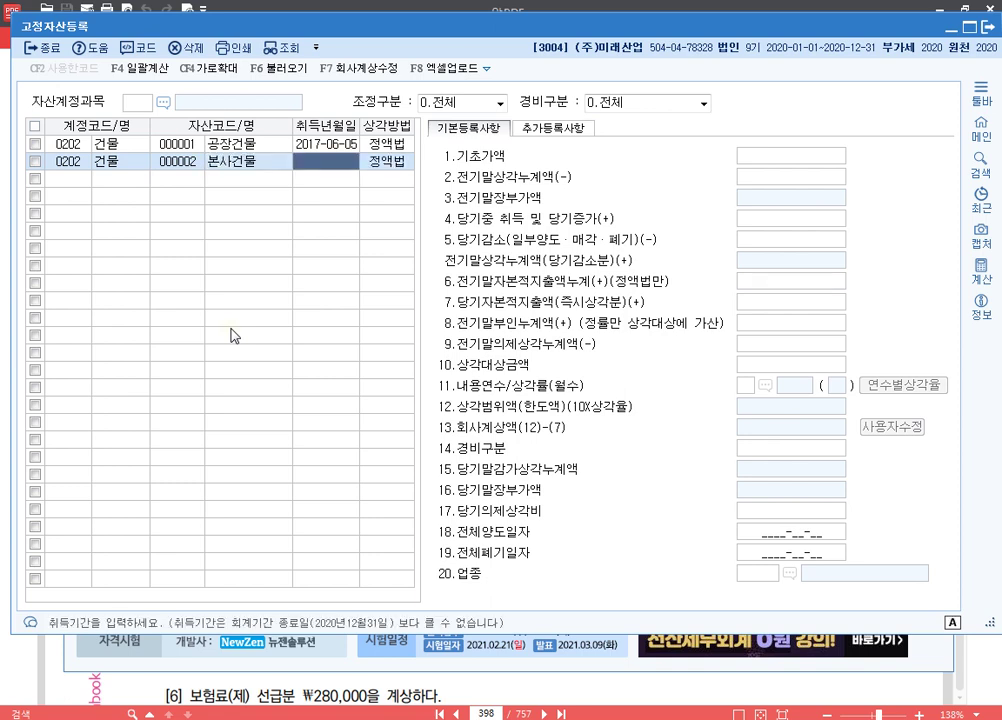
text(20170401)
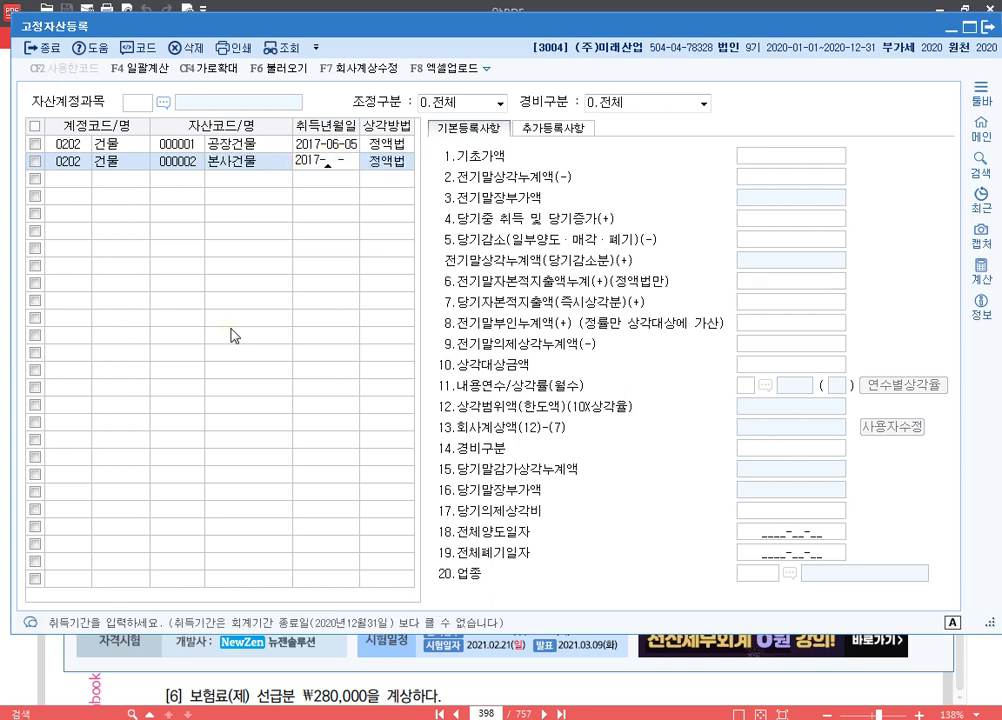
key(Return)
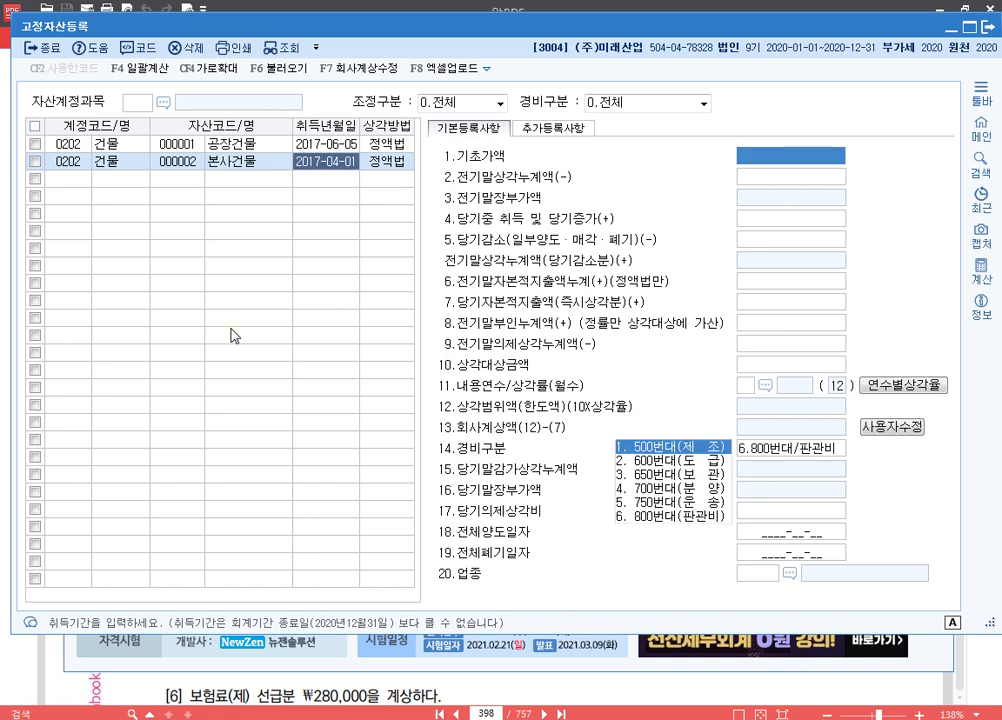
- Enter 180,000,000 as the 기초가액 and 18,000,000 as the 전기말상각누계액 of 본사건물
text(180000000)
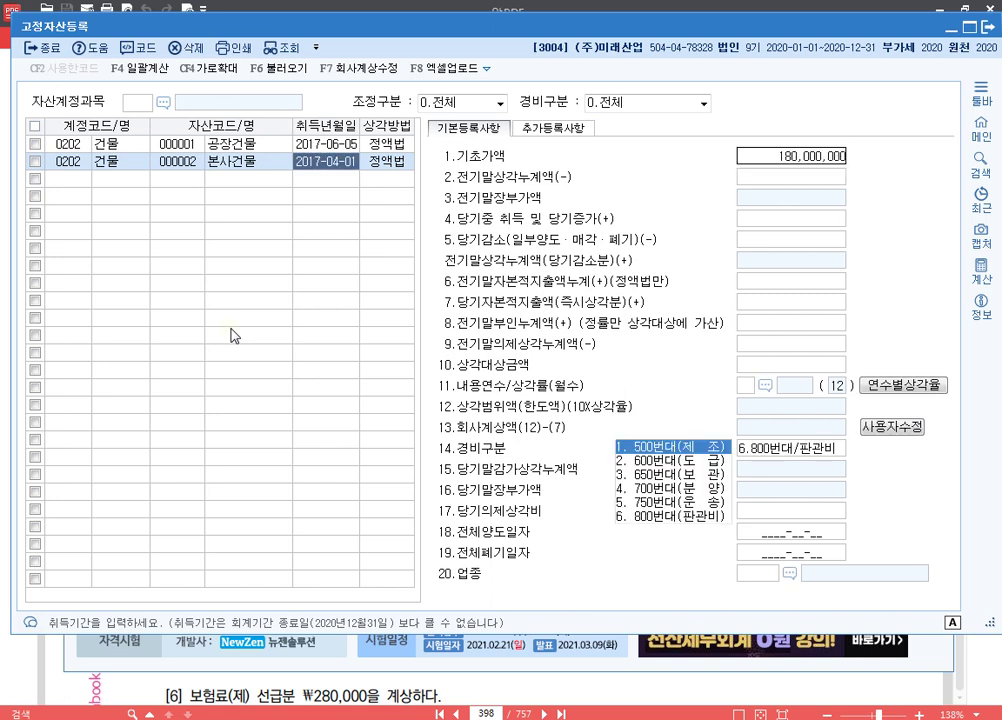
key(Return)
text(18000000)
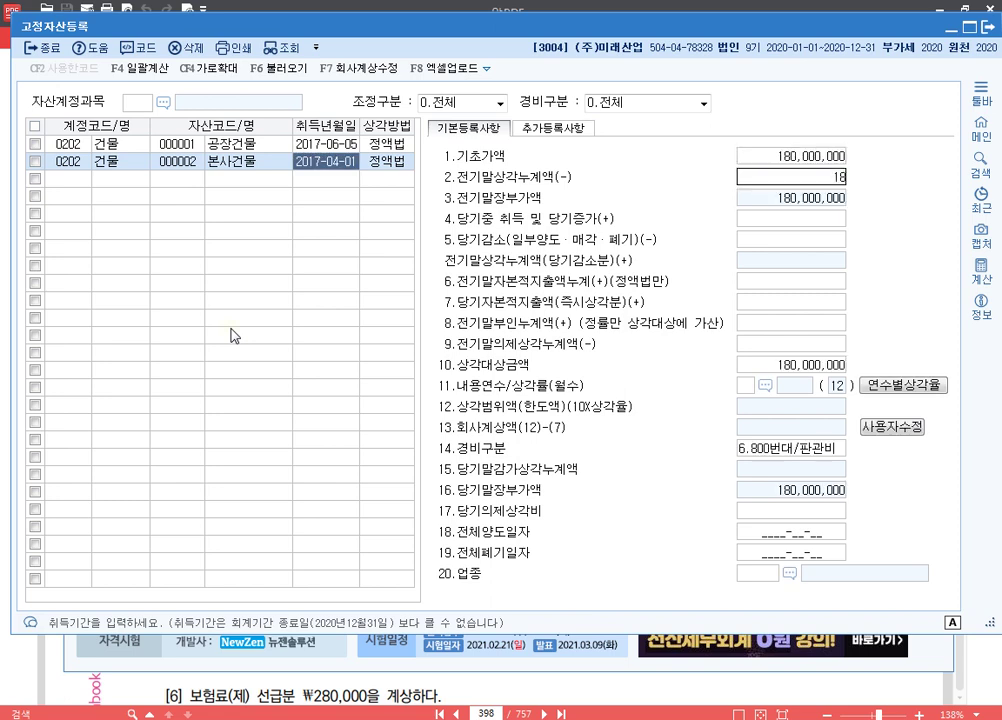
key(Return)
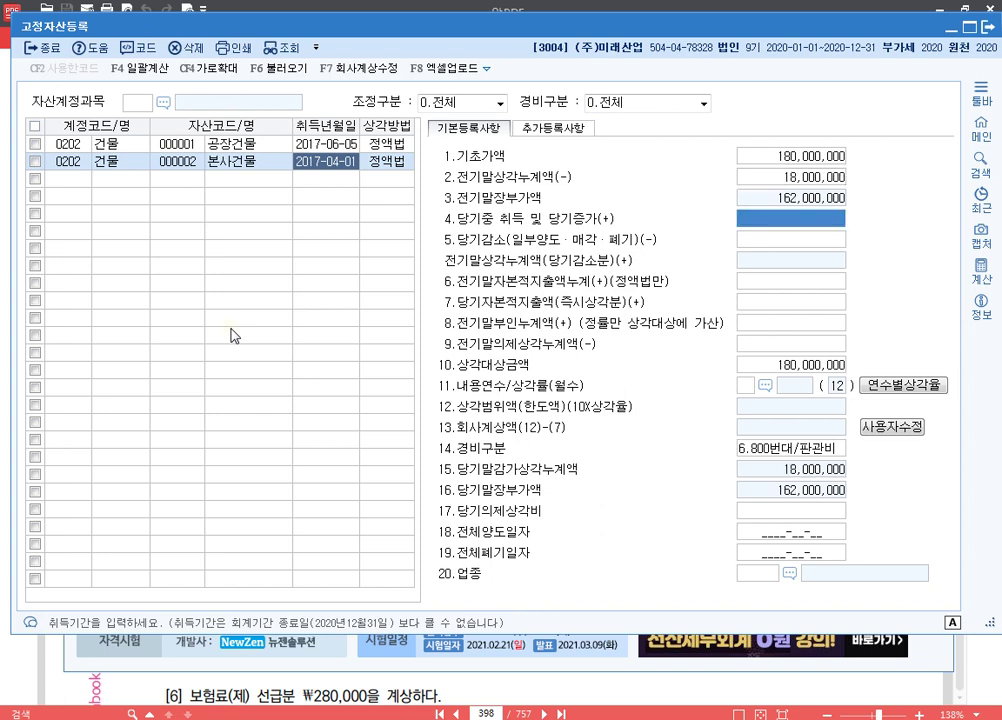
- Set the 내용연수 of 본사건물 to 20 years and accept 6.800번대/판관비 as its 경비구분
key(Return)
key(Return)
key(Return)
key(Return)
key(Return)
key(Return)
key(Return)
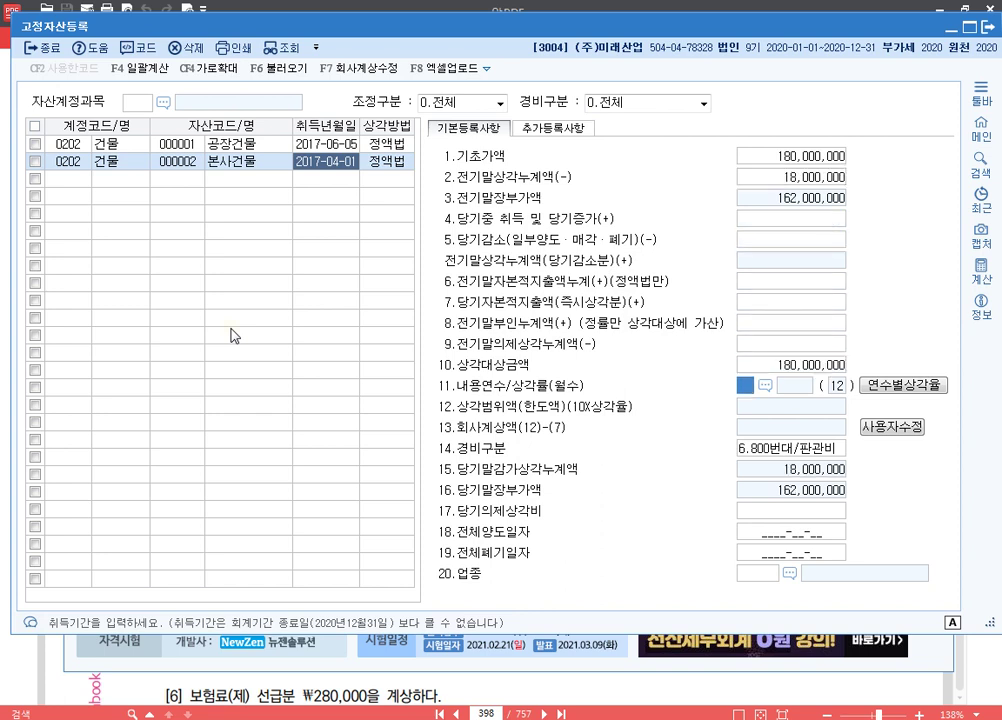
text(20)
key(Return)
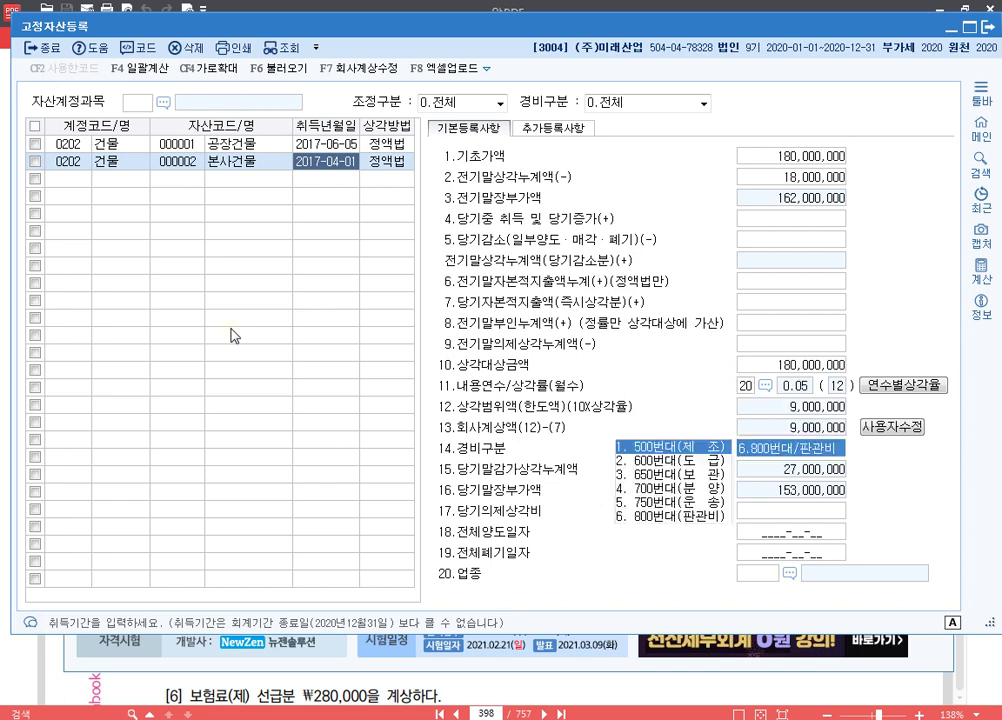
key(Return)
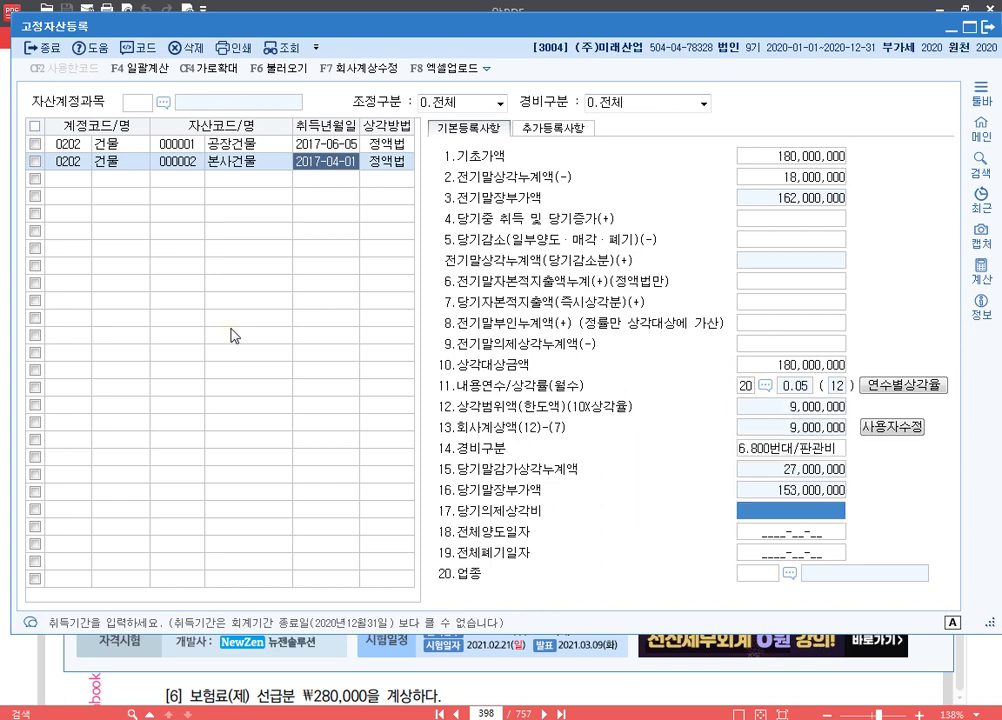
- Set the 업종 of 본사건물 to 03 철골,철골,석조
key(Return)
key(Return)
key(Return)
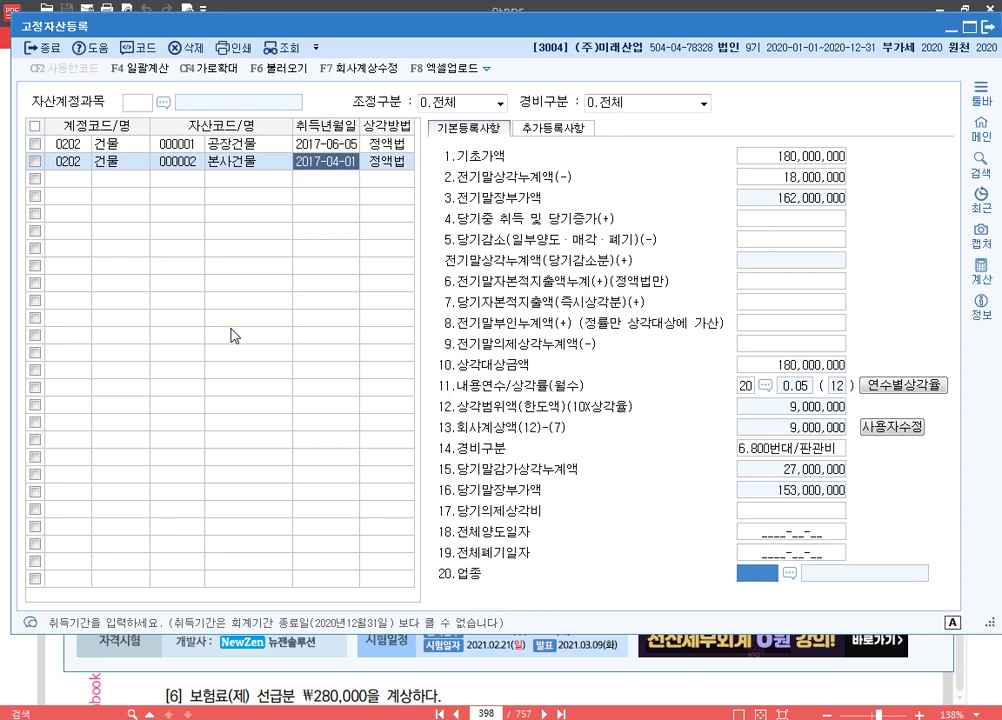
text(20)
key(Return)
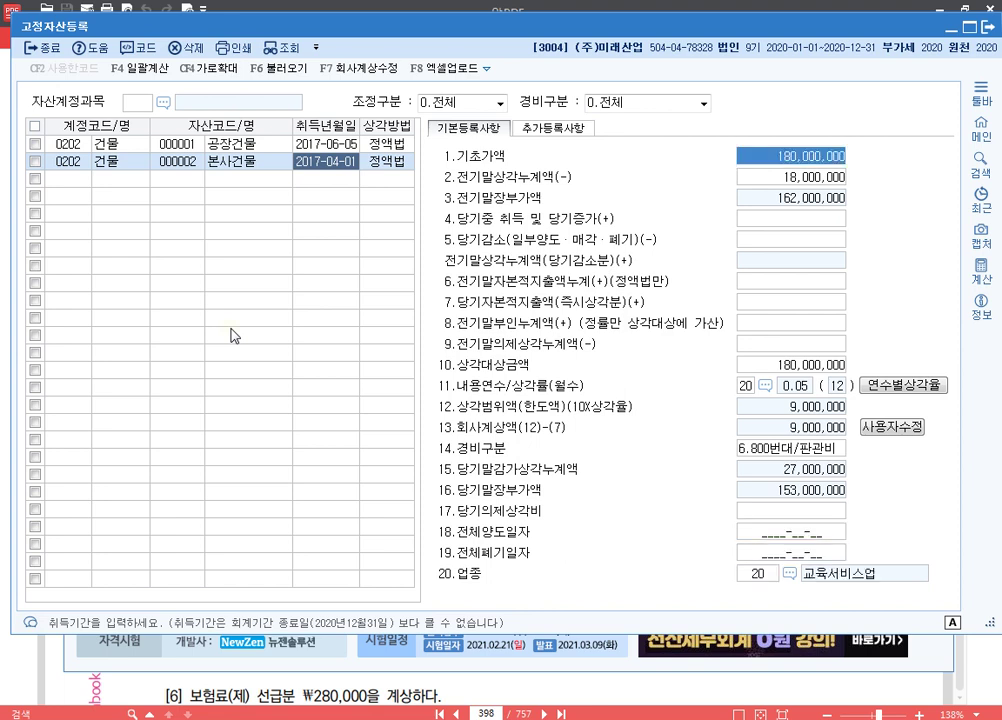
click(770, 573)
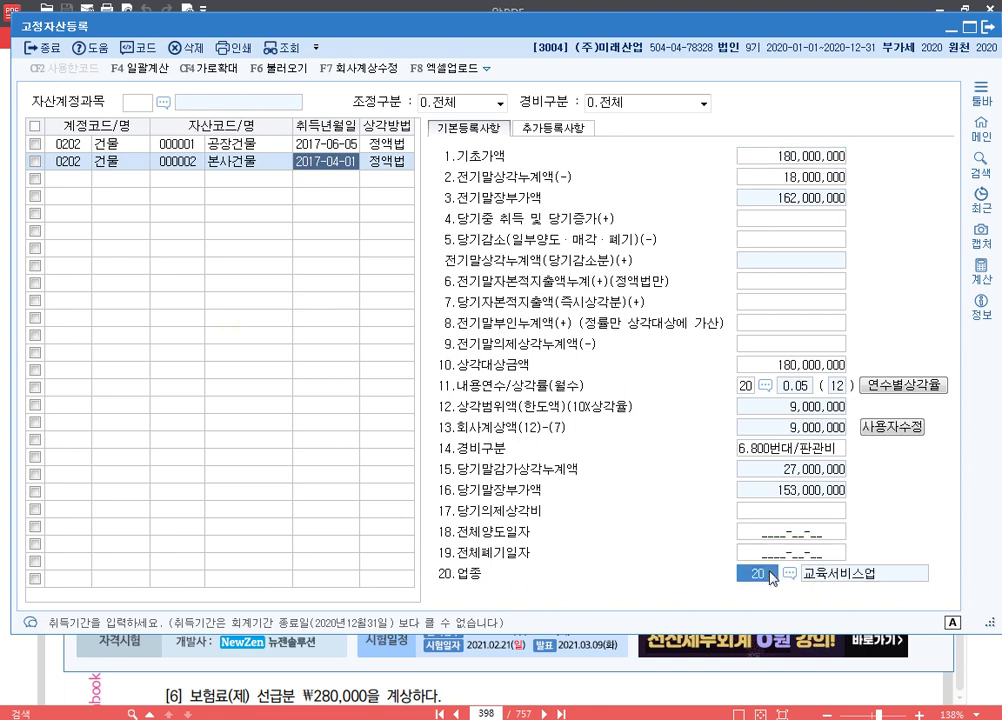
text(03)
key(Return)
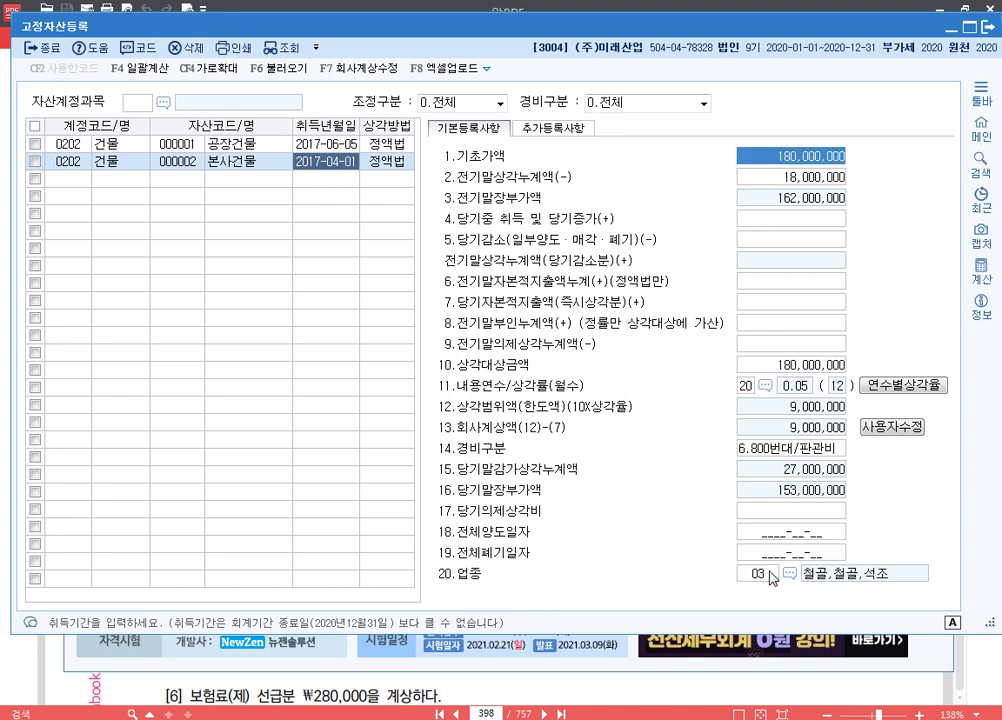
- Register asset 000003 절단기 under account 0206 기계장치 with acquisition date 2017-07-31
click(399, 160)
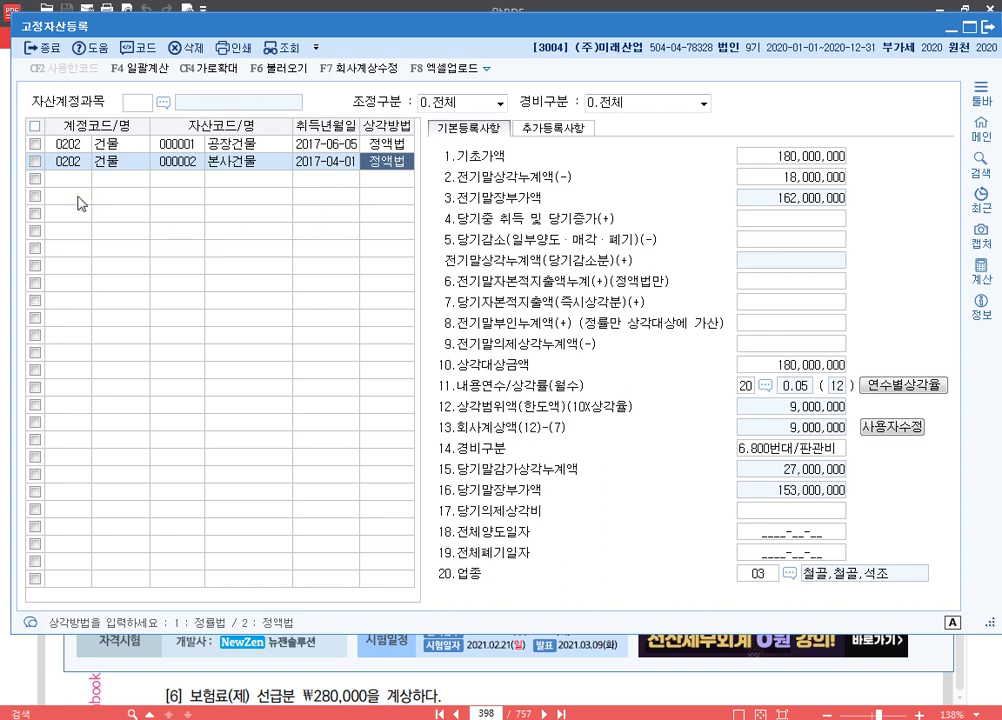
click(74, 181)
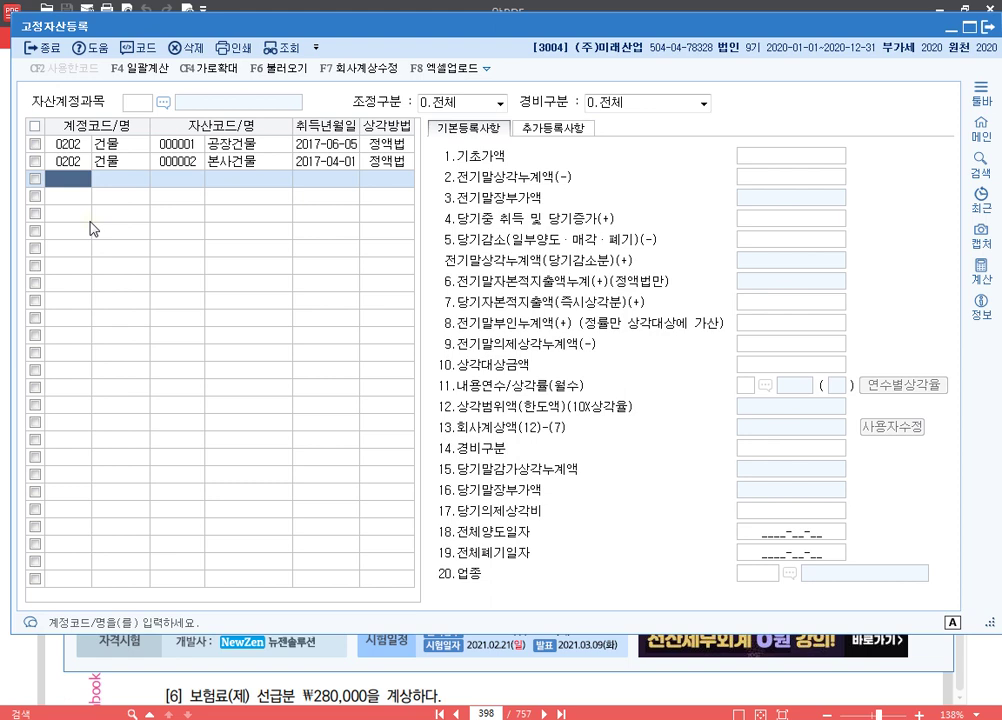
key(Up)
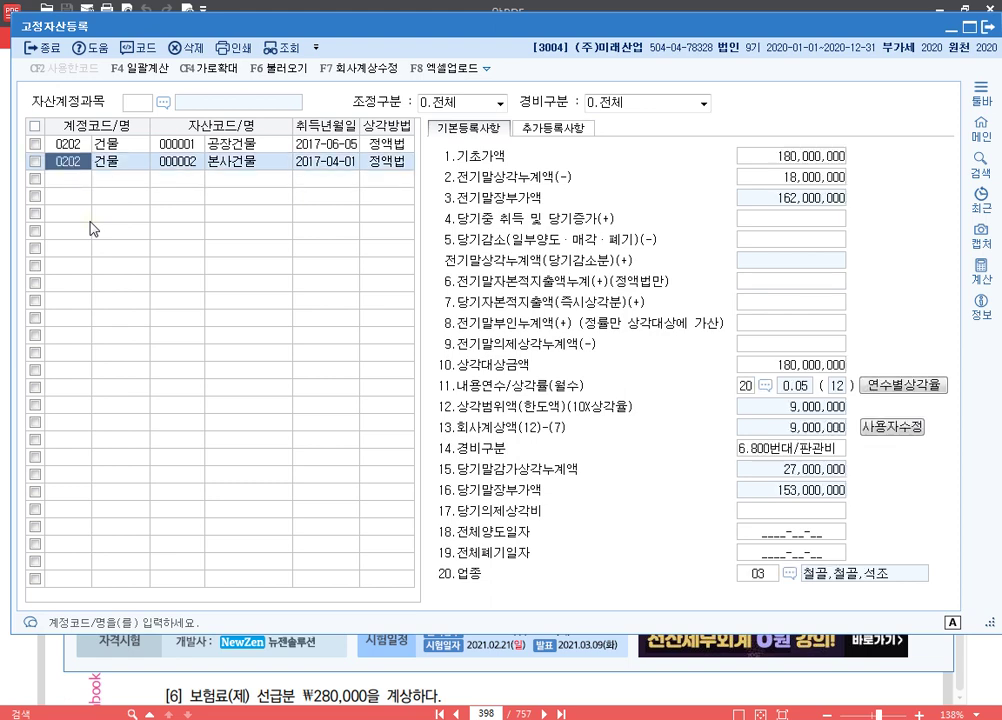
key(Down)
text(0206)
key(Return)
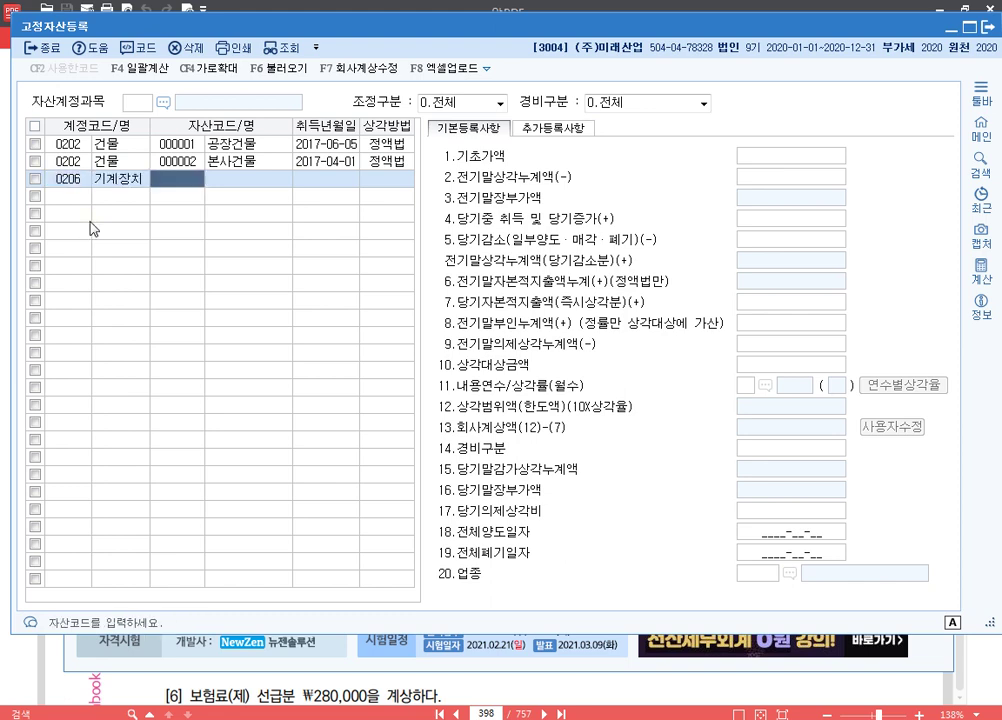
text(3)
key(Return)
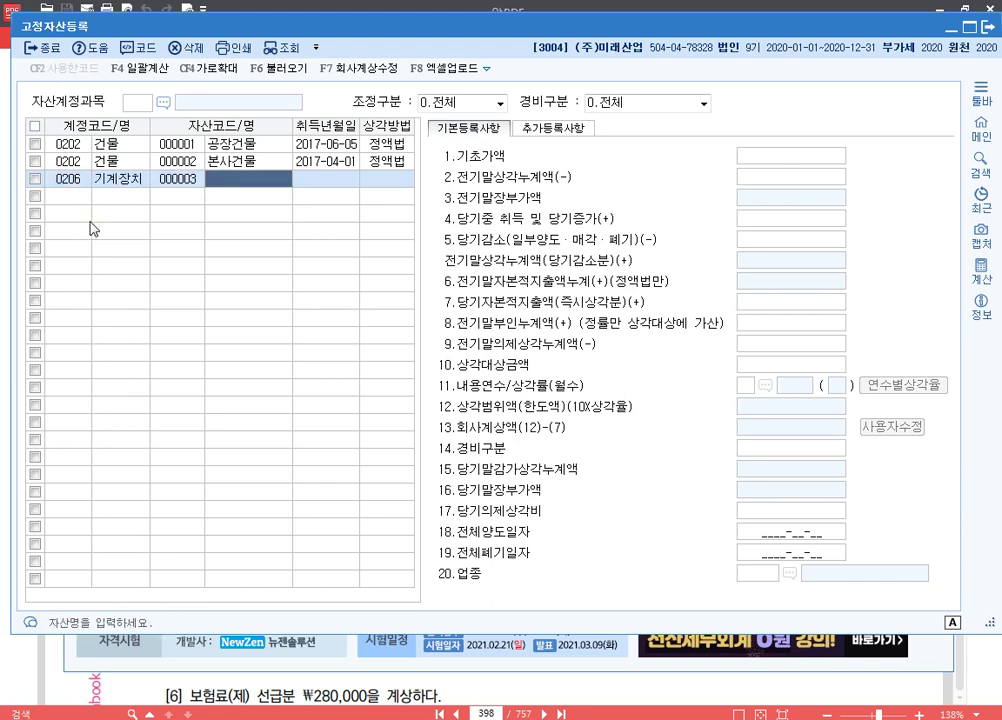
text(절단기)
key(Return)
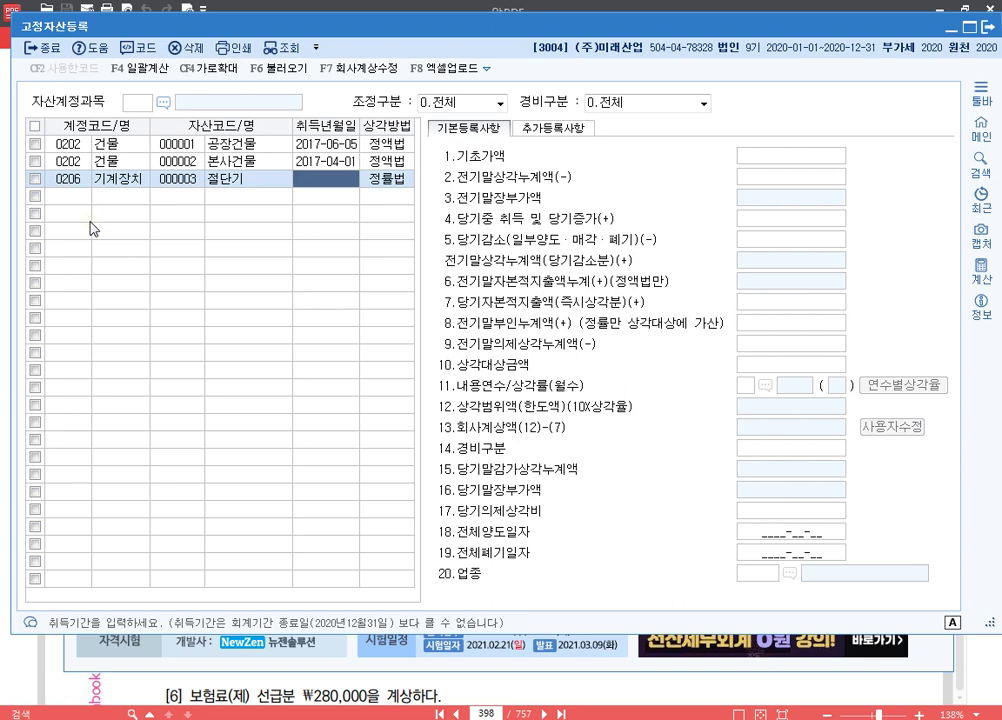
text(2017-07-3)
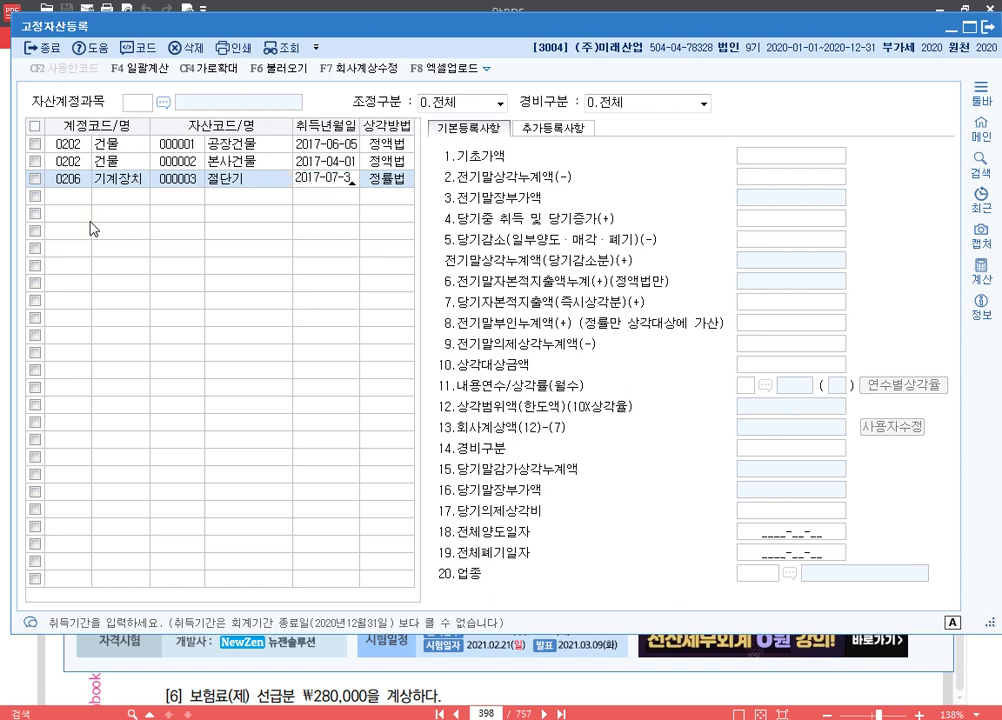
text(1)
key(Return)
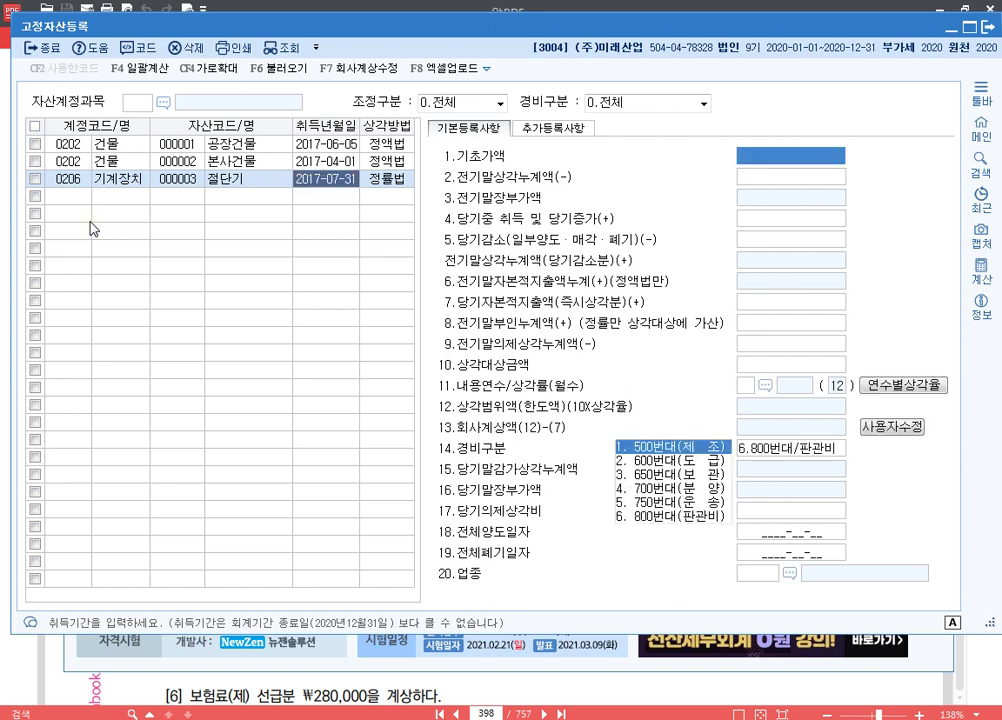
- Enter 80,000,000 as the 기초가액 and 2,500,000 as the 전기말상각누계액 of 절단기
text(80000000)
key(Return)
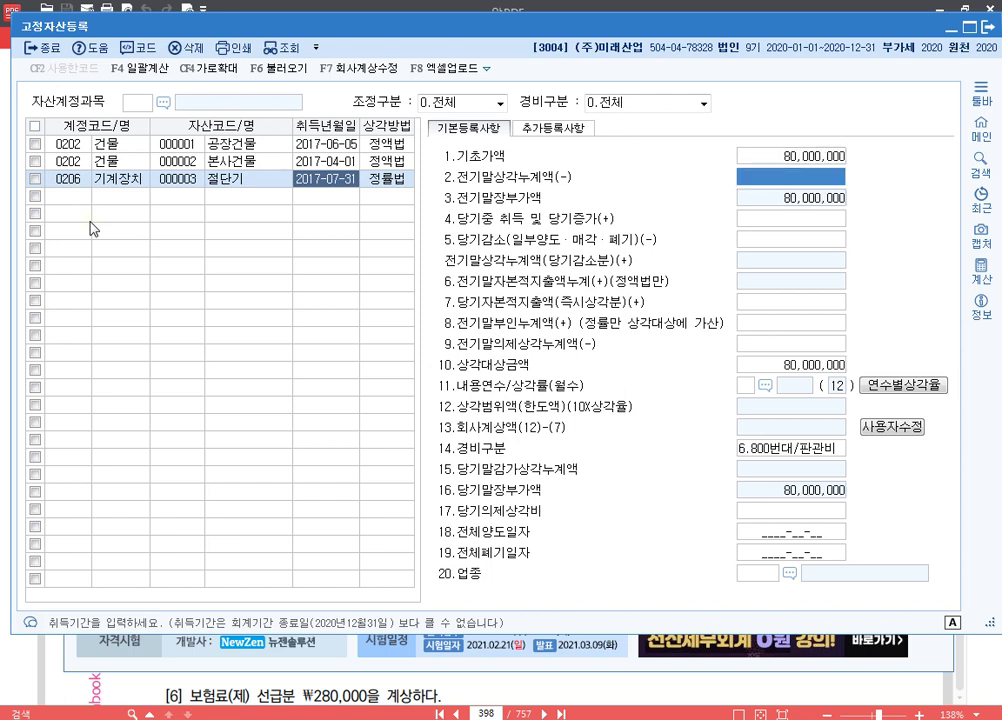
text(2500000)
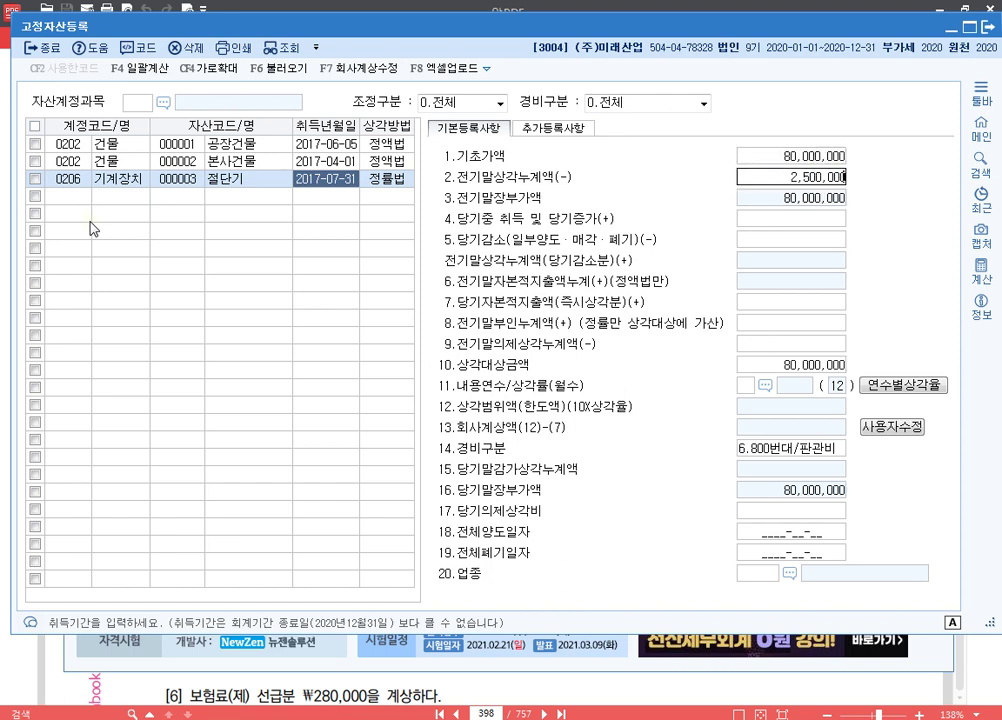
key(Return)
- Set the 내용연수 of 절단기 to 10 years and its 경비구분 to 1.500번대/제조
key(Return)
key(Return)
key(Return)
key(Return)
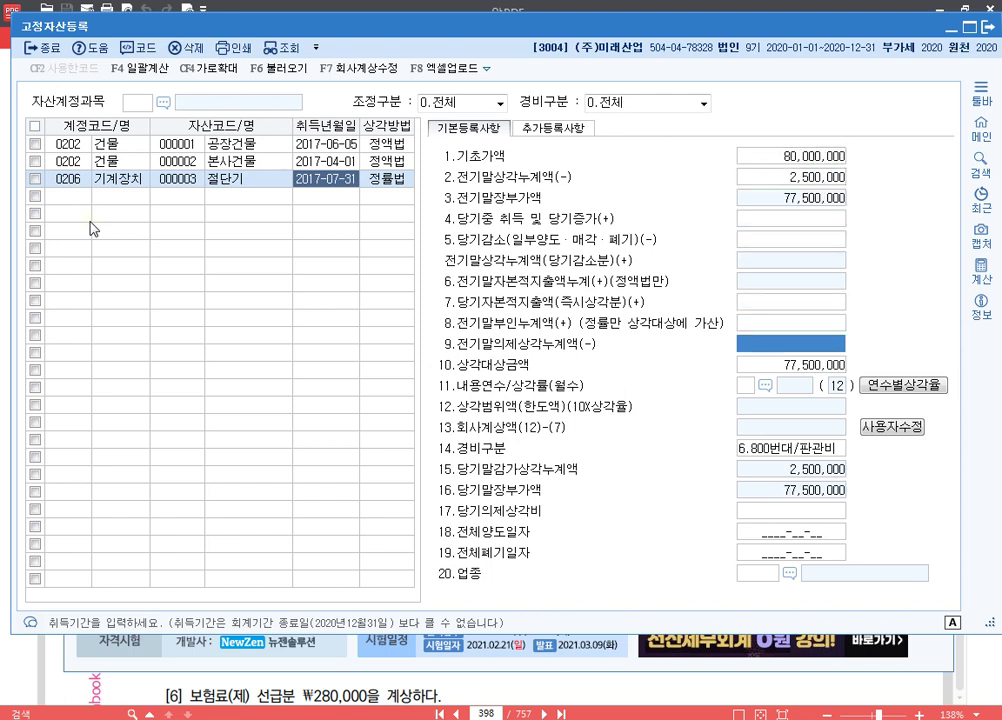
key(Return)
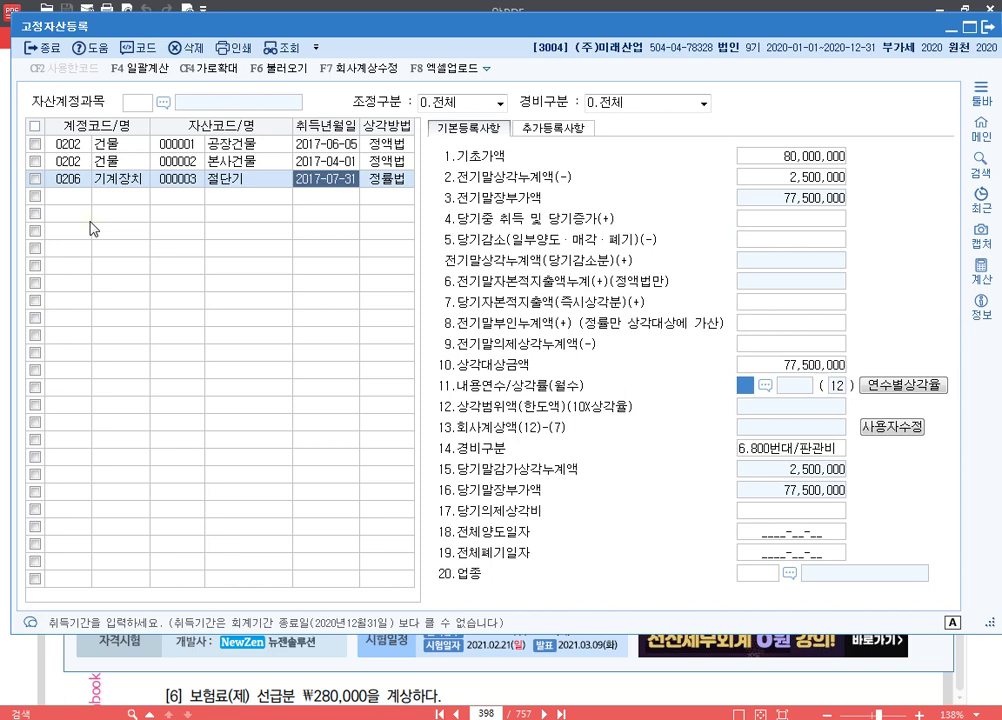
text(10)
key(Return)
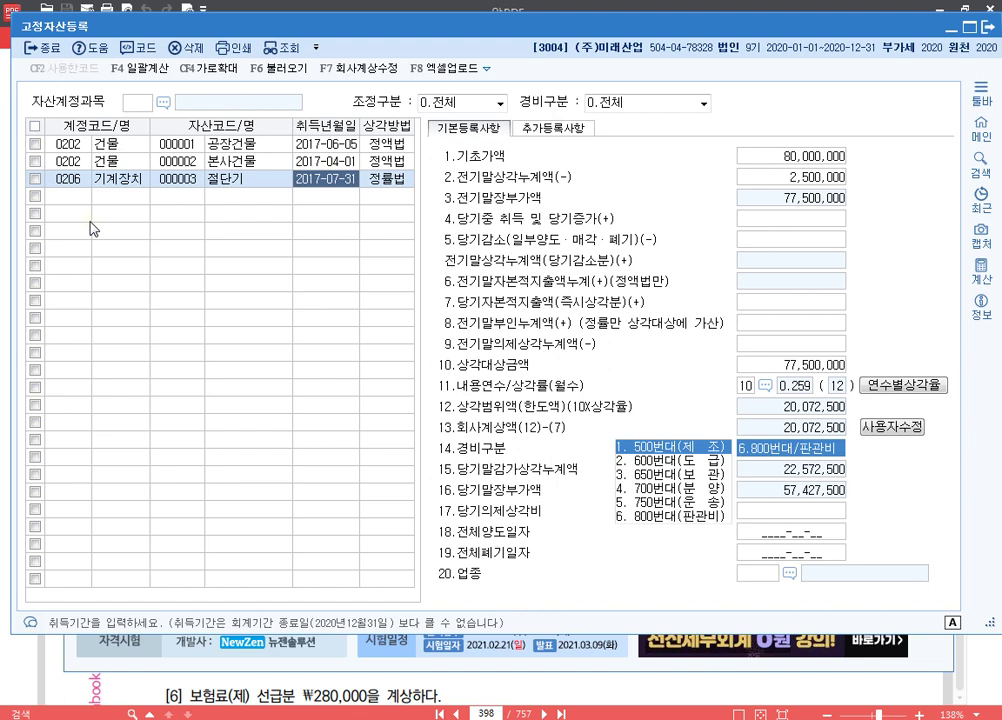
key(1)
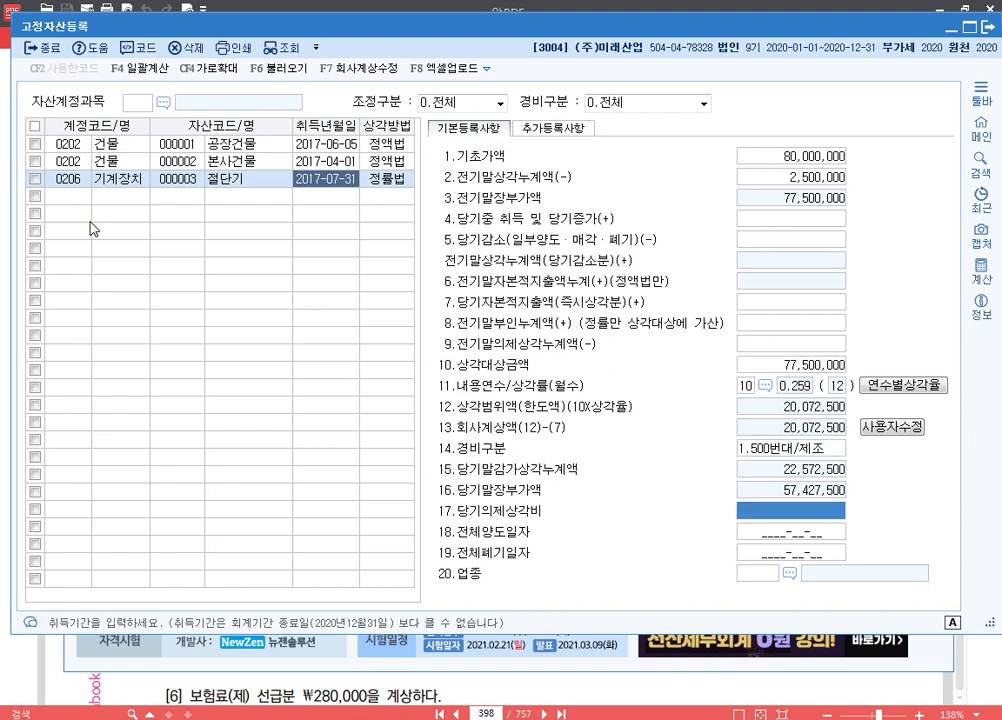
- Set the 업종 of 절단기 to 13 제조업
key(Return)
key(Return)
key(Return)
text(13)
key(Return)
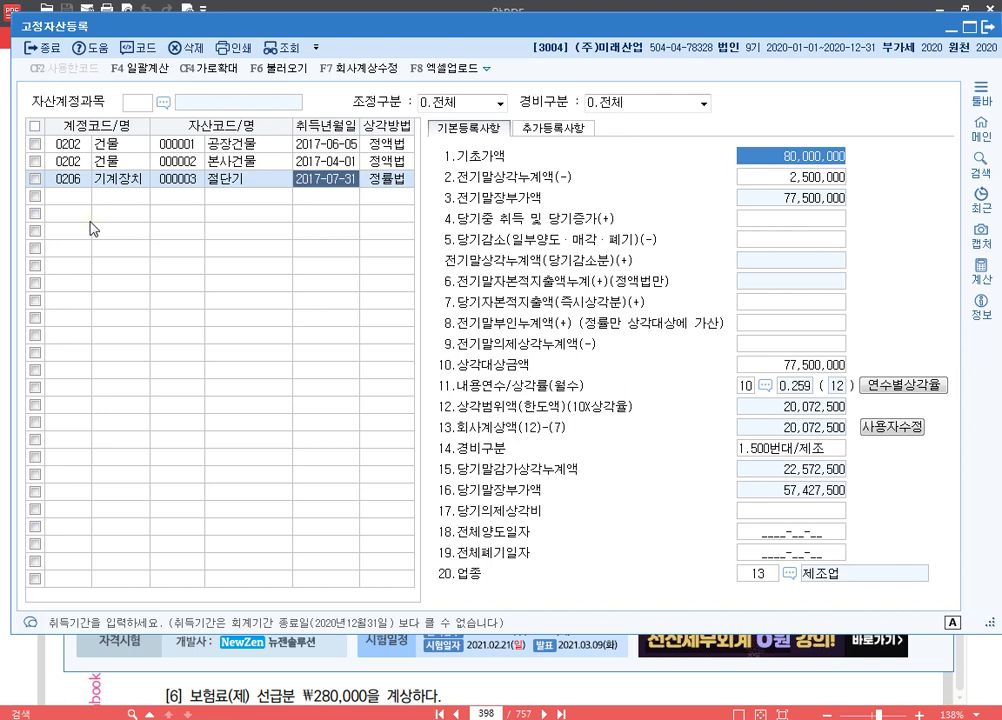
key(Up)
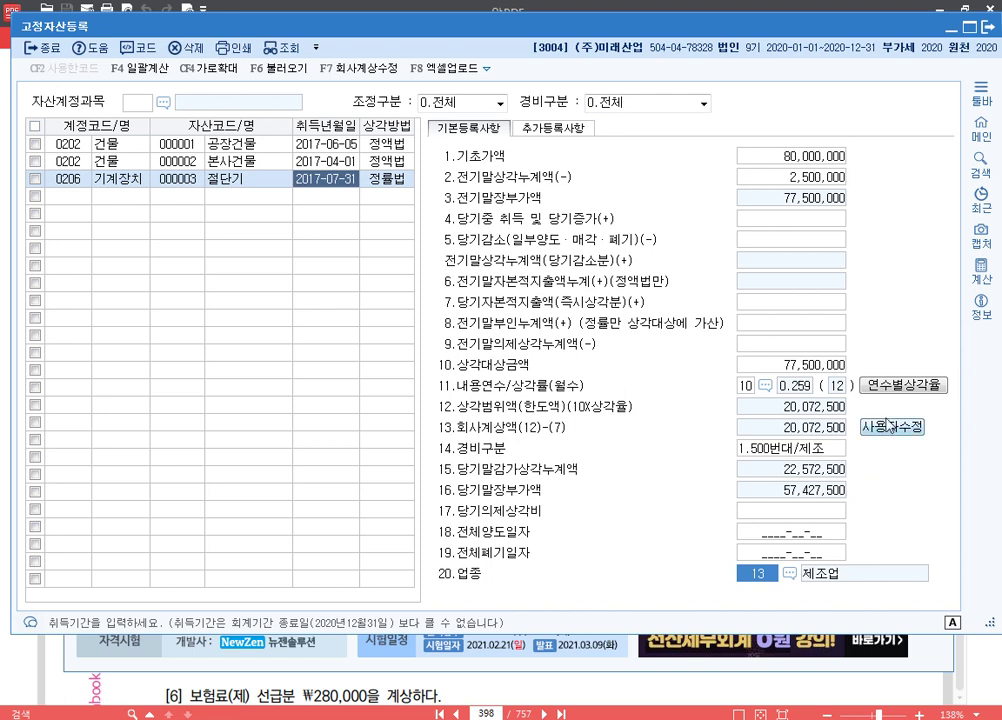
click(78, 199)
click(78, 181)
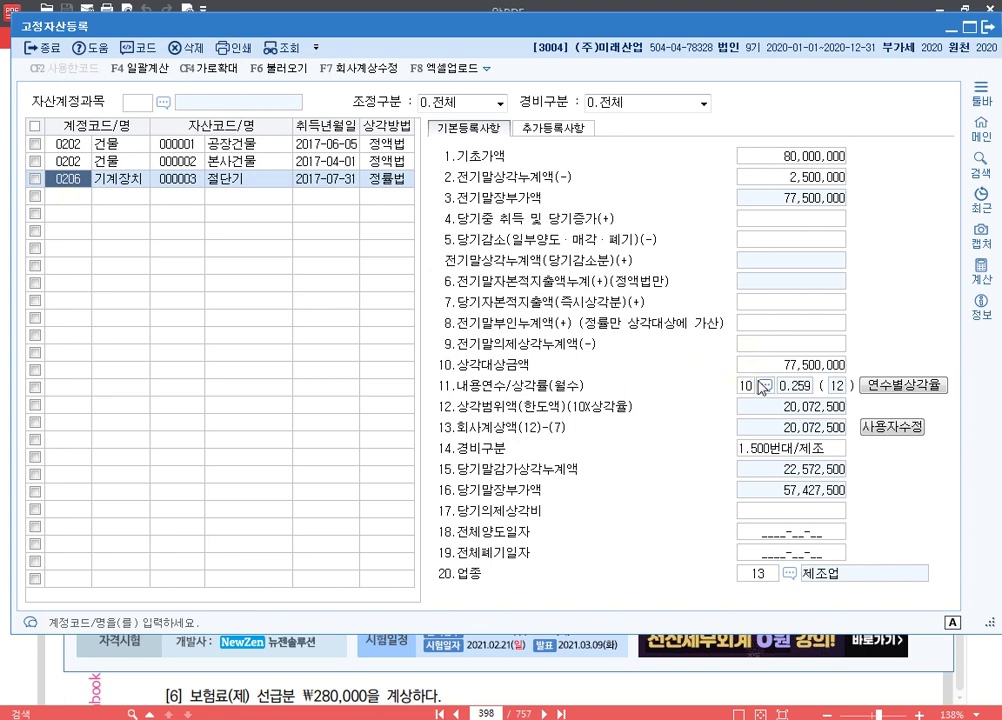
- Register asset 000004 5톤트럭 under account 0208 차량운반구 with acquisition date 2017-05-27
click(68, 196)
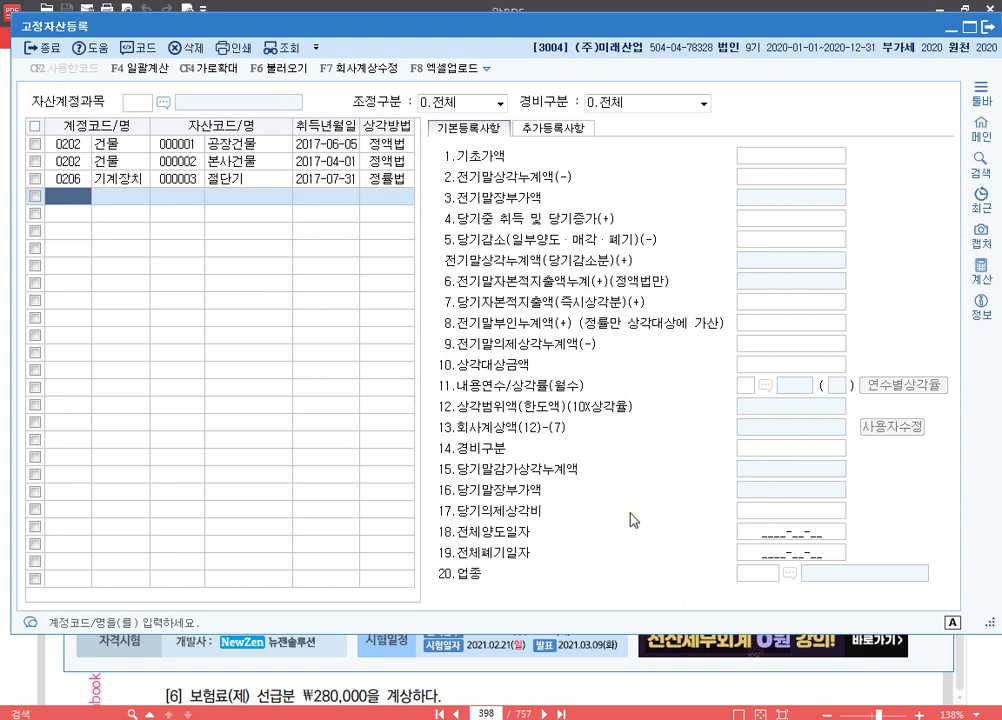
text(208)
key(Return)
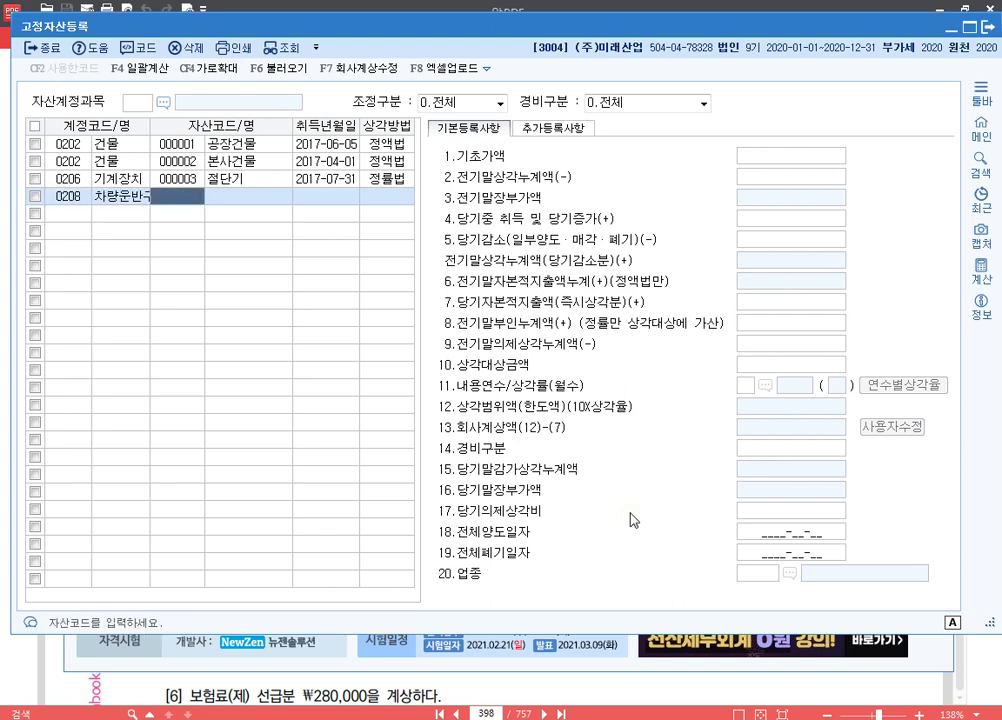
text(4)
key(Return)
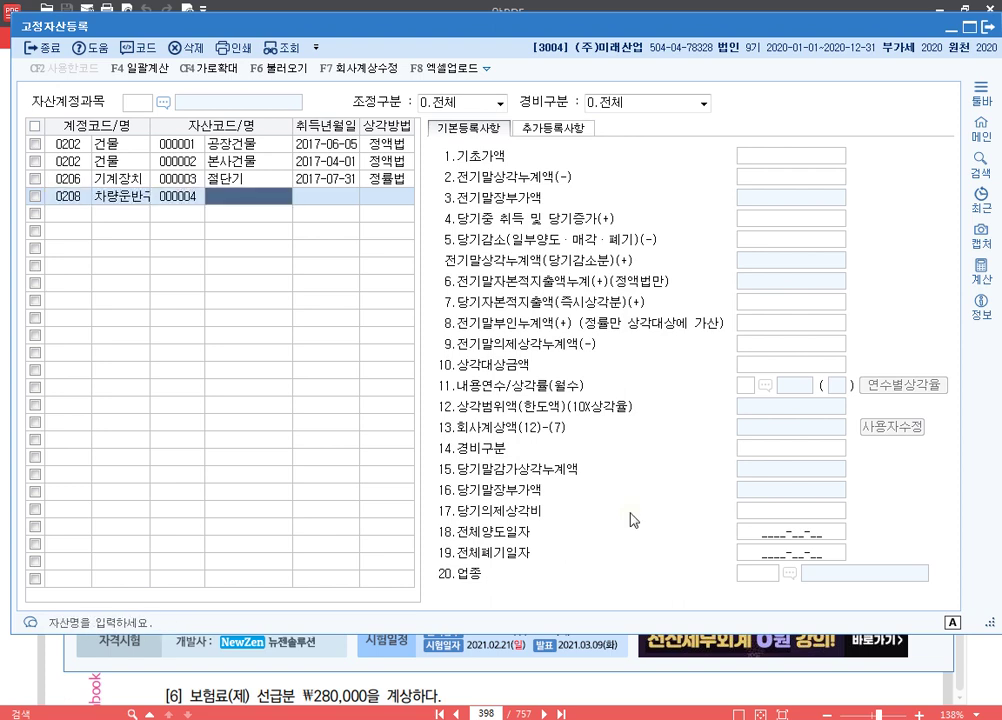
text(5톤트럭)
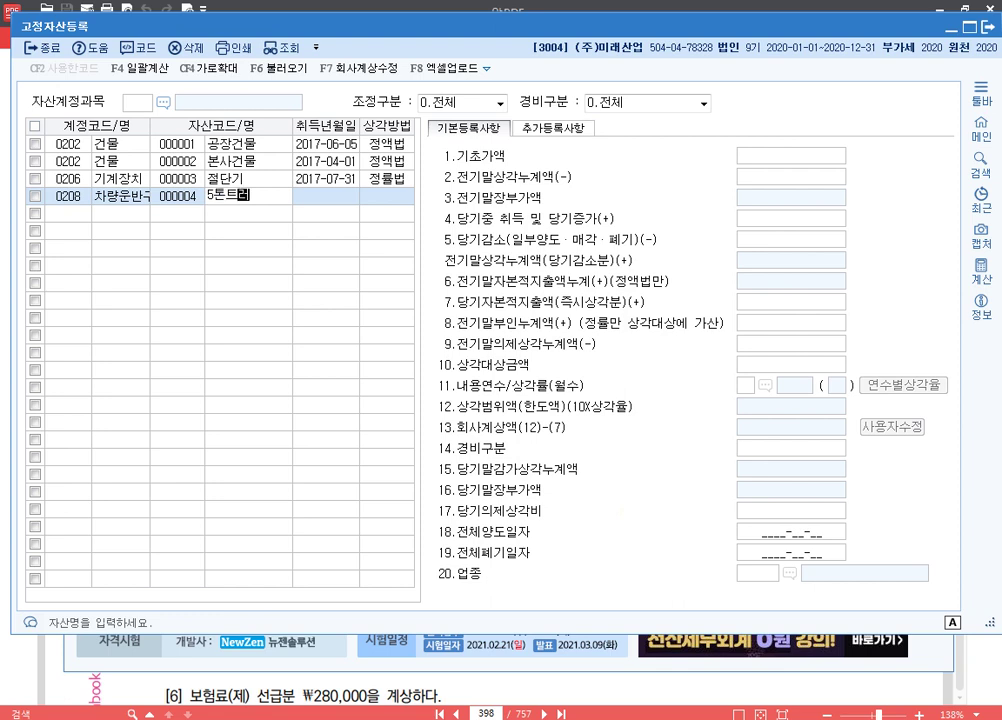
key(Return)
text(20170527)
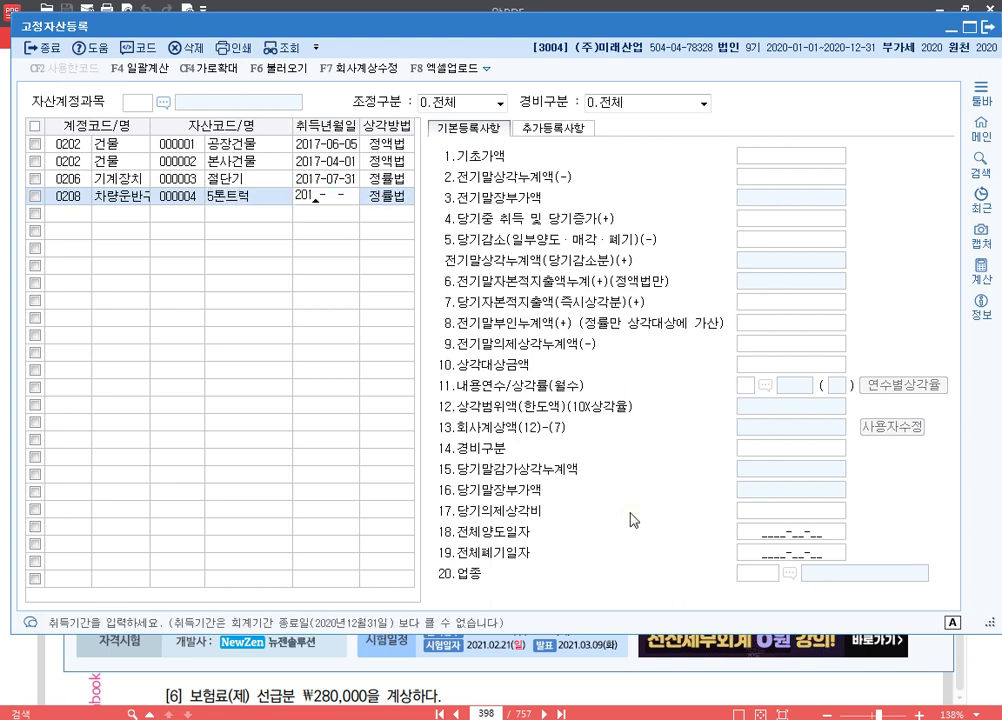
key(Return)
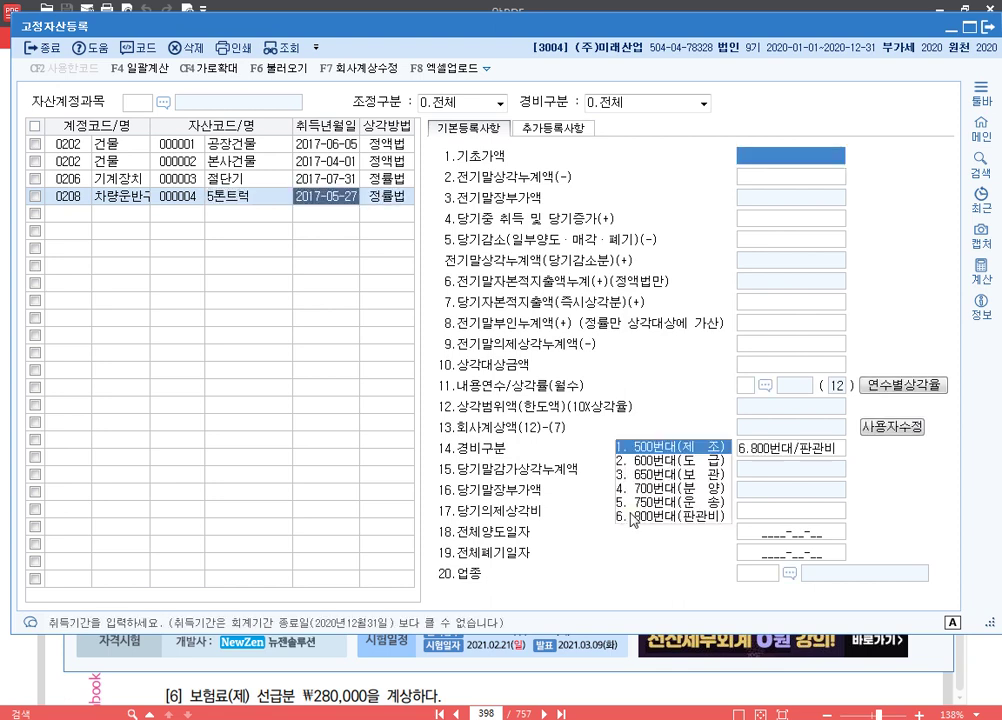
- Enter 10,000,000 as the 기초가액 and 3,000,000 as the 전기말상각누계액 of 5톤트럭
text(10000000)
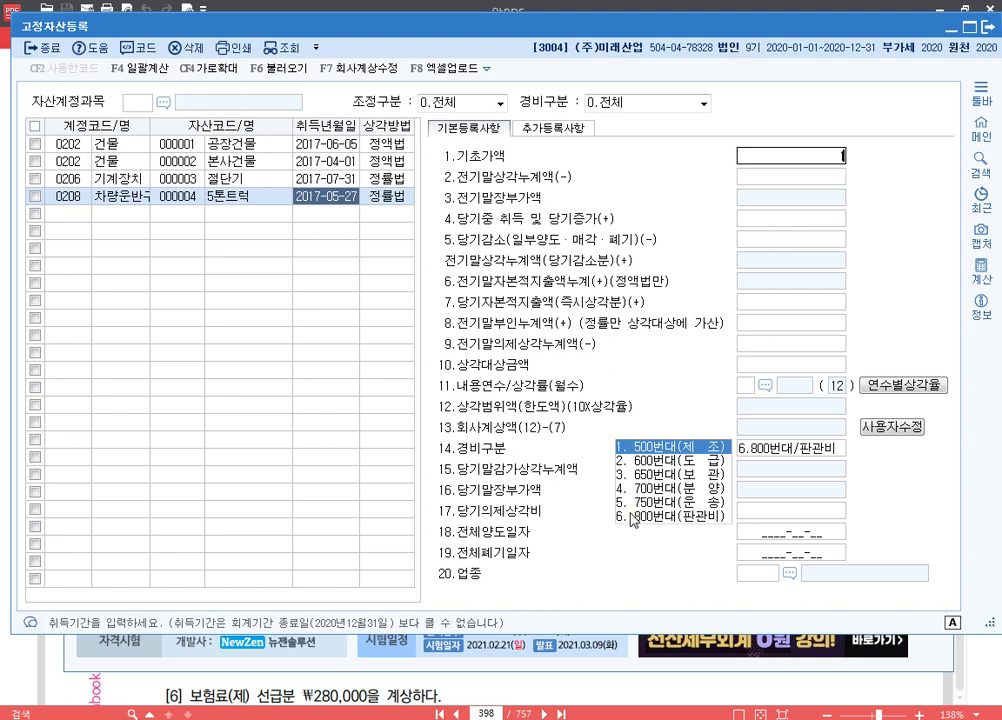
key(Return)
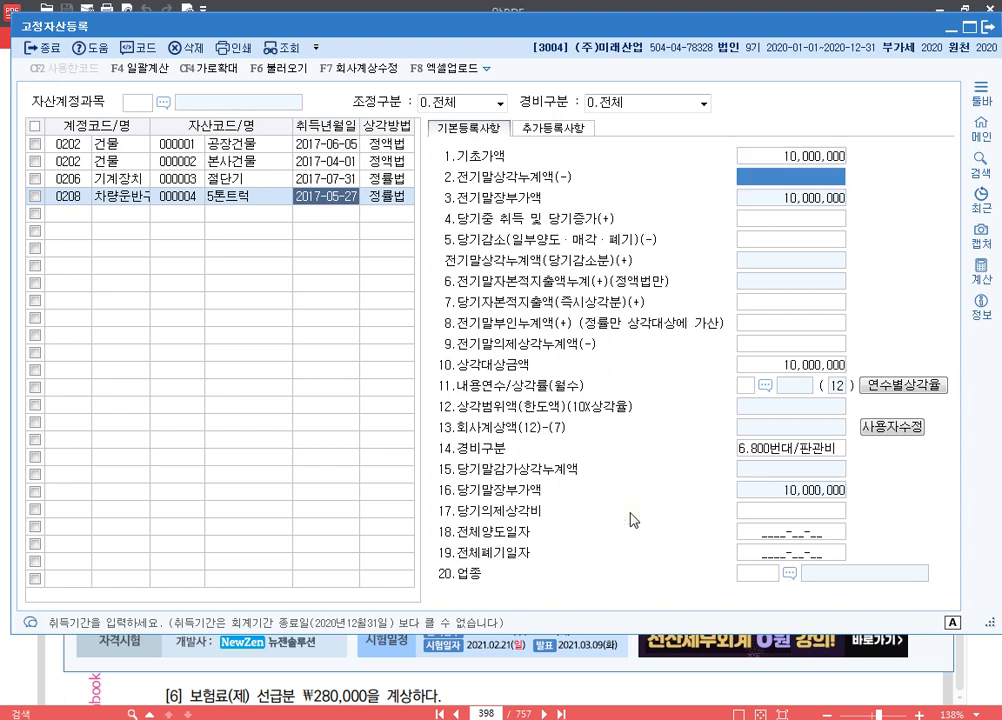
text(3000000)
key(Return)
- Set the 내용연수 of 5톤트럭 to 10 years and its 경비구분 to 1.500번대/제조
key(Return)
key(Return)
key(Return)
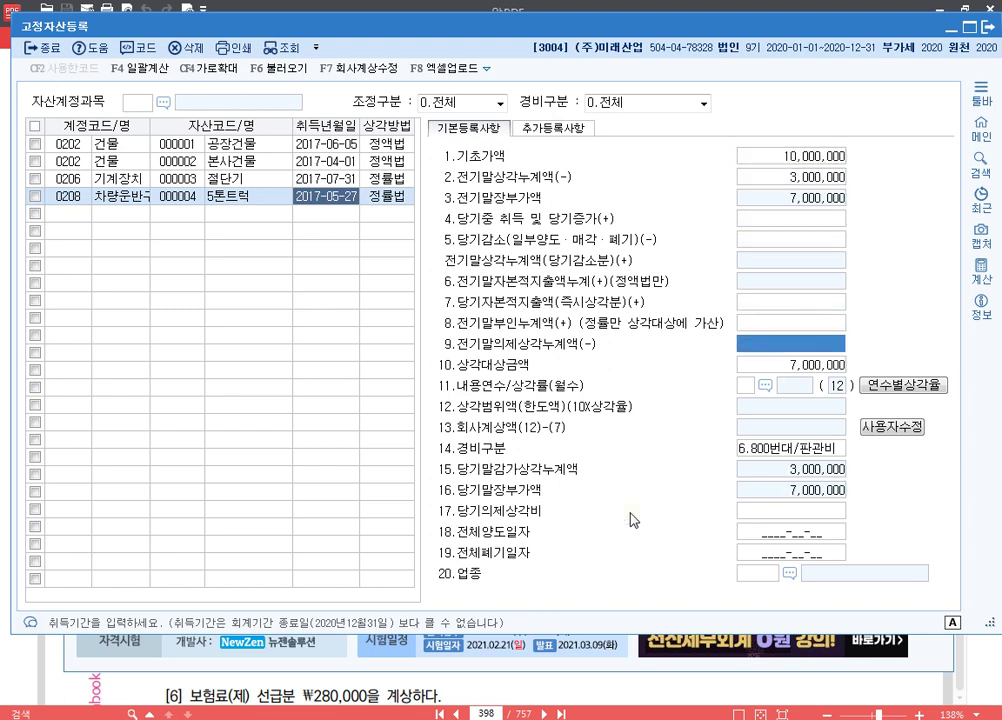
key(Return)
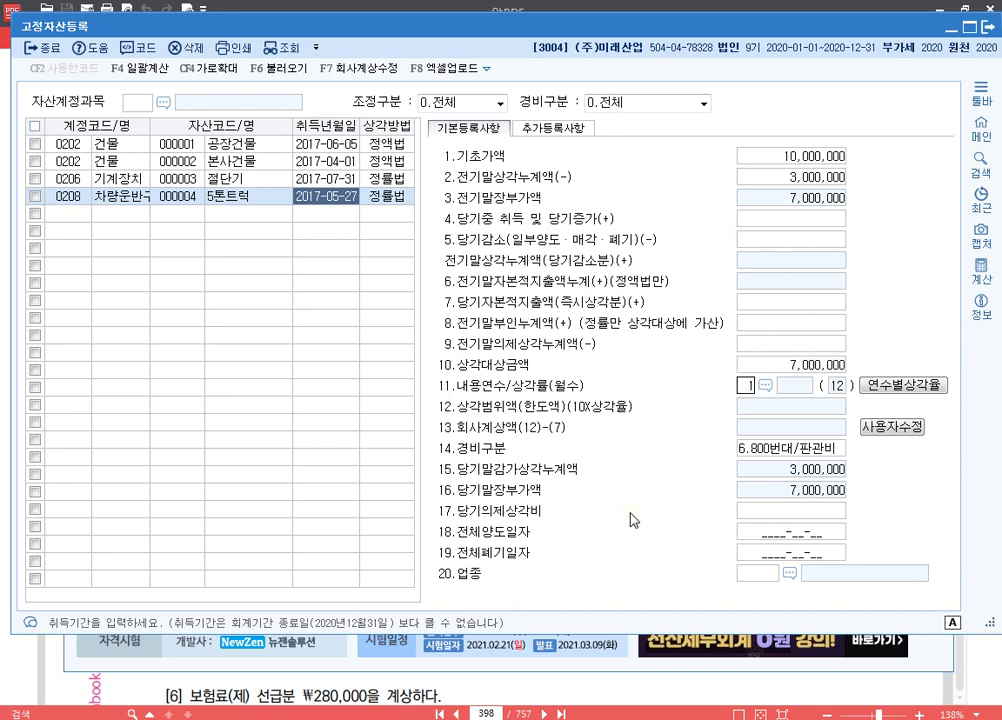
text(10)
key(Return)
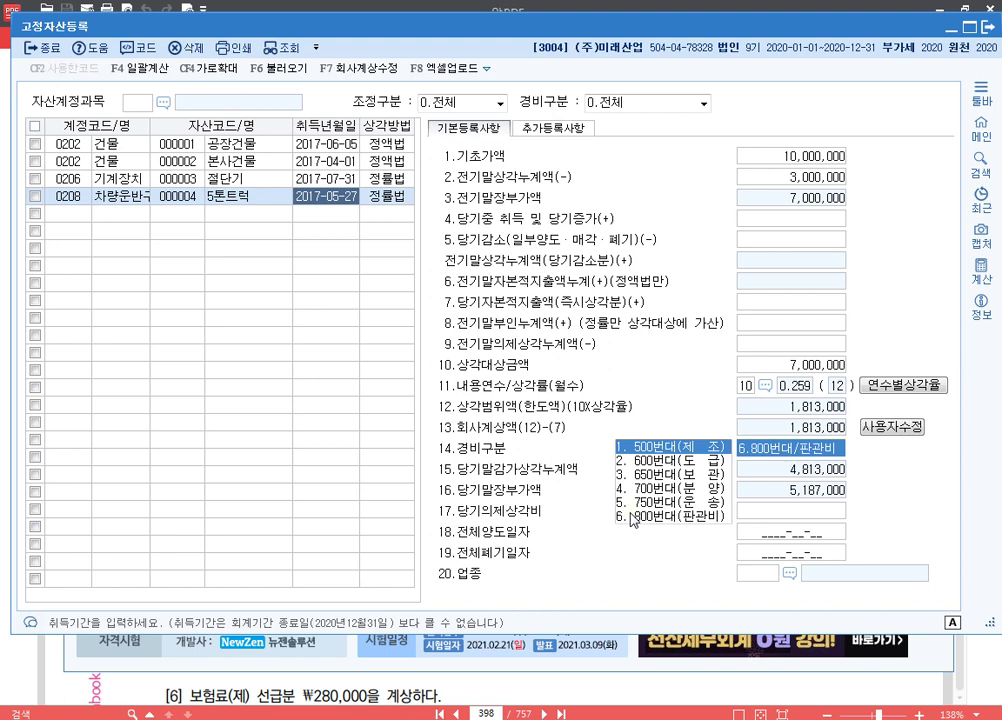
key(Return)
- Set the 업종 of 5톤트럭 to 13 제조업
key(Return)
key(Return)
key(Return)
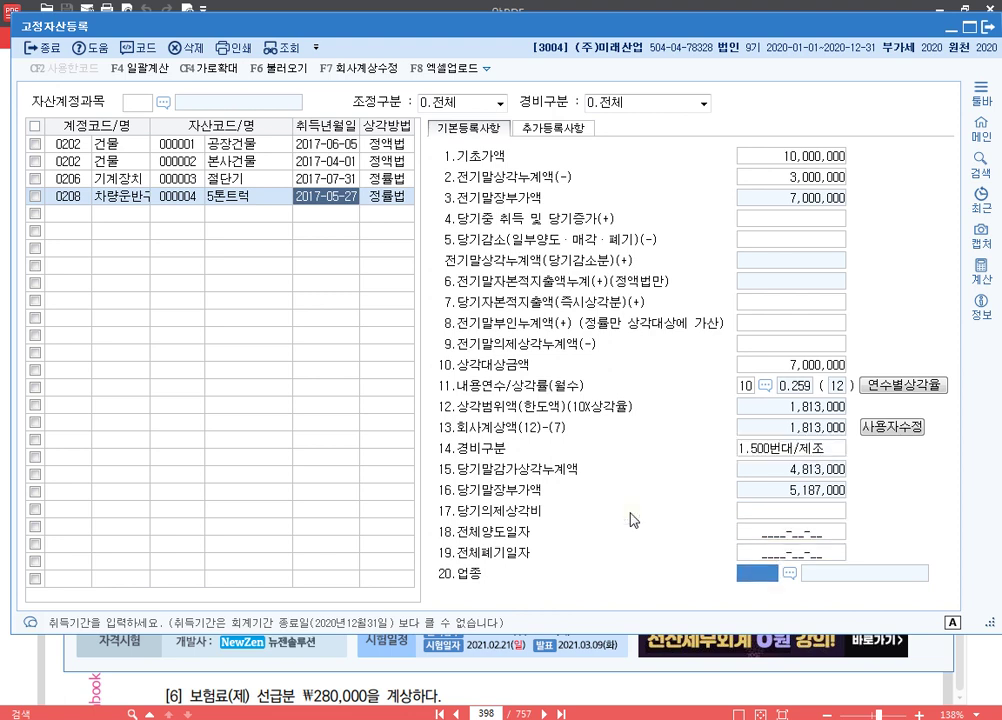
text(13)
key(Return)
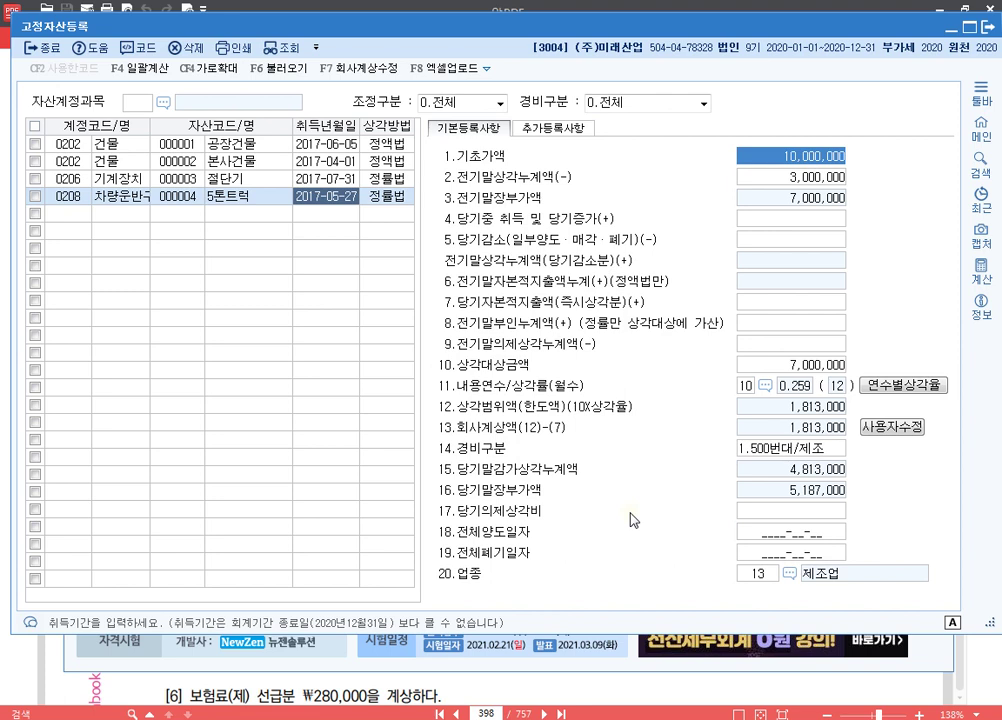
key(Down)
key(Up)
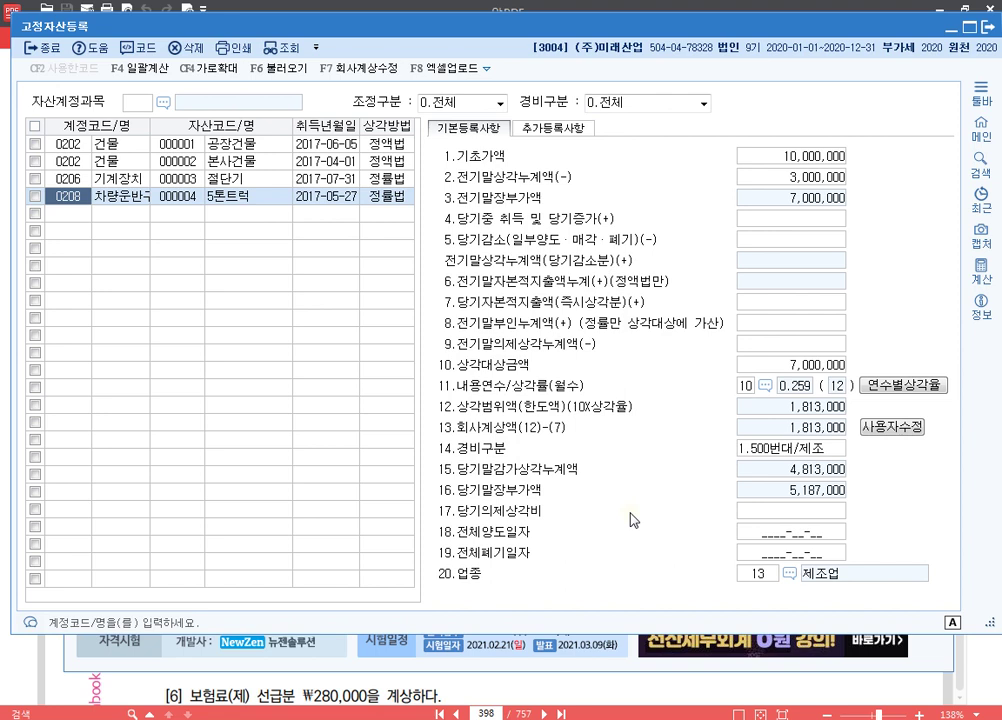
- Register asset 000005 승용차 under account 0208 차량운반구 with acquisition date 2020-07-03
key(Down)
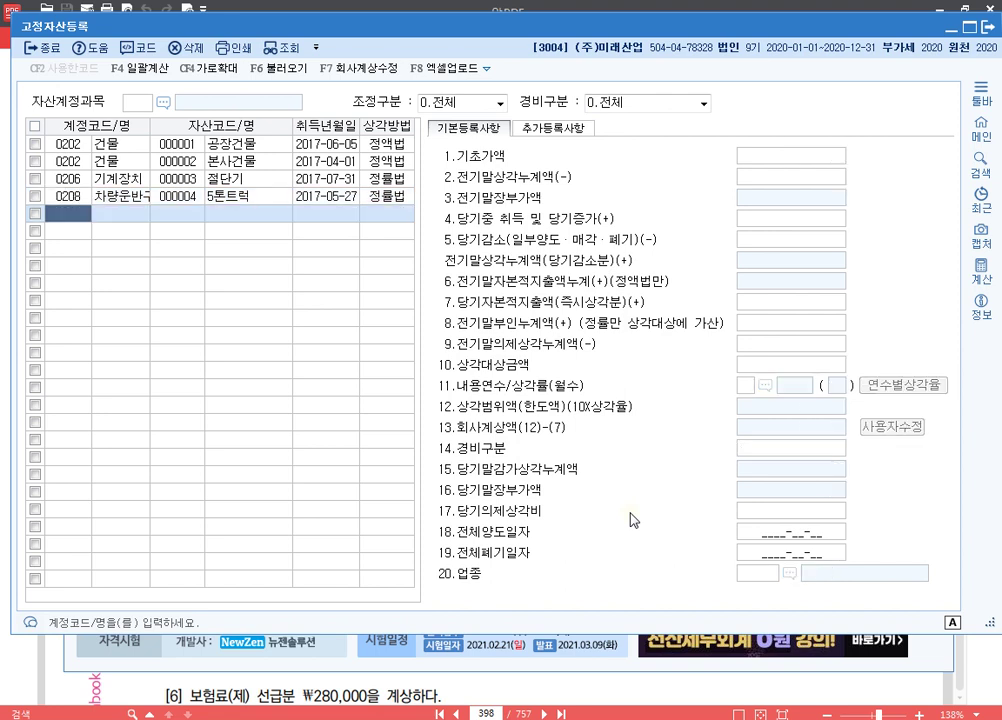
text(0208)
key(Return)
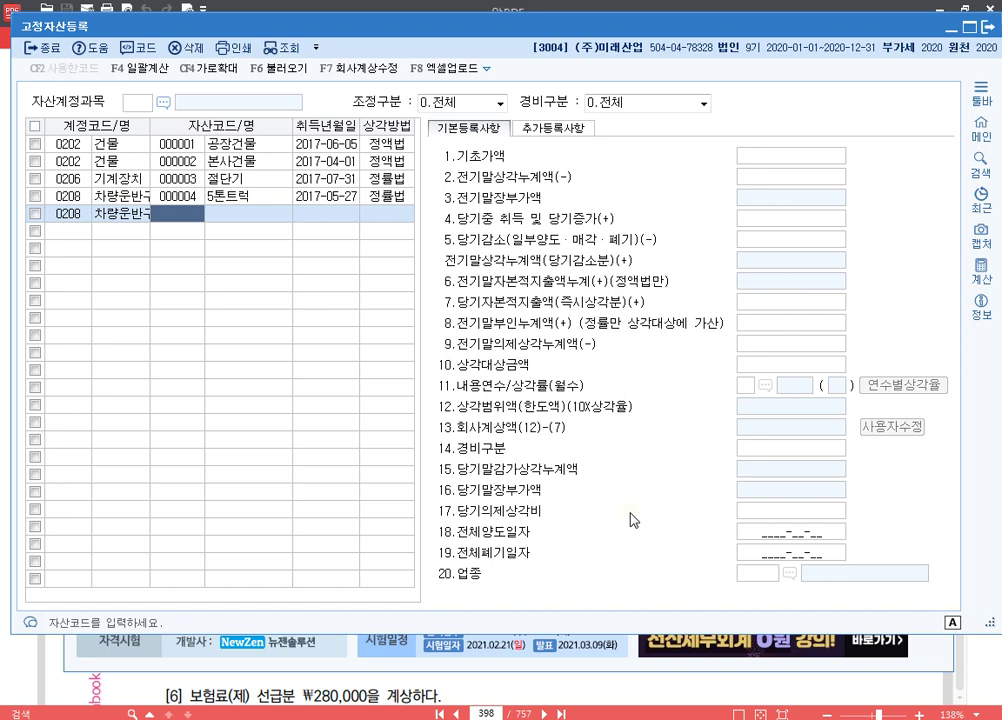
text(000005)
key(Return)
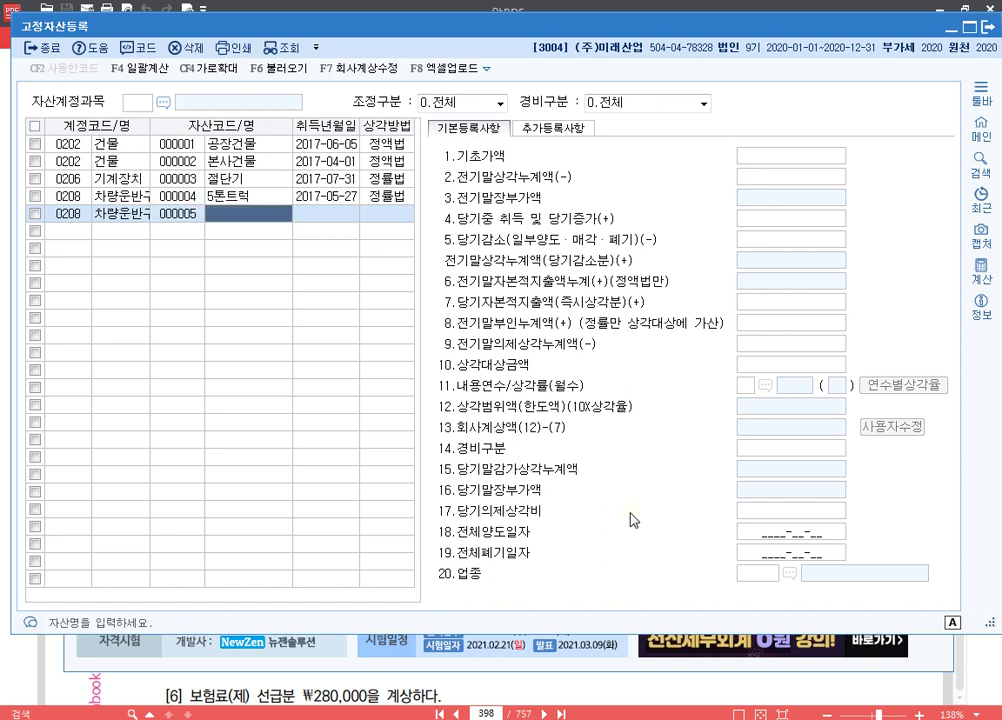
text(승용차)
key(Return)
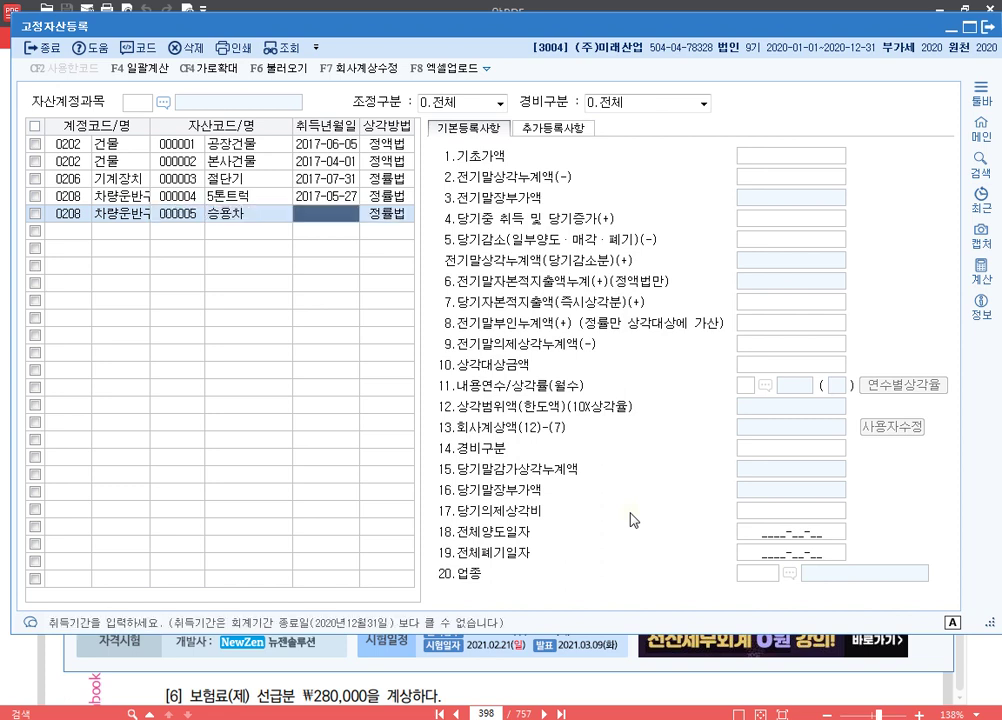
text(2020-07-)
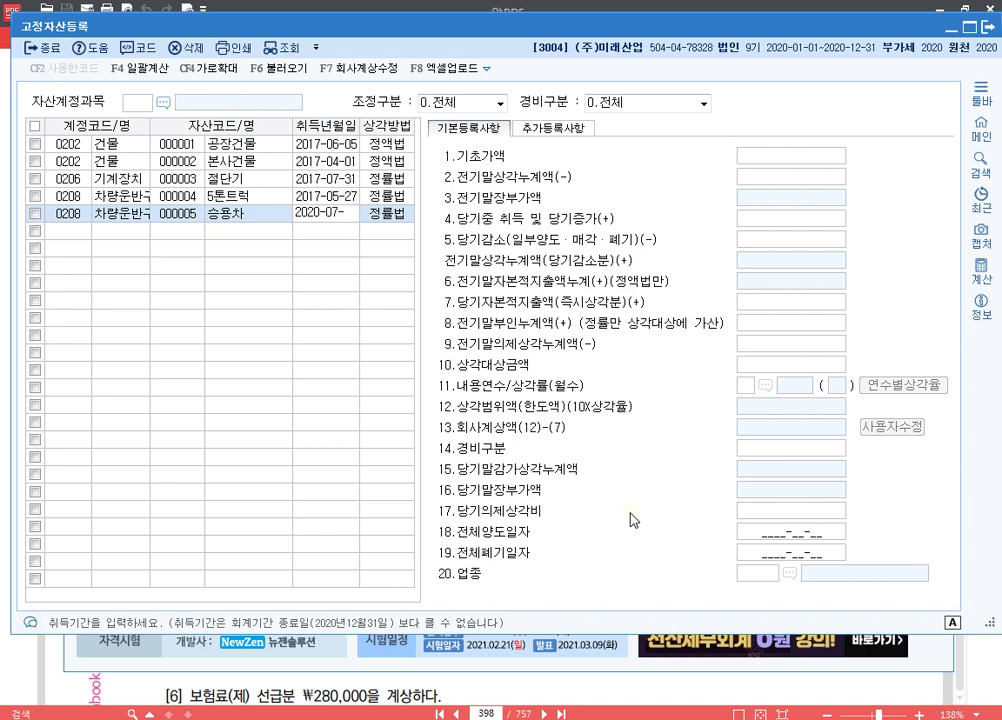
text(03)
key(Return)
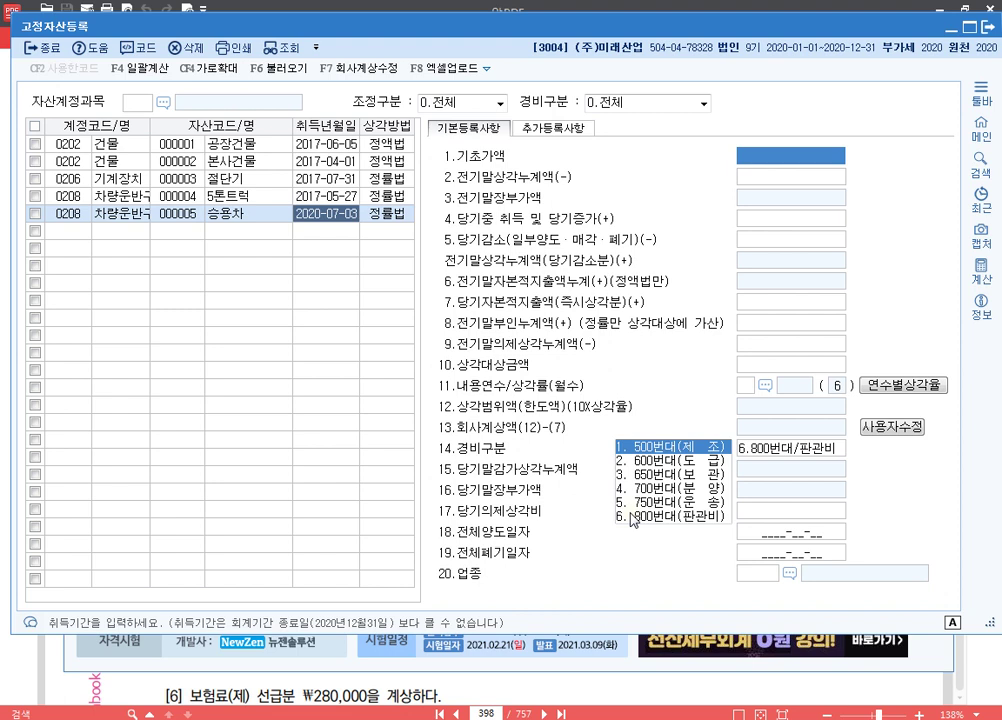
key(Return)
key(Return)
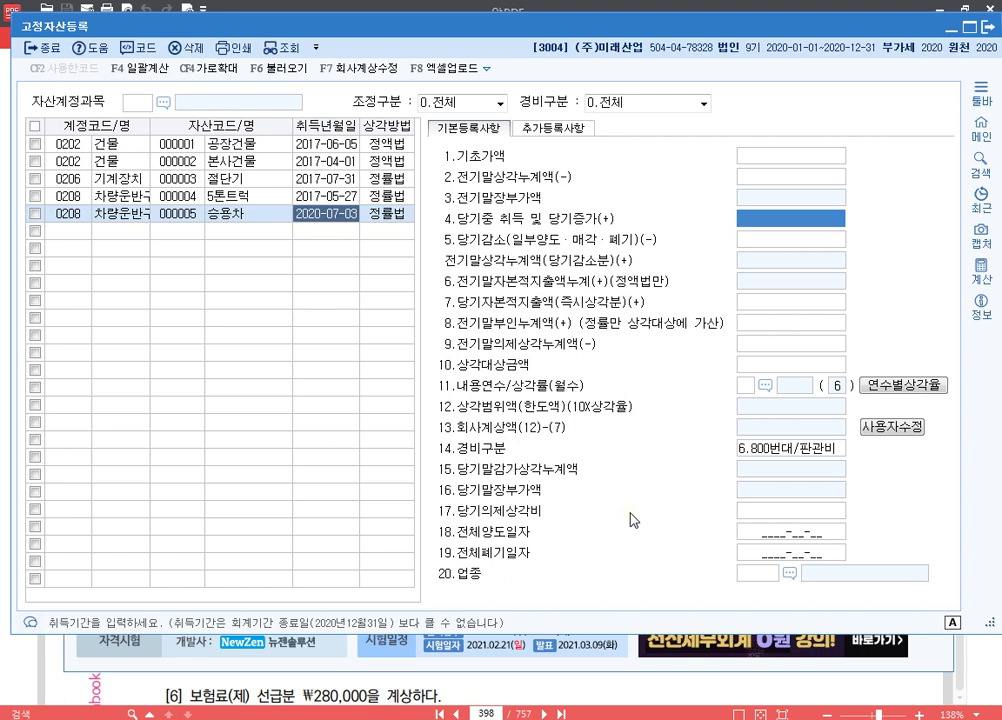
key(ctrl+F1)
drag(441, 206, 527, 235)
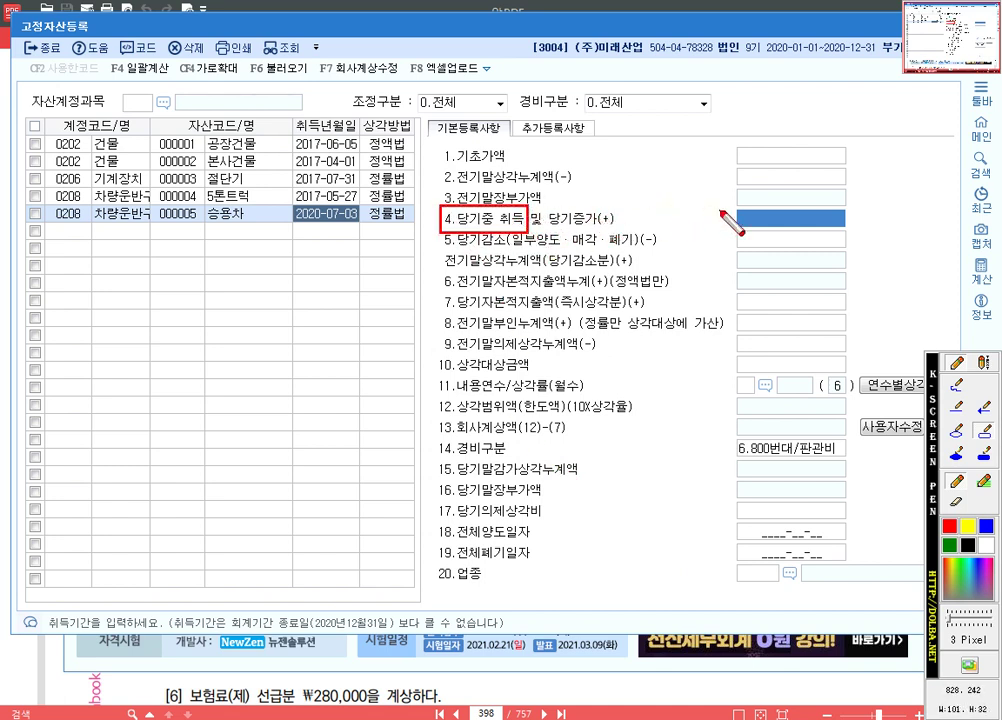
drag(722, 207, 872, 230)
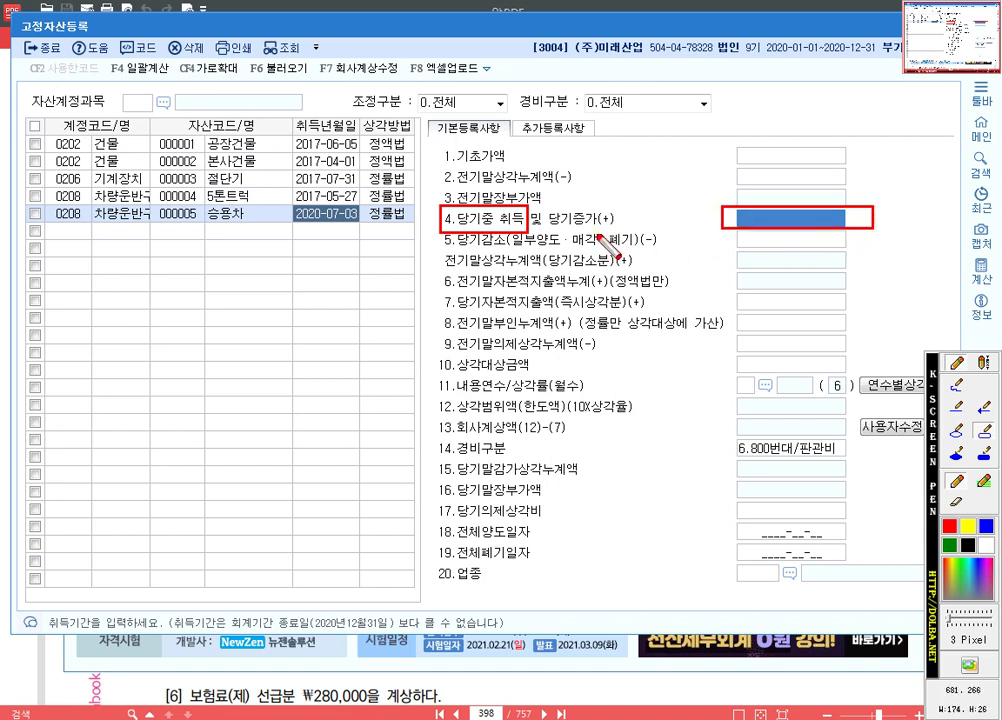
drag(516, 204, 617, 227)
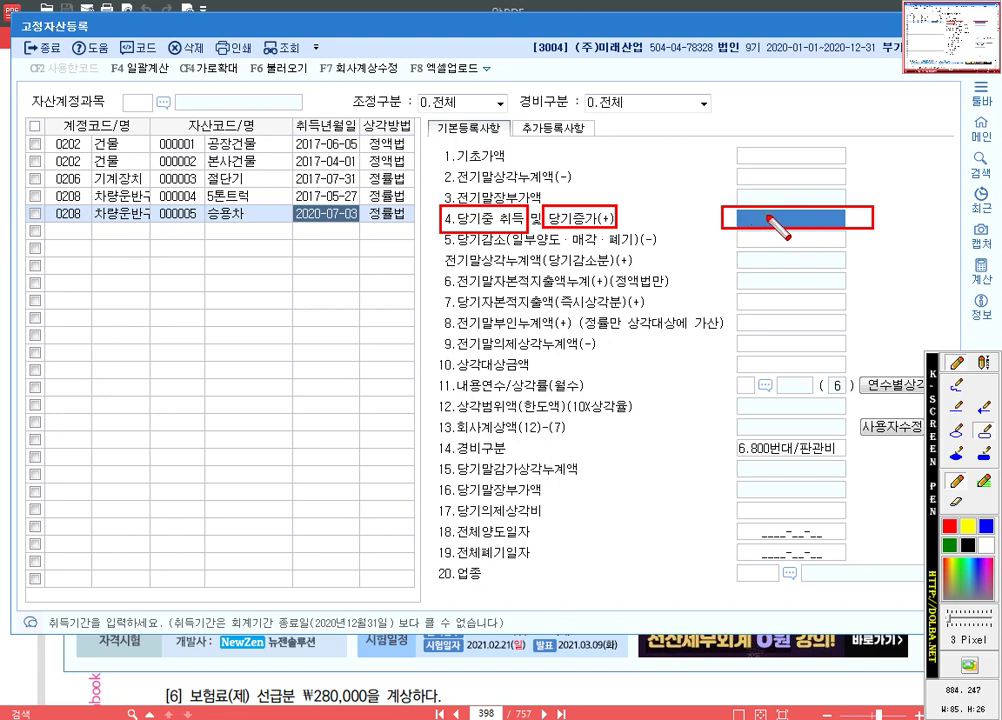
key(Escape)
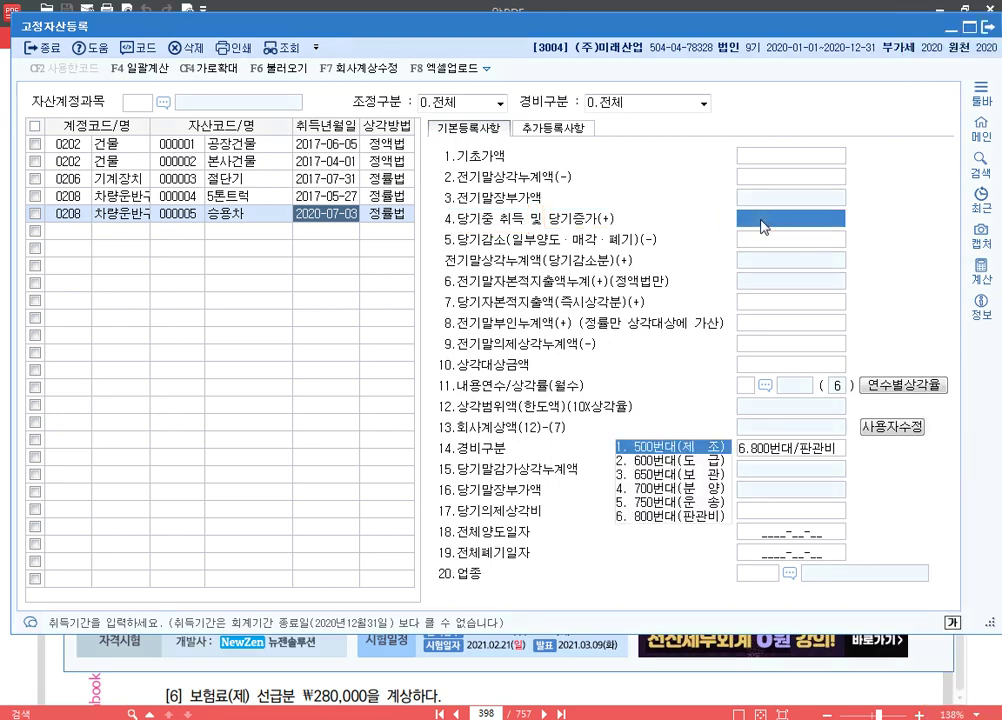
- Enter 24,300,000 as the 당기중 취득 및 당기증가 of 승용차 and set its 내용연수 to 5 years
text(24300000)
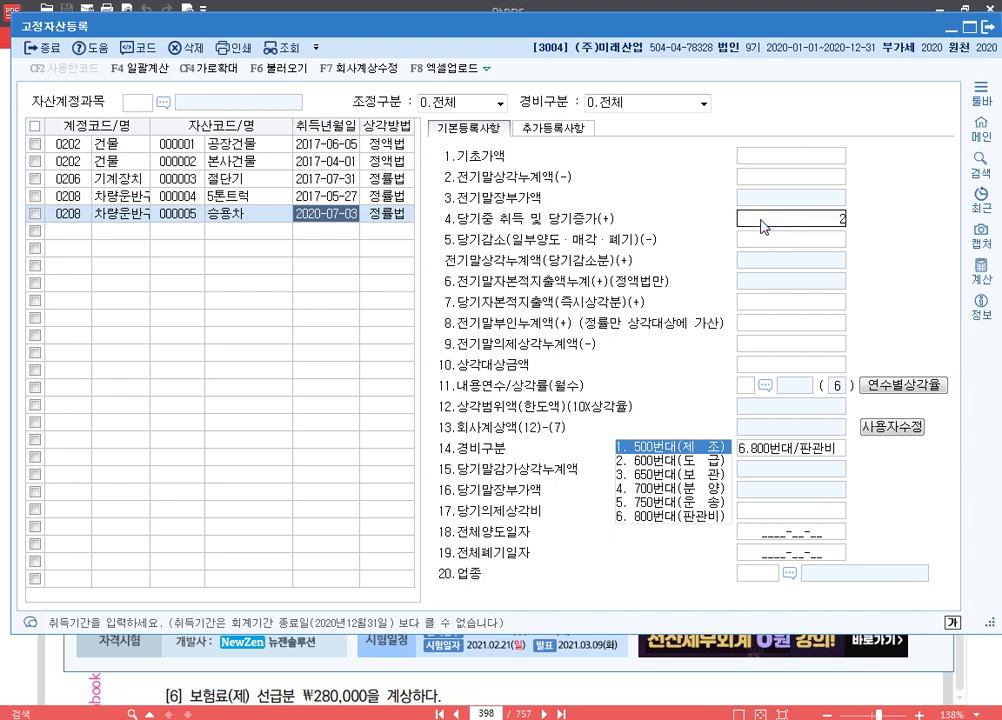
key(Return)
key(Return)
key(Return)
key(Return)
key(Return)
key(Return)
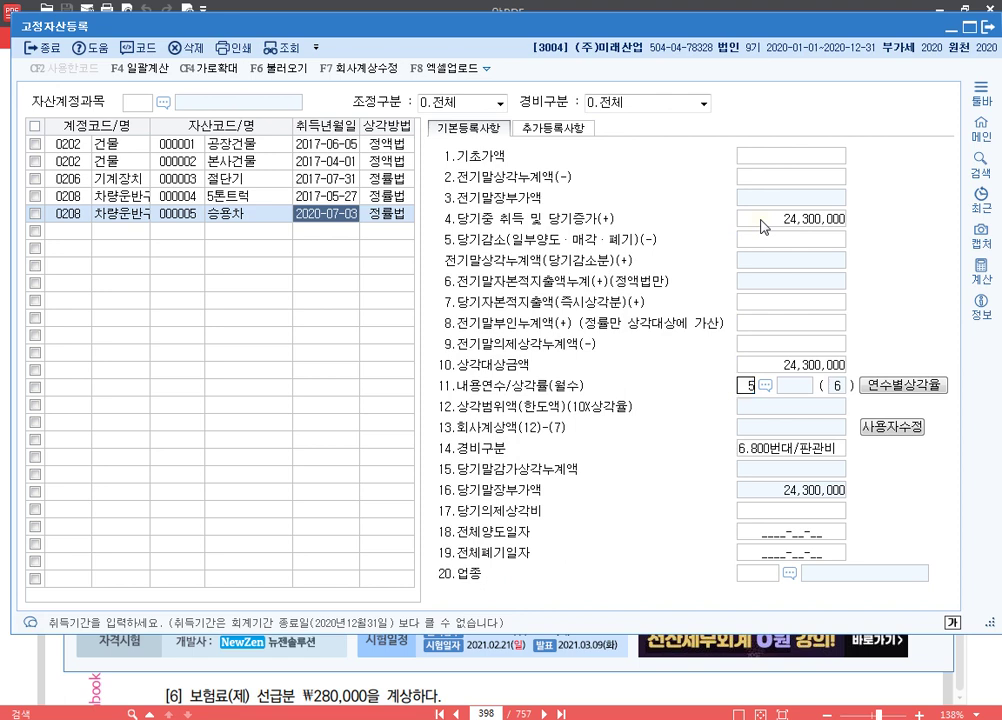
text(5)
key(Return)
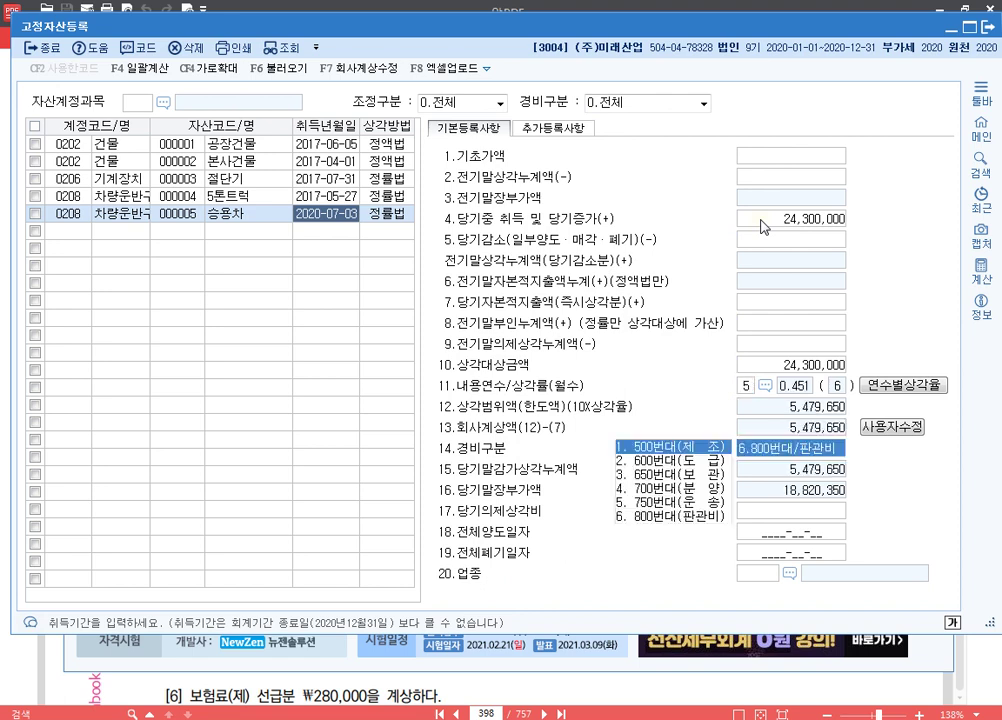
- Set the 경비구분 of 승용차 to 6.800번대/판관비 and its 업종 to 13 제조업
key(6)
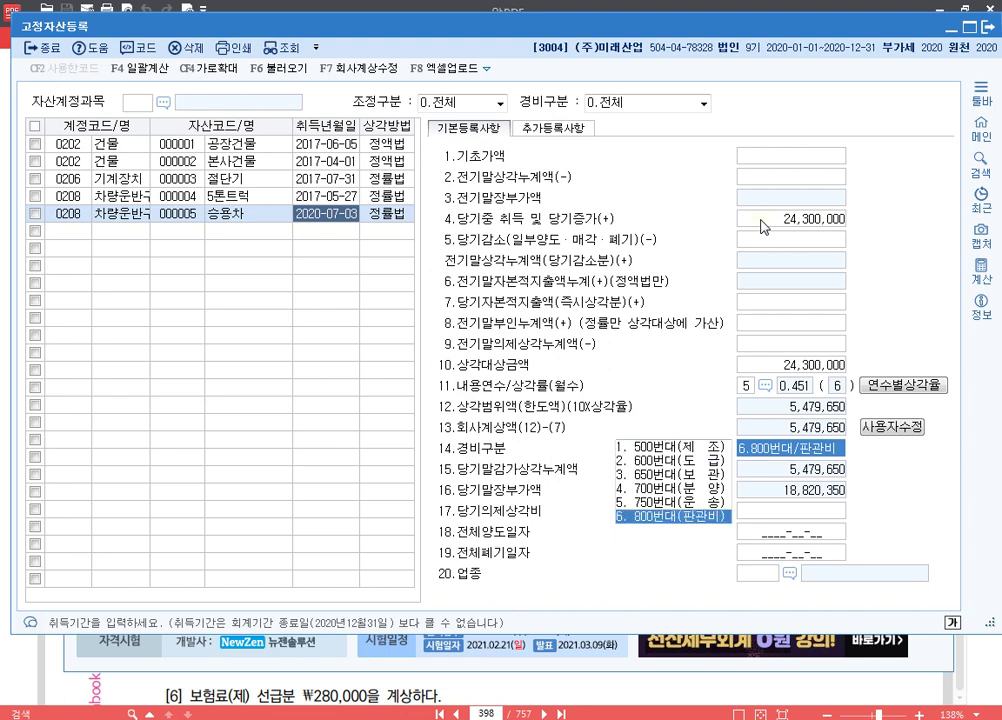
key(Return)
key(Return)
key(Return)
key(Return)
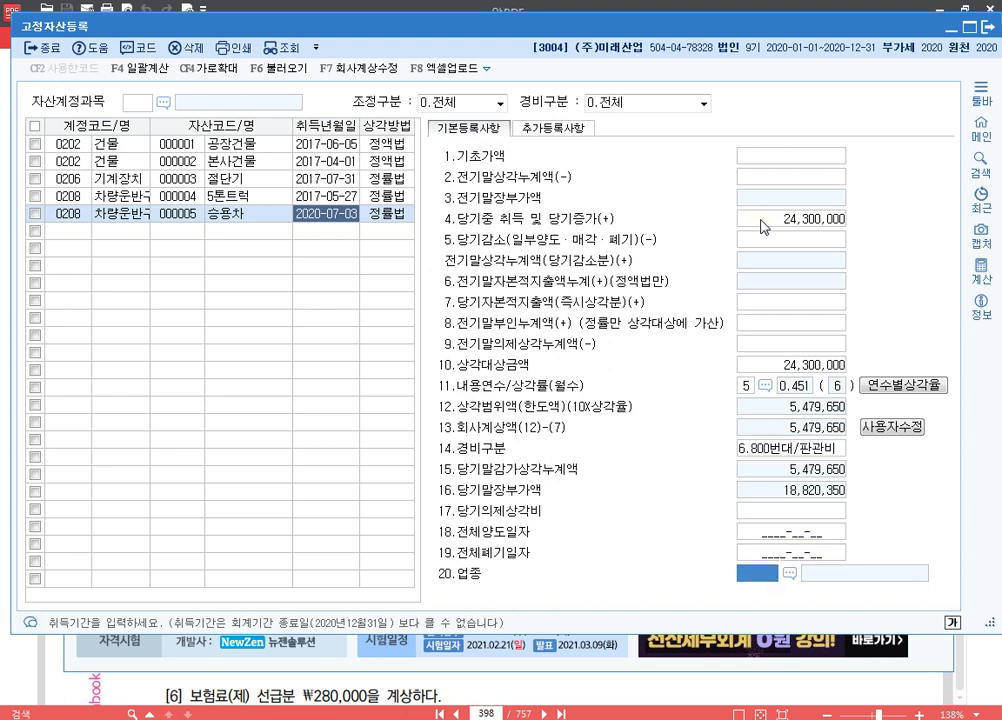
text(13)
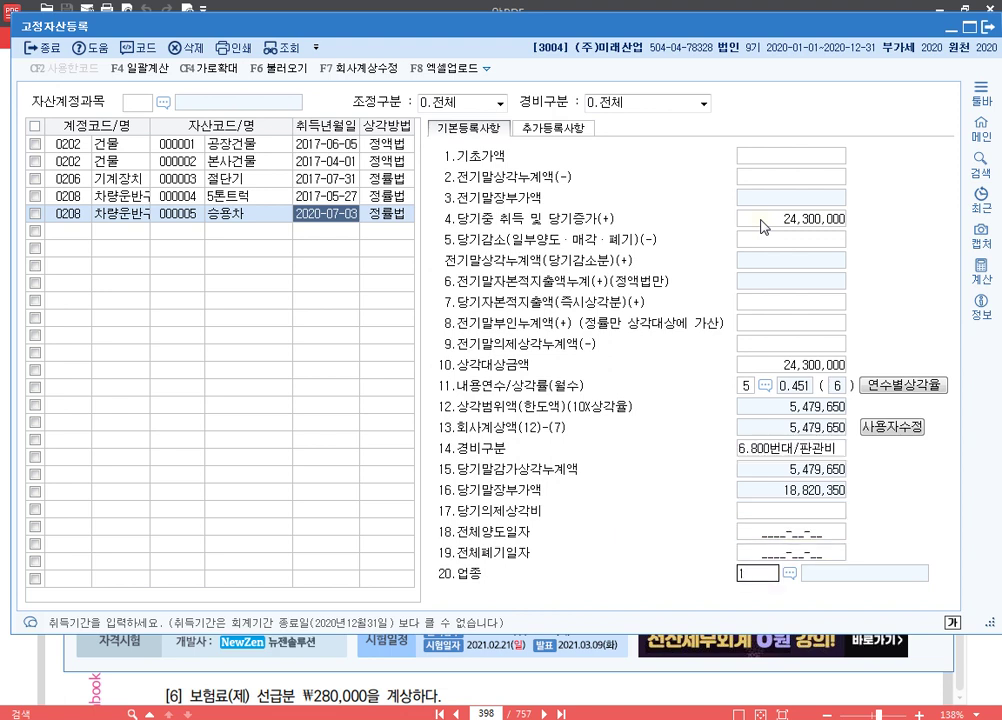
key(Return)
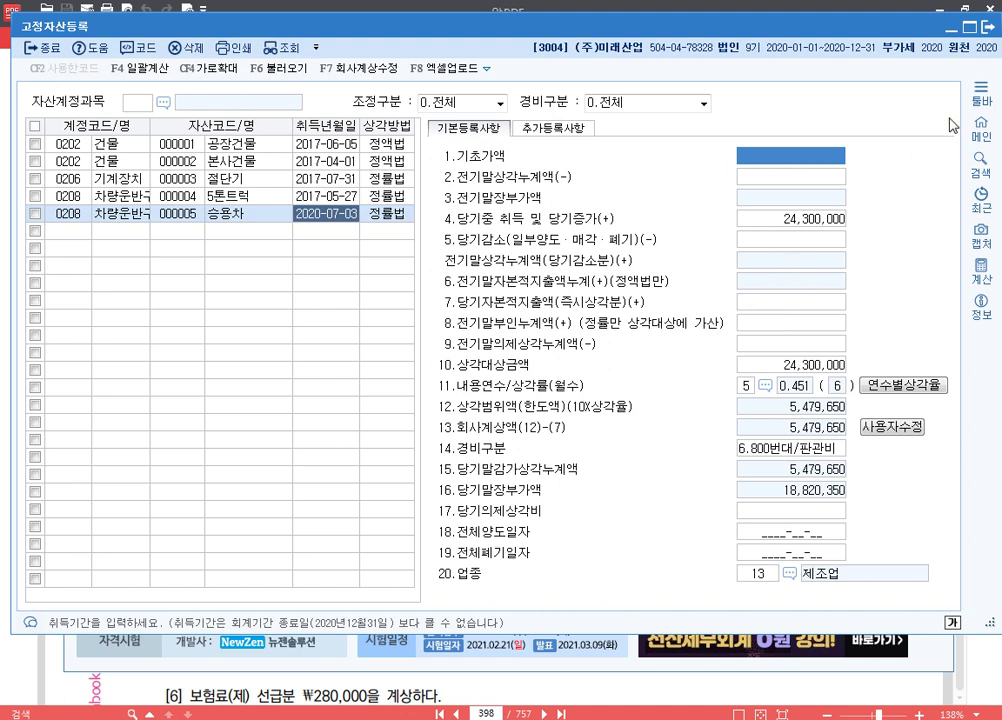
- Close 고정자산등록 and review closing items [2] to [9] of the textbook exercise in the PDF
click(990, 28)
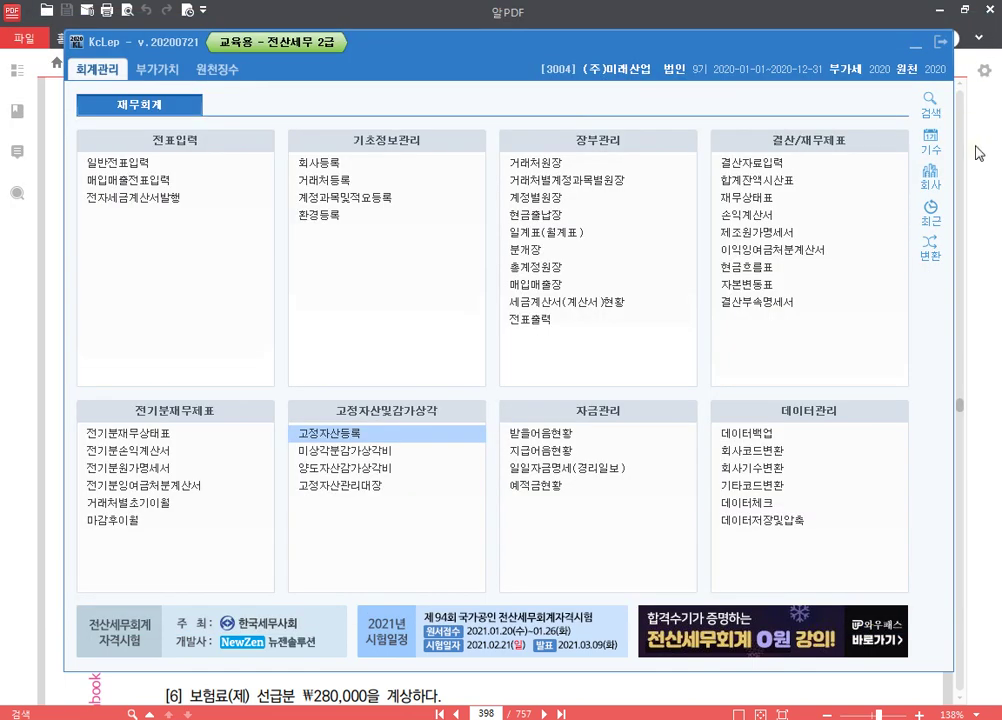
click(980, 320)
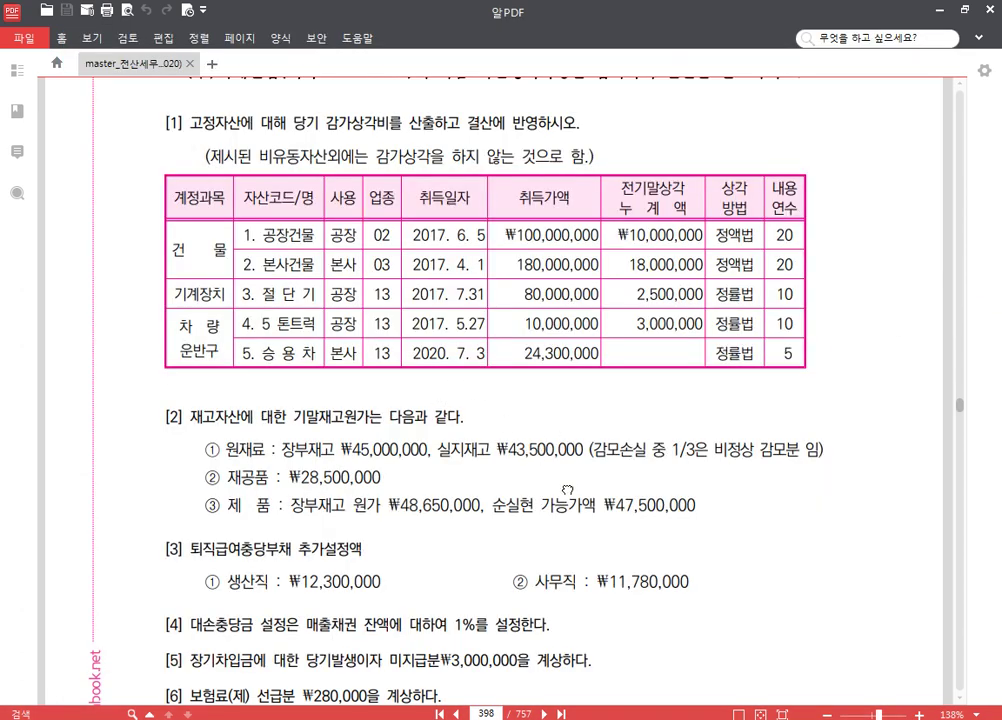
scroll(438, 384, down, 2)
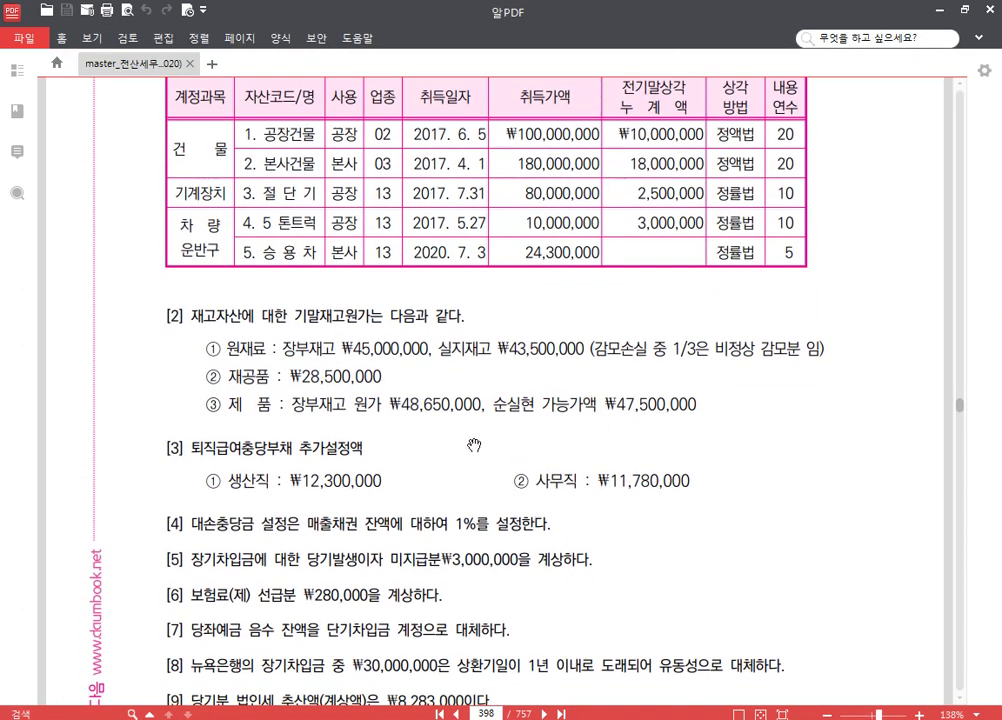
scroll(571, 479, down, 1)
scroll(570, 479, down, 1)
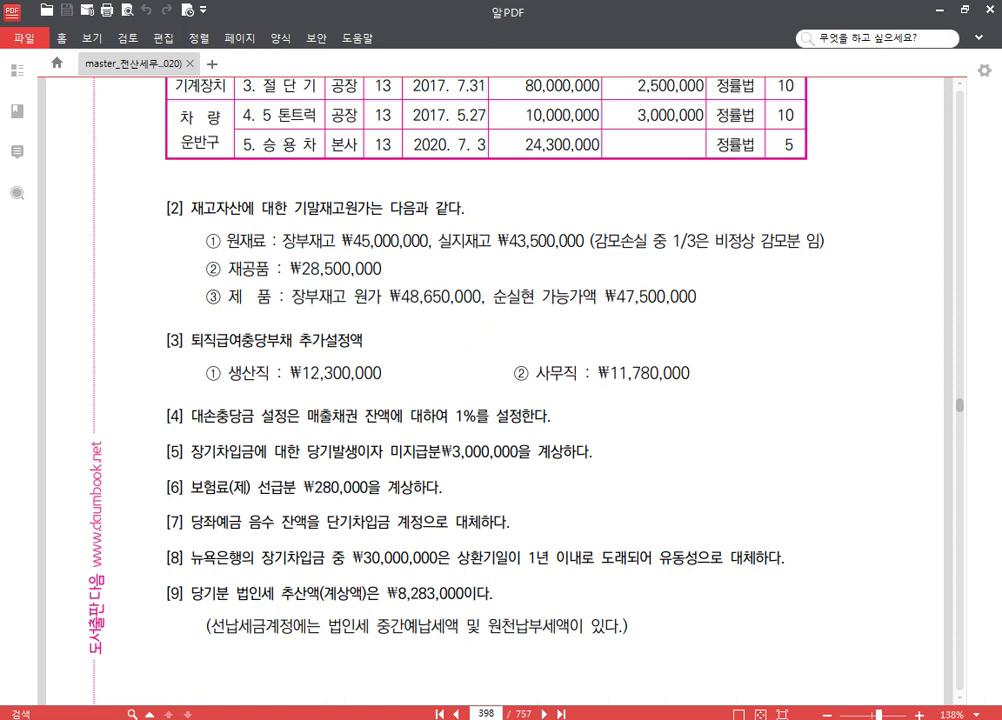
- Switch back to KcLep and open 결산자료입력 for the period January to December 2020
key(alt+Tab)
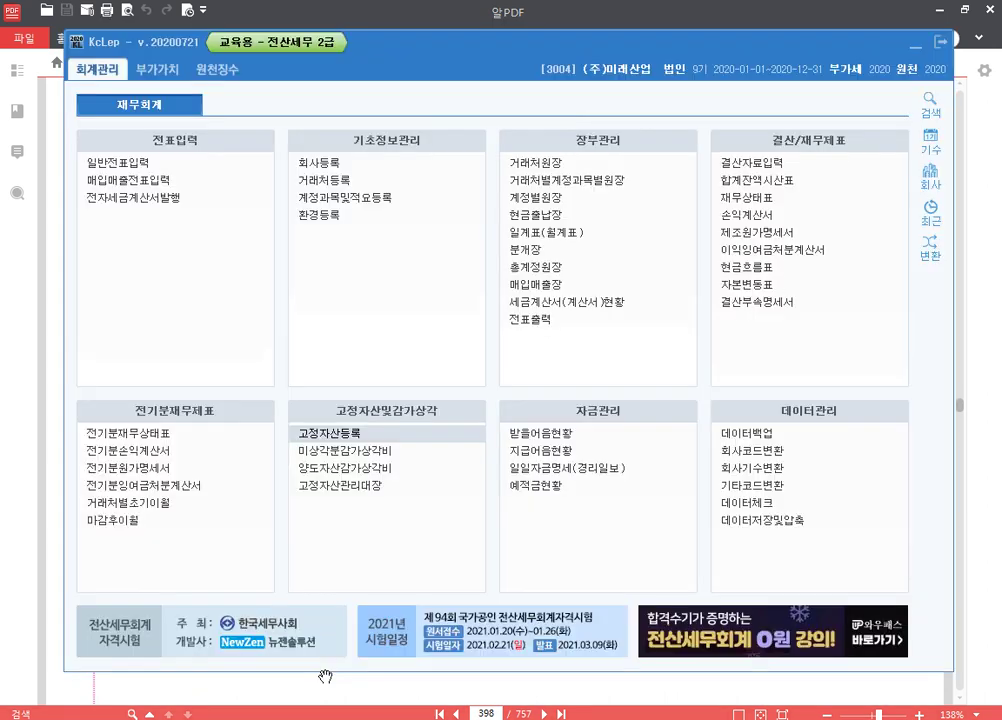
click(770, 164)
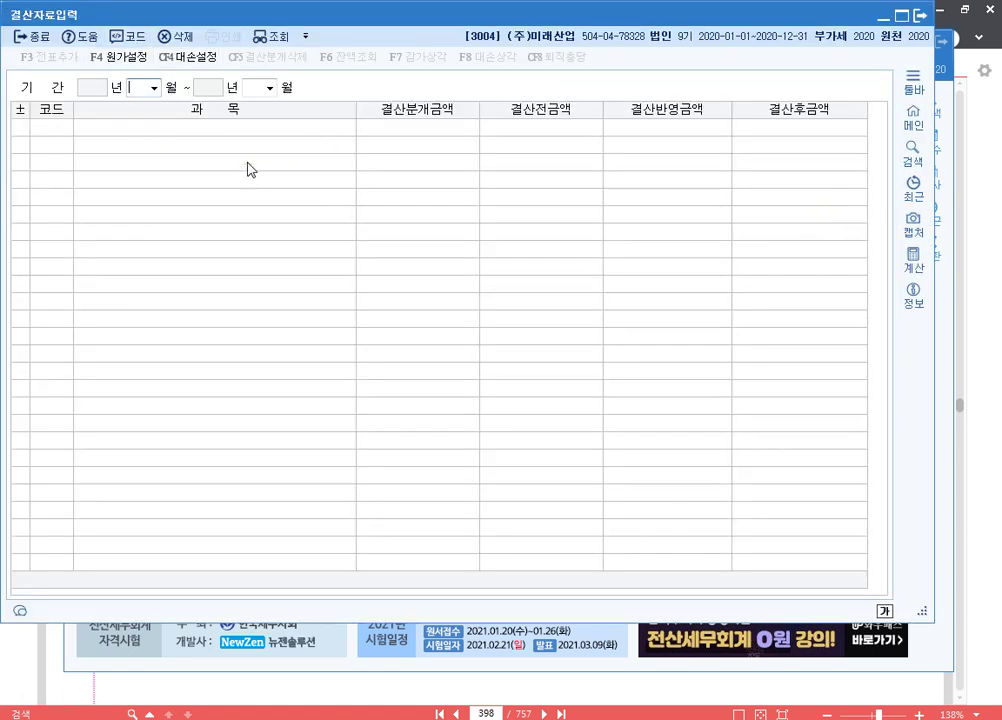
text(1)
key(Return)
text(12)
key(Return)
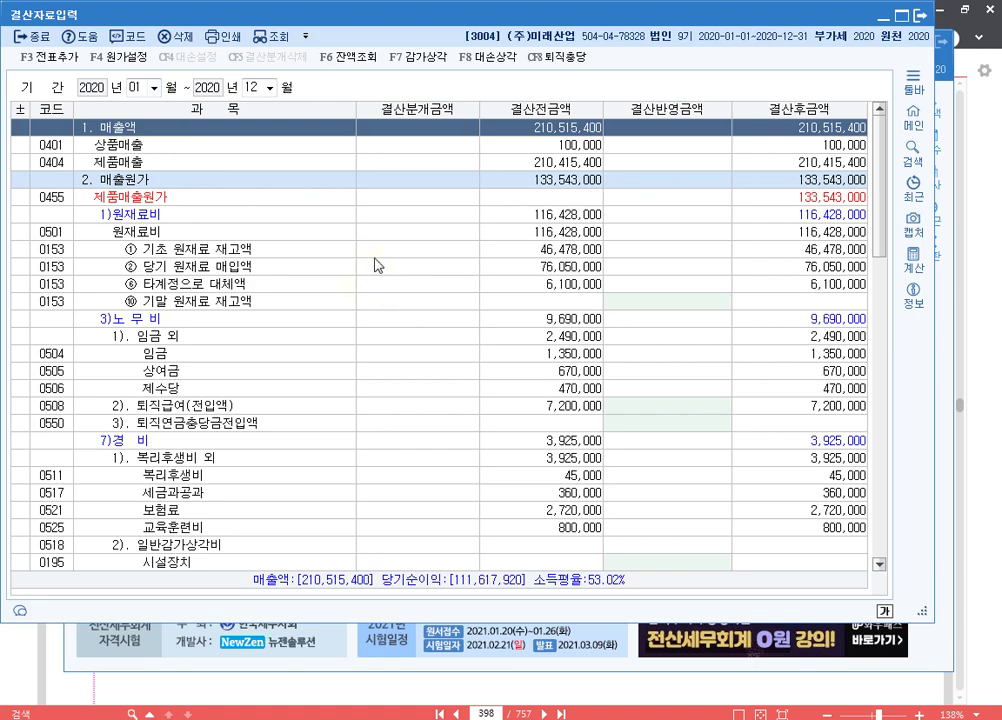
drag(397, 23, 428, 26)
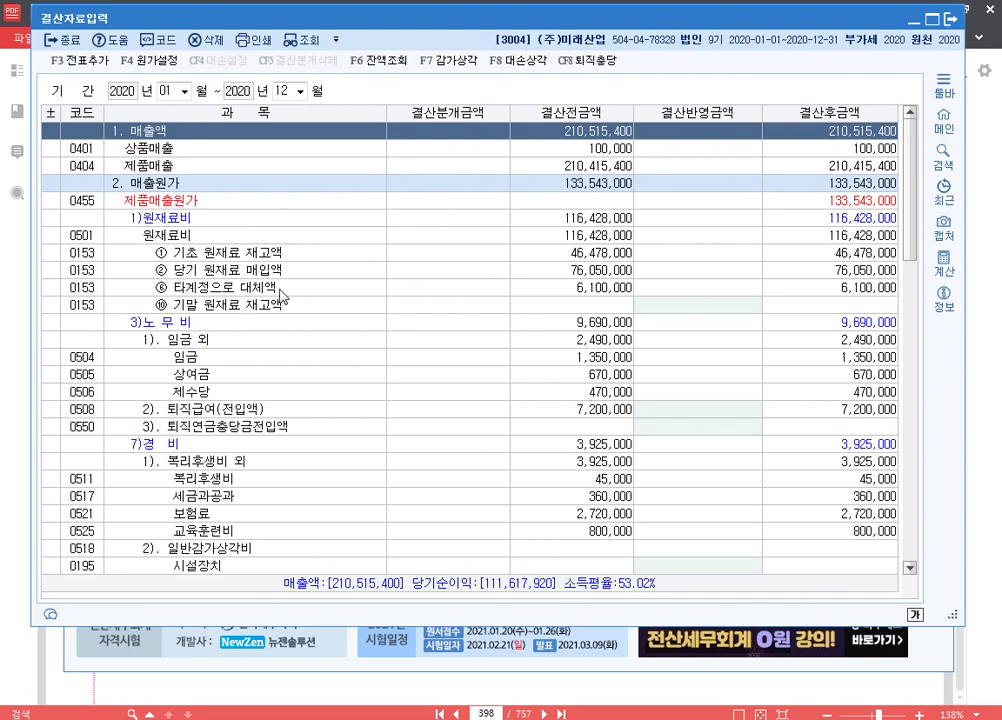
- Examine the structure of the closing data from 매출원가 through 영업외 수익 and 영업외 비용 to 당기순이익
click(232, 184)
scroll(296, 210, down, 8)
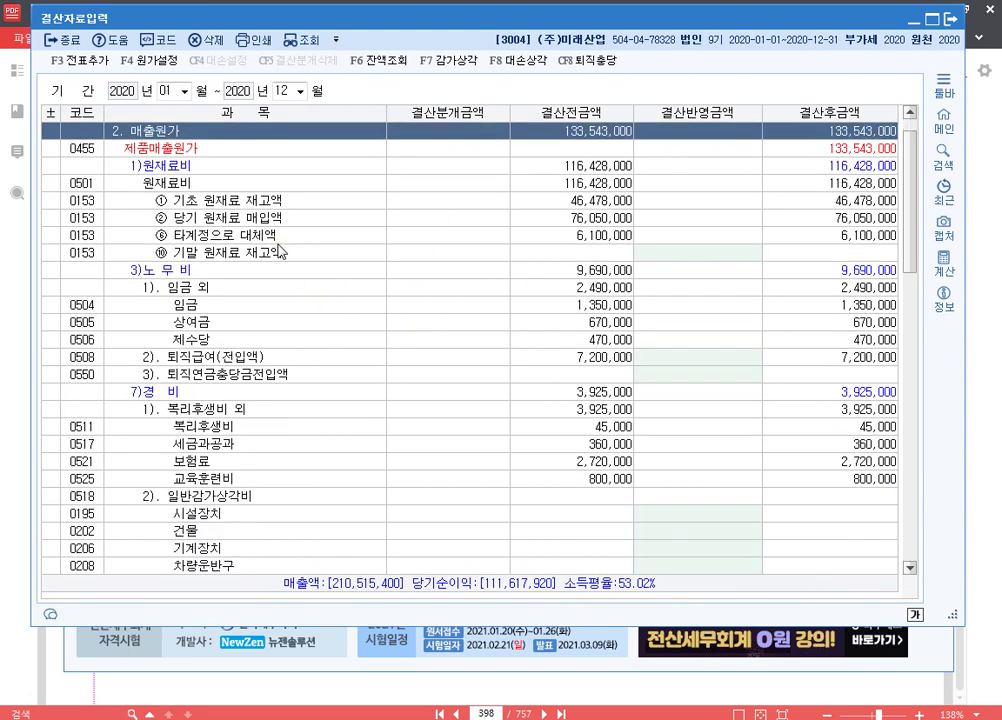
scroll(296, 251, down, 3)
click(274, 236)
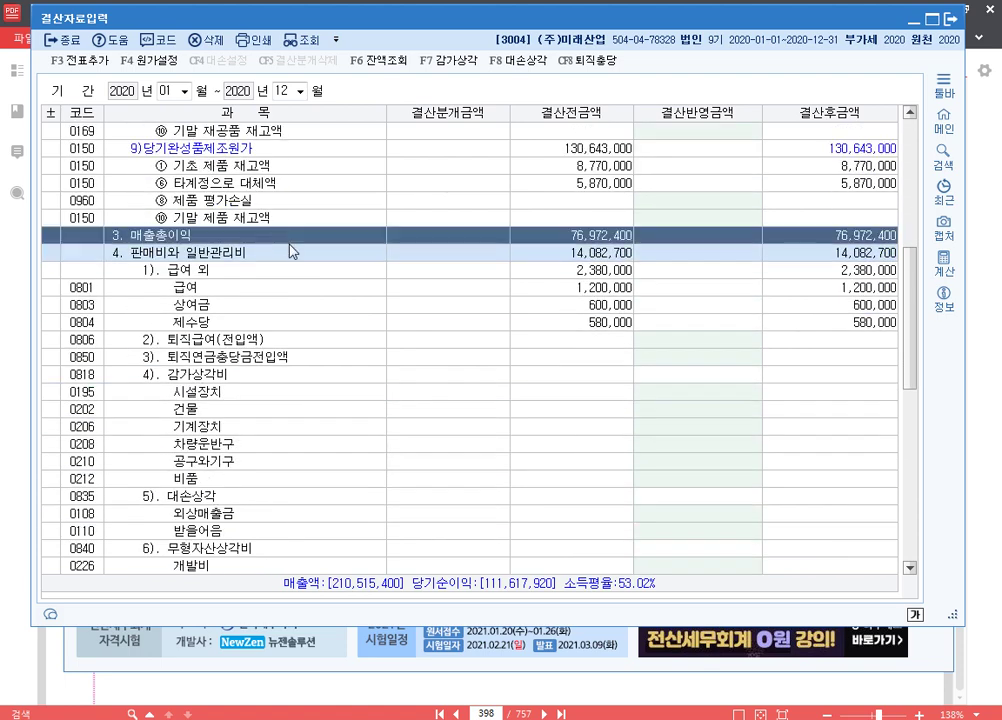
click(292, 251)
scroll(356, 285, down, 10)
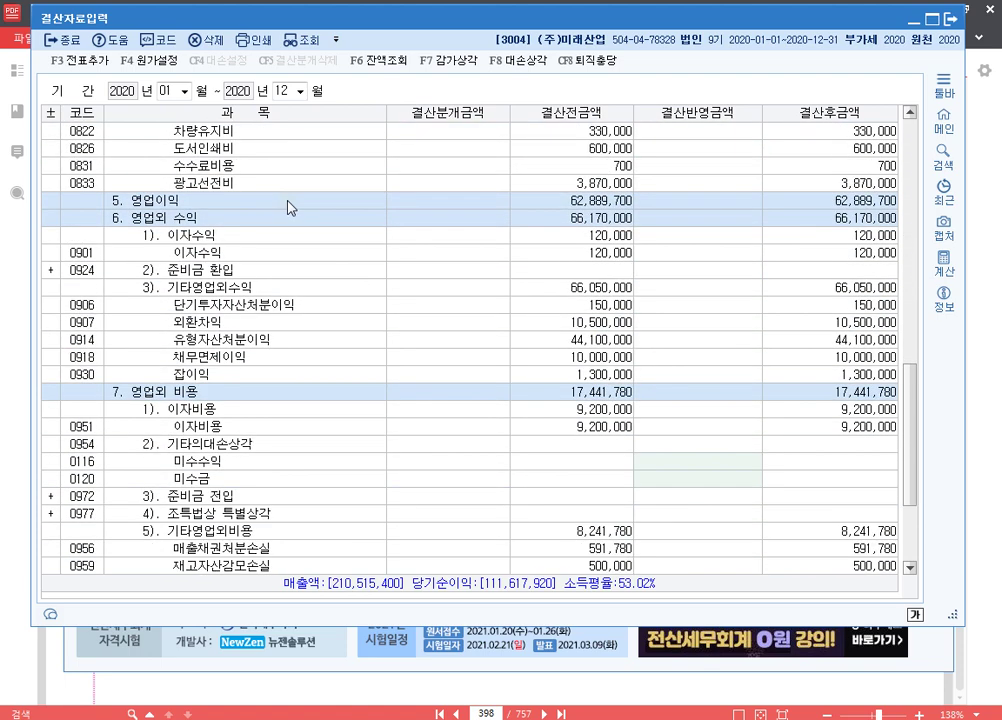
click(292, 204)
click(302, 219)
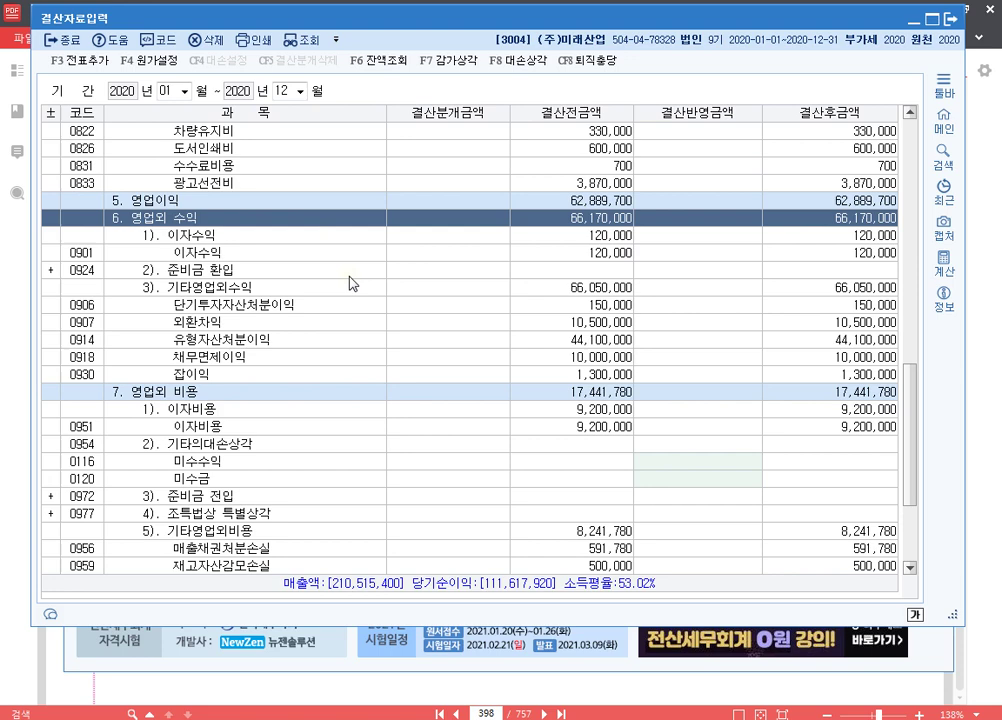
click(345, 395)
scroll(392, 352, down, 3)
click(314, 465)
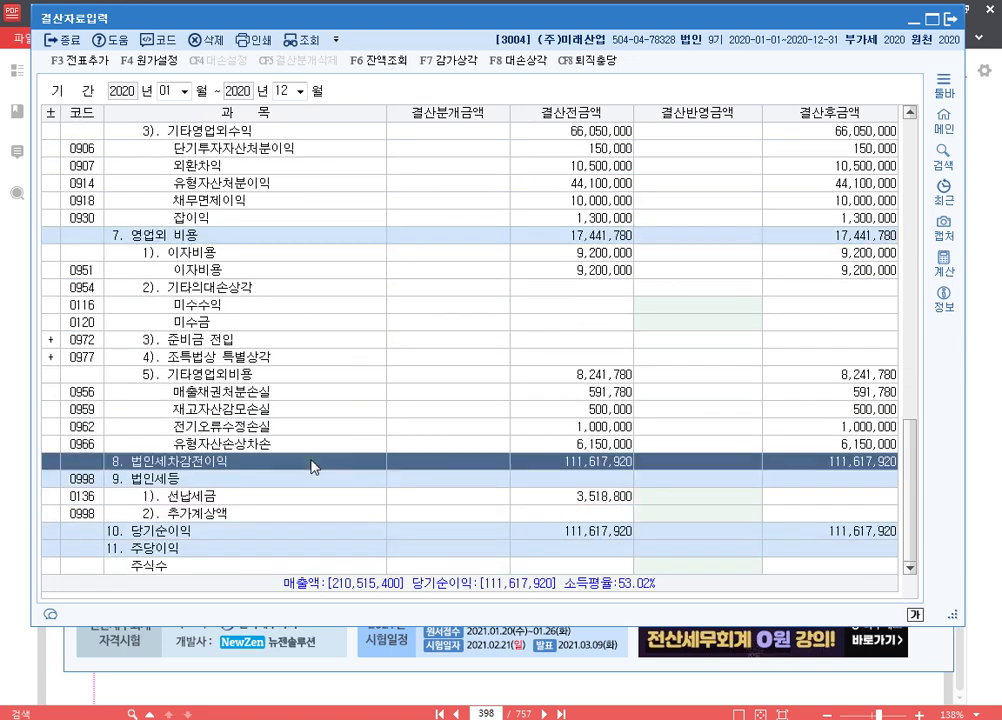
click(320, 483)
click(319, 538)
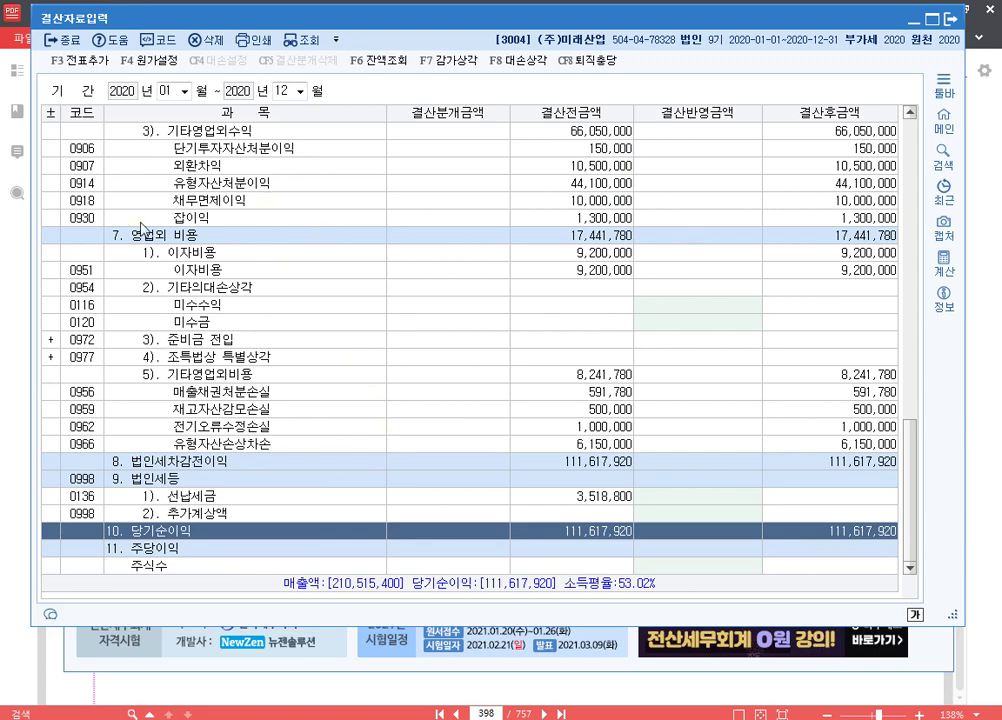
- Review the 매출액 rows and outline the 결산전금액 and 결산반영금액 columns with temporary screen-pen rectangles
scroll(238, 362, up, 15)
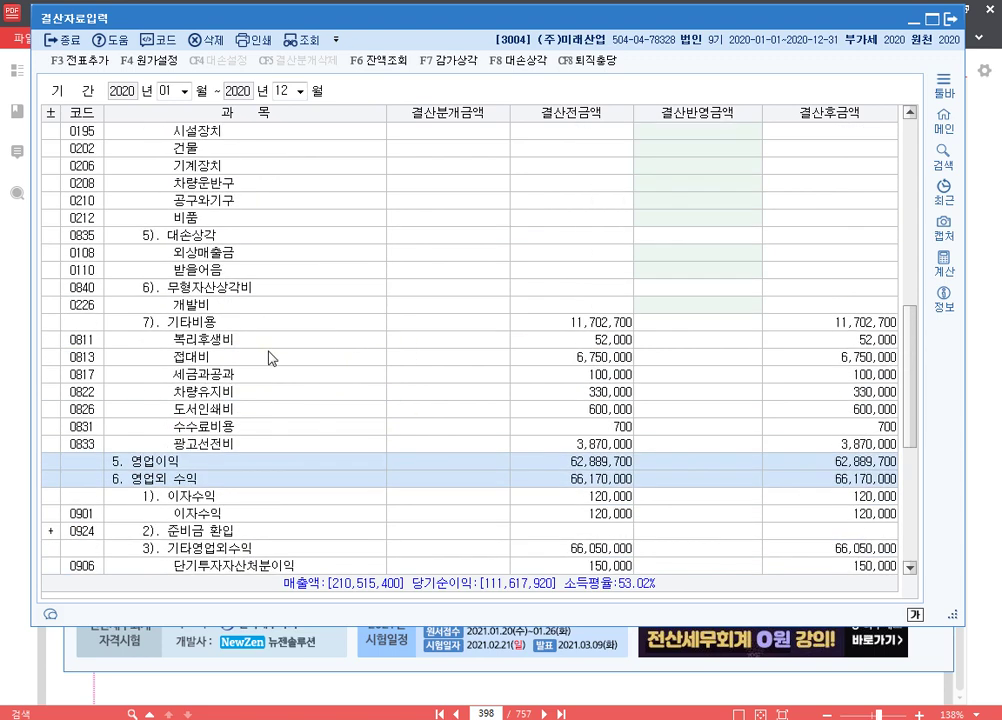
click(253, 137)
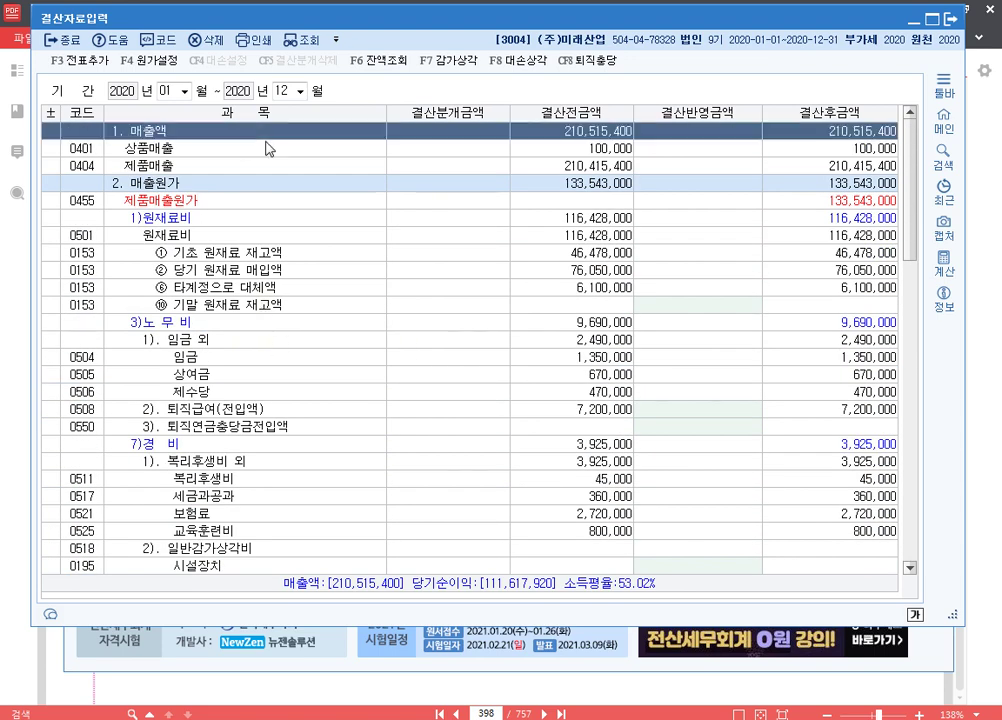
click(262, 150)
click(268, 170)
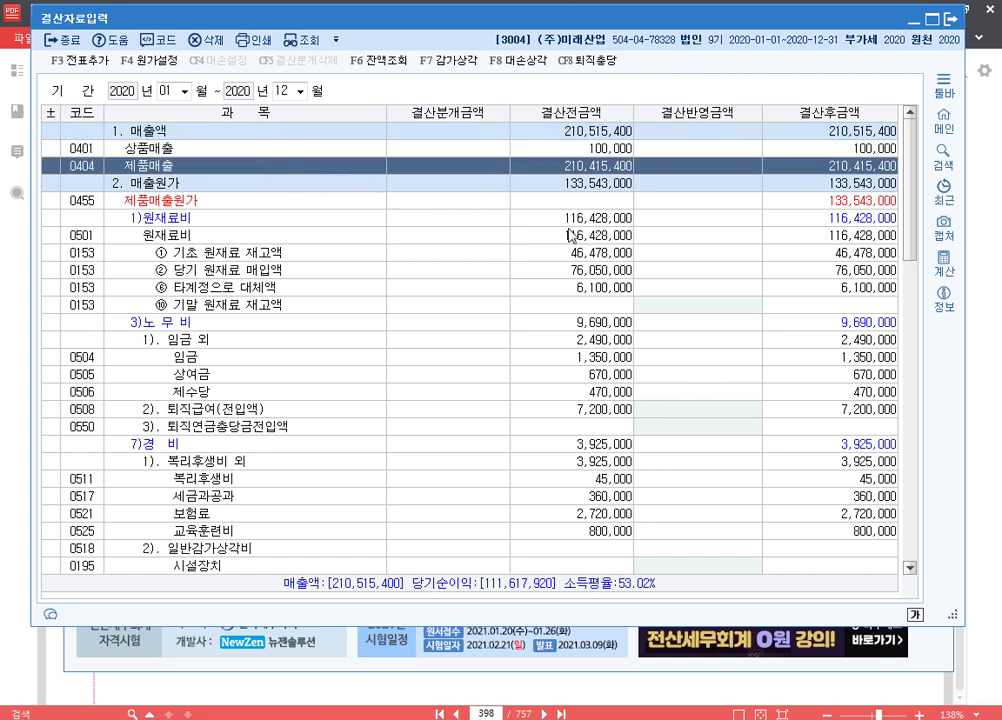
key(F12)
mouse_move(510, 97)
mouse_down()
mouse_move(519, 200)
mouse_move(642, 383)
mouse_move(634, 592)
mouse_up()
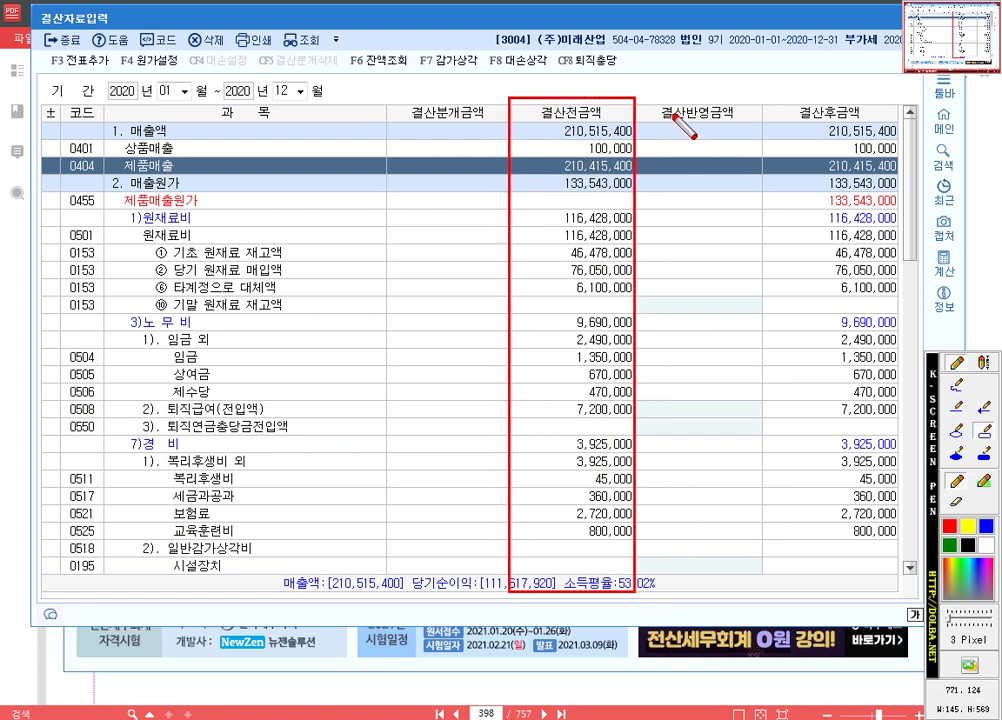
mouse_move(635, 83)
mouse_down()
mouse_move(765, 562)
mouse_move(760, 602)
mouse_up()
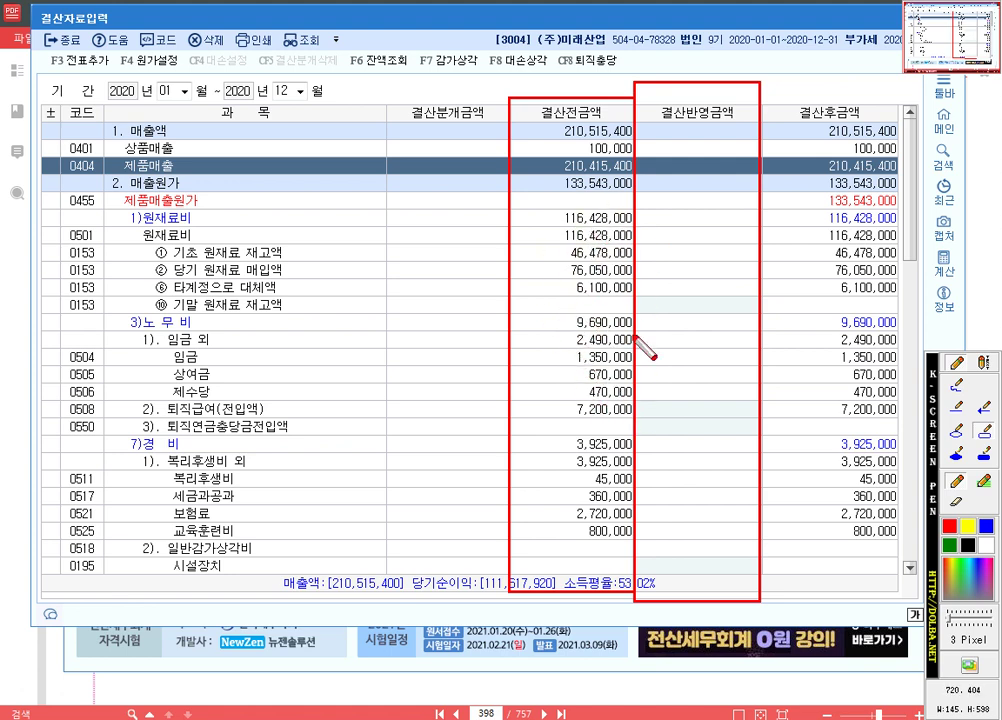
key(Escape)
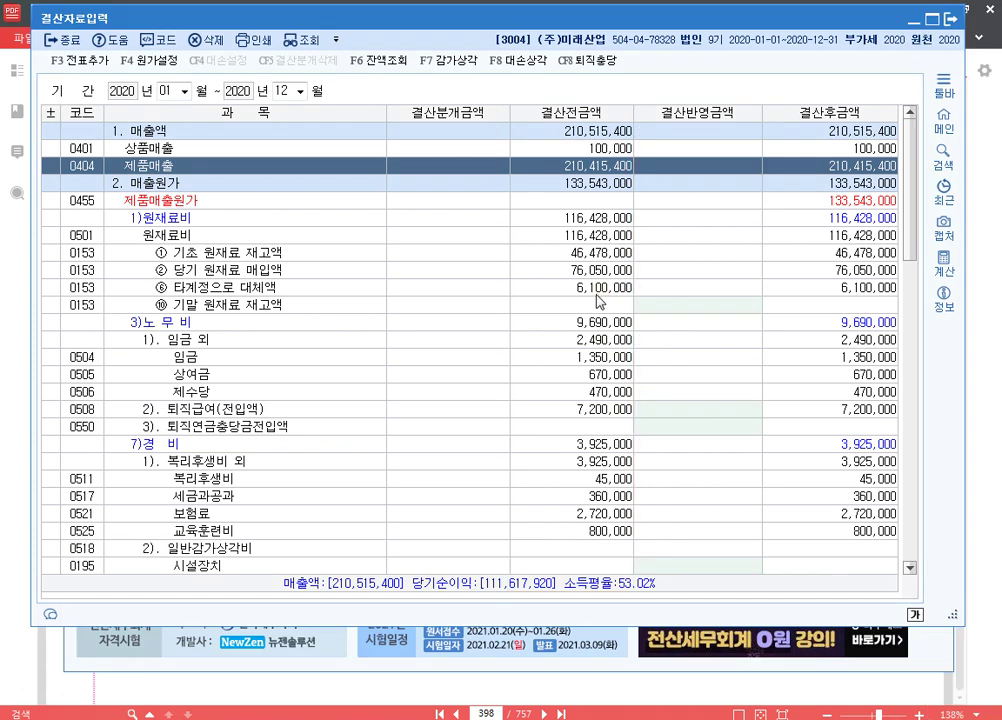
- Examine 제품매출원가 and the 원재료비 section, including the 결산반영금액 entry cell of 기말 원재료 재고액
click(186, 131)
click(220, 184)
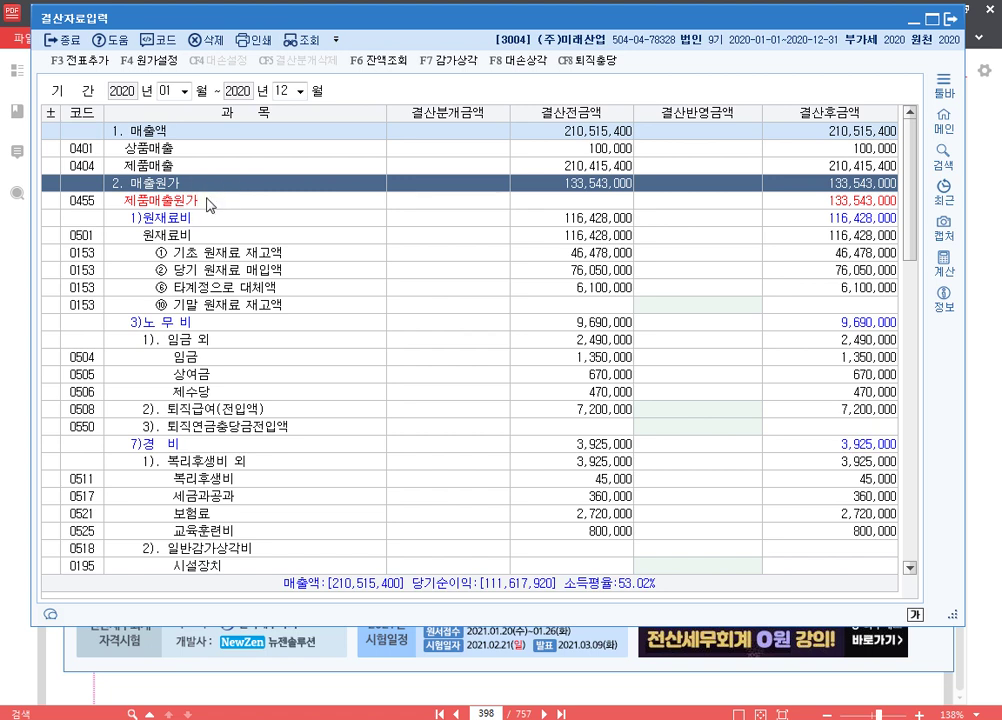
click(208, 202)
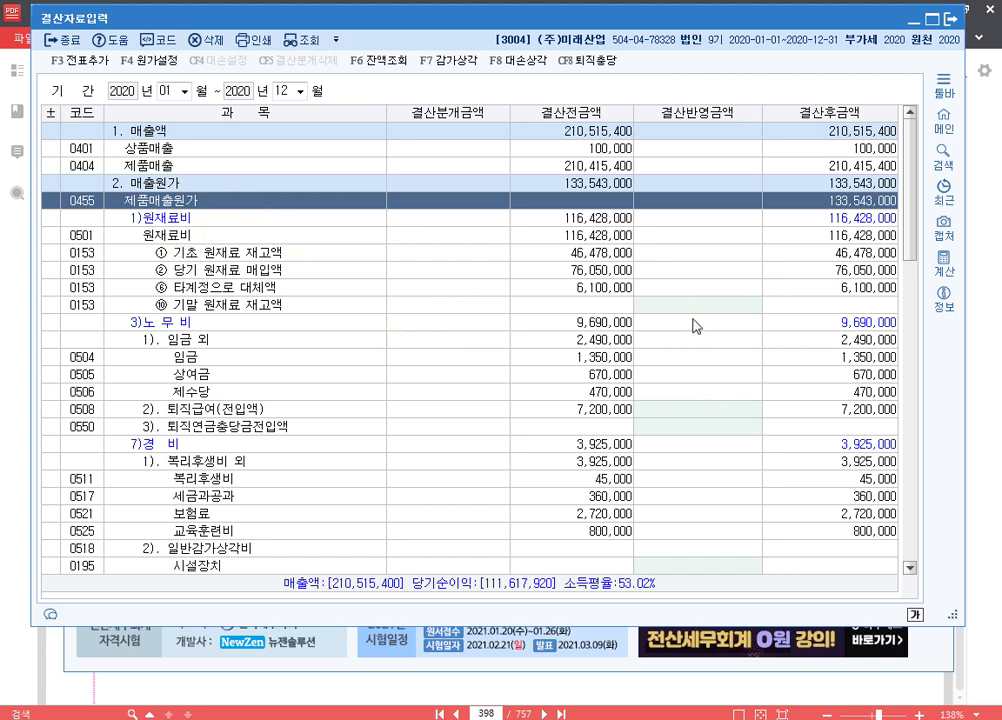
click(201, 235)
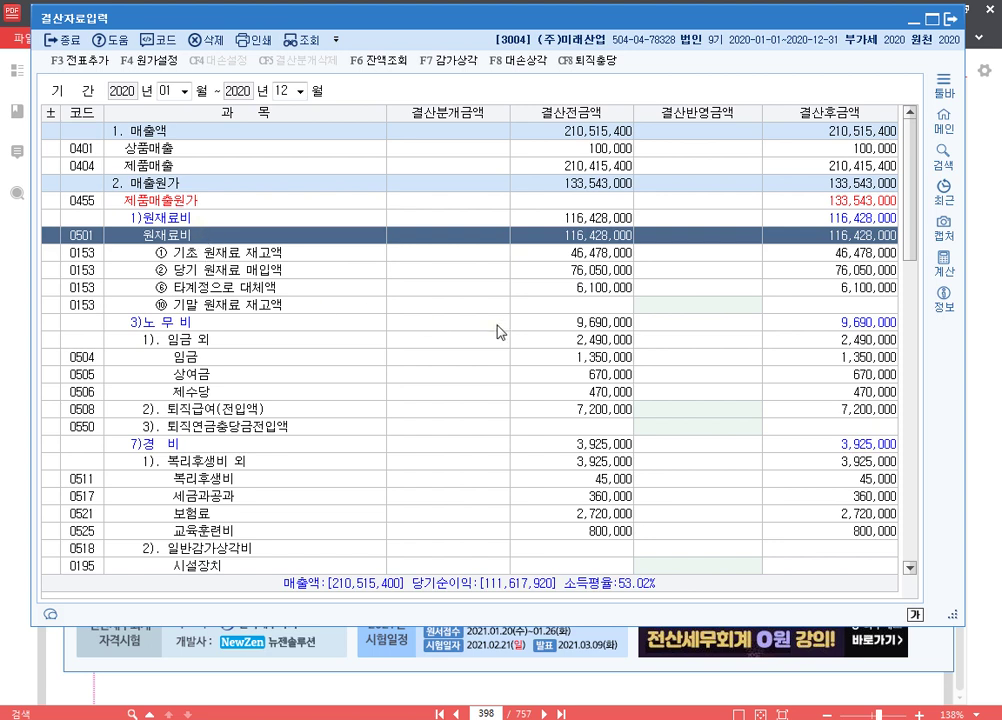
click(705, 312)
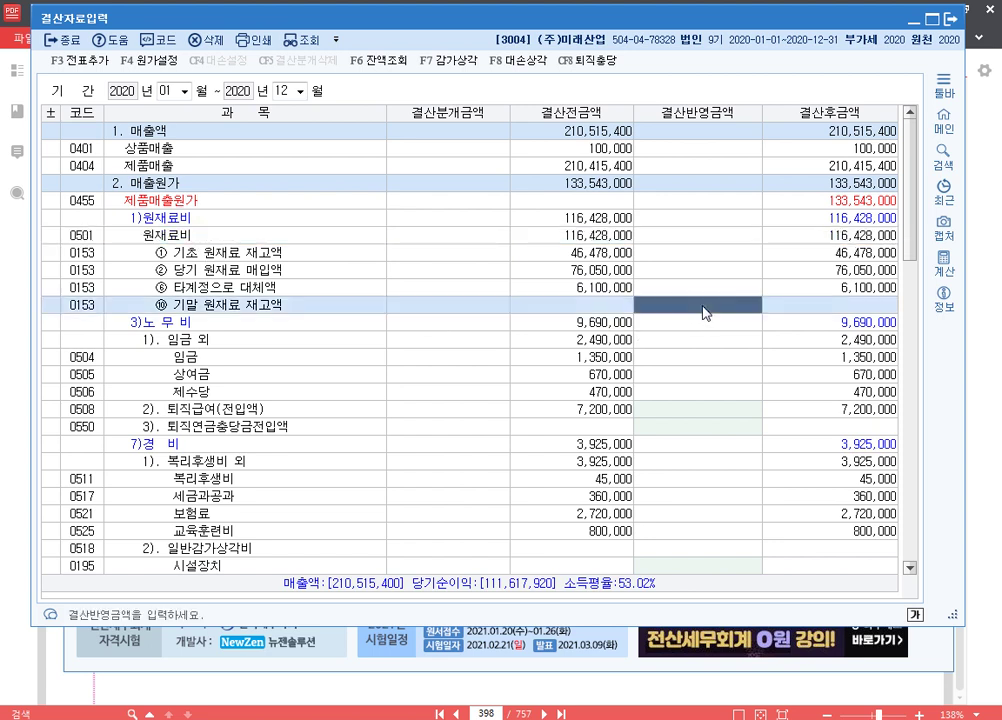
click(732, 222)
click(733, 230)
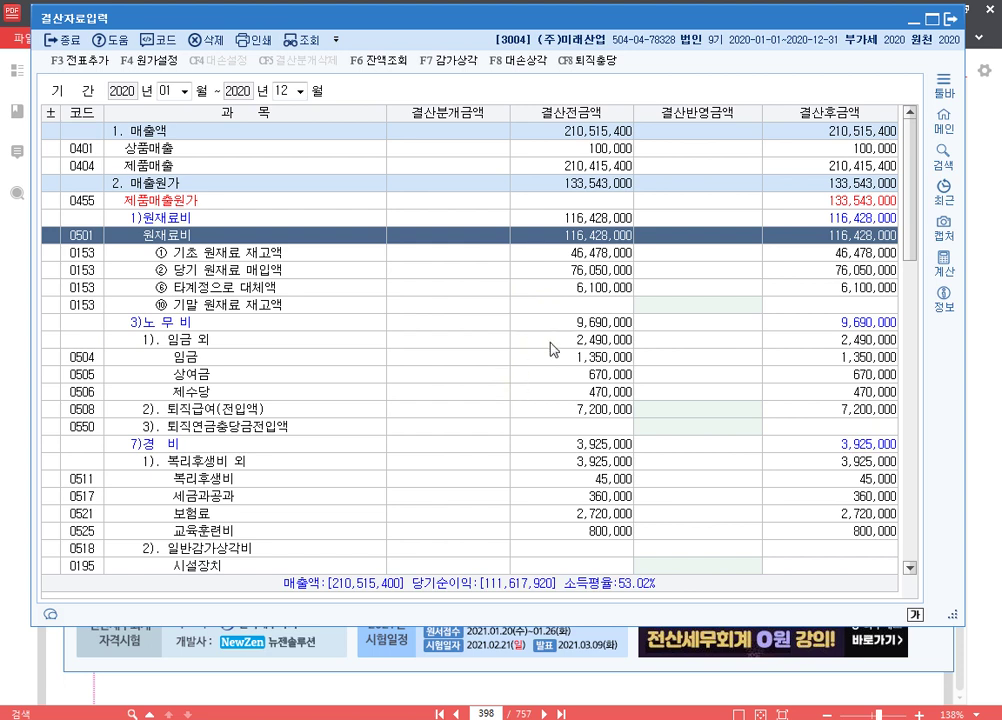
- Examine the 노무비 section, covering 임금, 상여금, 제수당 and the 결산반영금액 entry cell of 퇴직급여(전입액)
click(415, 326)
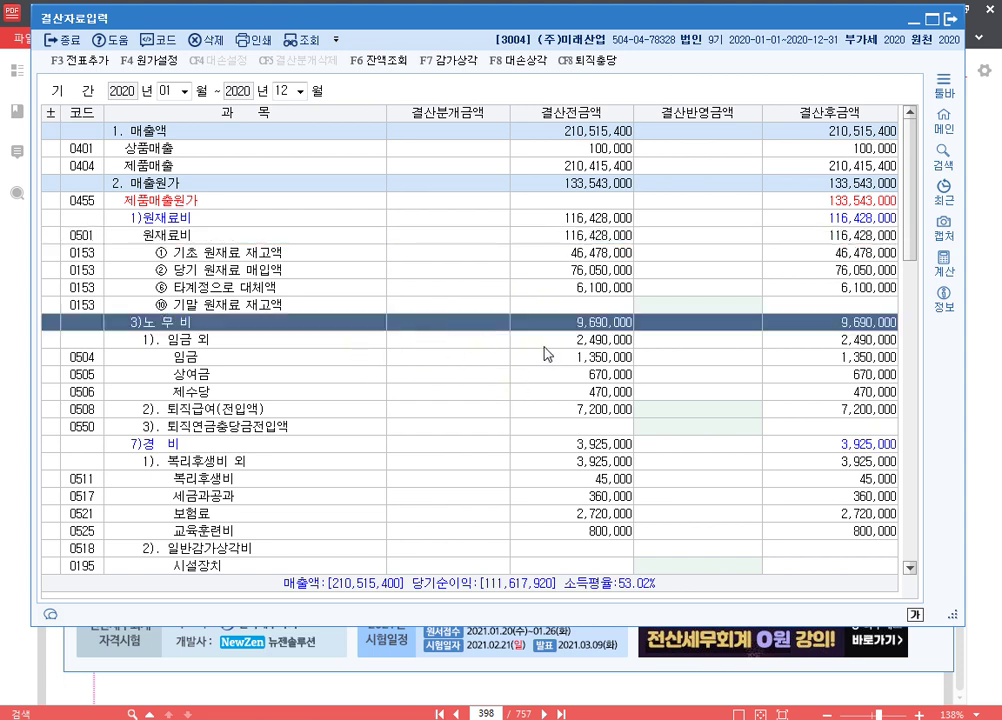
scroll(307, 354, down, 1)
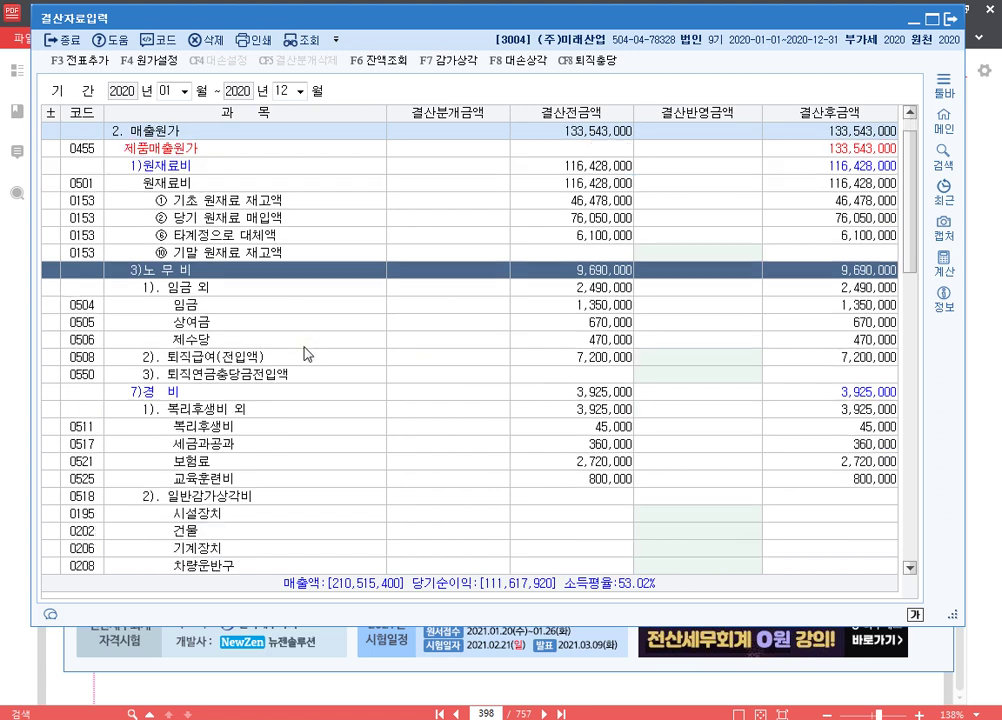
click(562, 305)
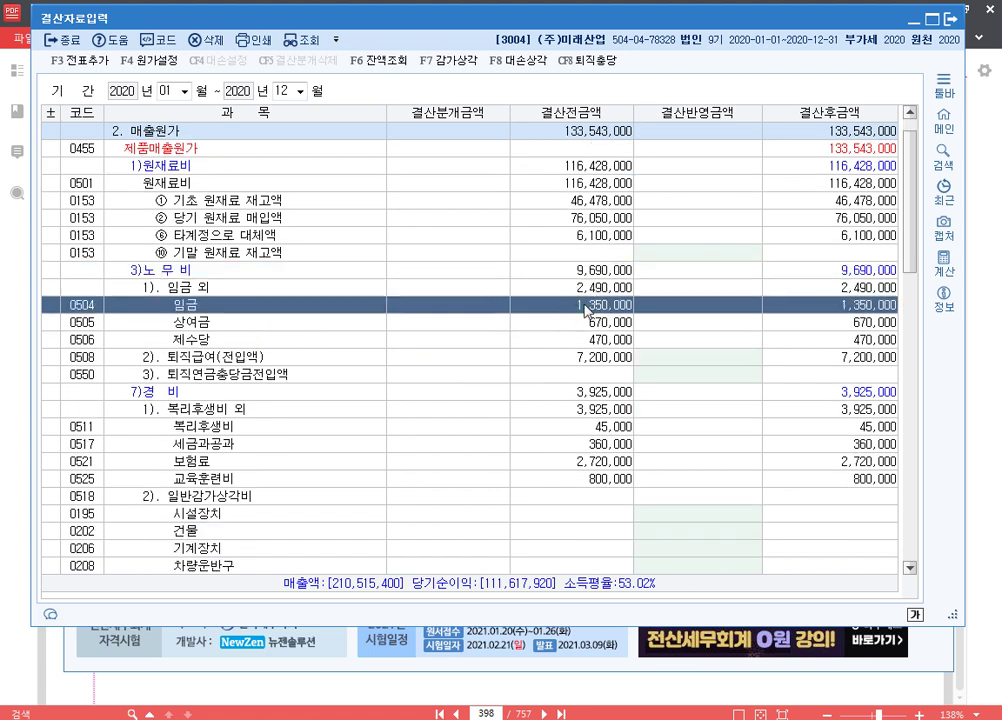
click(600, 341)
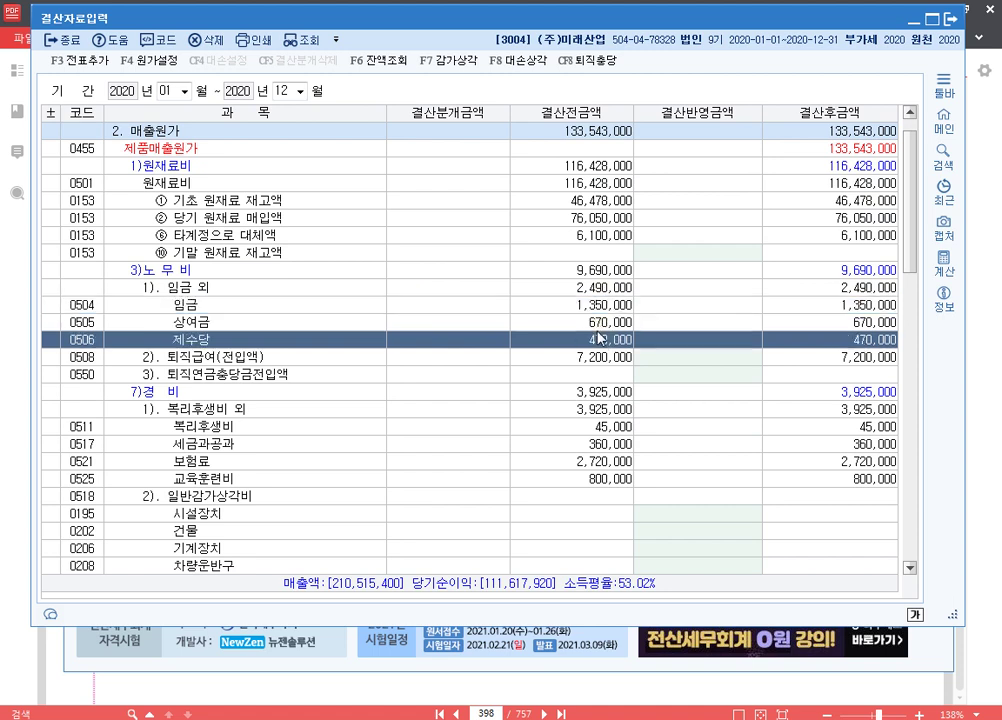
click(598, 306)
click(607, 324)
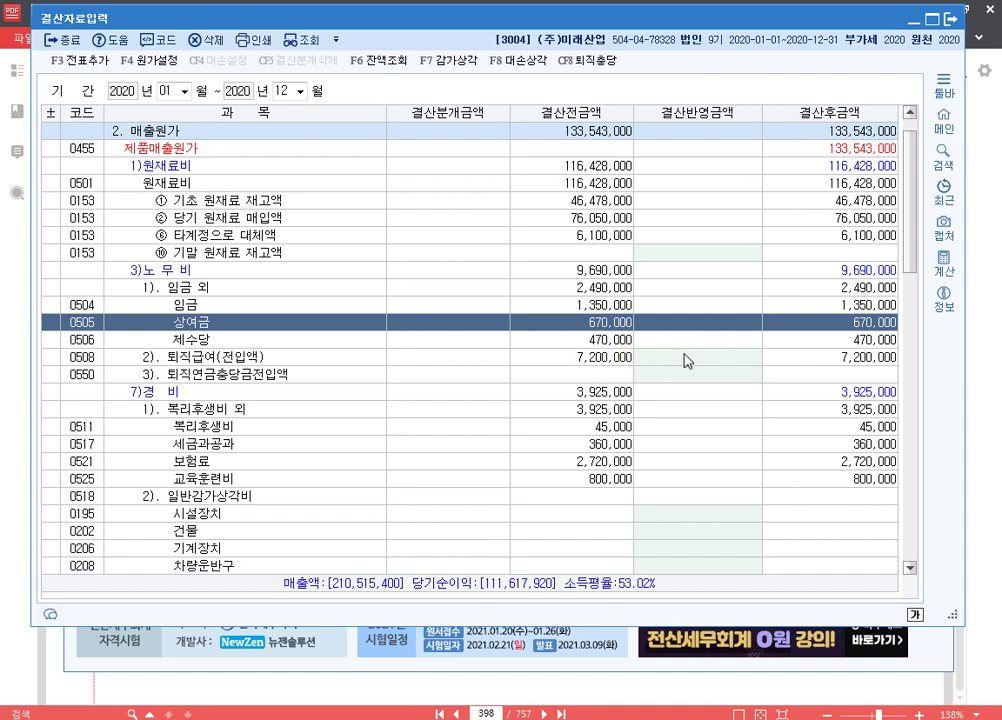
click(710, 358)
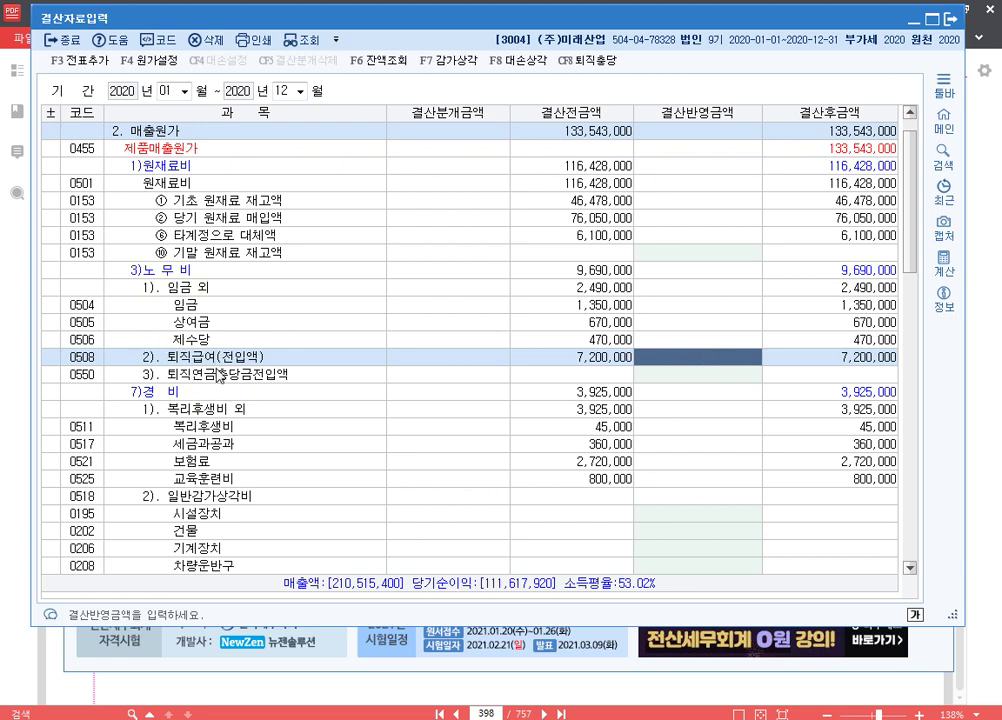
- Examine the asset entry cells under 일반감가상각비 in the 경비 section and the 당기 총제조비용 row
scroll(266, 345, down, 3)
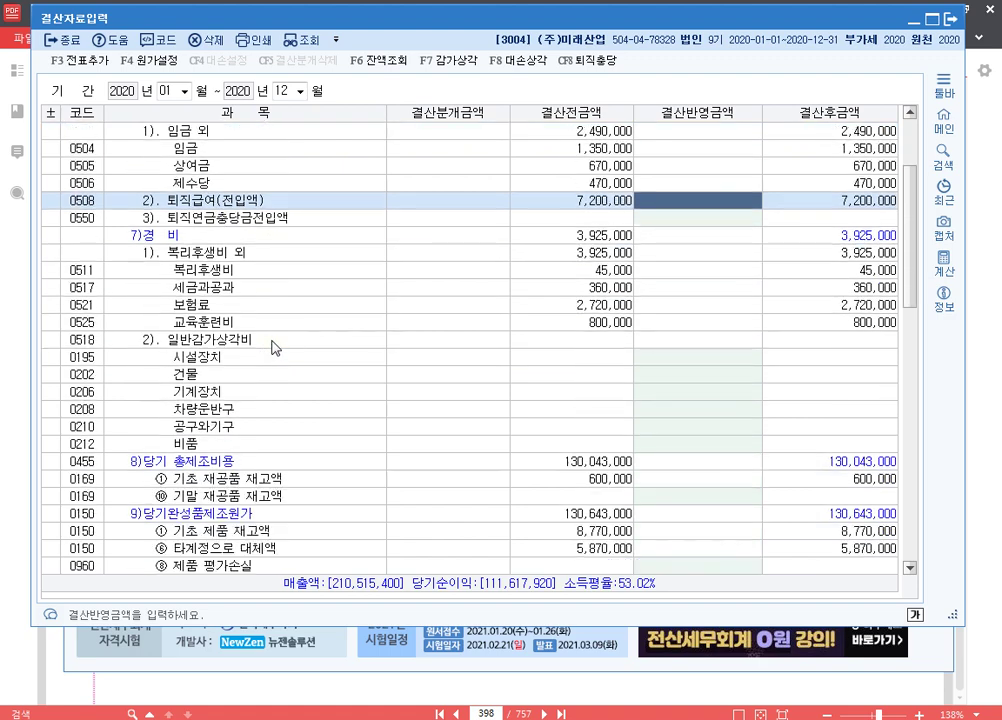
click(693, 357)
click(693, 375)
click(693, 392)
key(Down)
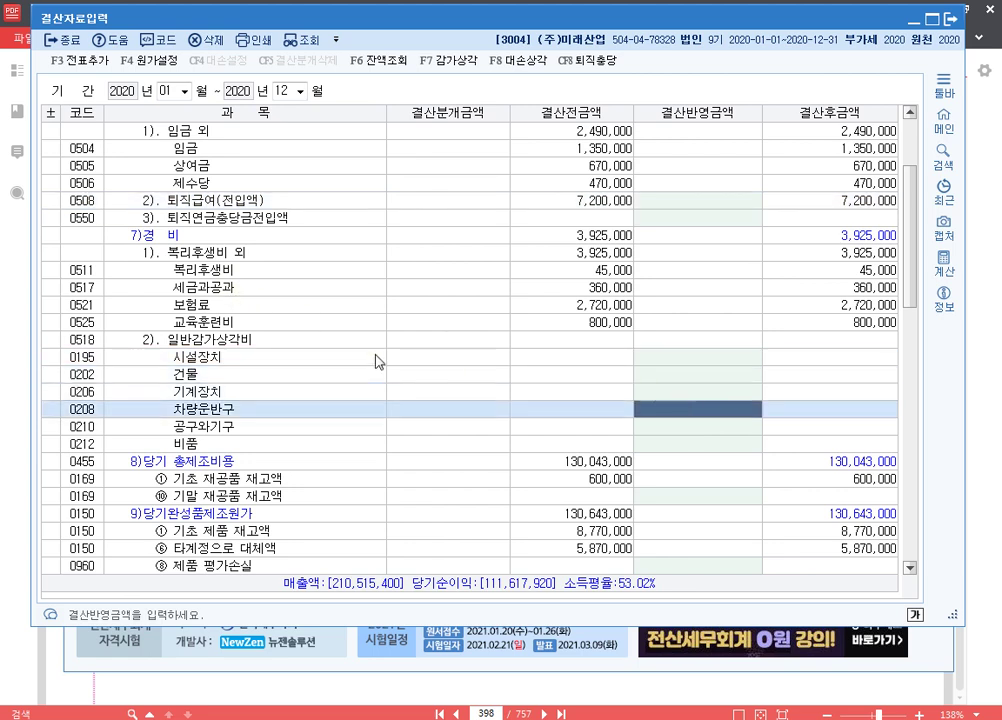
click(198, 340)
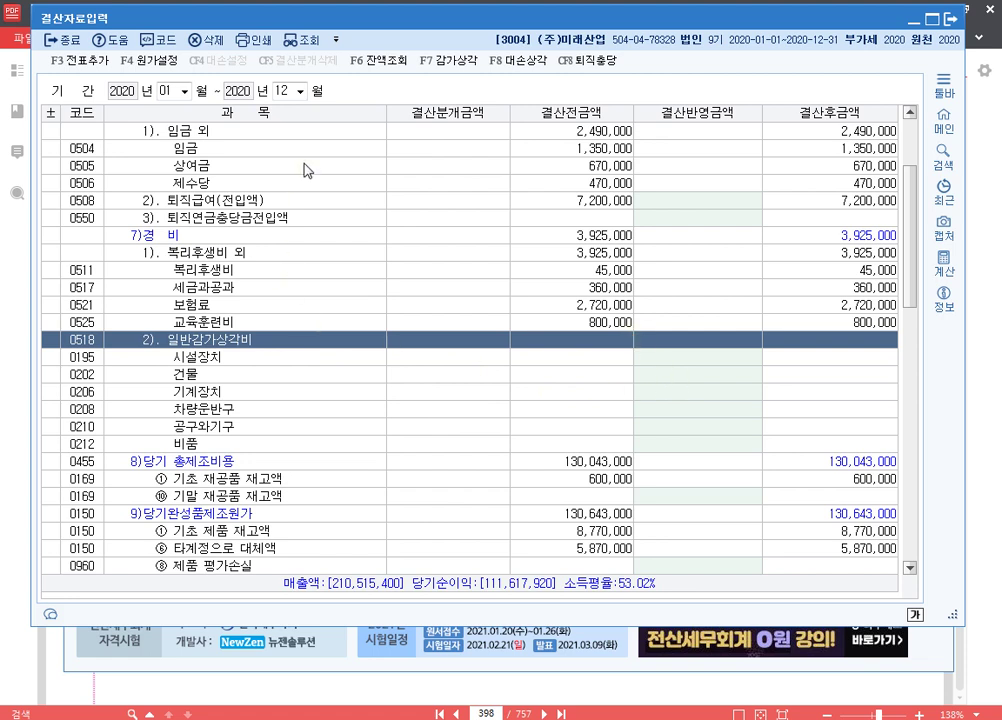
click(270, 462)
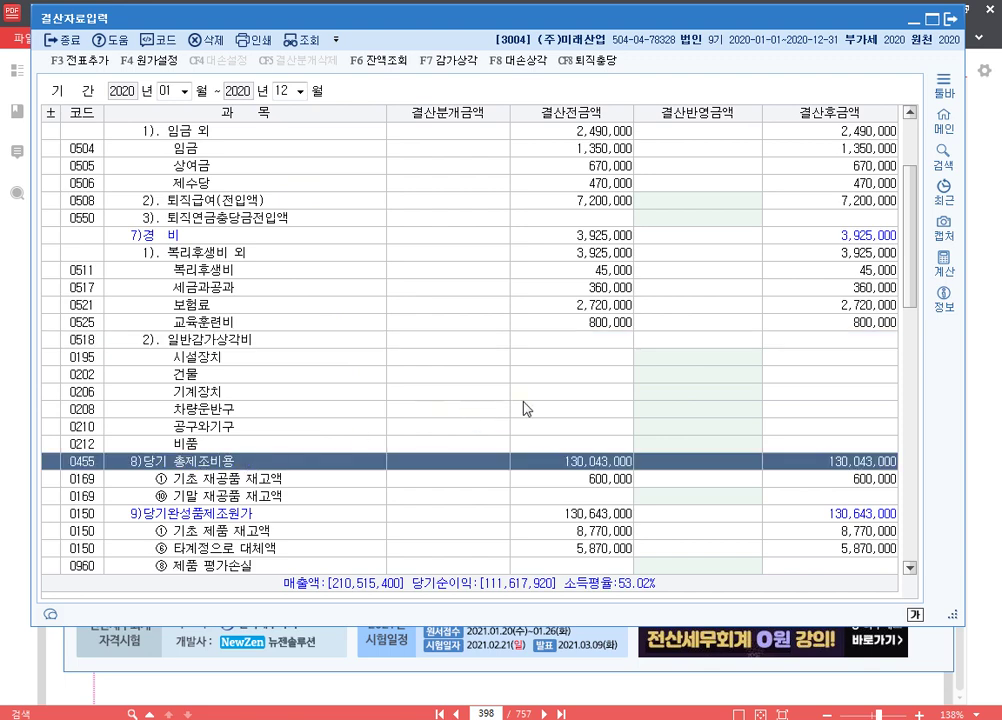
- Examine the 기초 재공품 재고액 row, the 결산반영금액 entry cell of 기말 재공품 재고액, and 당기완성품제조원가
scroll(535, 405, down, 2)
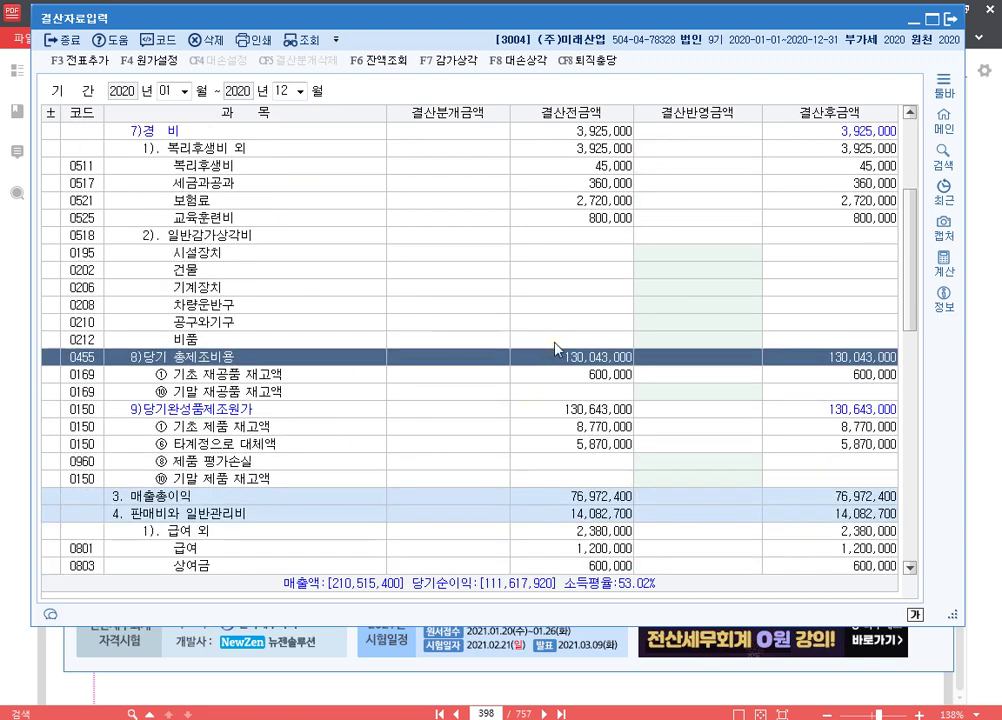
click(652, 376)
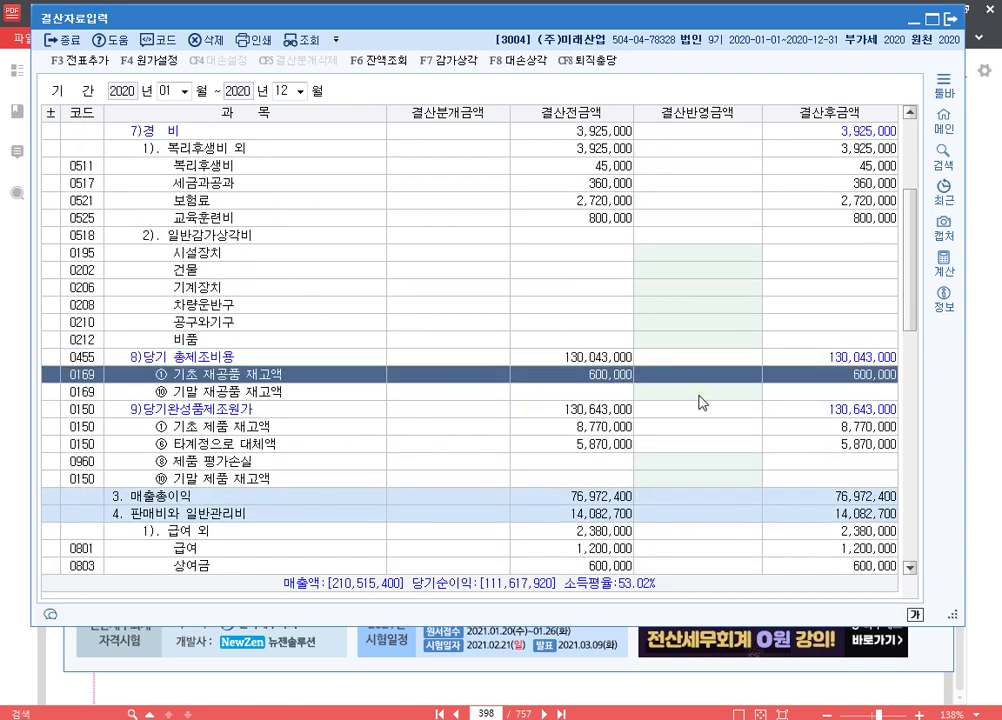
click(698, 393)
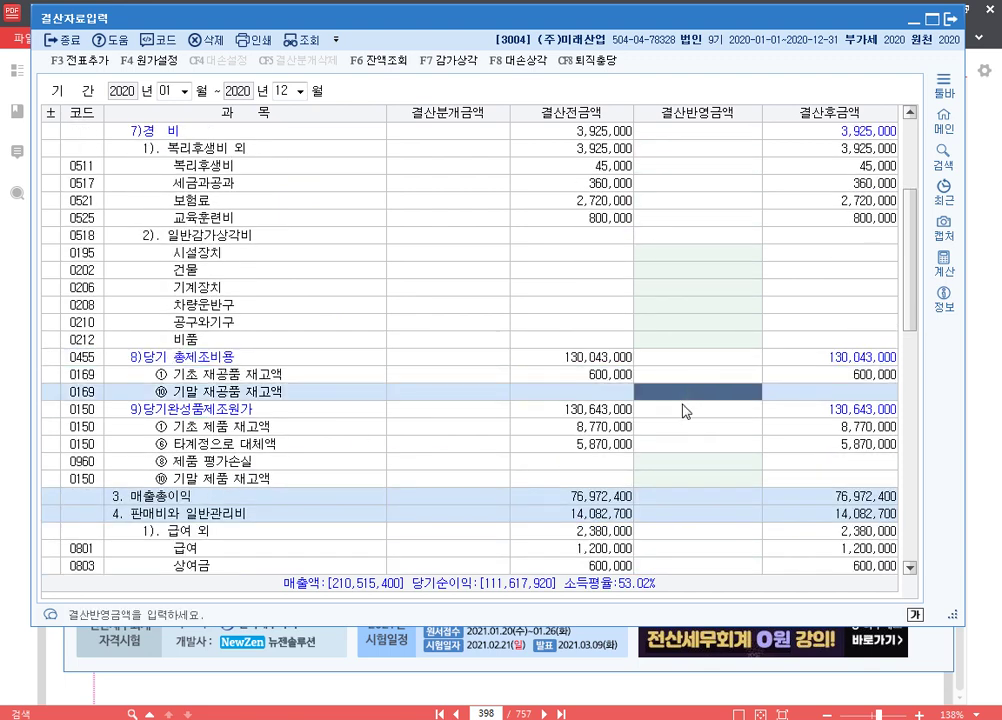
click(283, 410)
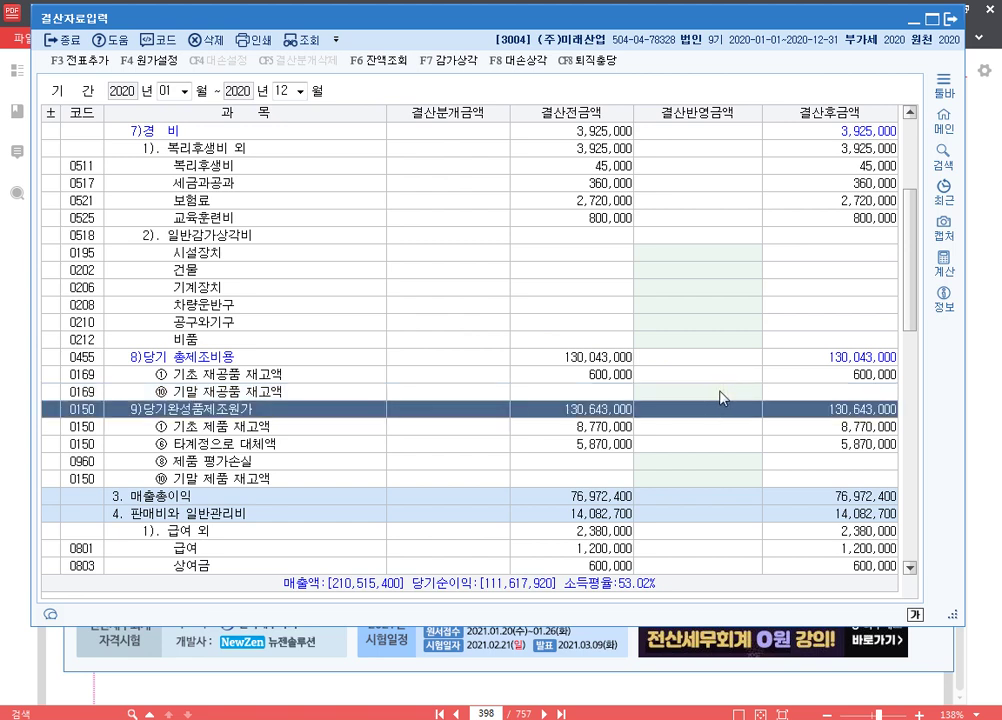
click(721, 393)
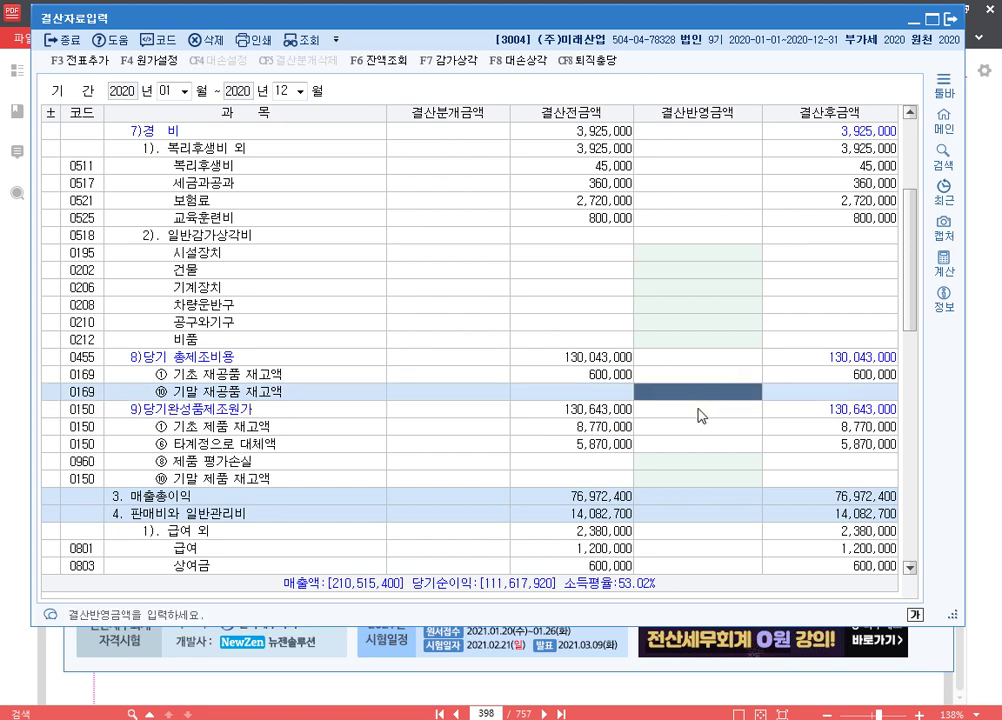
click(698, 416)
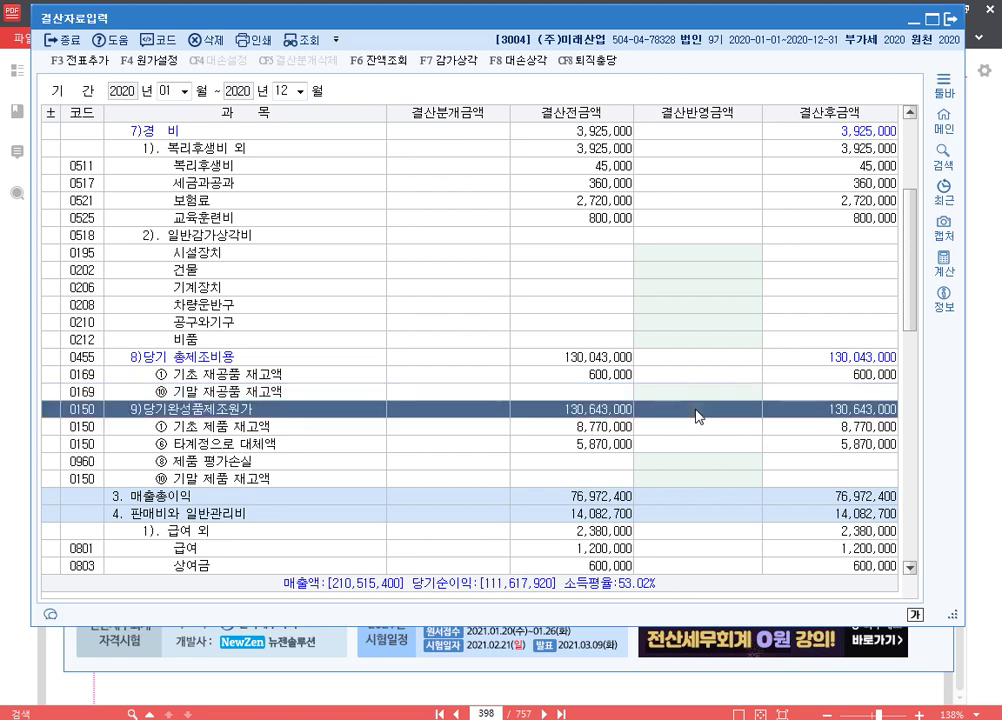
- Examine the 기초 제품 재고액 and 타계정으로 대체액 rows and the 결산반영금액 entry cell of 기말 제품 재고액
scroll(698, 416, down, 1)
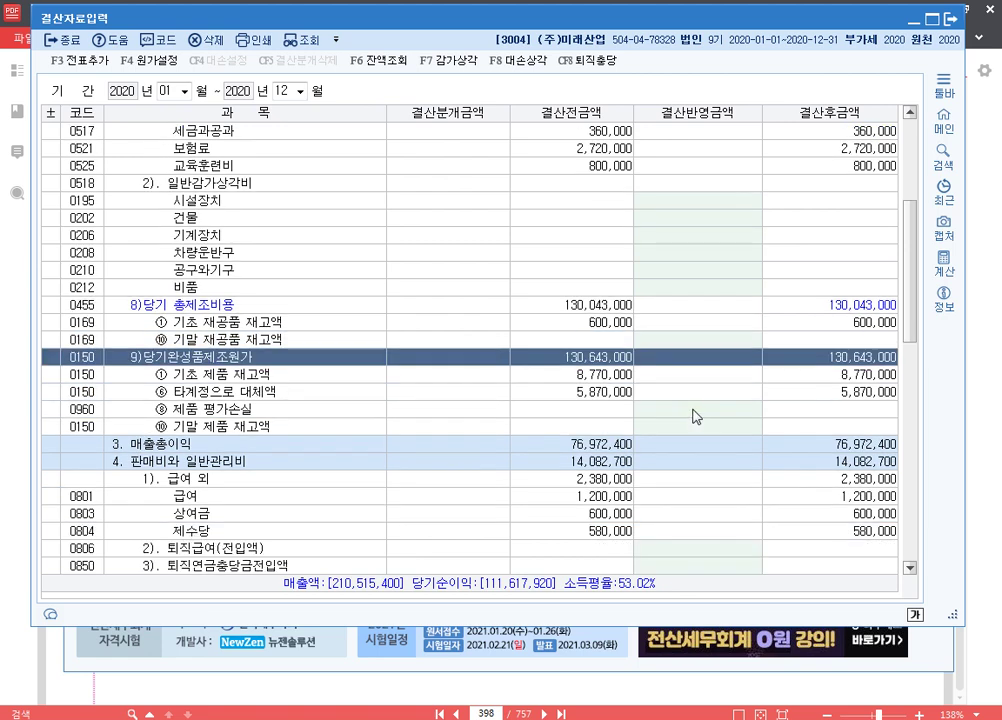
click(719, 378)
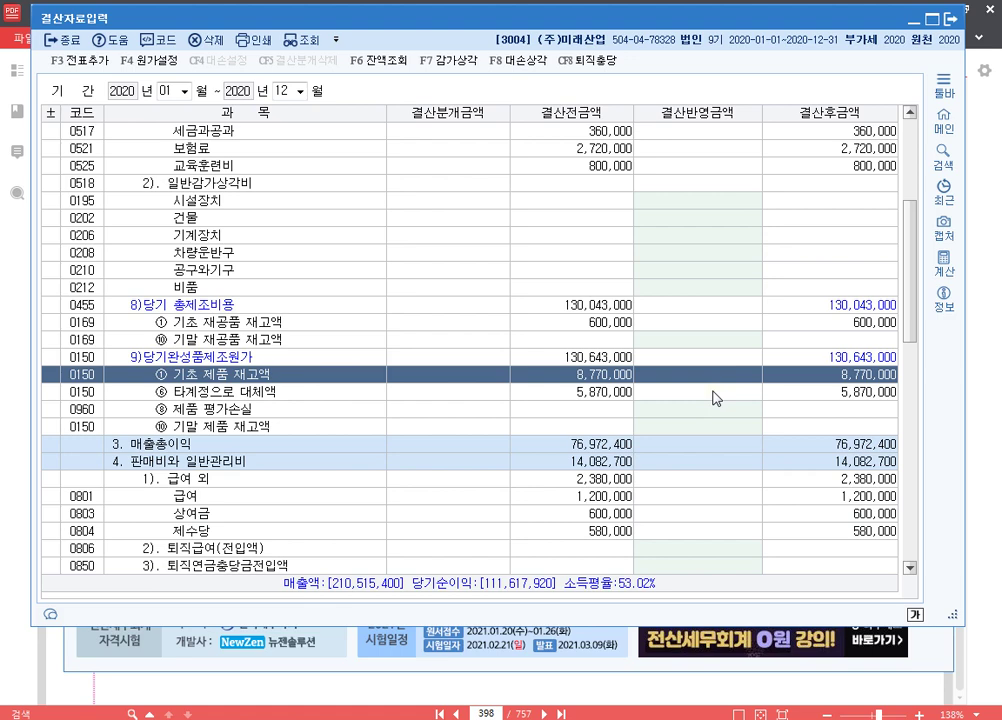
click(712, 393)
click(710, 427)
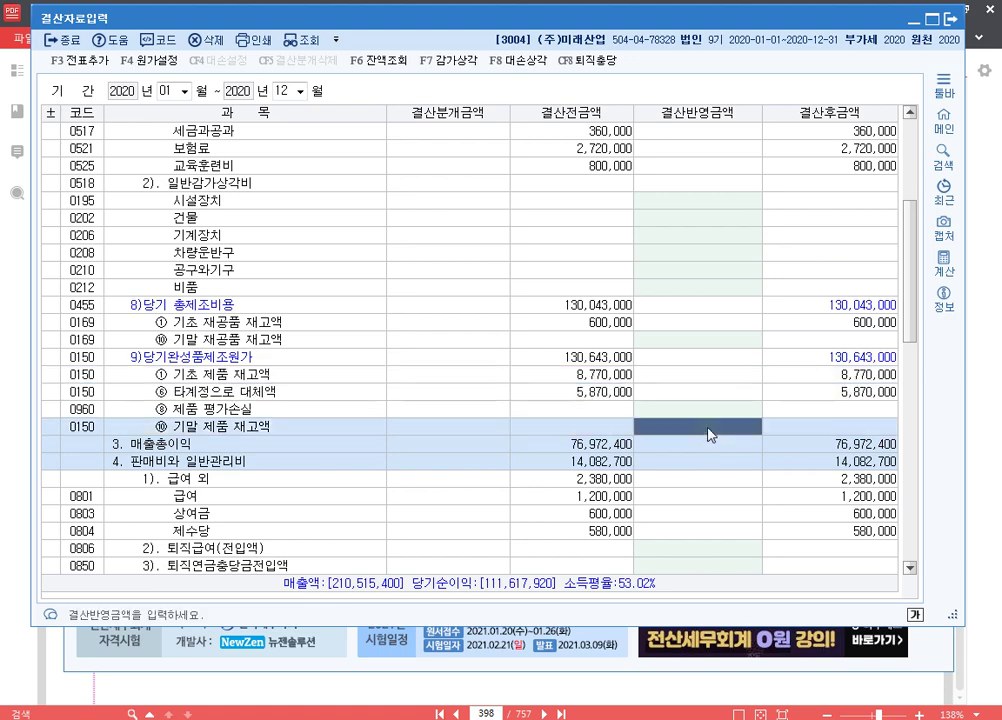
- Review the whole 매출원가 section again, from 제품매출원가 at its start down to 매출총이익
scroll(707, 374, up, 7)
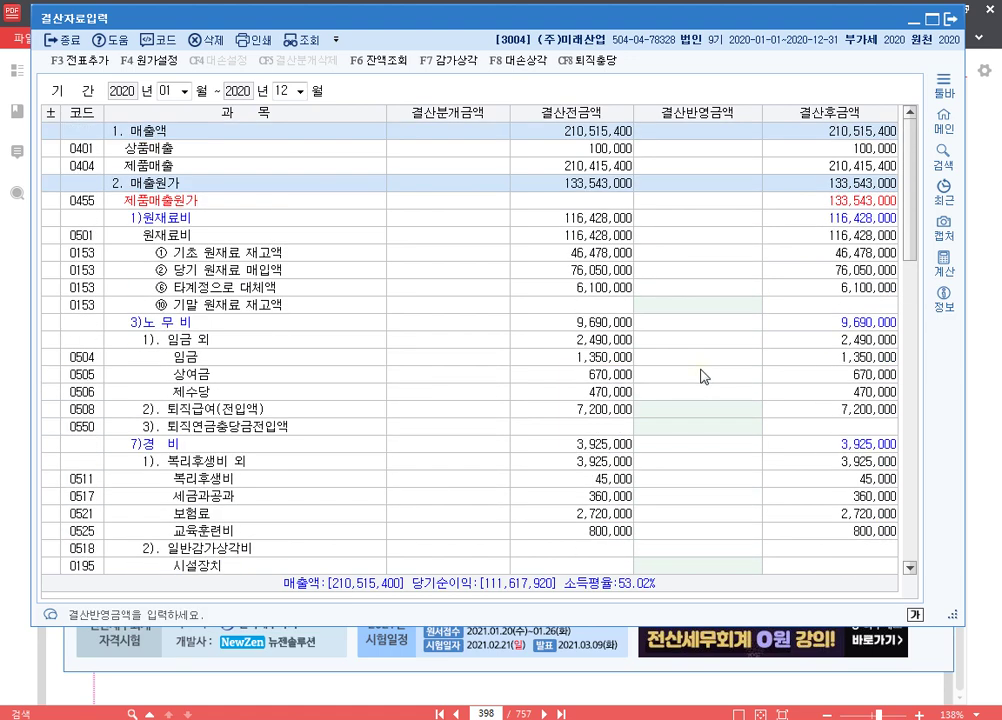
click(716, 205)
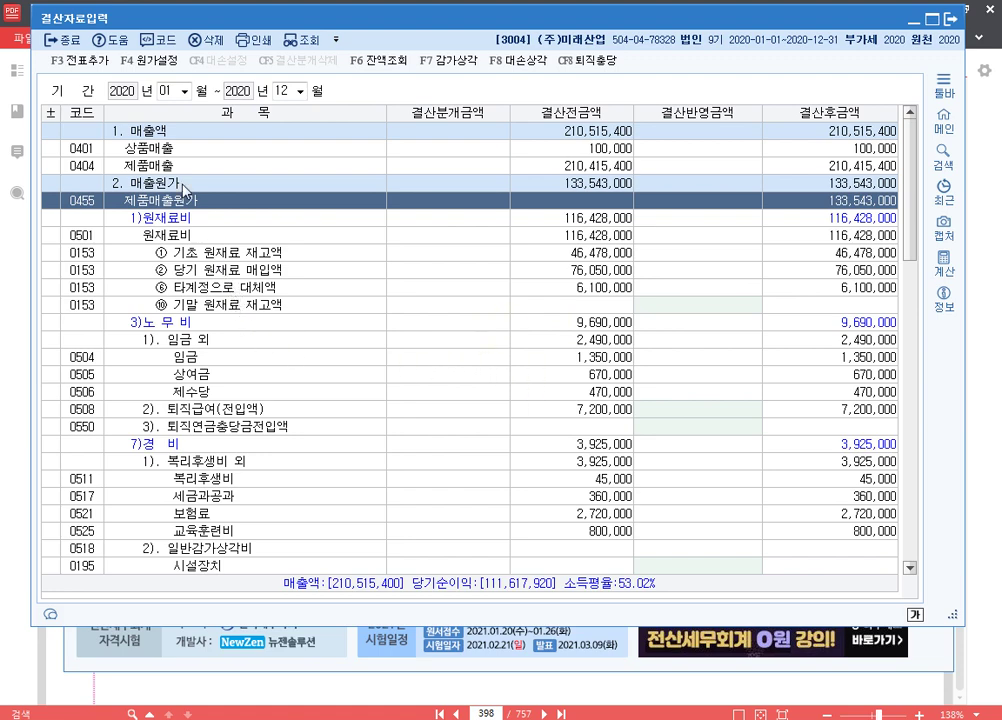
key(Up)
scroll(197, 220, down, 1)
scroll(90, 230, down, 4)
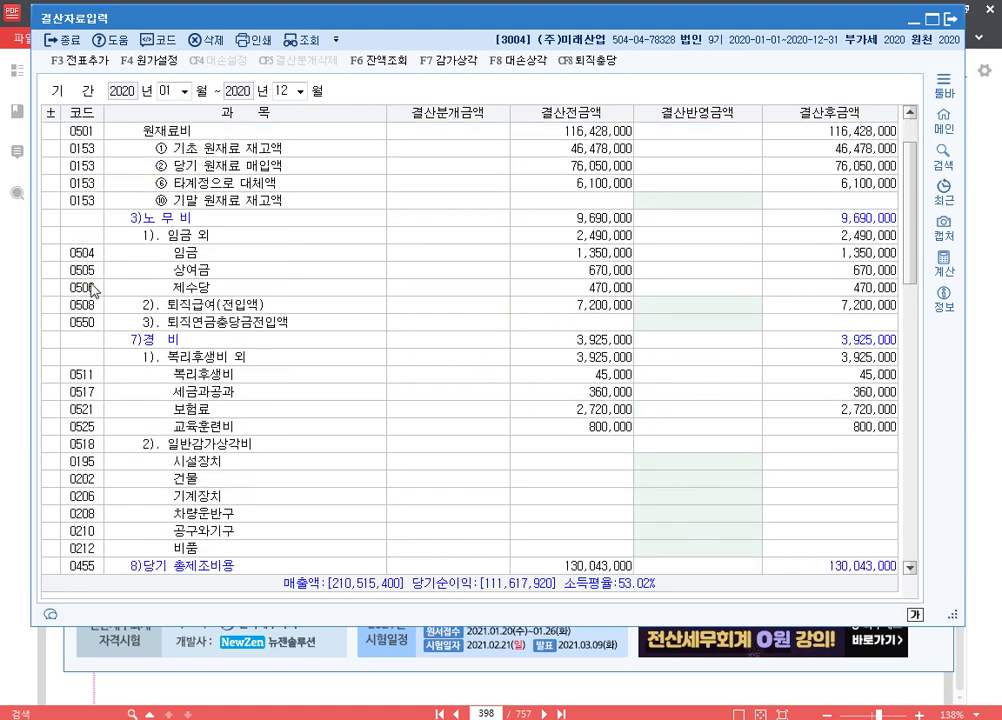
scroll(115, 388, down, 1)
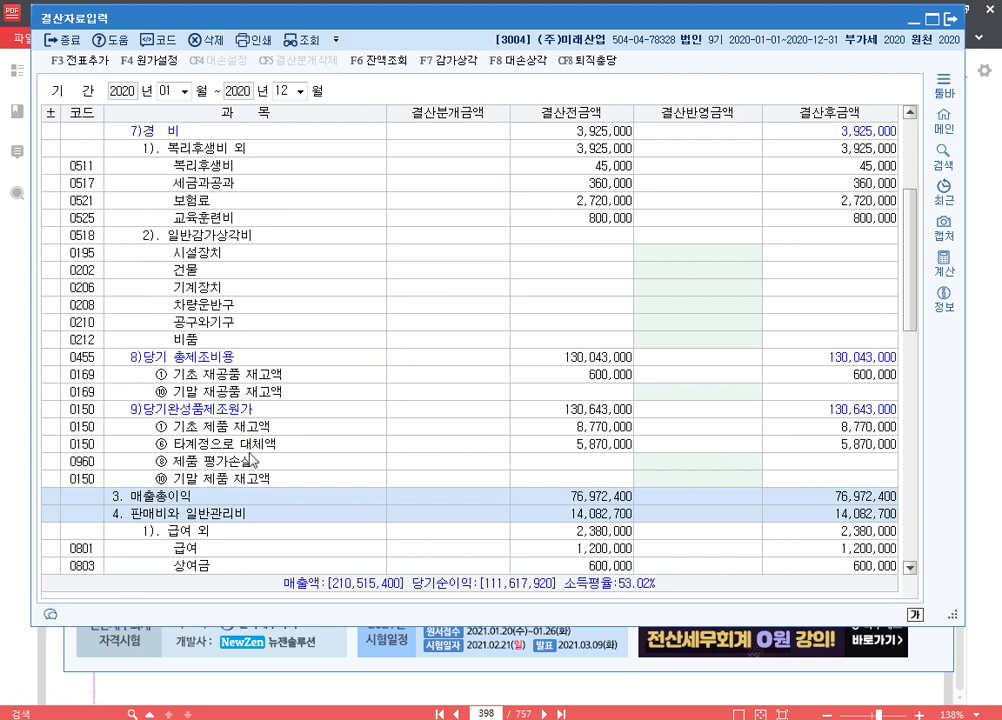
click(307, 505)
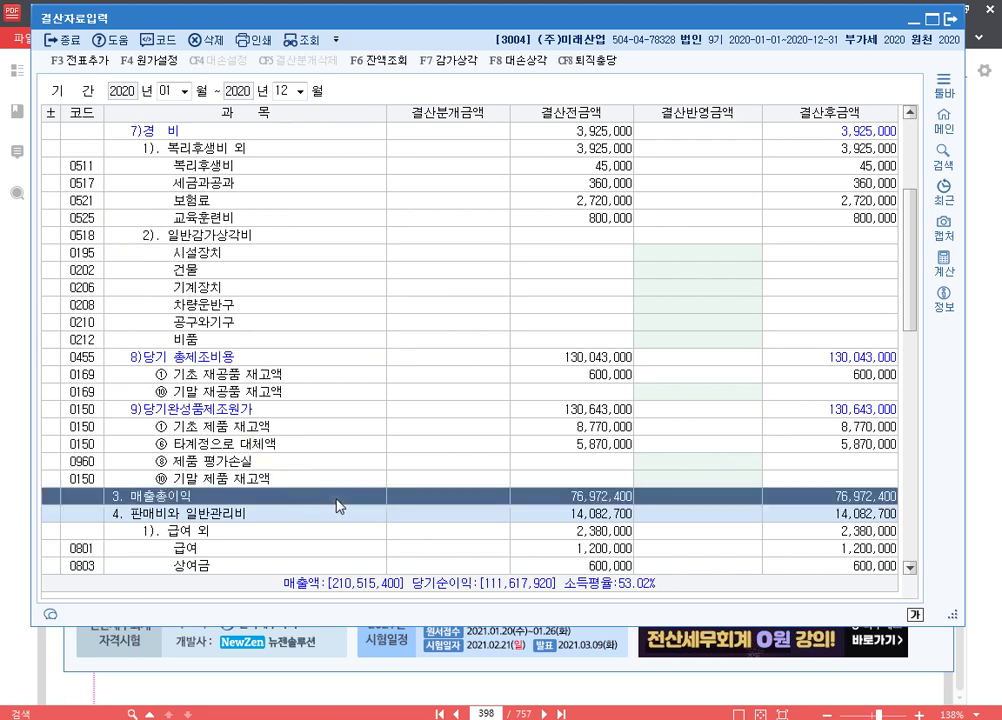
scroll(350, 495, down, 3)
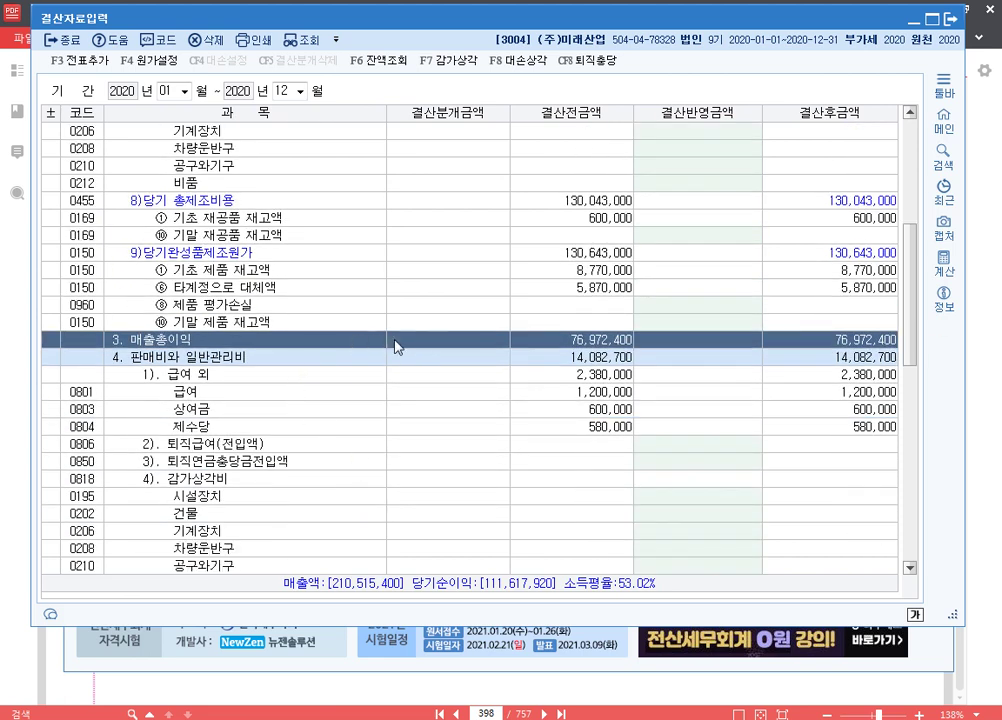
- Compare the manufacturing cost rows above 매출총이익 with the 퇴직급여(전입액) row below it
click(316, 167)
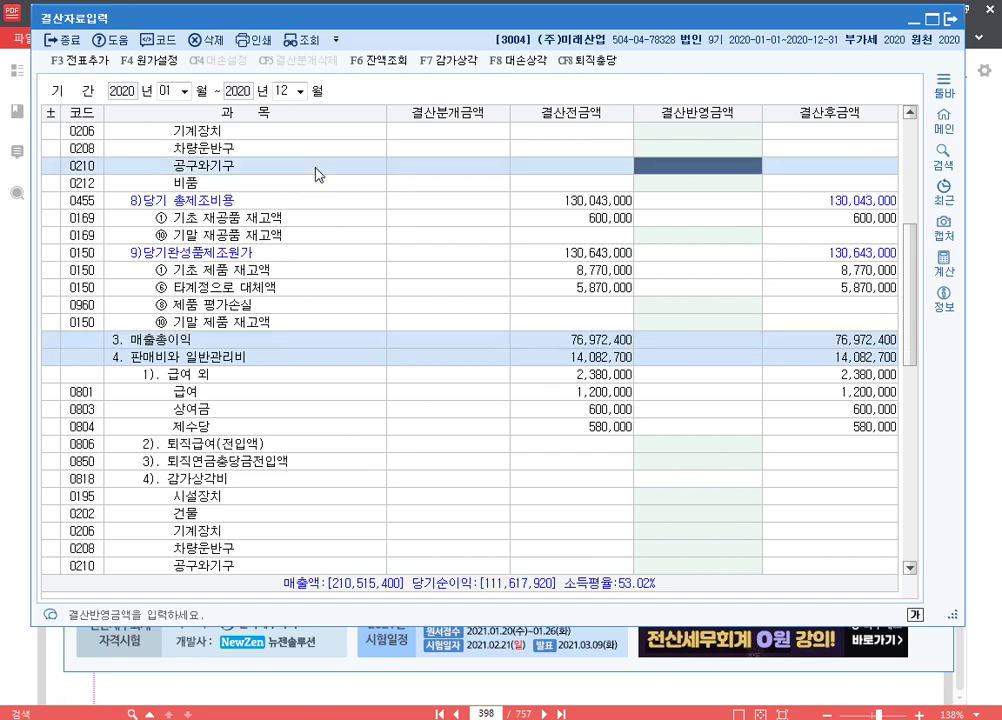
click(314, 344)
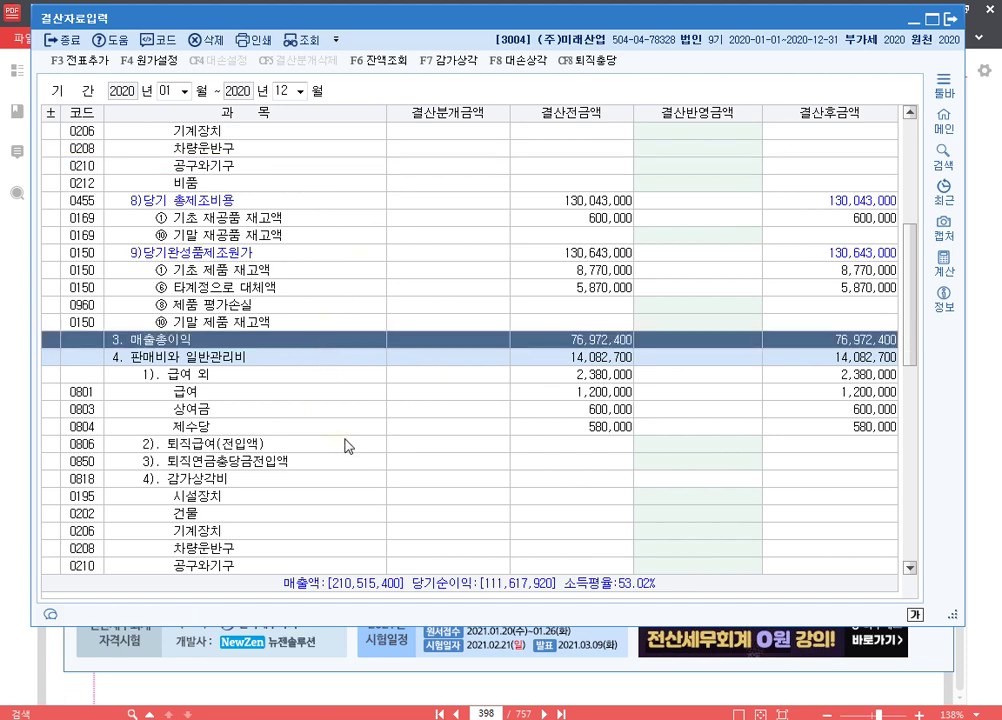
click(348, 446)
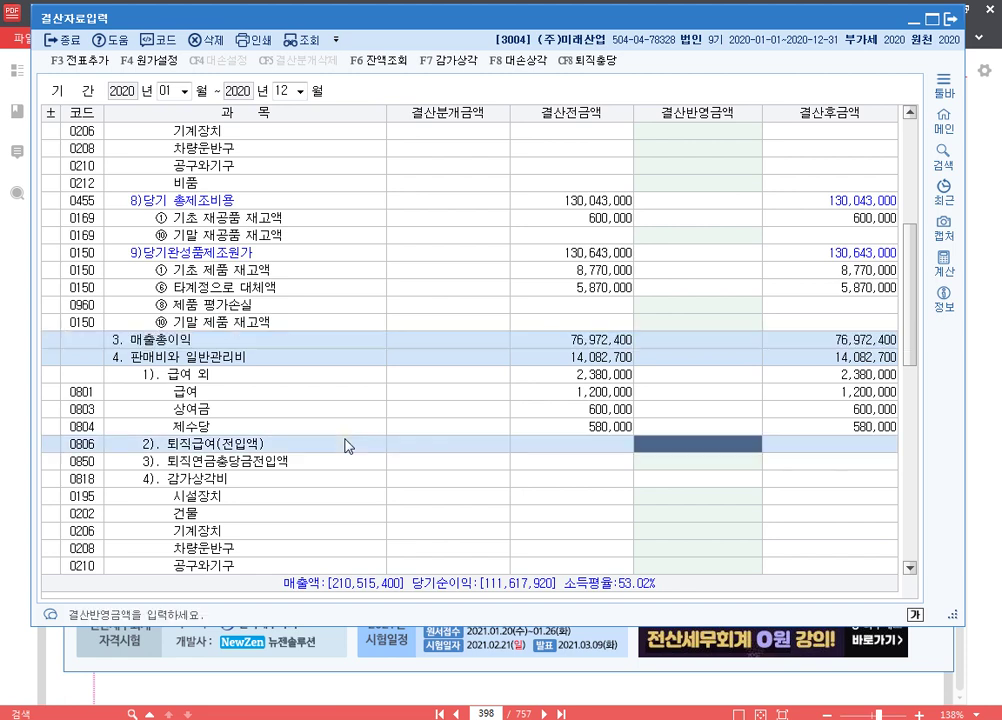
click(396, 340)
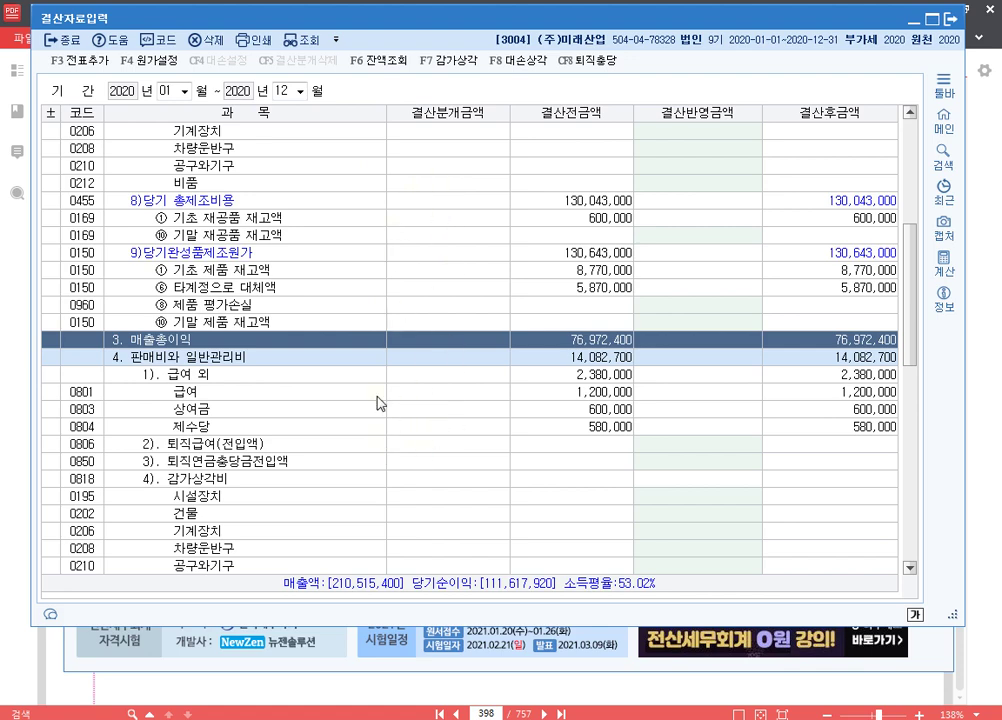
- Examine 판매비와 일반관리비, covering 급여 외 and the 결산반영금액 entry cell of 퇴직급여(전입액)
scroll(385, 376, down, 2)
click(367, 255)
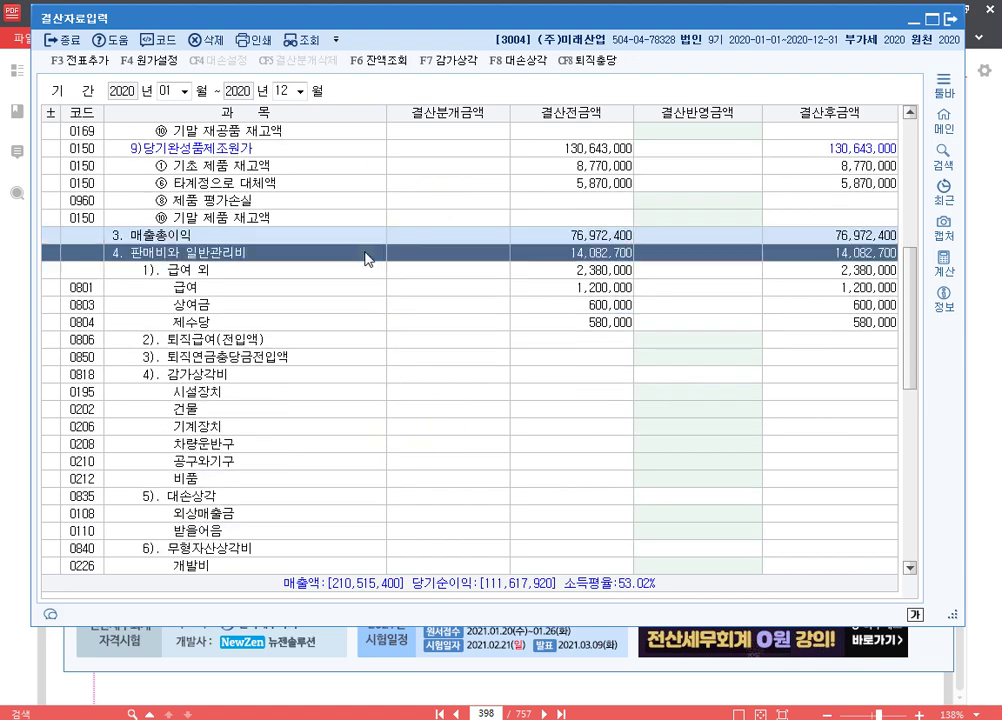
scroll(405, 270, down, 1)
click(355, 224)
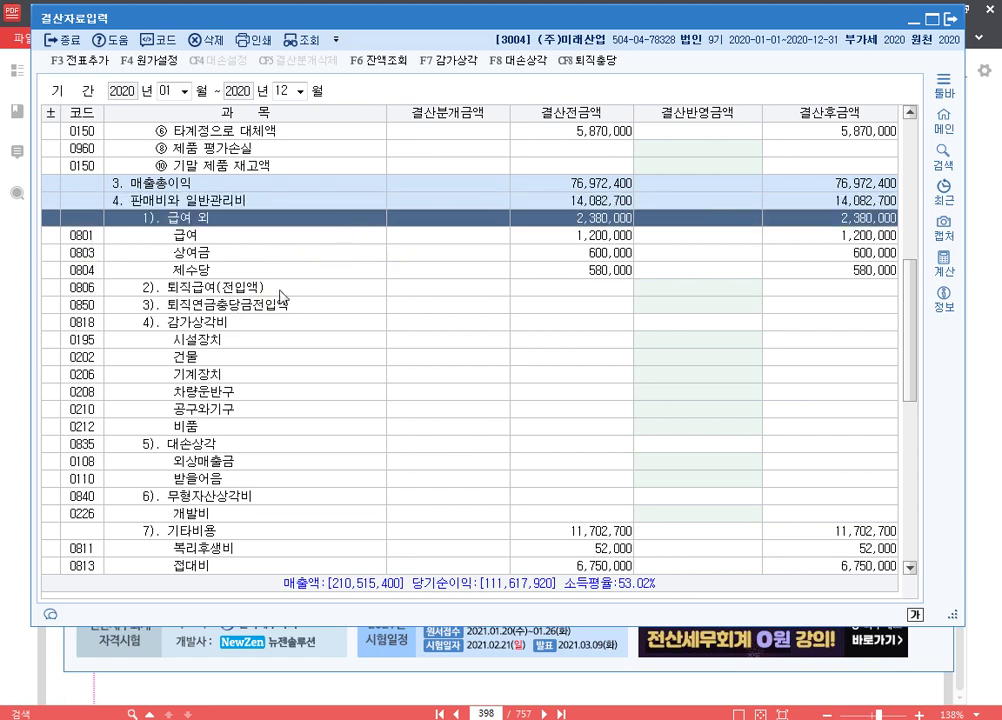
click(647, 290)
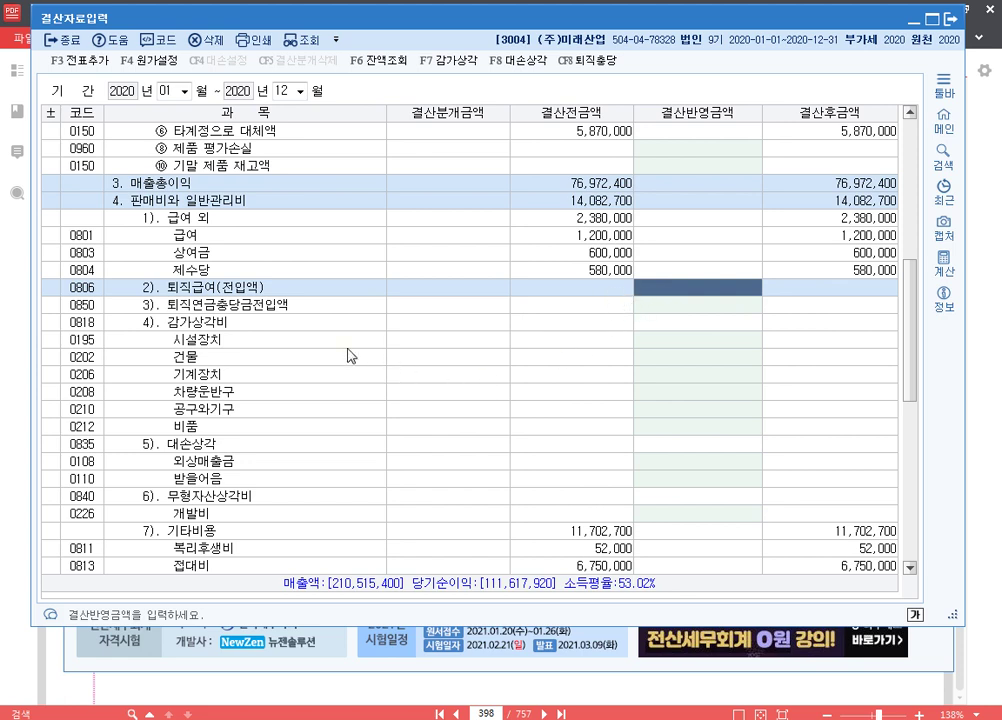
- Examine 감가상각비 under 판매비와 일반관리비 and the 결산반영금액 entry cells of its assets, from 건물 to 비품
click(264, 323)
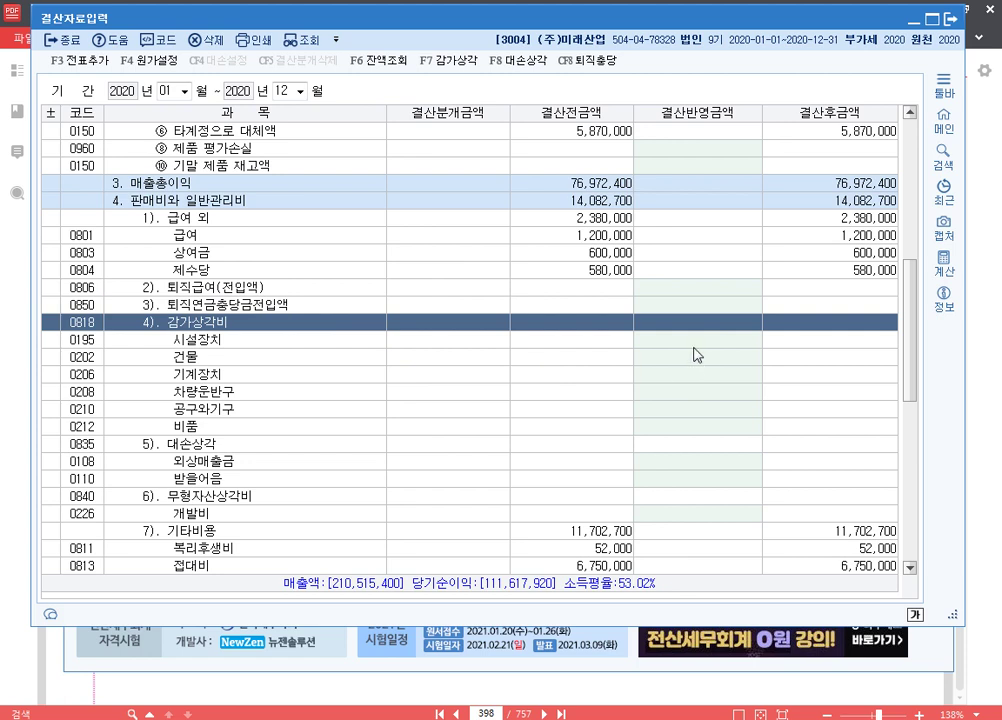
click(695, 359)
click(698, 375)
click(700, 396)
click(701, 410)
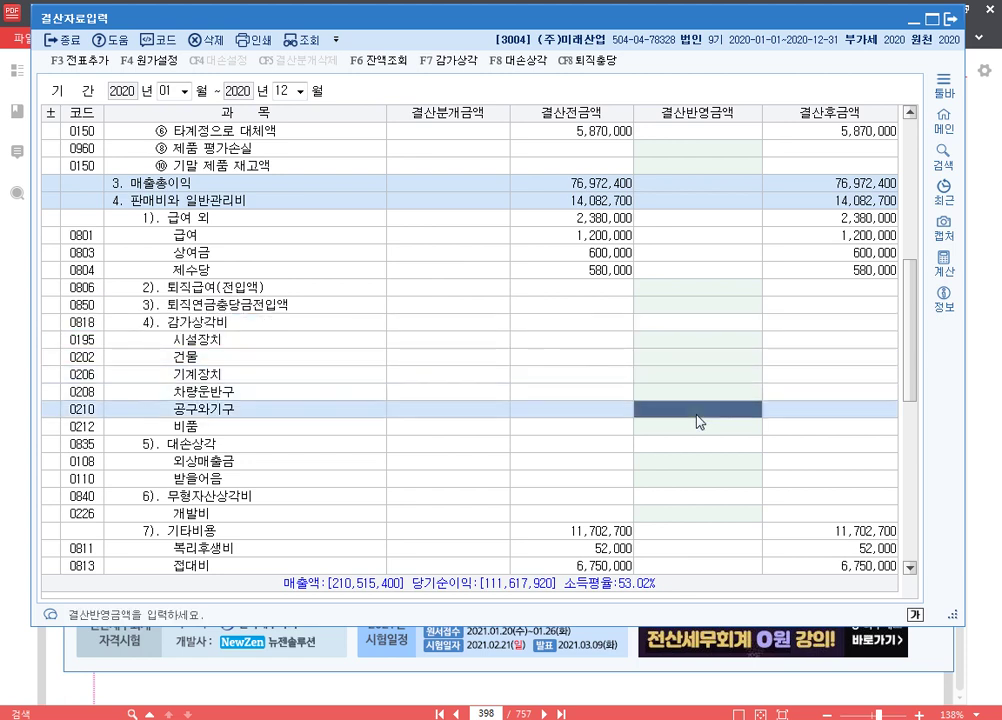
click(690, 375)
click(90, 323)
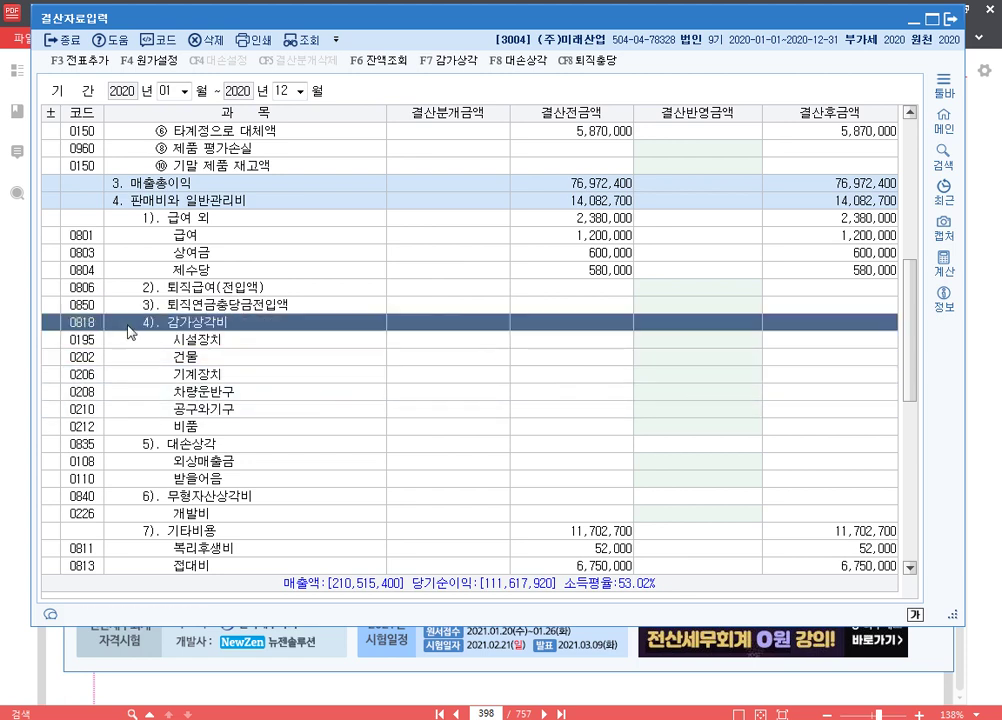
click(212, 357)
click(214, 379)
click(216, 390)
click(236, 428)
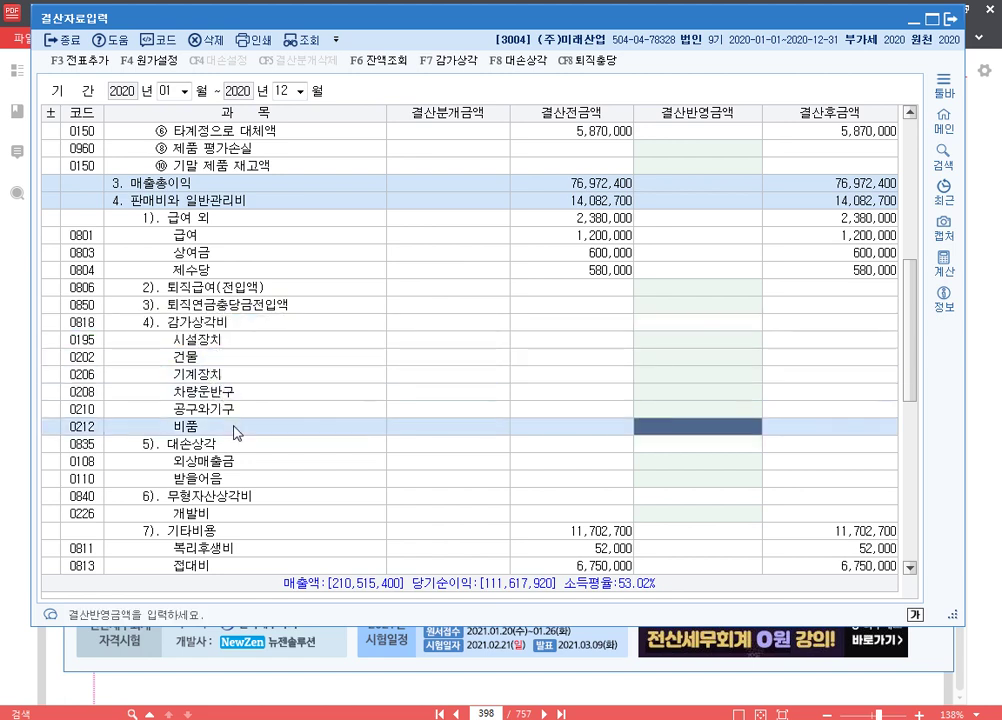
- Examine the 대손상각 row and the 결산반영금액 entry cells of 외상매출금 and 받을어음
scroll(235, 402, down, 1)
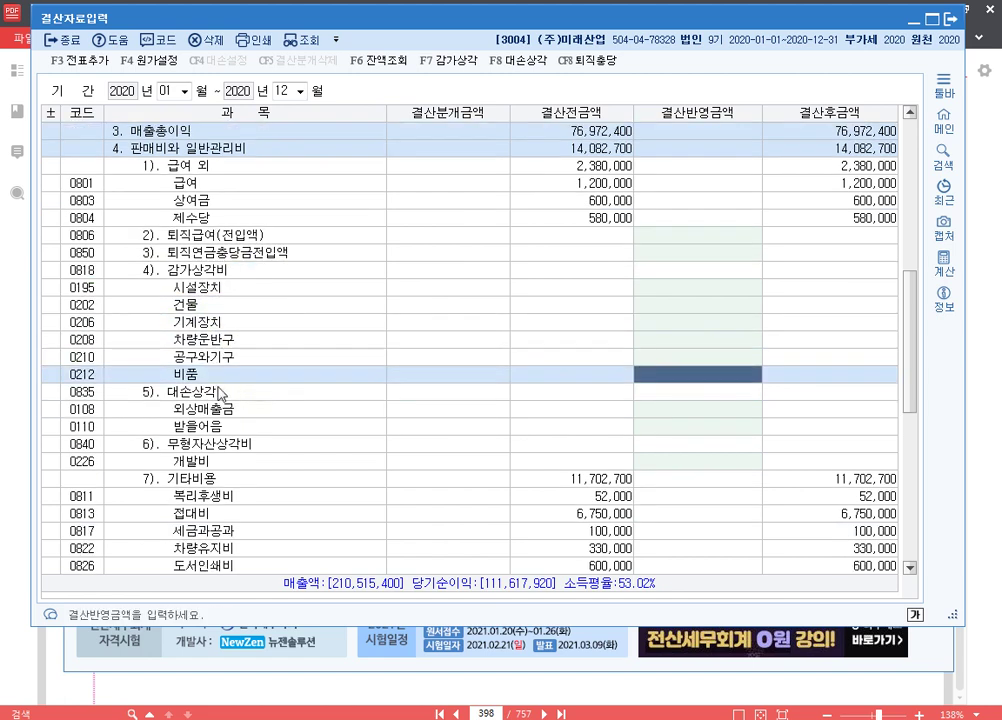
click(232, 410)
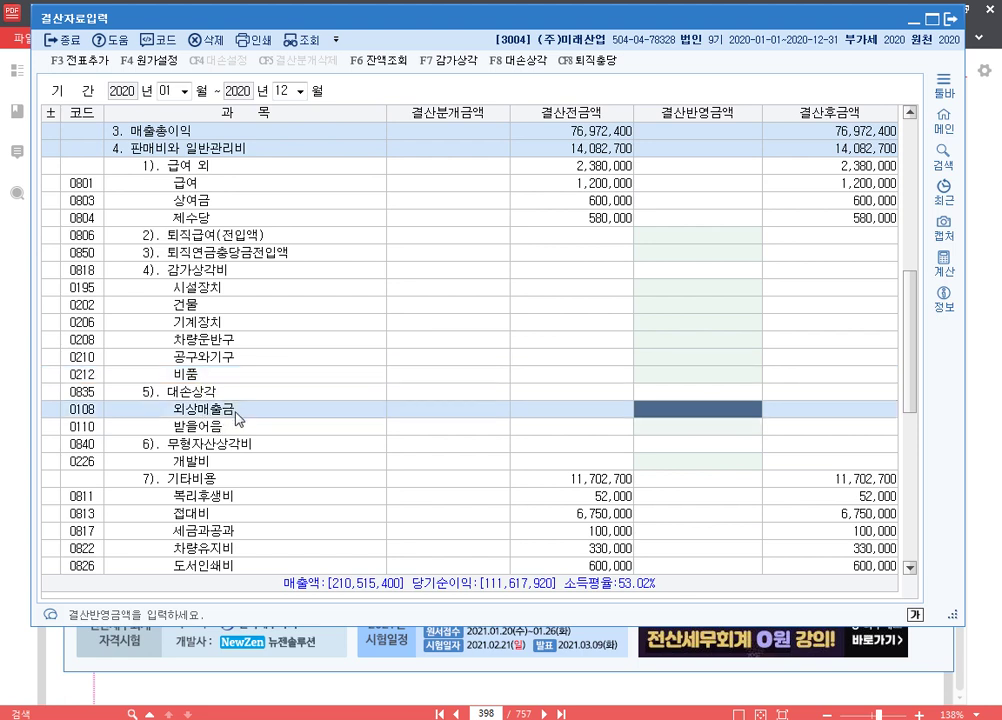
click(302, 427)
click(706, 410)
click(709, 426)
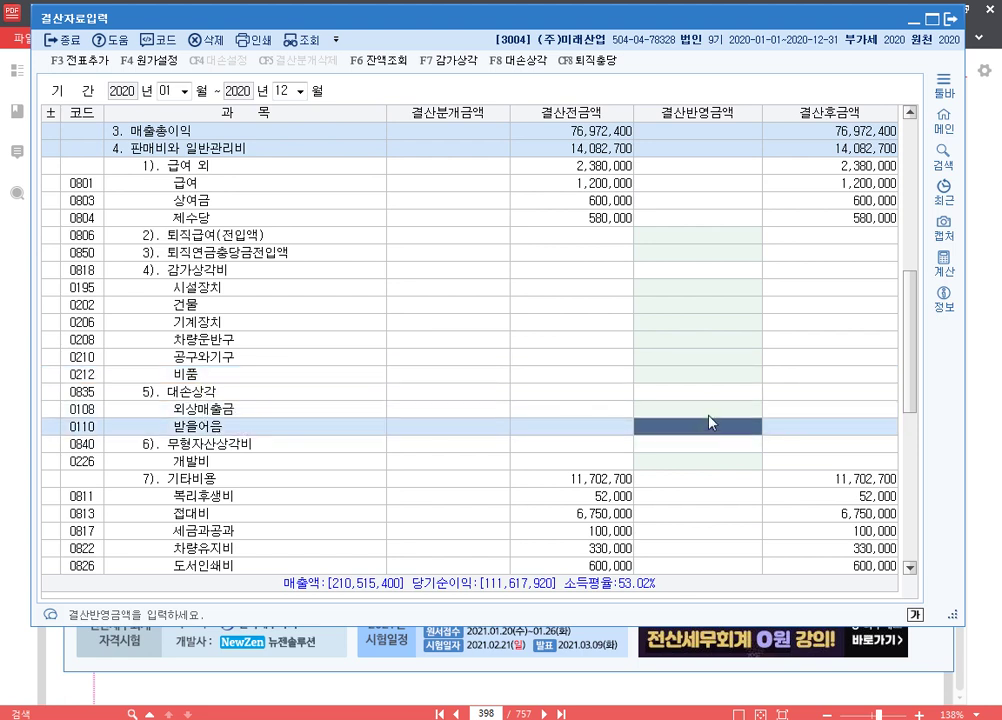
click(709, 410)
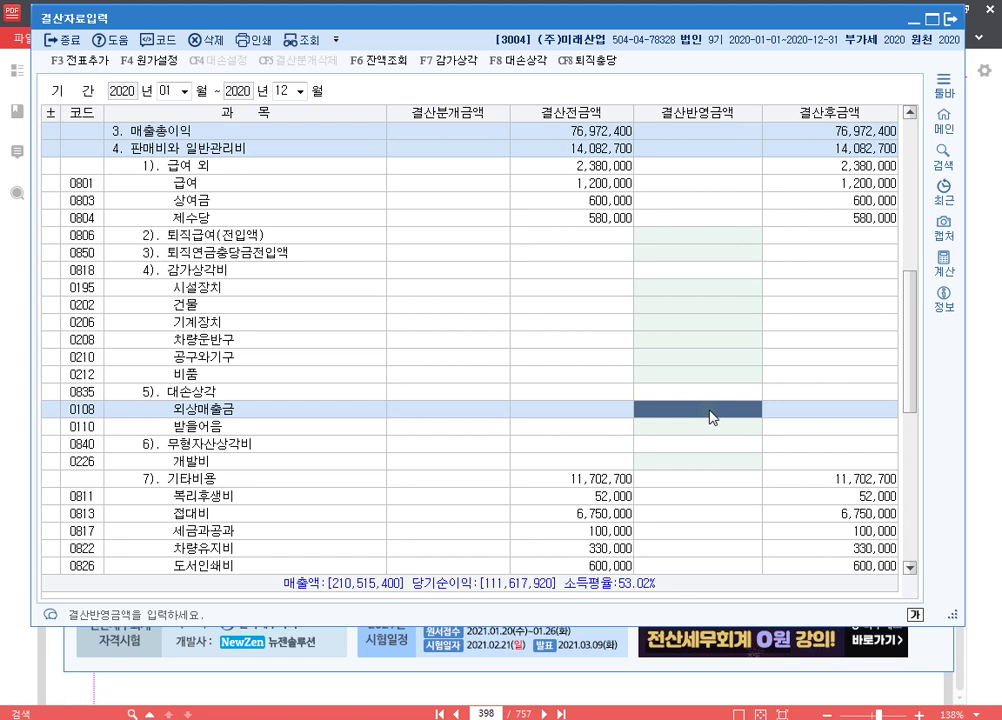
click(155, 393)
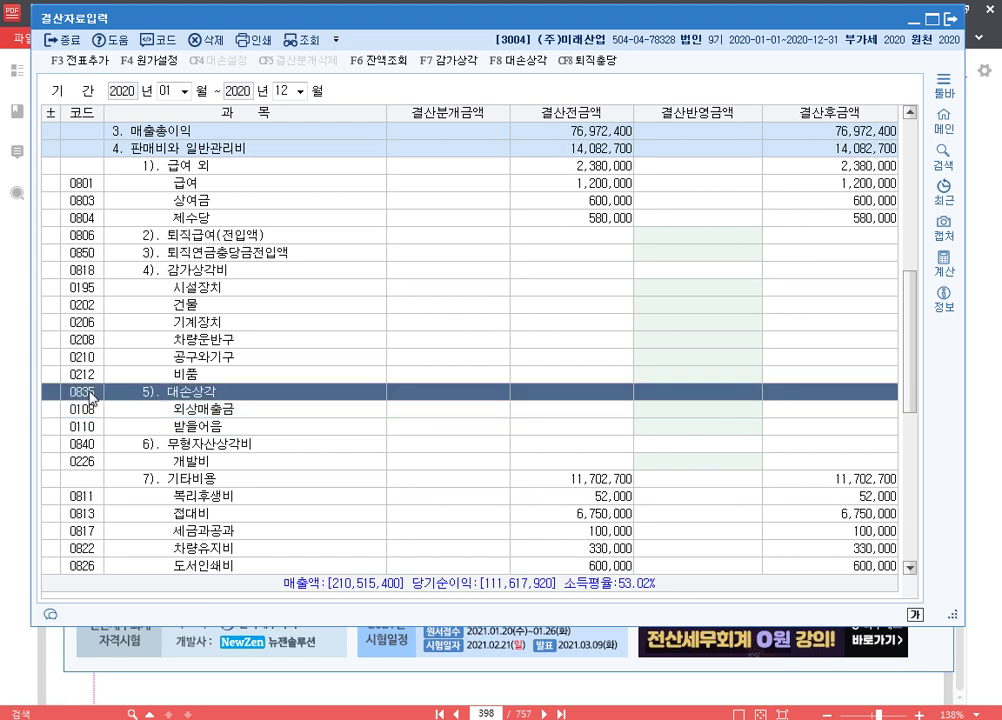
- Examine 무형자산상각비 with its 개발비 row, the 기타비용 rows, and 영업이익
click(190, 444)
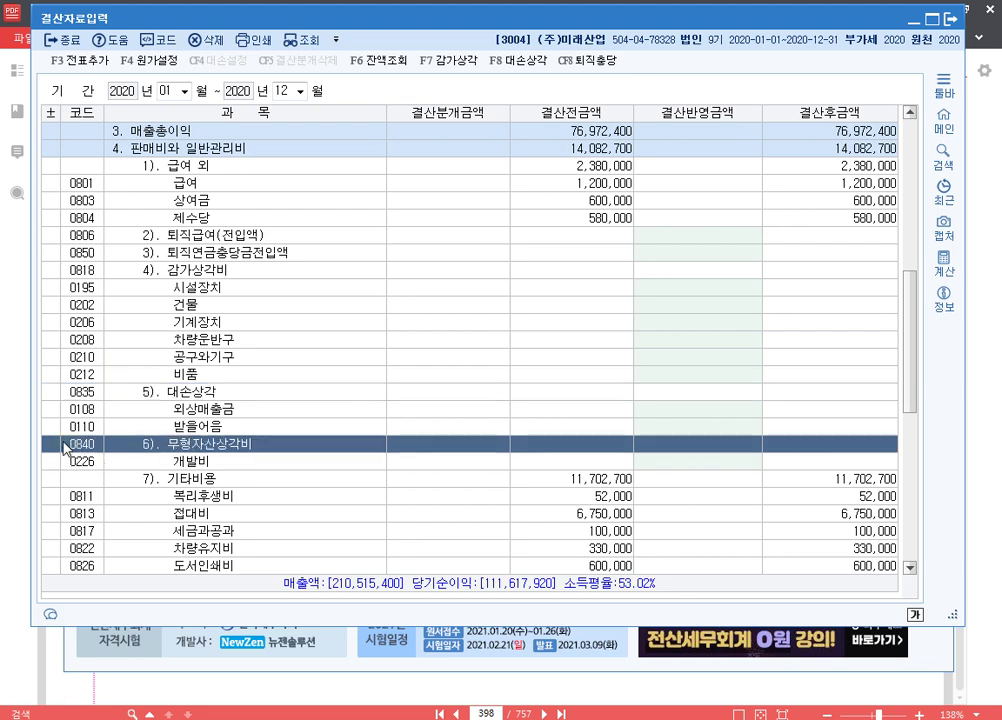
scroll(318, 470, down, 2)
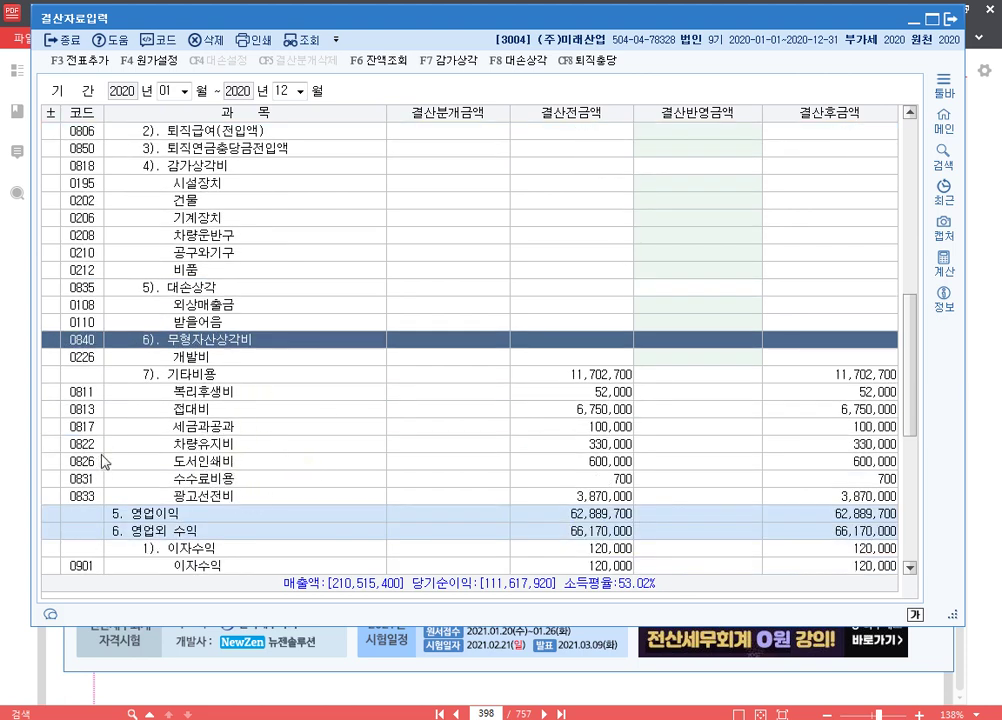
scroll(80, 360, up, 2)
scroll(300, 350, down, 5)
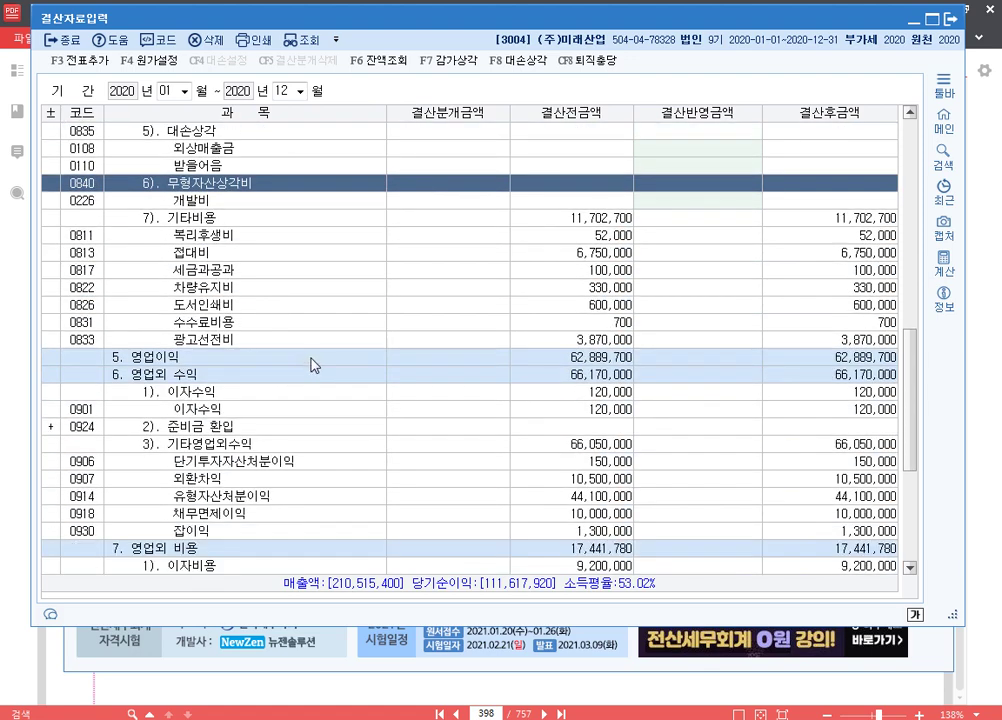
click(314, 360)
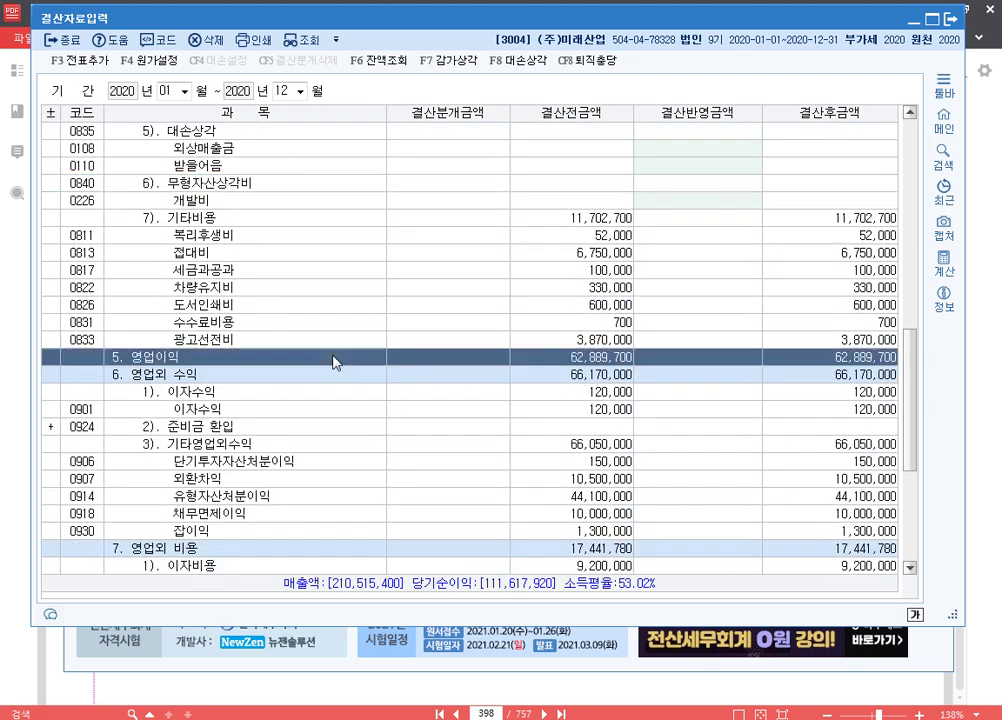
- Examine 영업외 수익 and 영업외 비용, including the 기타의대손상각 row and the 결산반영금액 entry cell of 미수금
scroll(467, 456, down, 1)
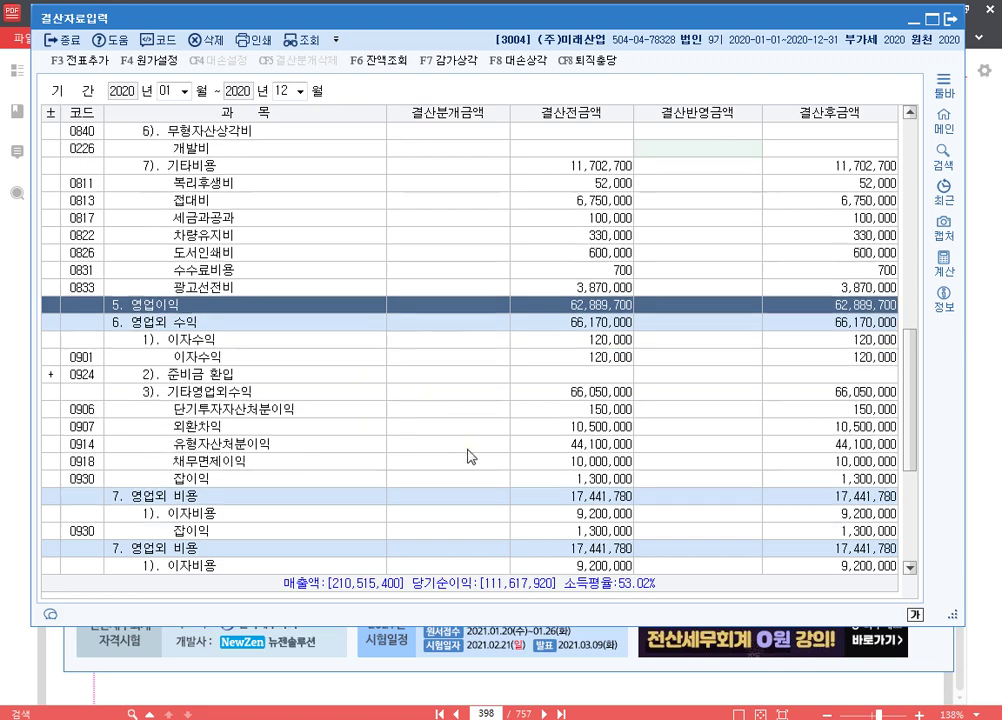
scroll(476, 400, down, 3)
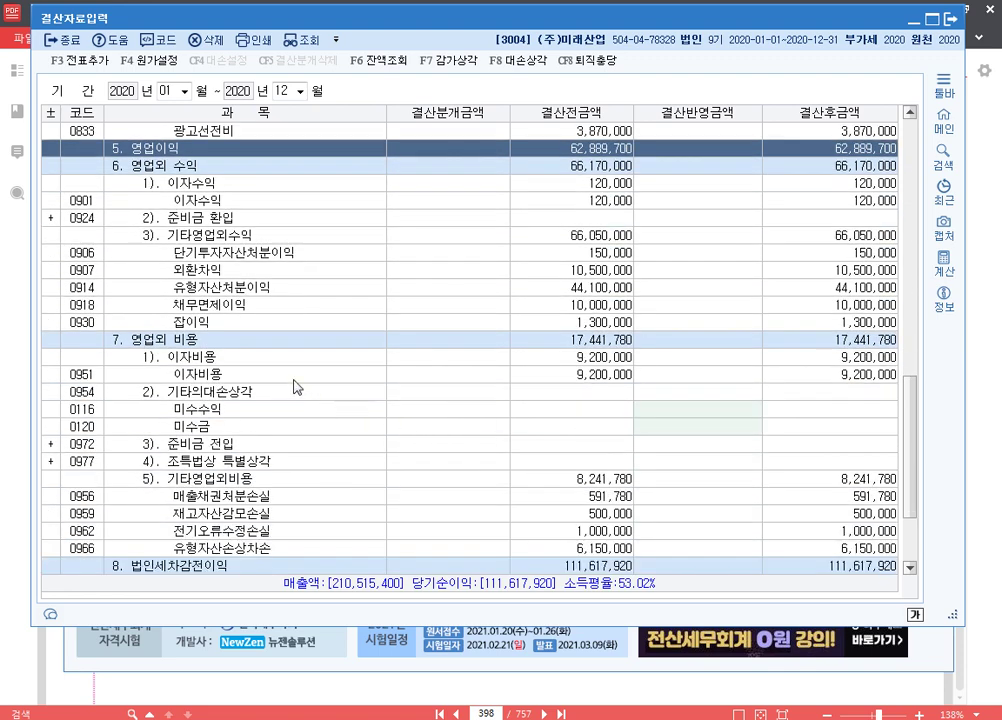
click(230, 342)
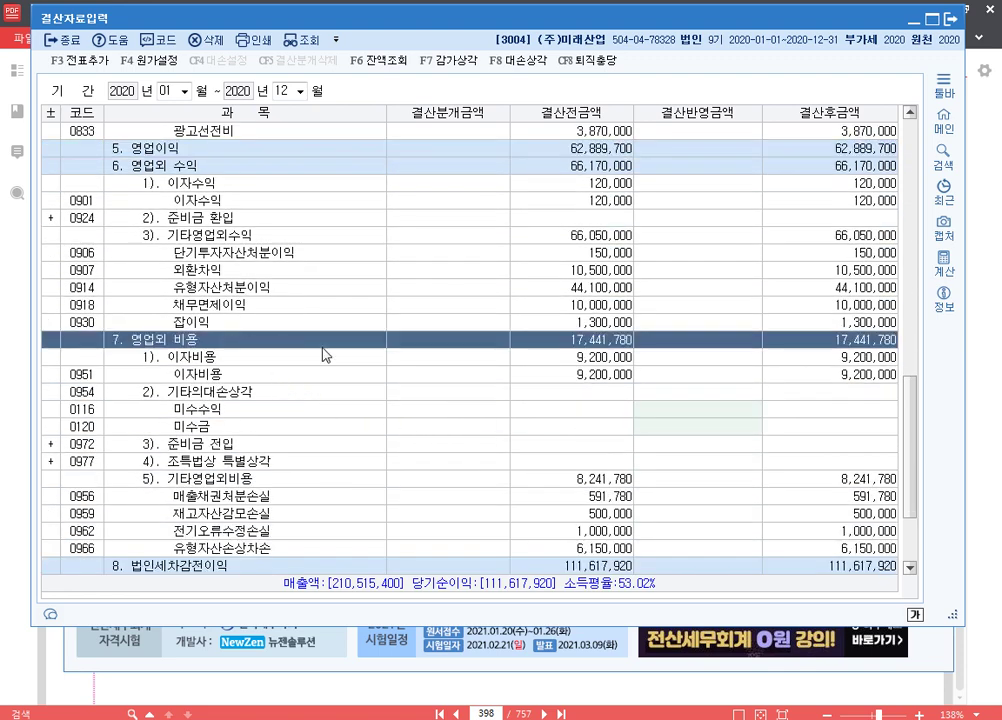
click(708, 425)
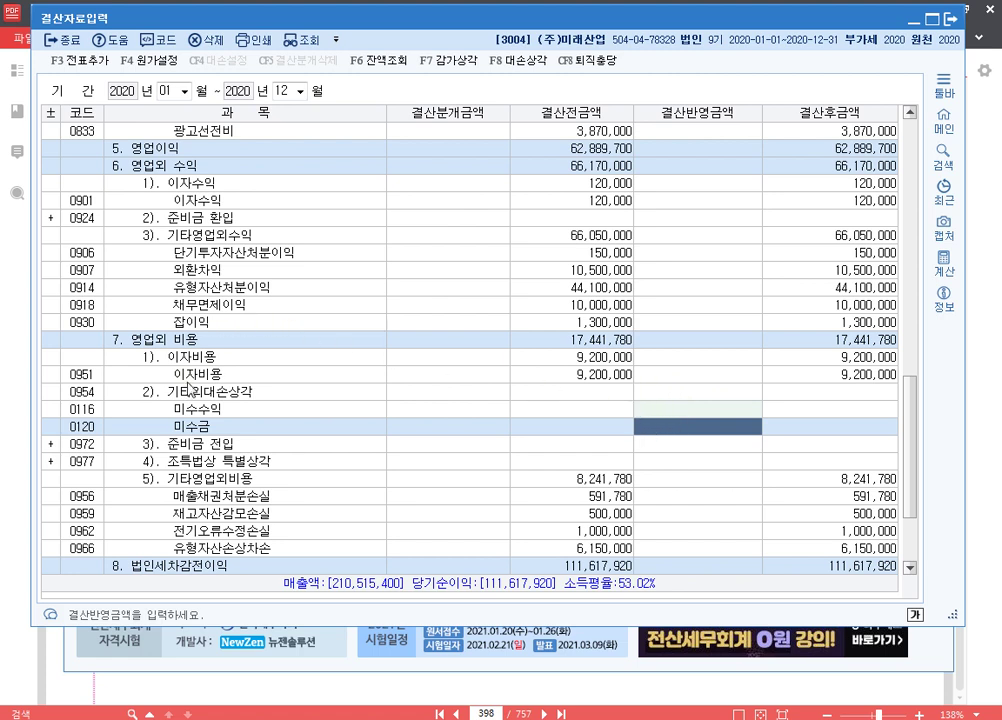
click(92, 394)
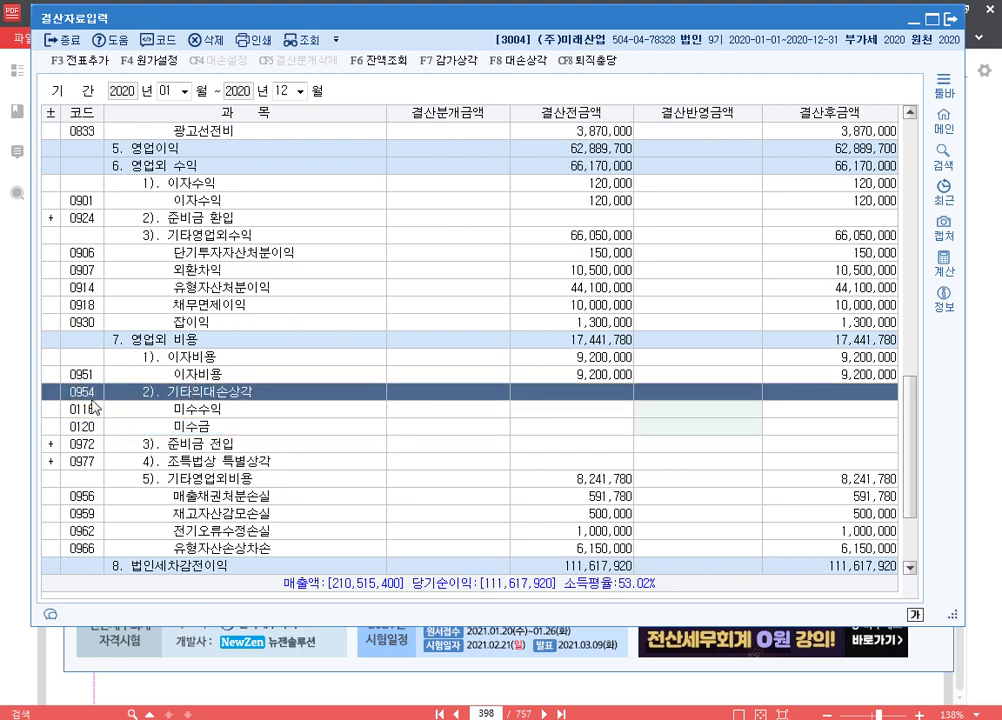
scroll(247, 440, down, 2)
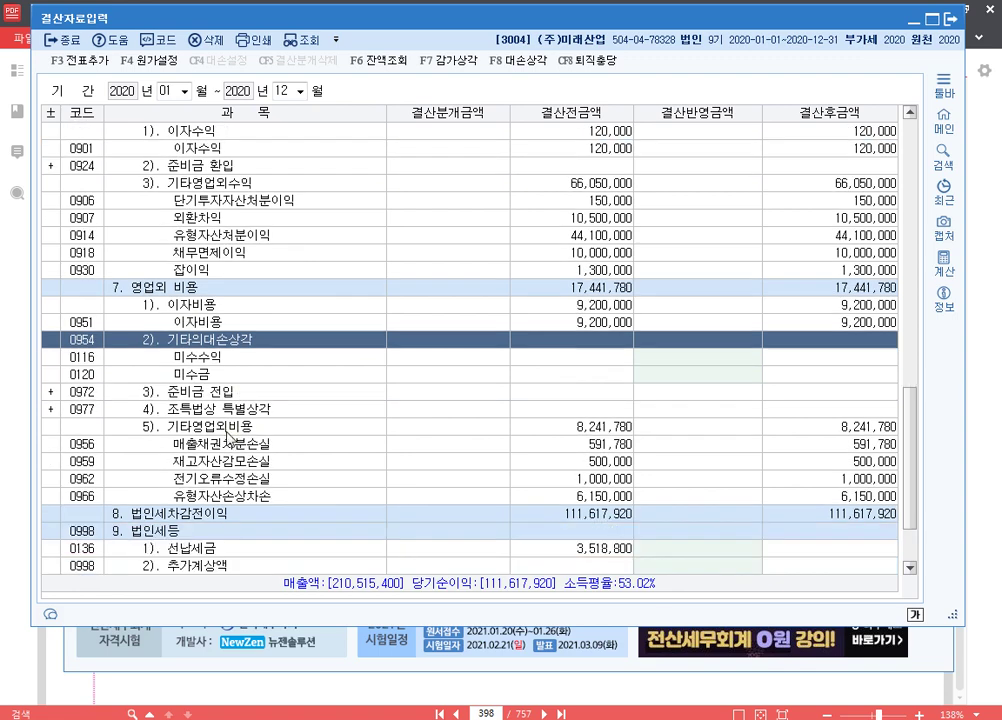
- Examine 법인세차감전이익, 법인세등 and the 결산반영금액 entry cell of 선납세금
click(315, 467)
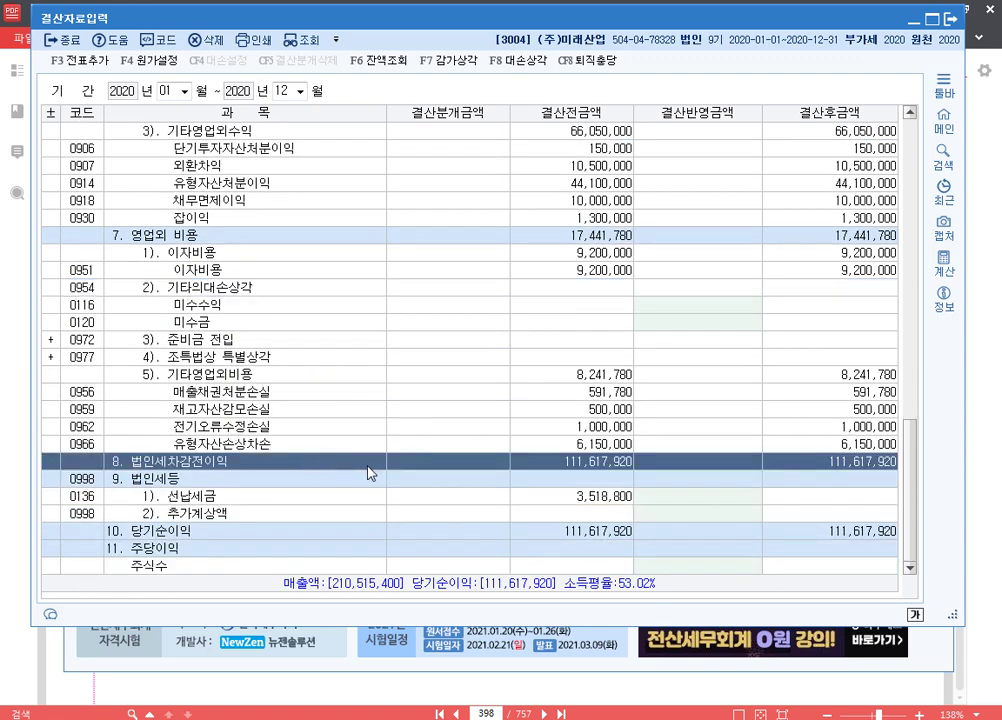
click(552, 494)
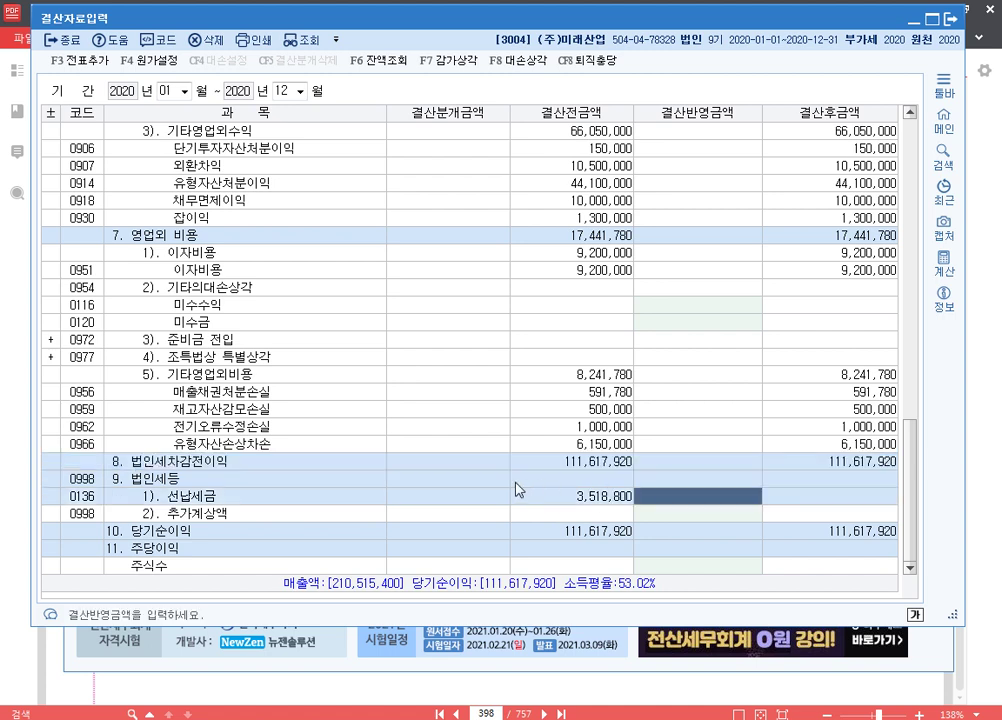
click(516, 483)
click(701, 499)
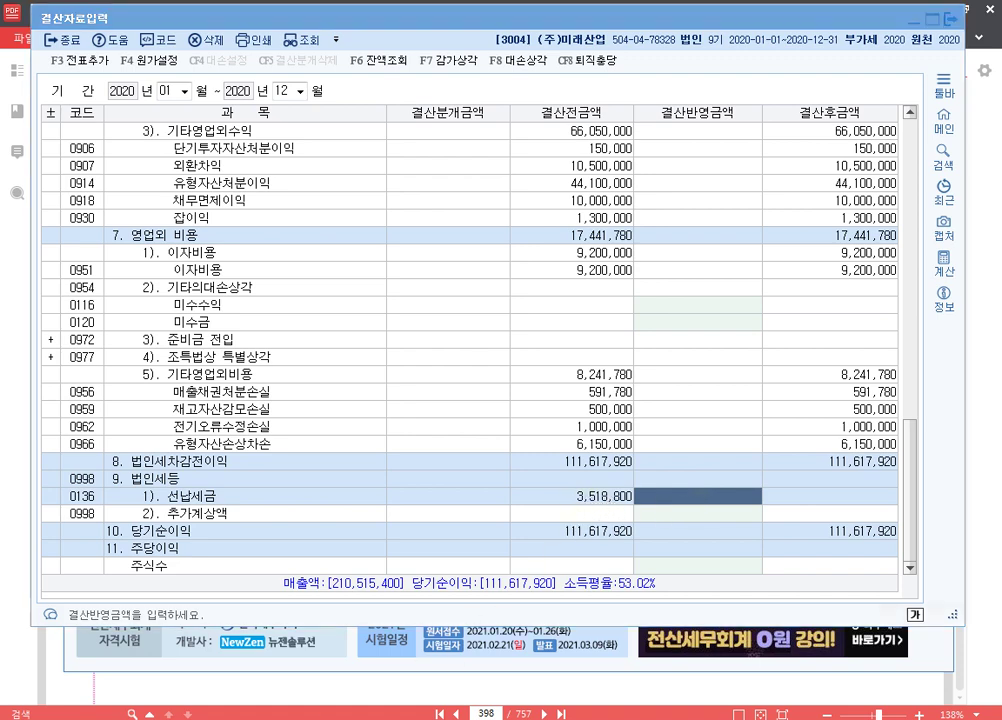
- Display the 합계잔액시산표 as of December 31, 2020 and check the 선납세금 balance
key(Escape)
click(787, 190)
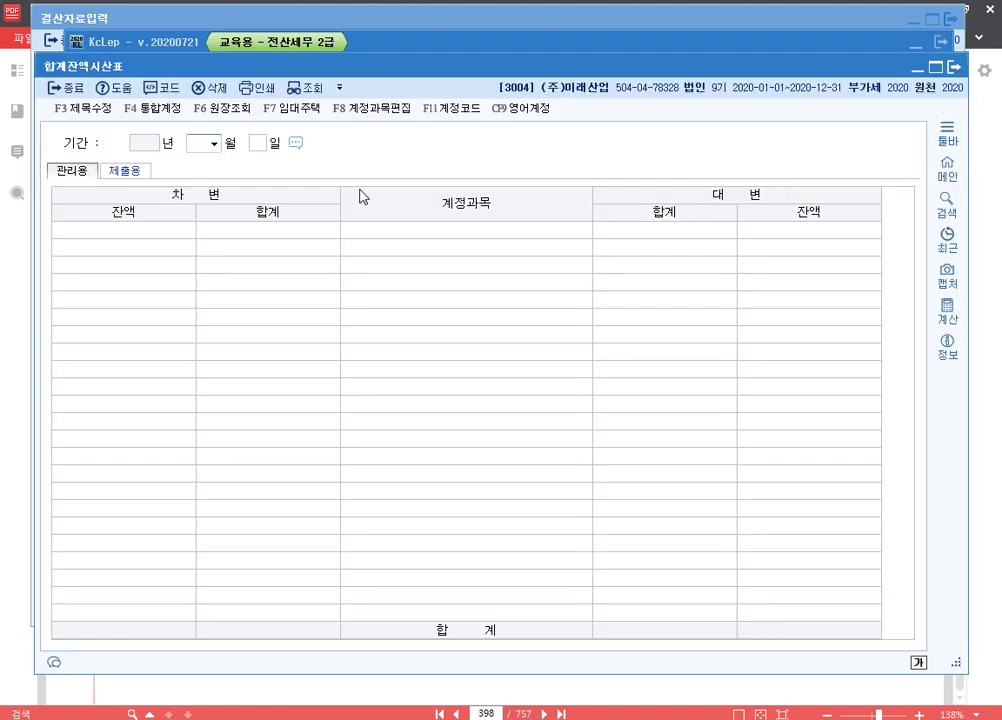
text(12)
key(Return)
key(Return)
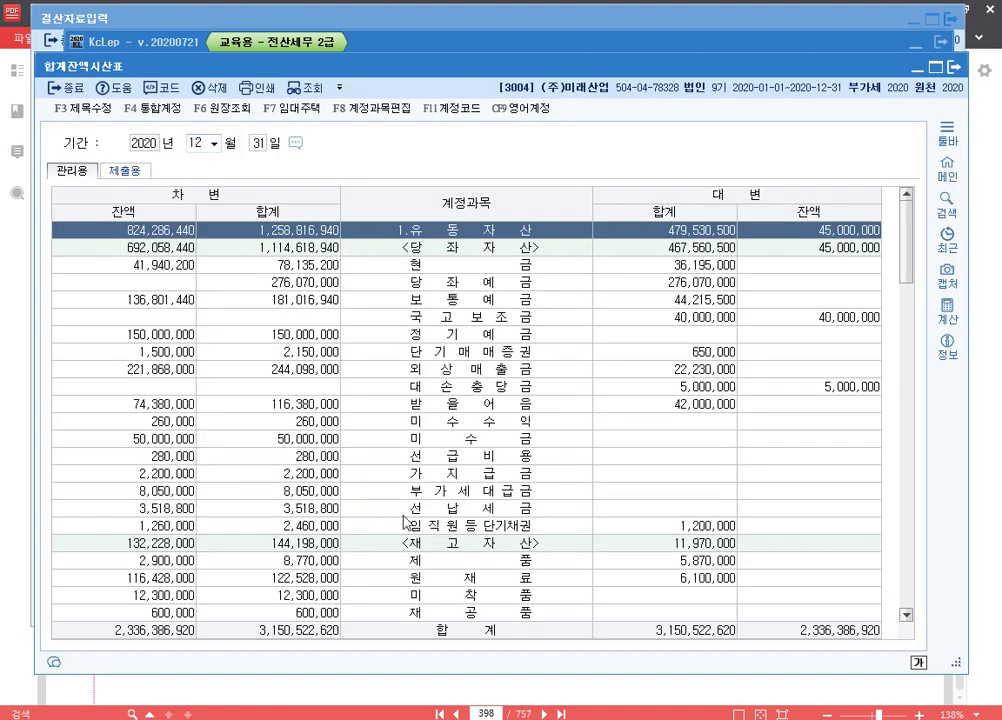
click(330, 509)
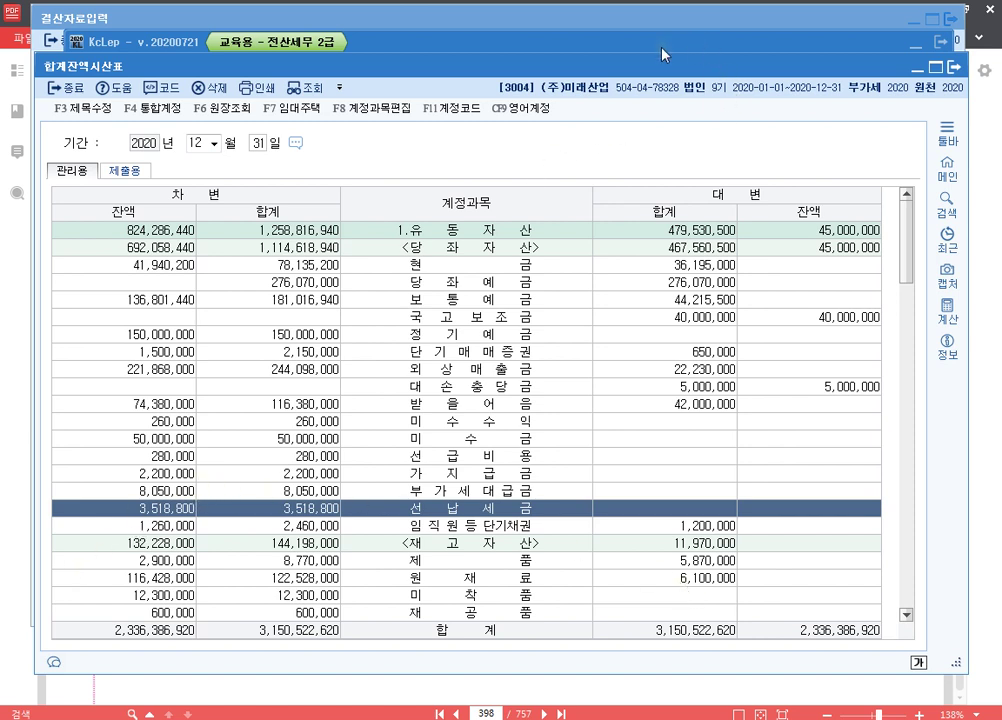
- Return to 결산자료입력 and examine the 결산반영금액 entry cell of 추가계상액 and the 제품매출 row
click(667, 18)
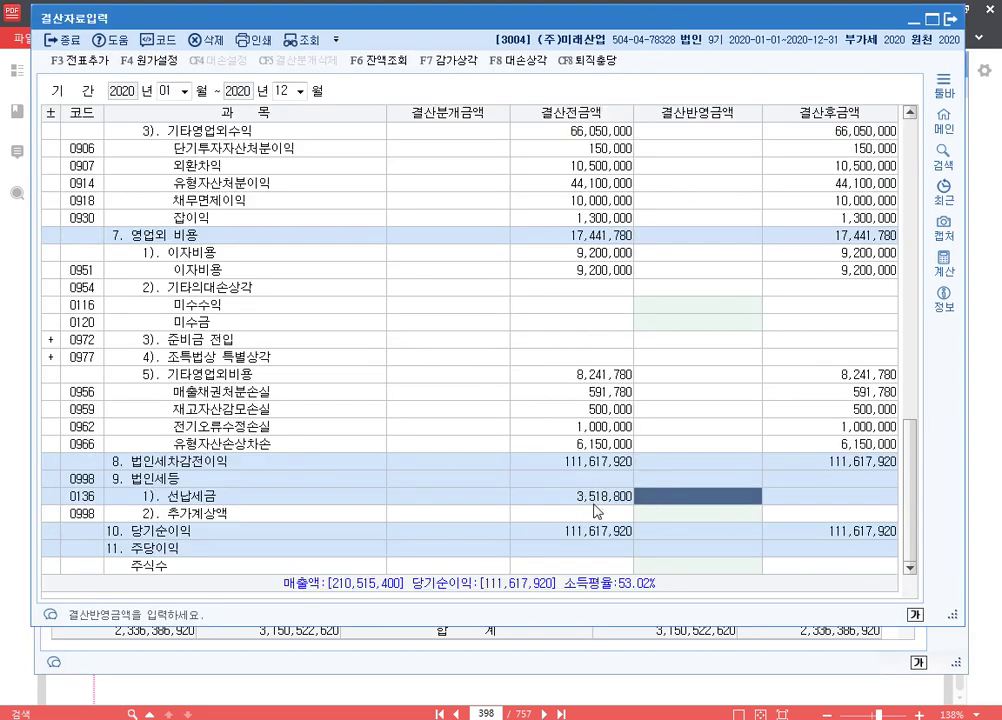
click(714, 513)
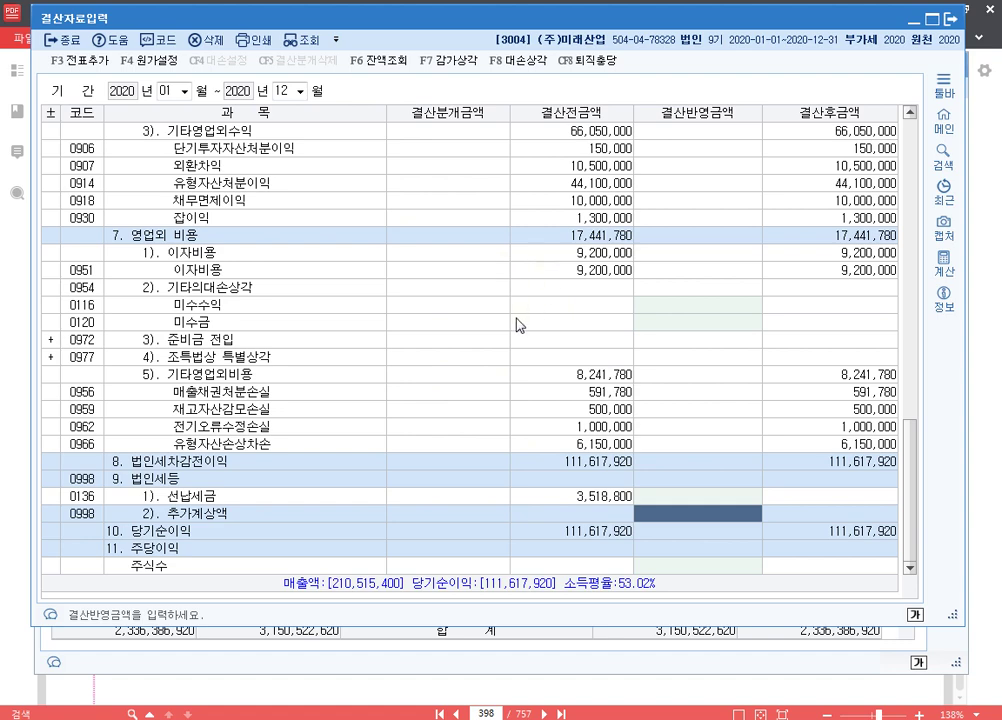
scroll(494, 347, up, 15)
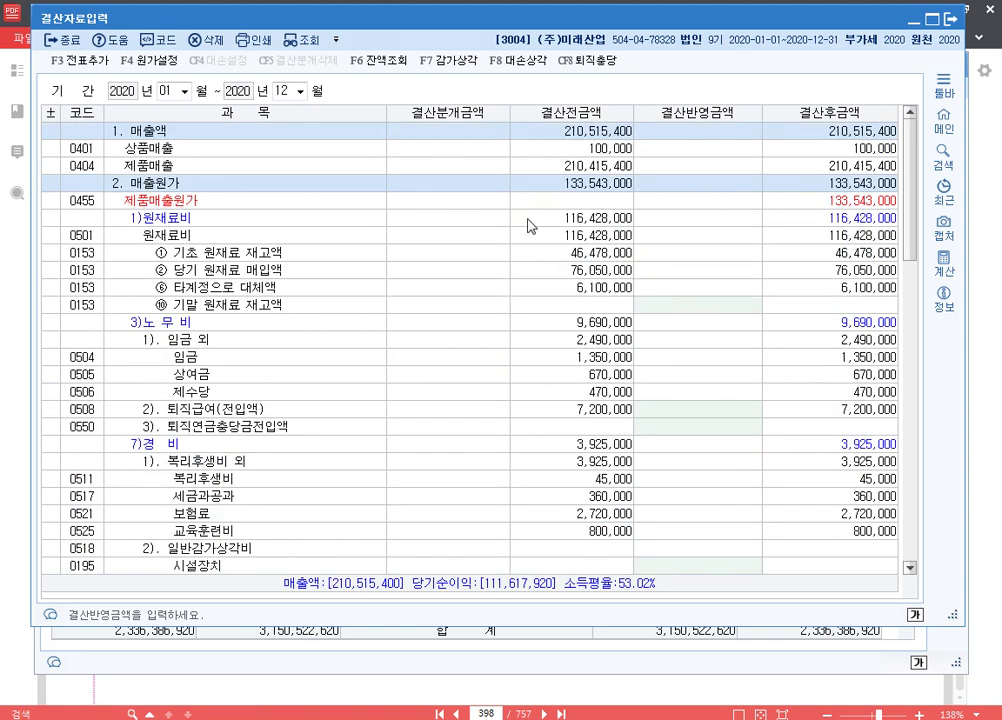
click(478, 168)
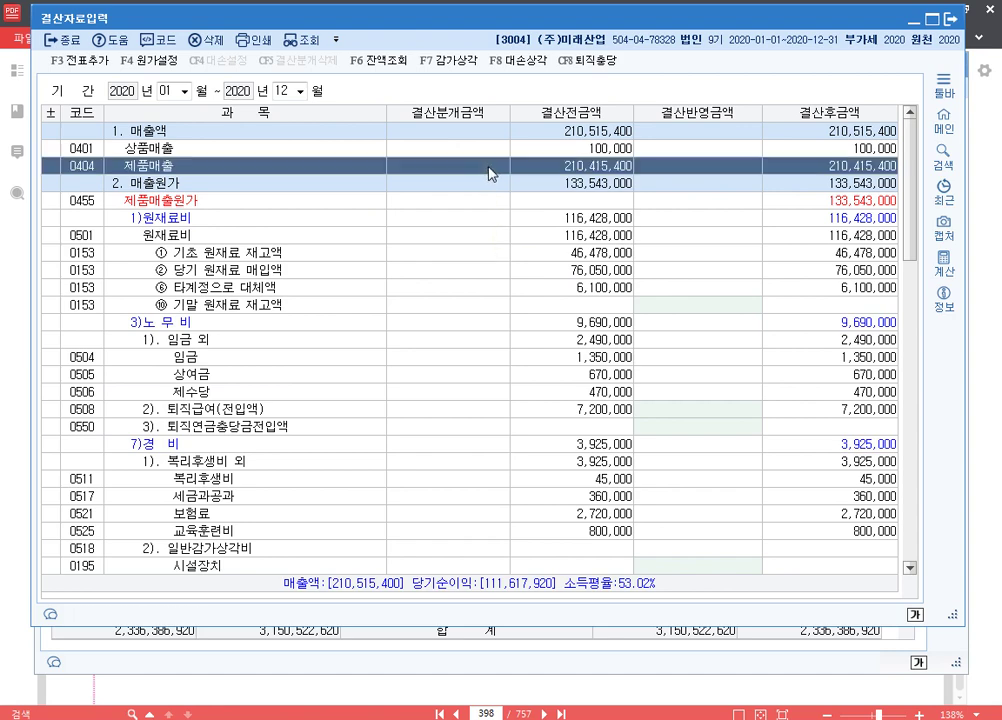
- Examine the manufacturing cost rows through 매출총이익 and 판매비와 일반관리비
scroll(489, 206, down, 8)
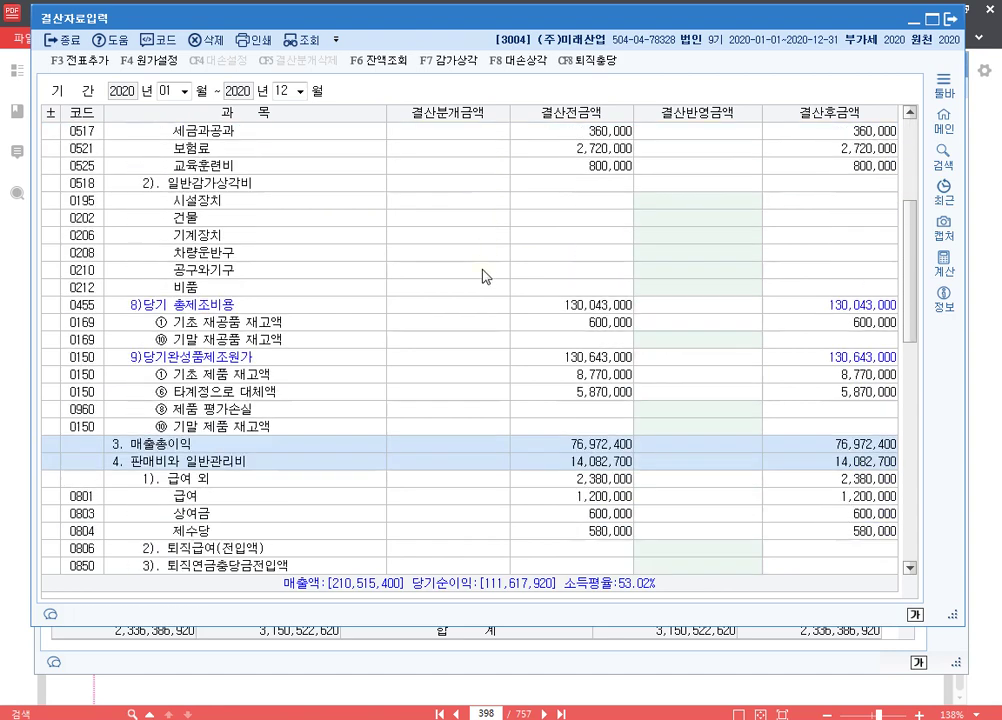
scroll(494, 266, down, 1)
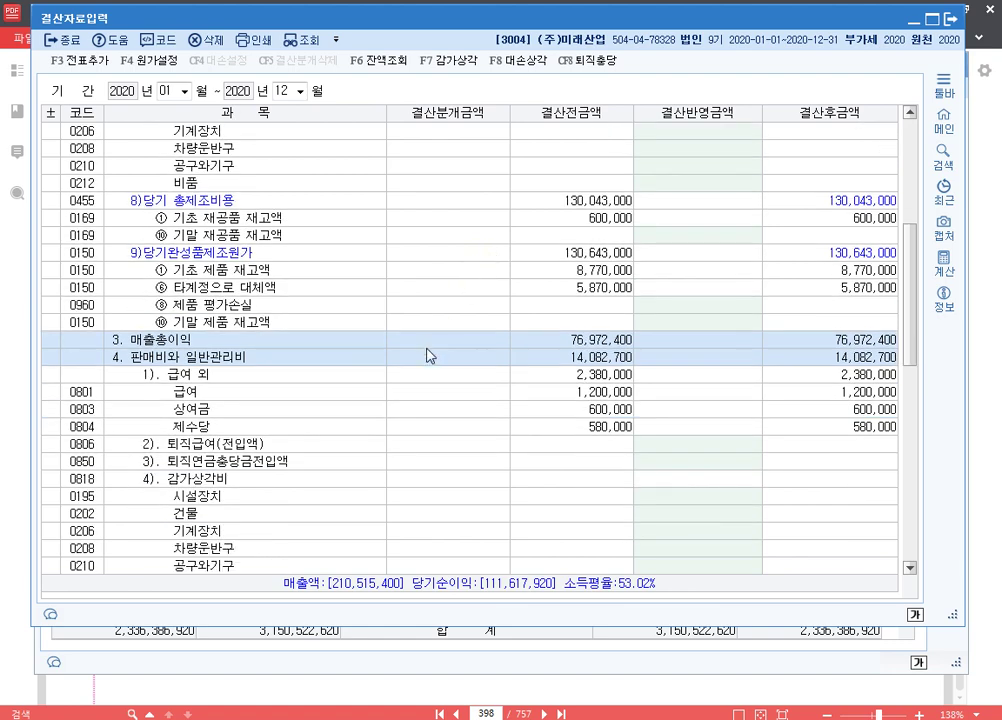
click(426, 360)
click(427, 342)
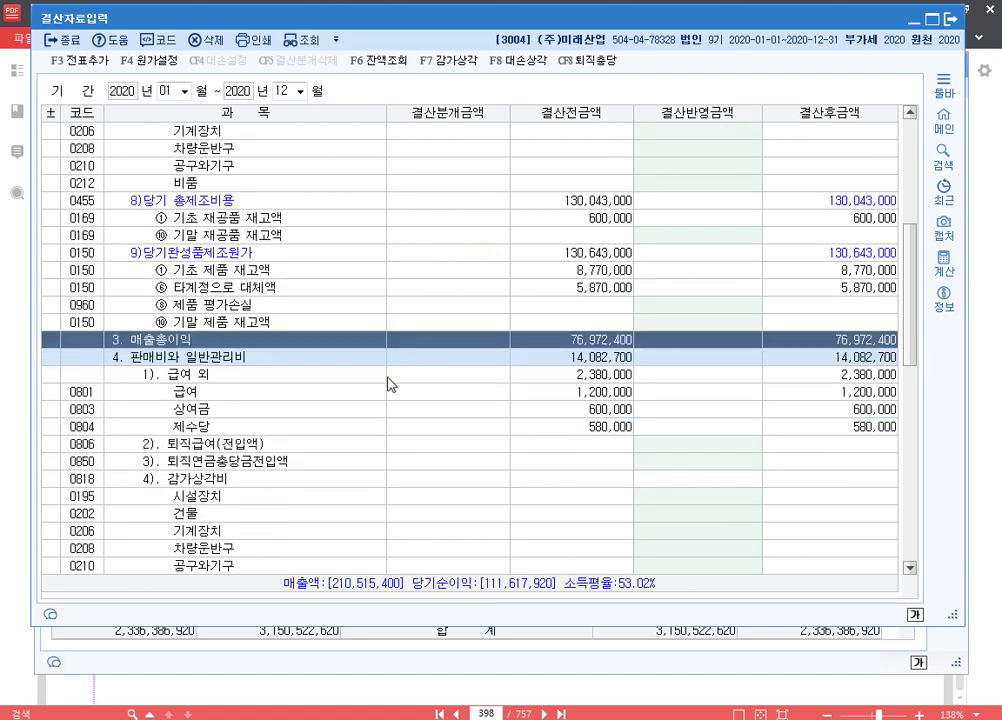
scroll(388, 384, up, 2)
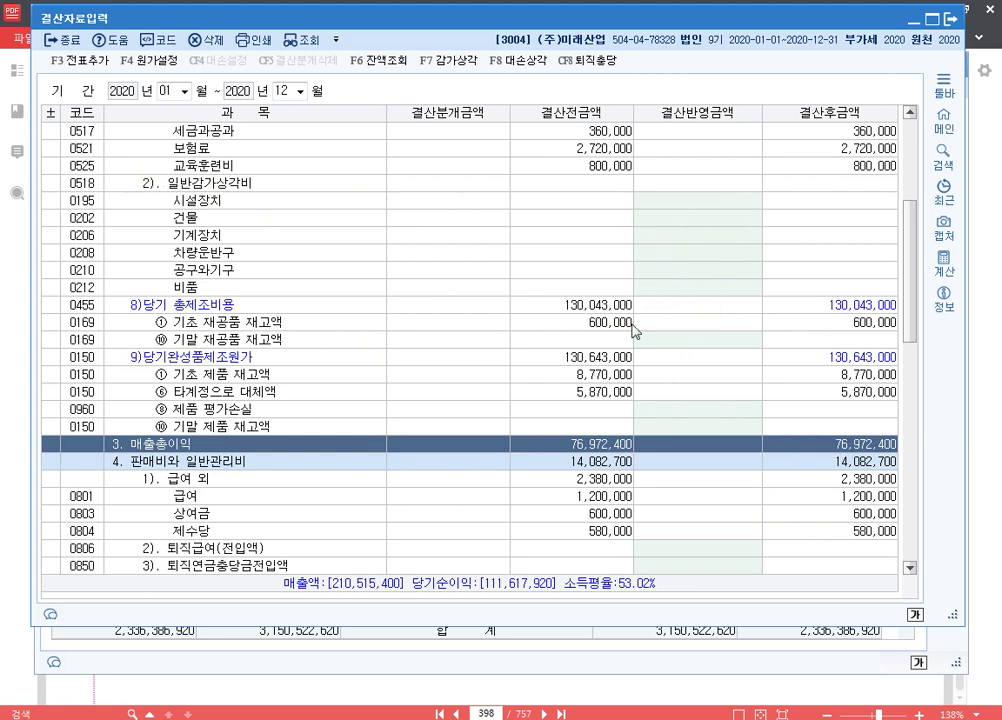
scroll(583, 350, down, 4)
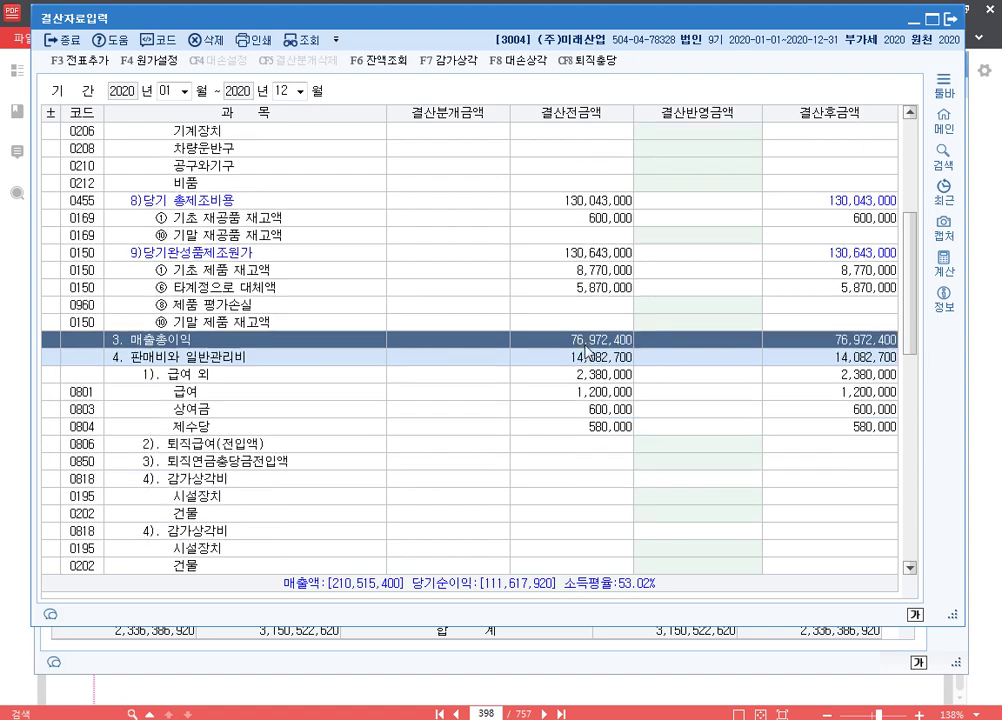
- Examine 감가상각비 under 판매비와 일반관리비 and view the 감가상각 settings by asset without applying them
click(165, 375)
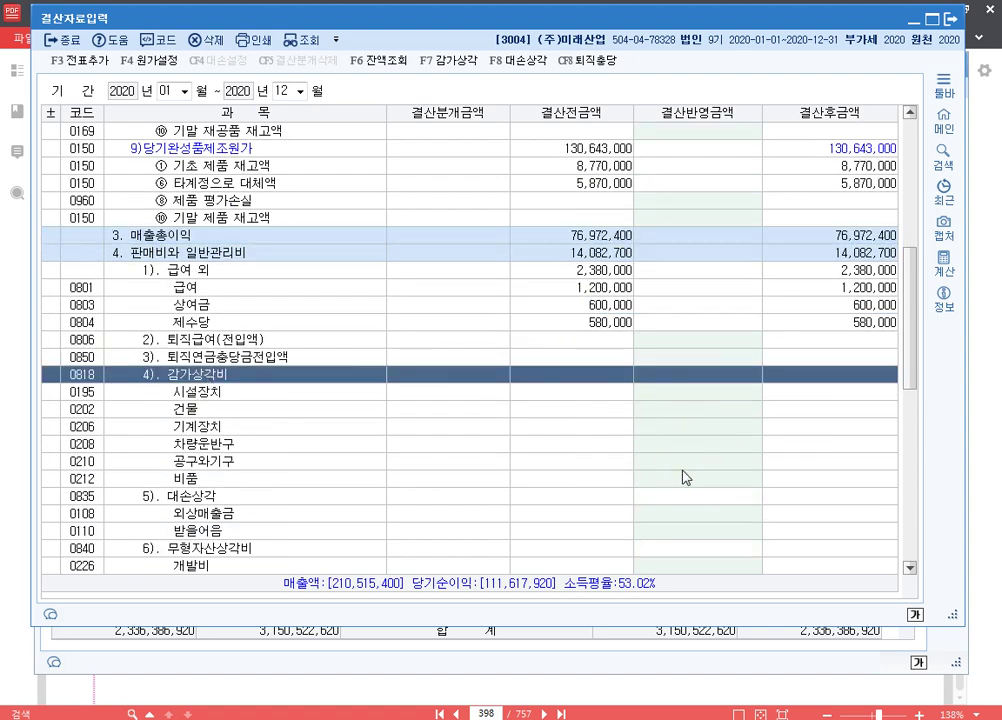
scroll(683, 446, up, 2)
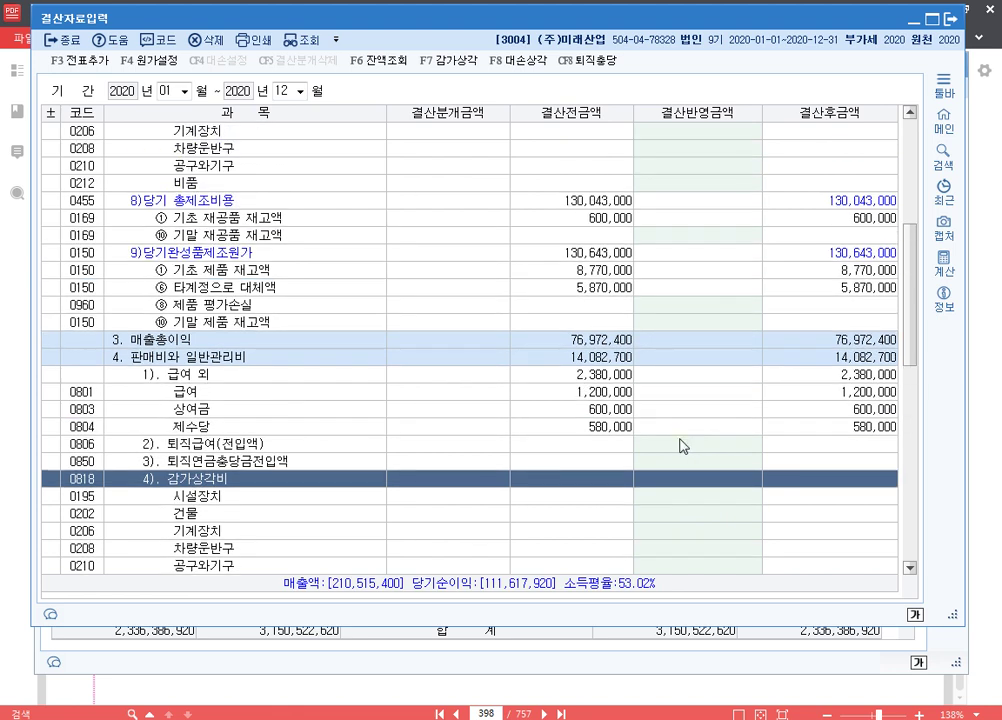
scroll(683, 446, down, 1)
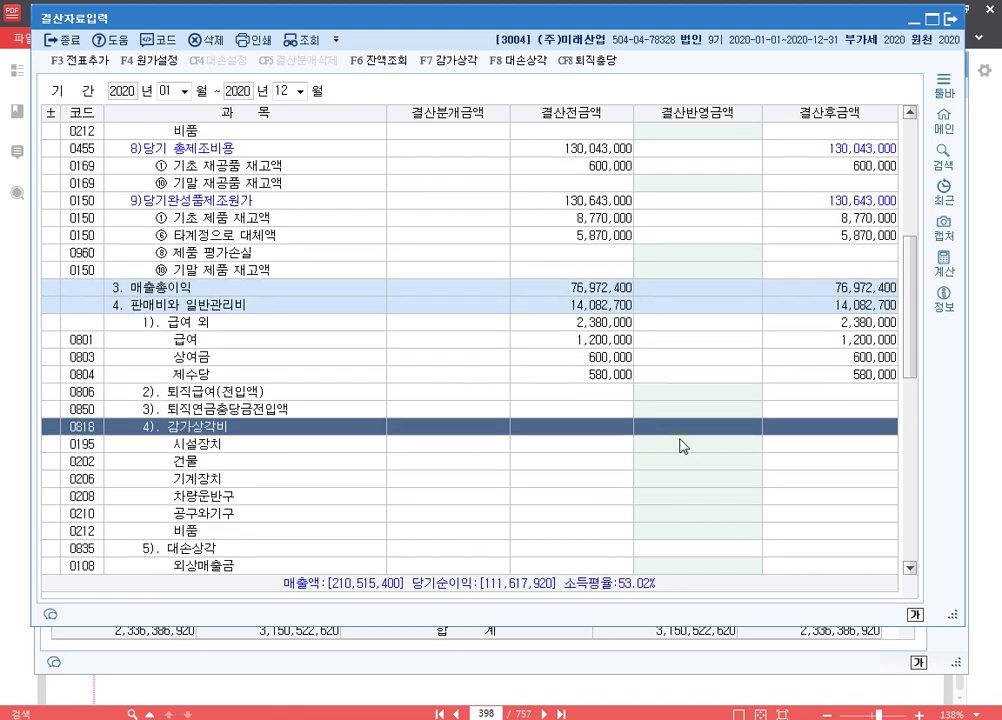
click(465, 68)
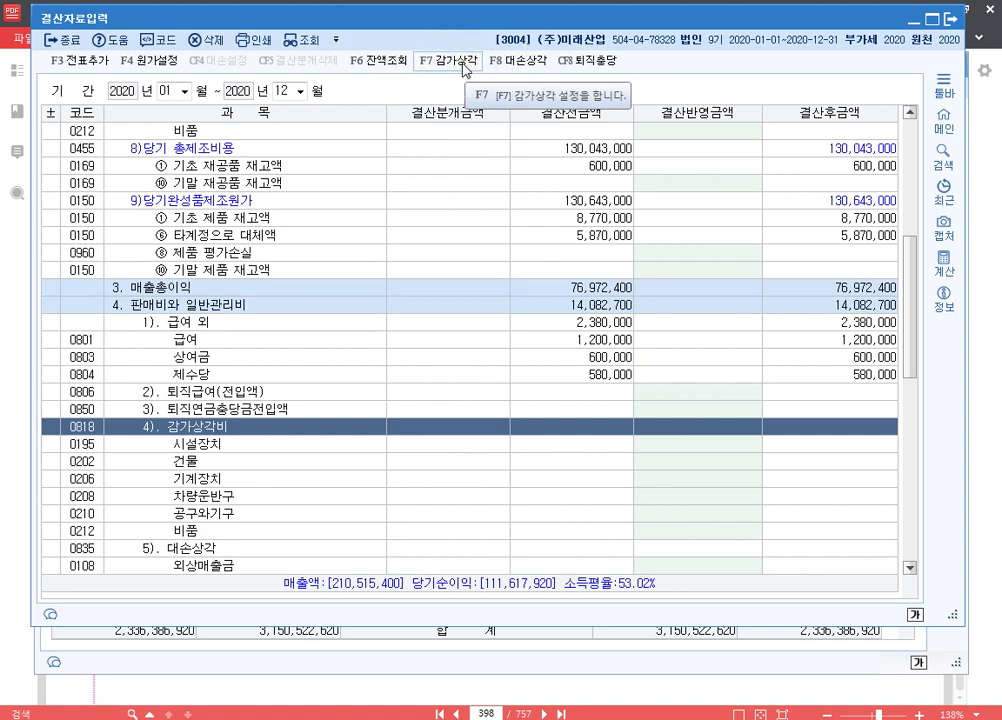
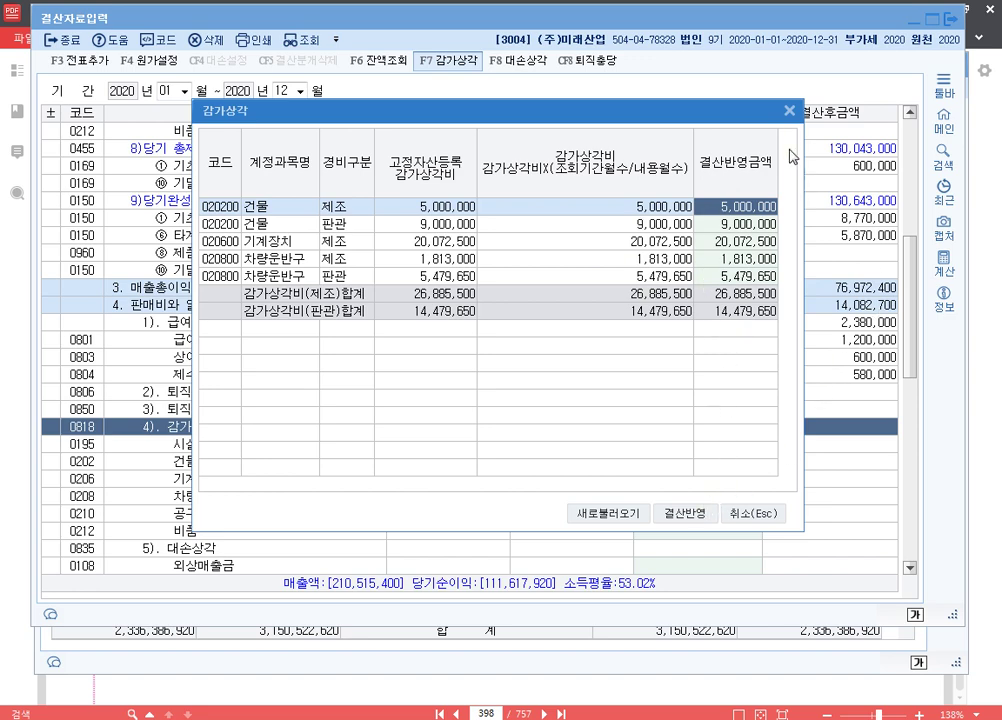
key(Escape)
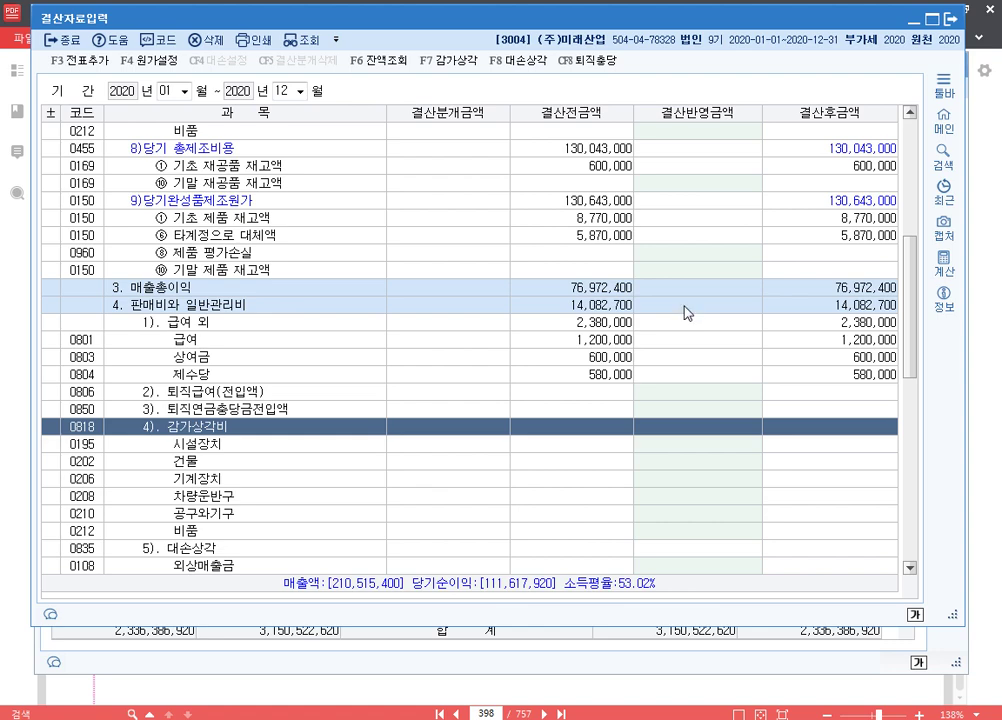
- Call up the 대손상각 settings and check the 외상매출금 and 대손충당금 balances in the 합계잔액시산표
click(515, 65)
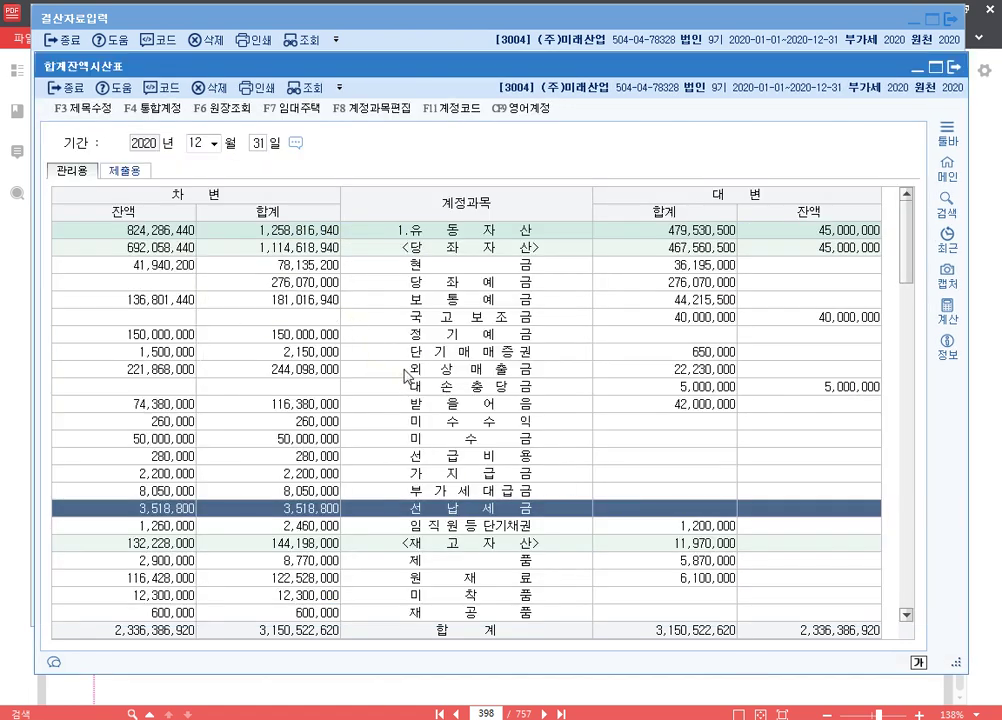
click(156, 370)
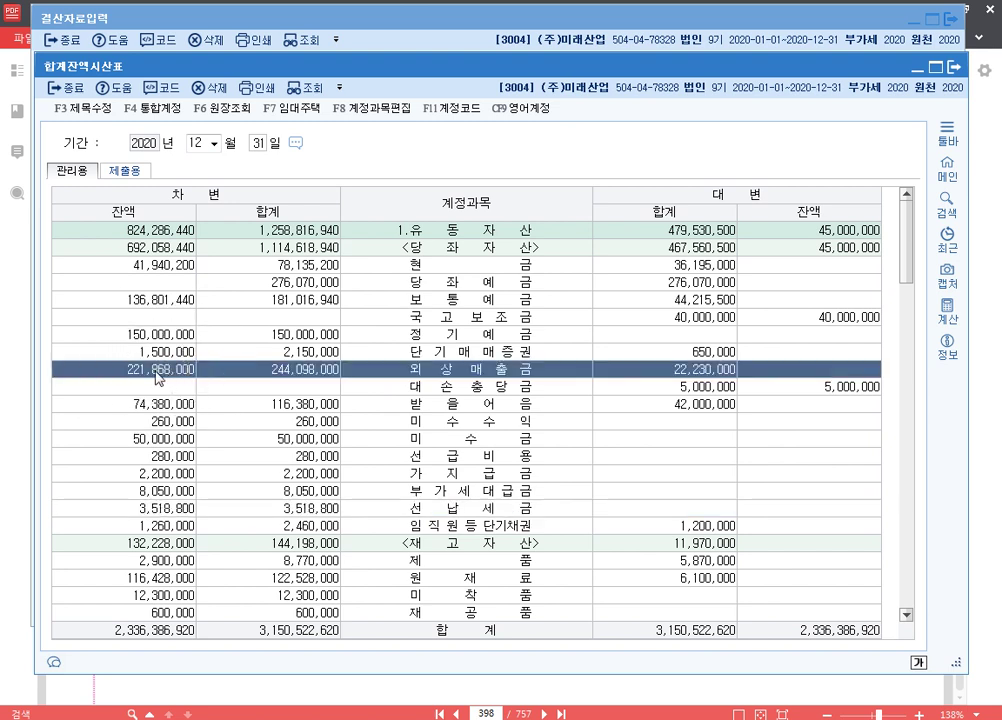
click(834, 390)
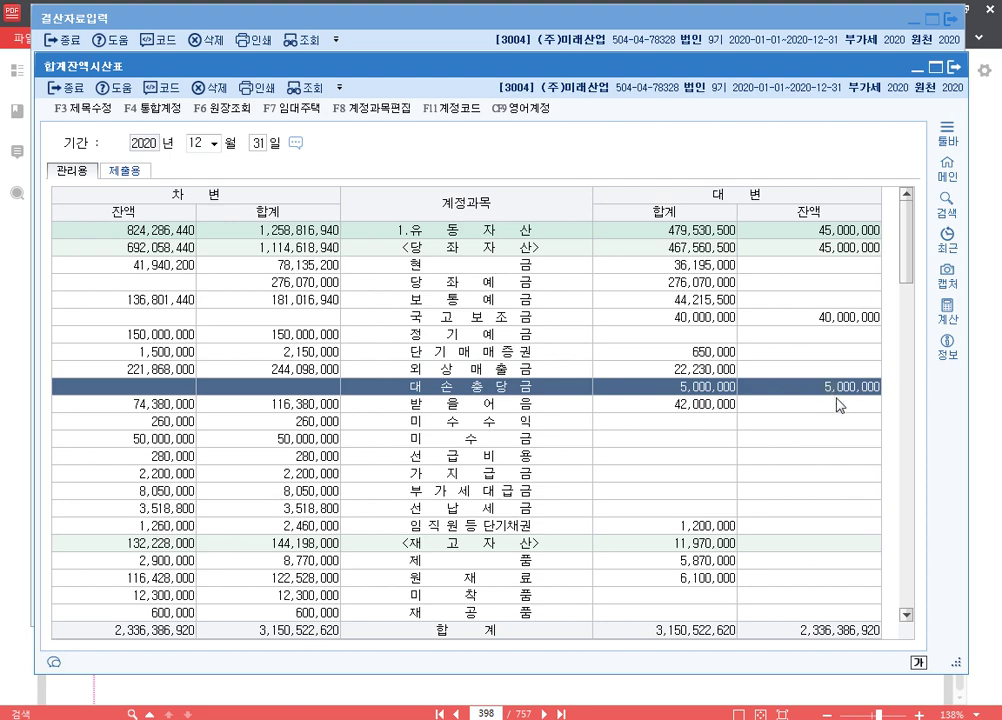
- Return to the 대손상각 settings in 결산자료입력 and examine the 대손율 and the 외상매출금 row
key(alt+Tab)
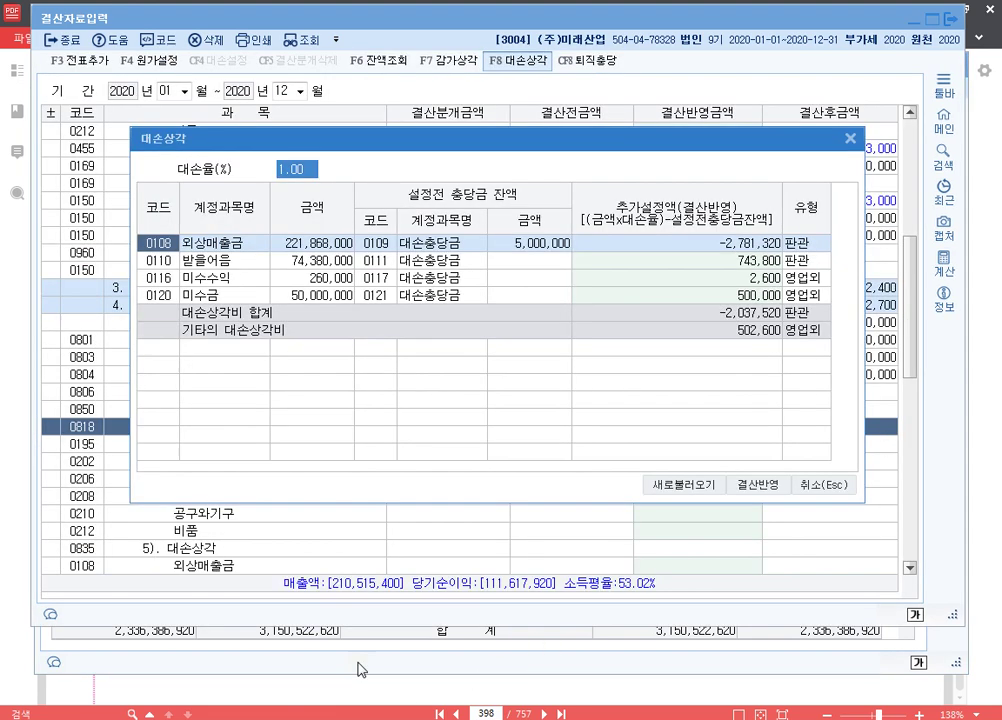
click(316, 247)
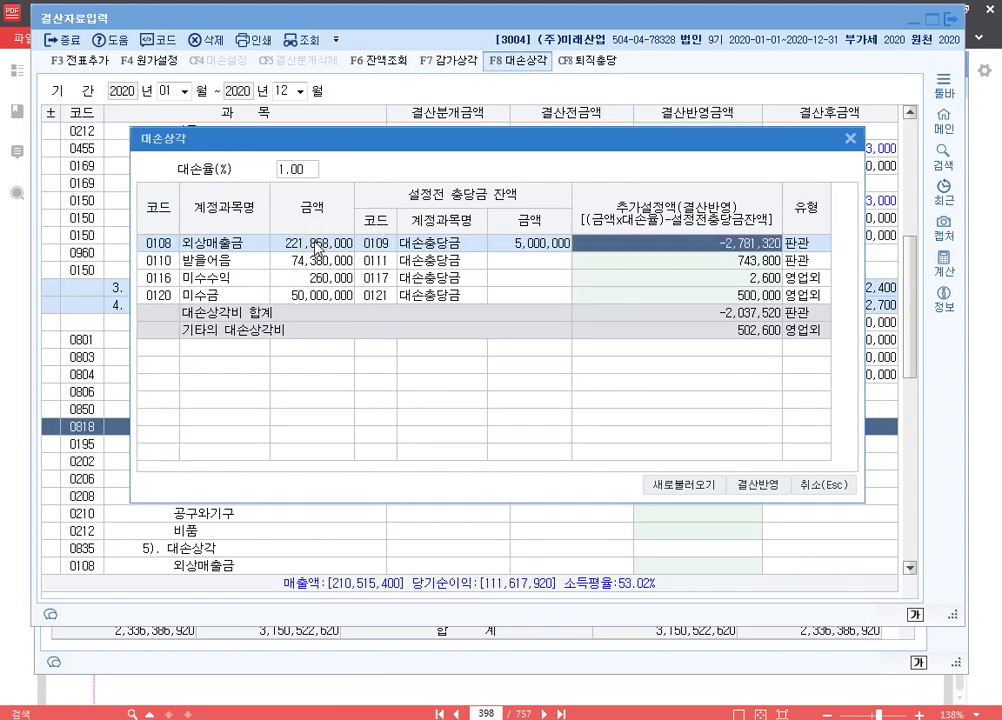
click(295, 171)
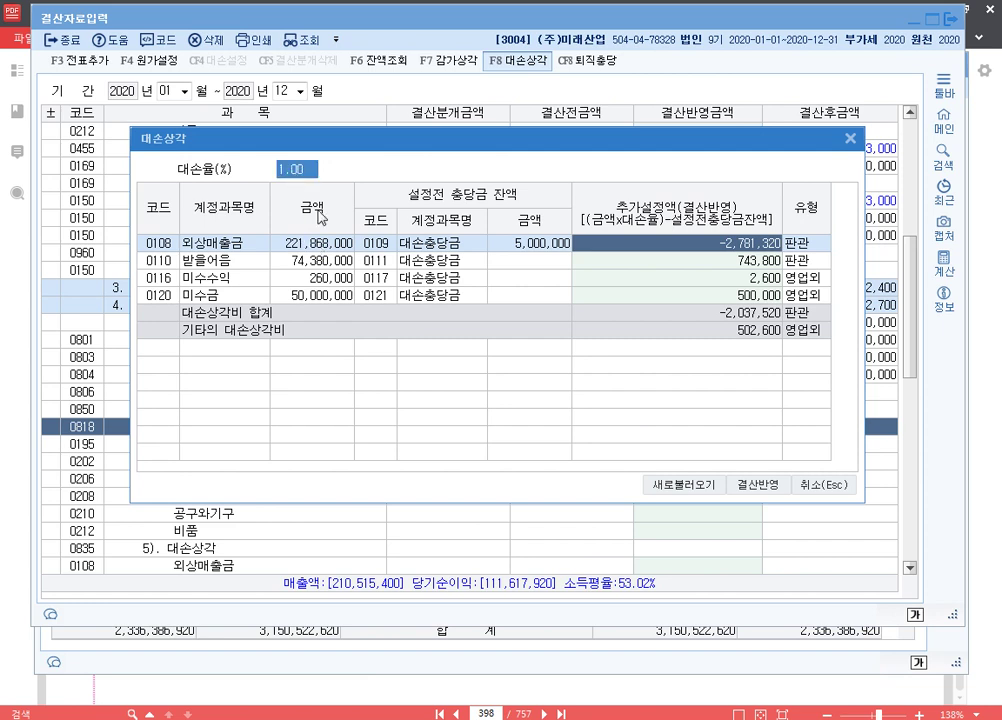
click(541, 243)
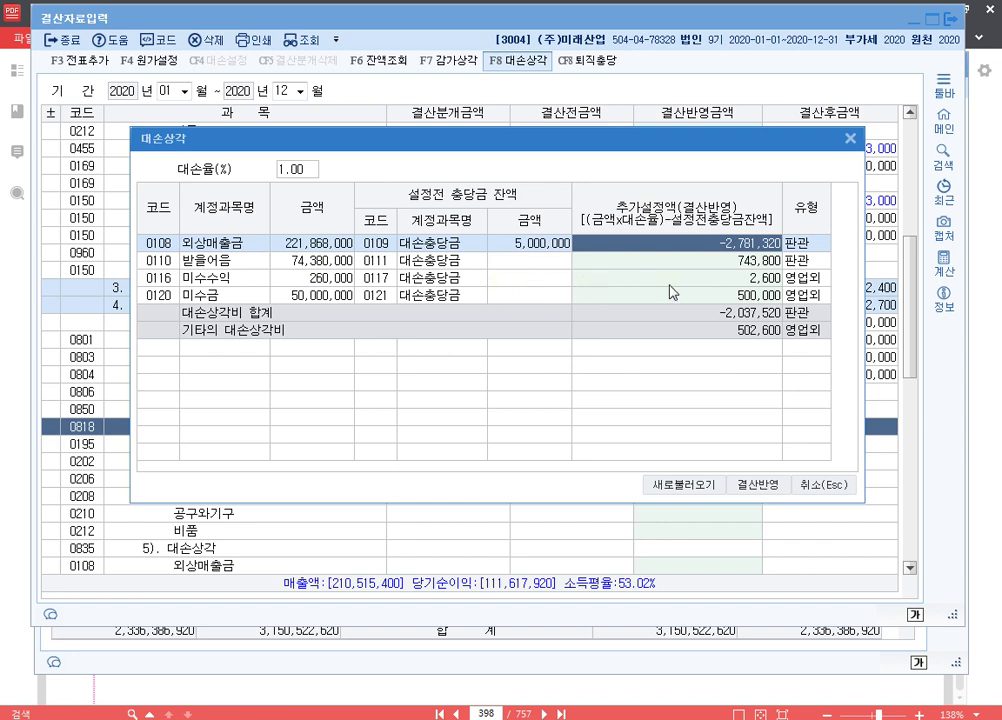
- Examine the 추가설정액 cells of 받을어음, 미수수익 and 미수금 in the 대손상각 settings
click(700, 280)
click(710, 292)
click(712, 279)
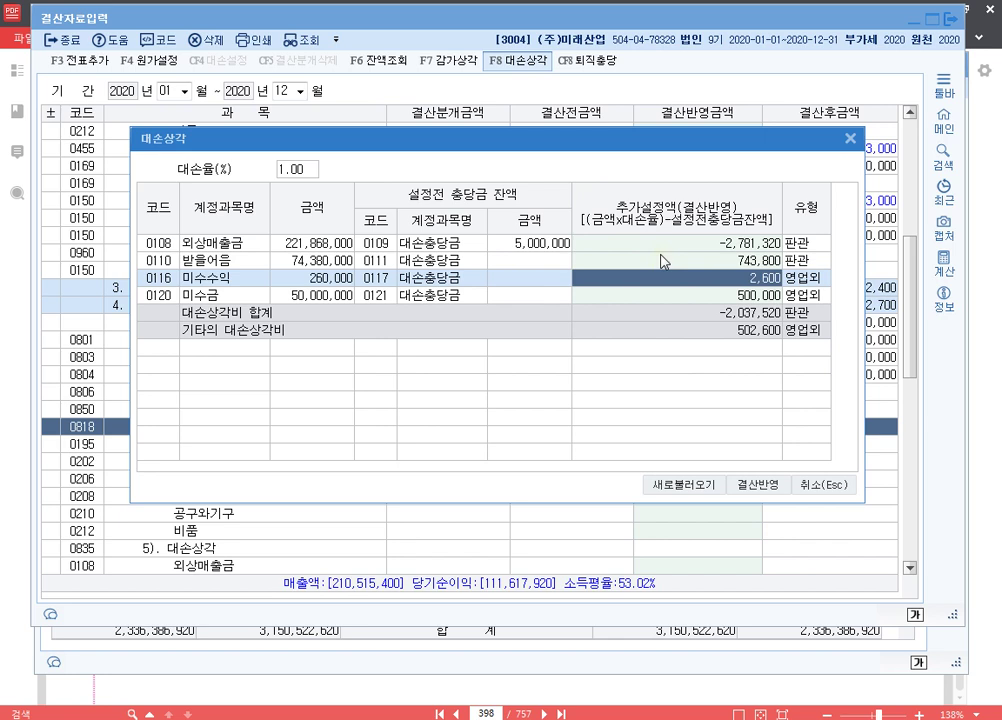
key(Up)
key(Down)
key(Down)
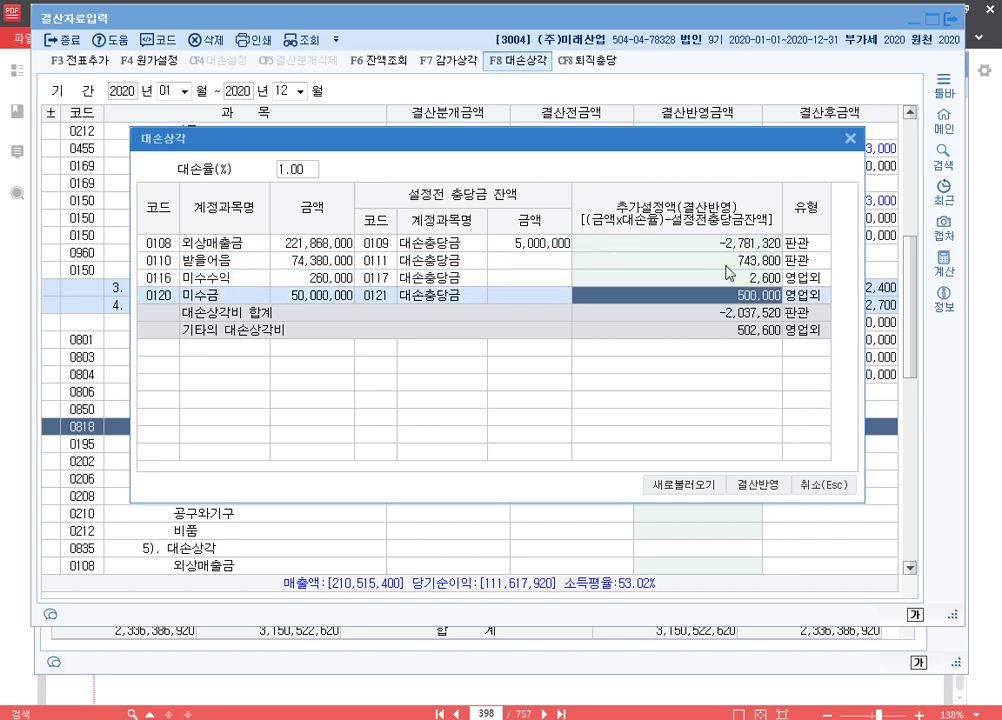
key(Up)
key(Up)
key(Down)
key(Down)
- Try a 대손율 of 2% and 3% in the 대손상각 settings and close them without applying
click(298, 169)
text(2)
key(Return)
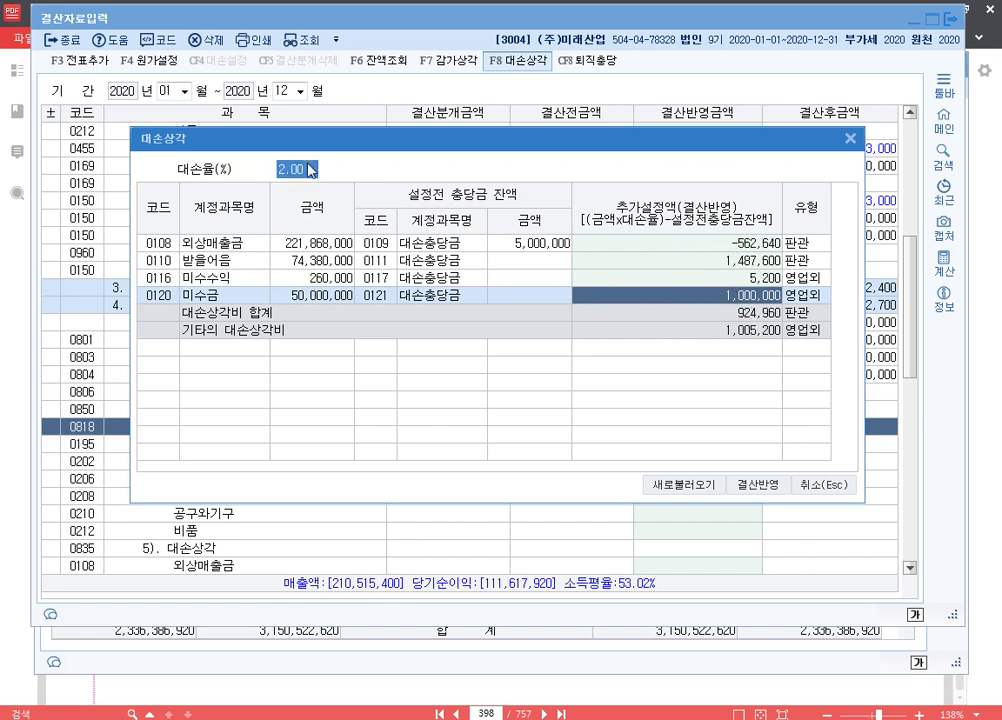
text(3)
key(Return)
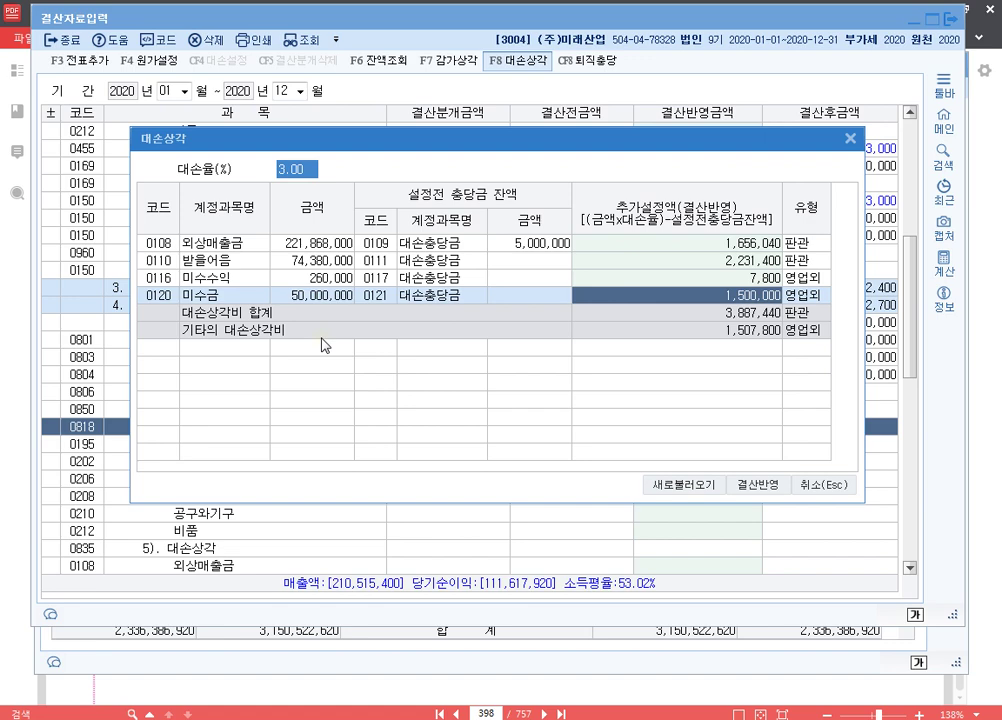
key(Escape)
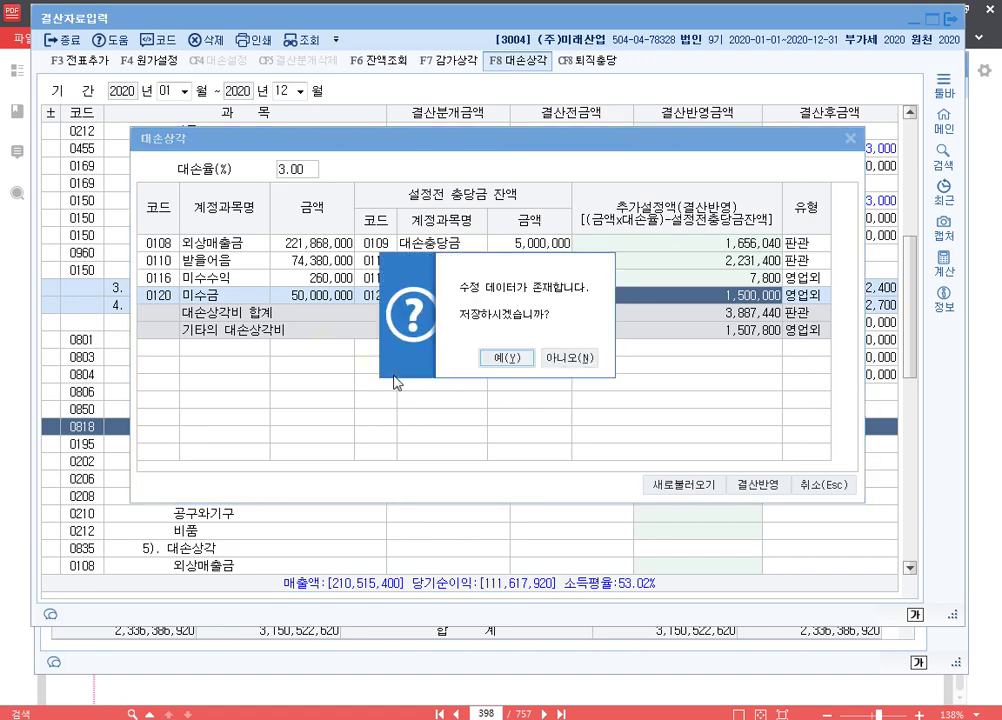
click(443, 355)
- Read textbook item [4] on setting 대손충당금 for 매출채권, and return to 결산자료입력
click(563, 686)
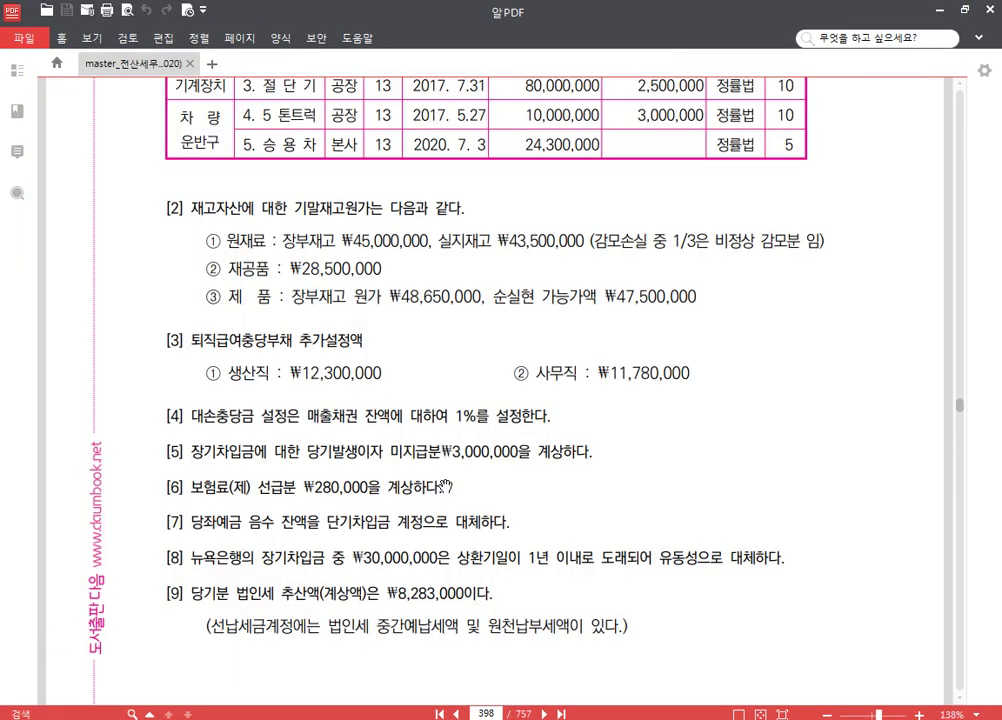
drag(165, 415, 553, 413)
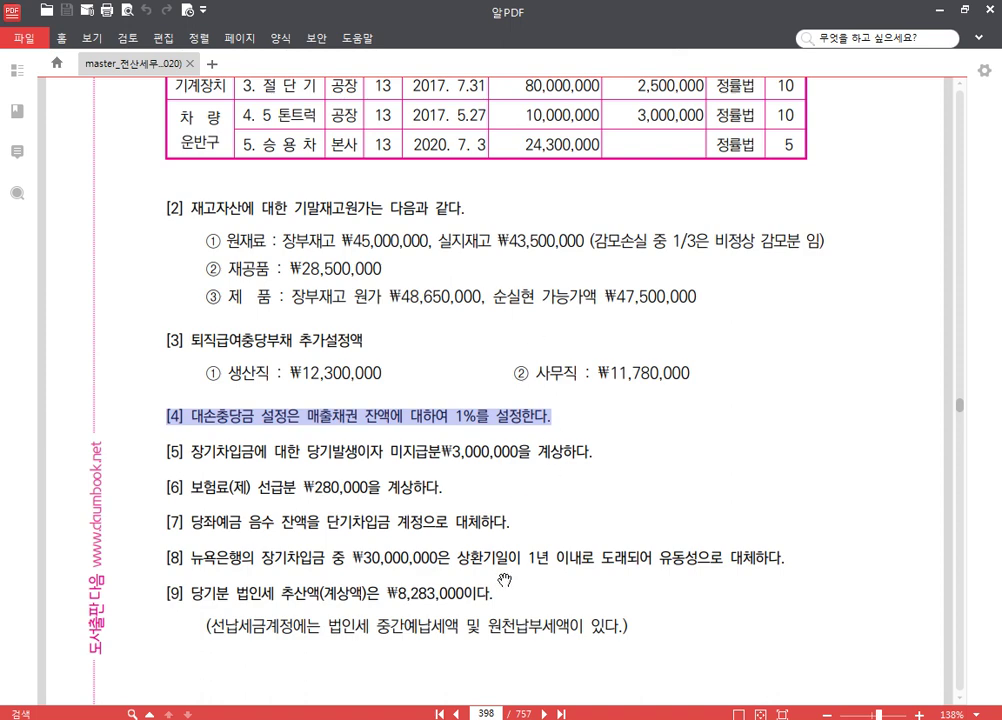
key(alt+Tab)
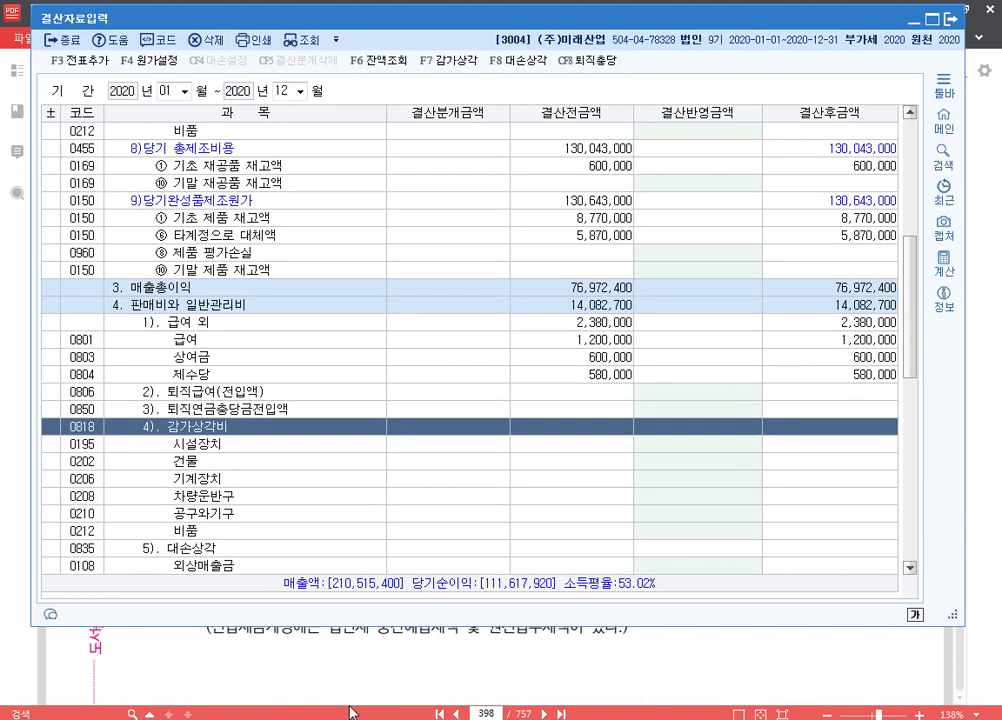
scroll(548, 338, up, 2)
scroll(548, 338, up, 8)
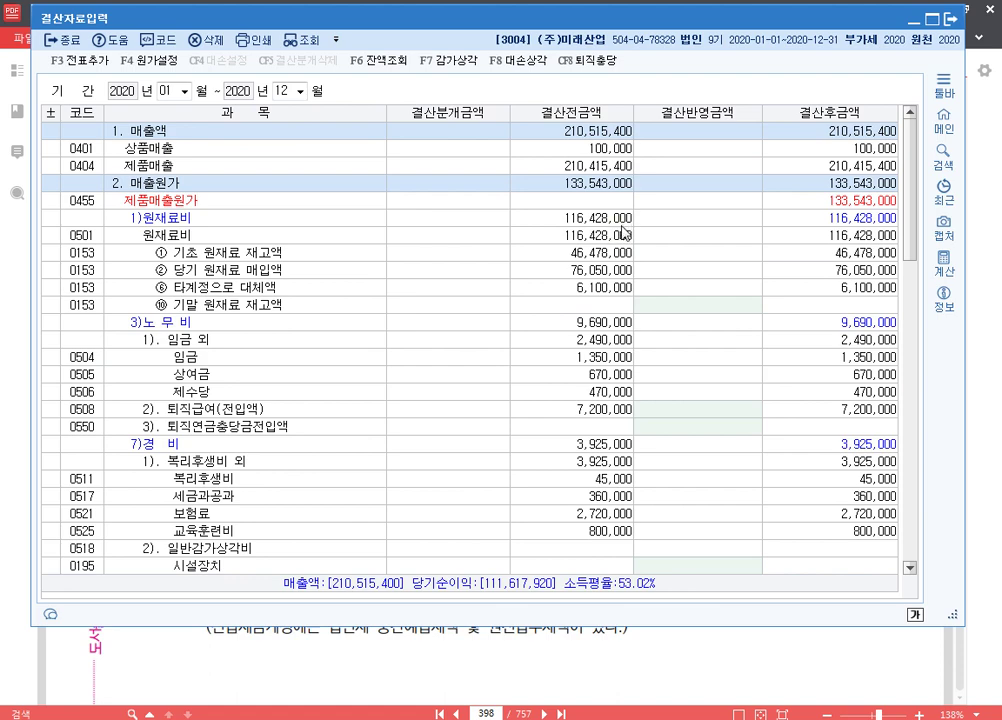
click(660, 651)
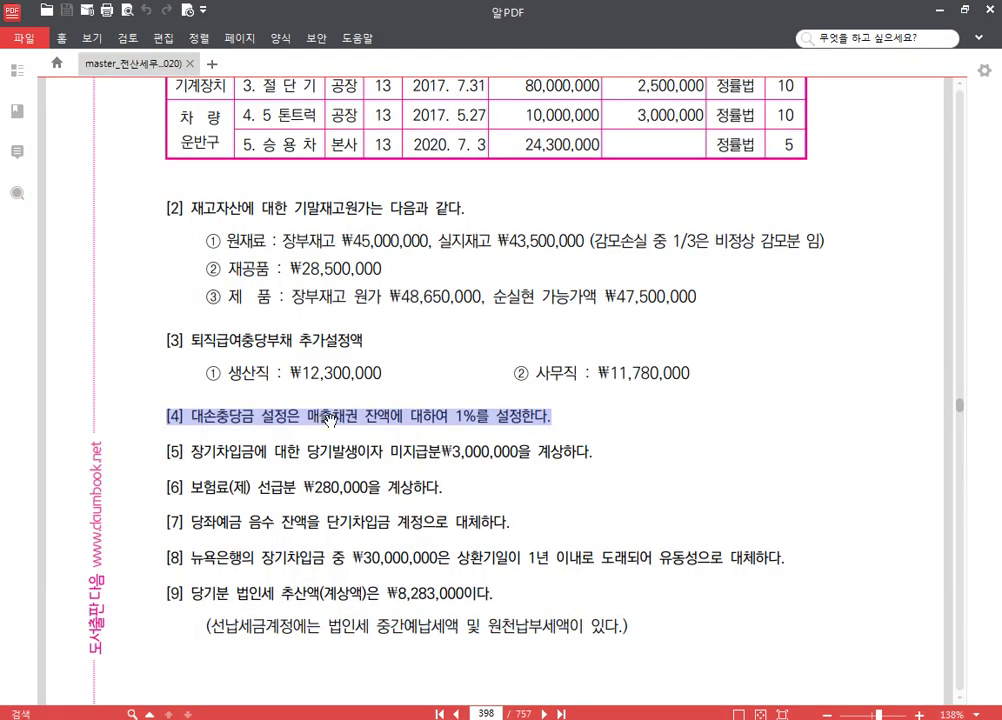
click(548, 416)
key(alt+Tab)
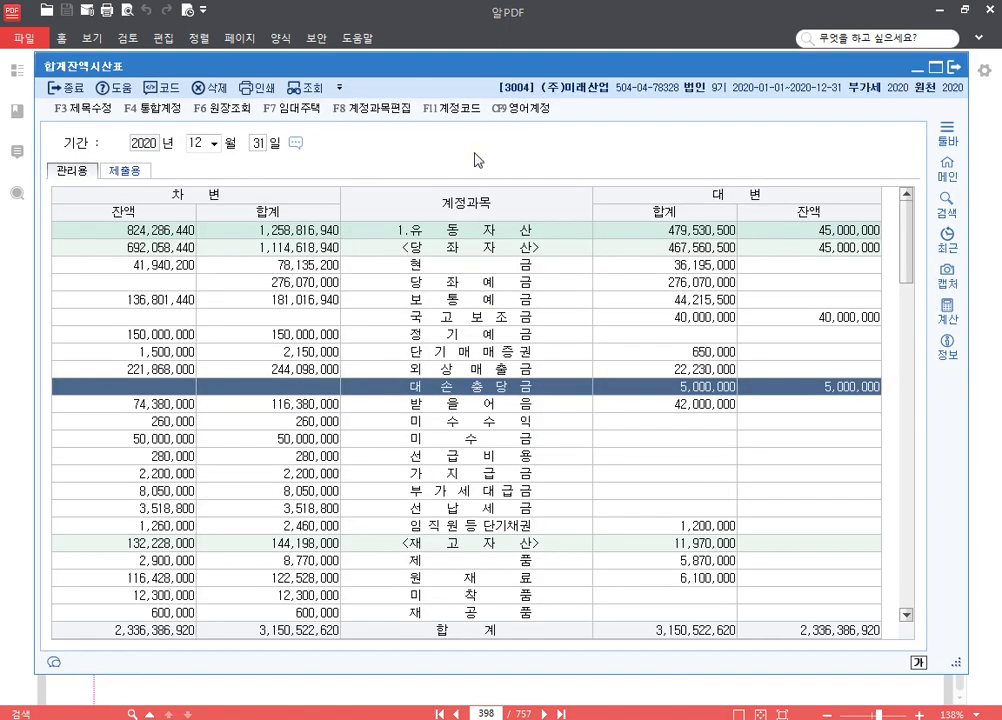
key(alt+Tab)
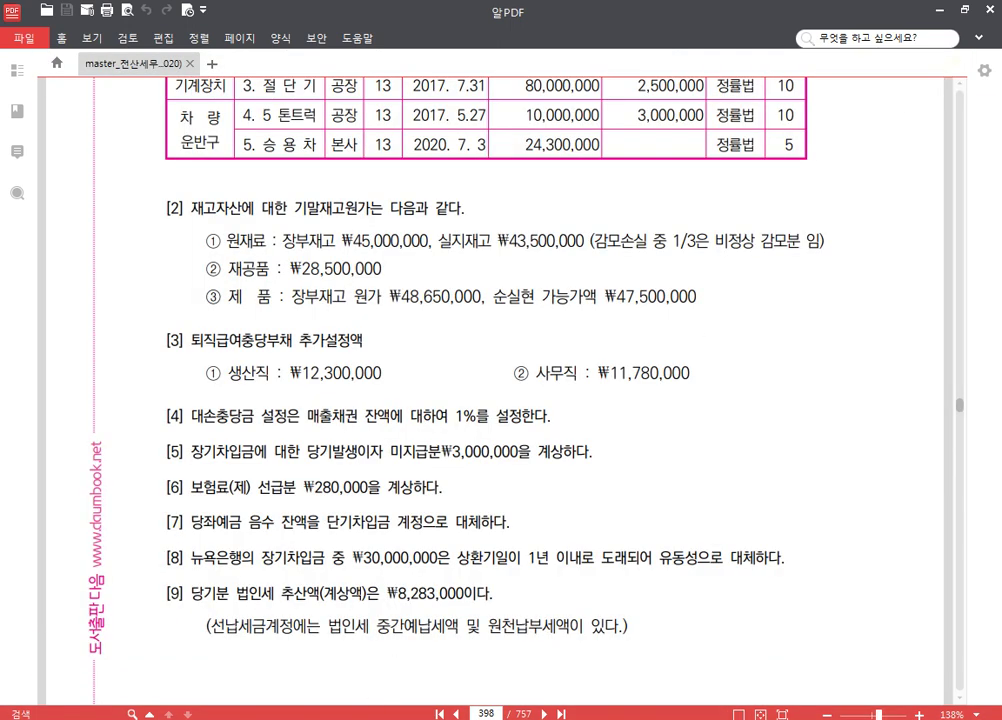
key(alt+Tab)
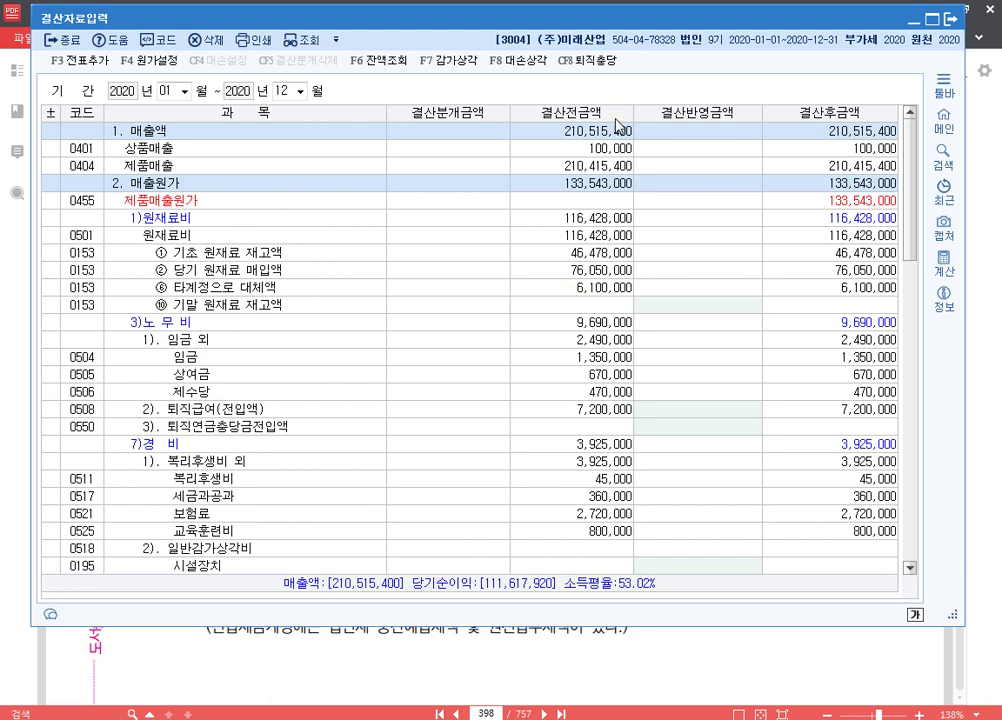
- Call up the 대손상각 settings again and compare the 추가설정액 of 외상매출금 and 받을어음
click(521, 61)
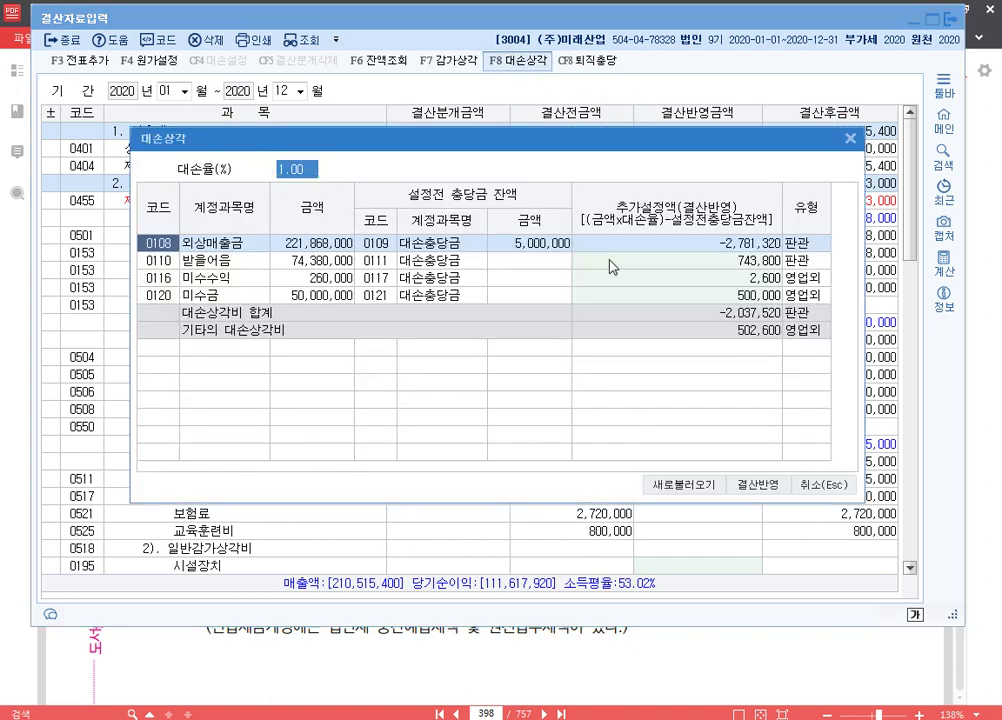
click(698, 249)
click(699, 255)
click(698, 249)
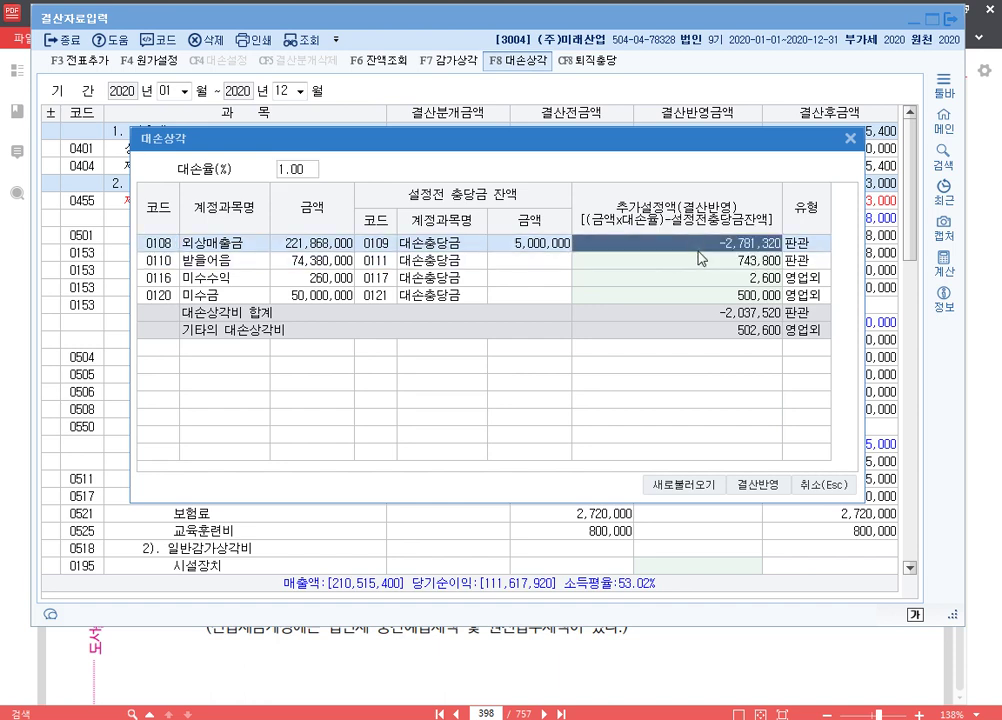
click(699, 262)
click(700, 247)
click(703, 262)
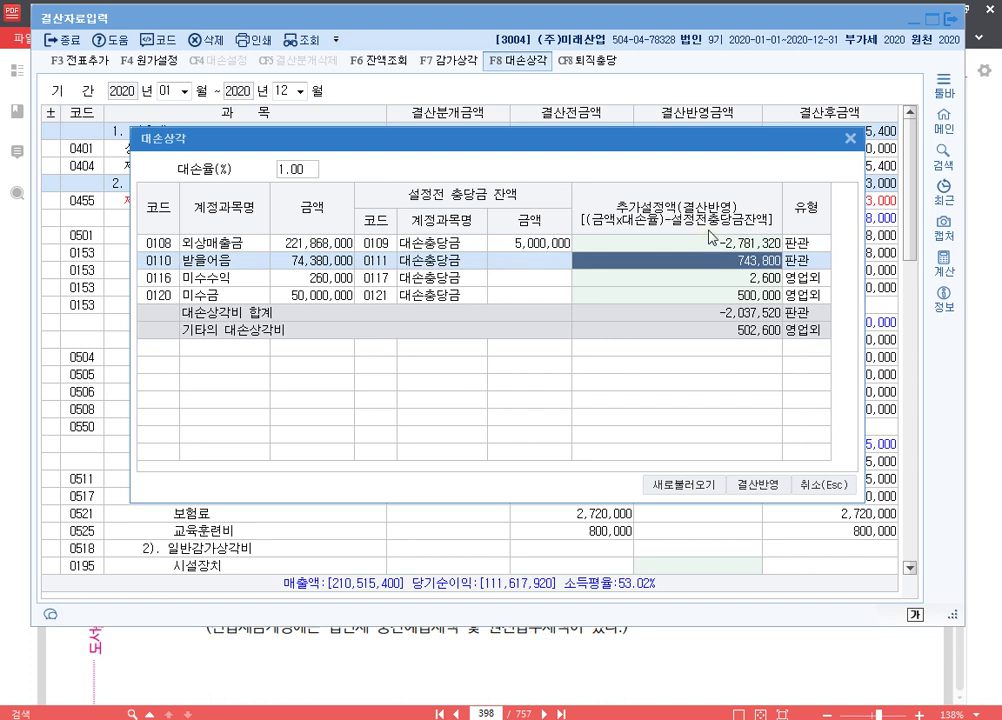
click(707, 243)
click(704, 249)
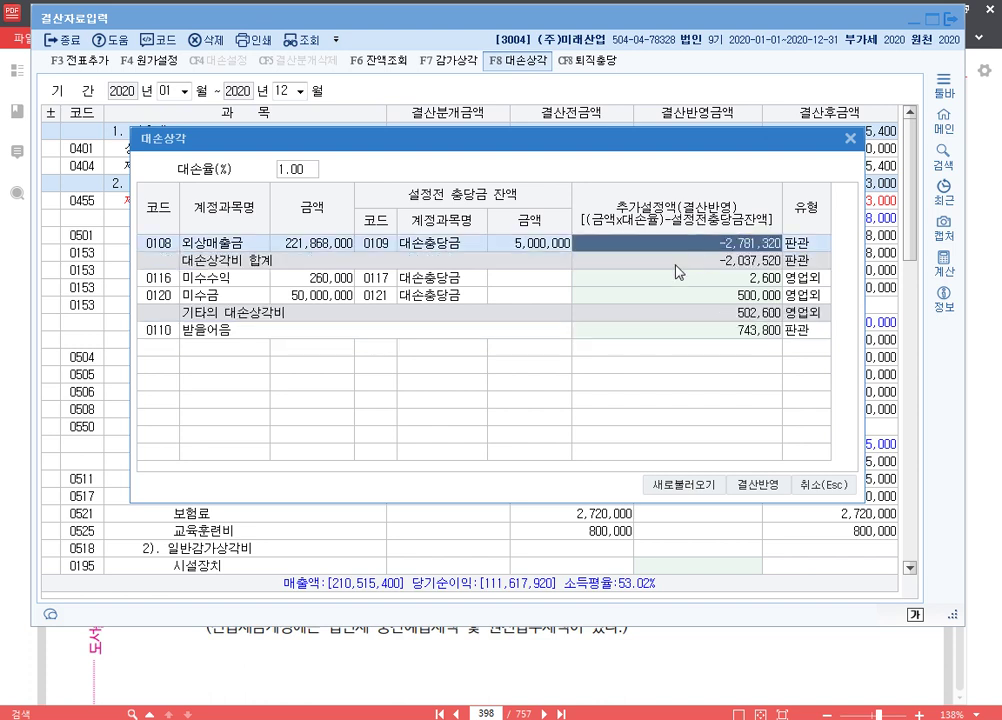
- Sort the 대손상각 list by 계정과목명, recheck the 외상매출금 추가설정액 and cancel the settings without applying them
click(221, 225)
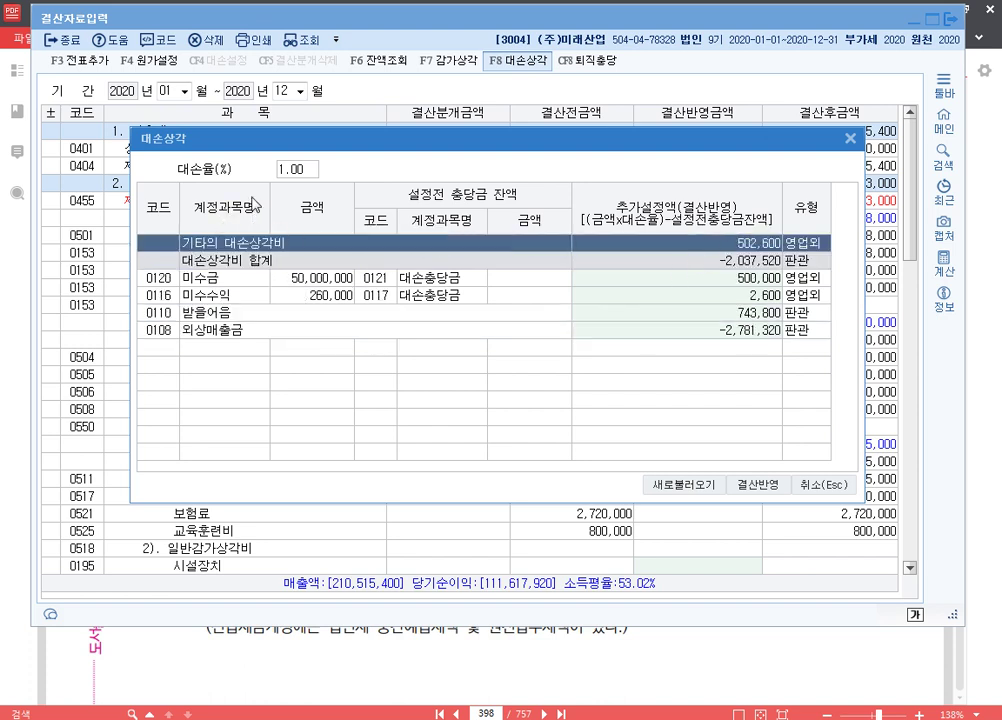
click(224, 225)
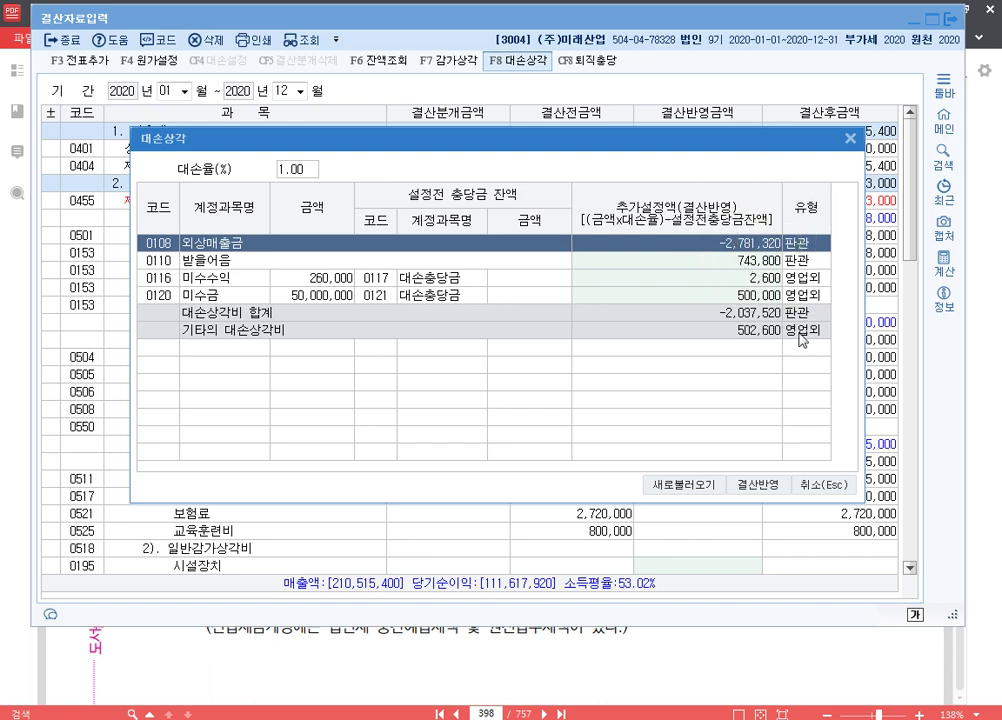
click(823, 485)
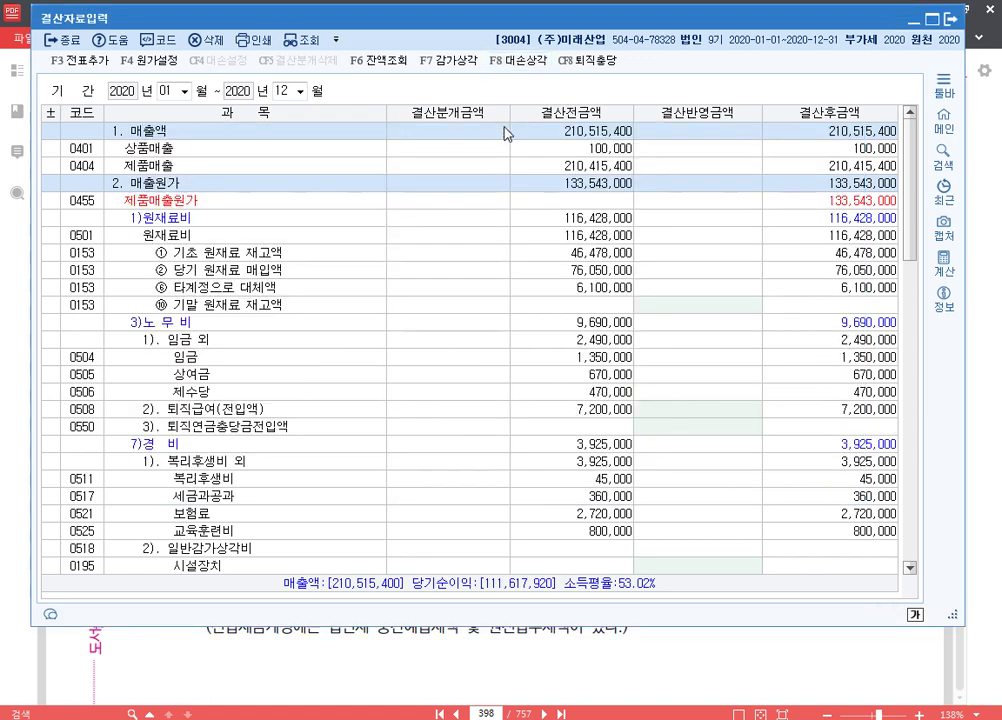
click(517, 60)
key(Return)
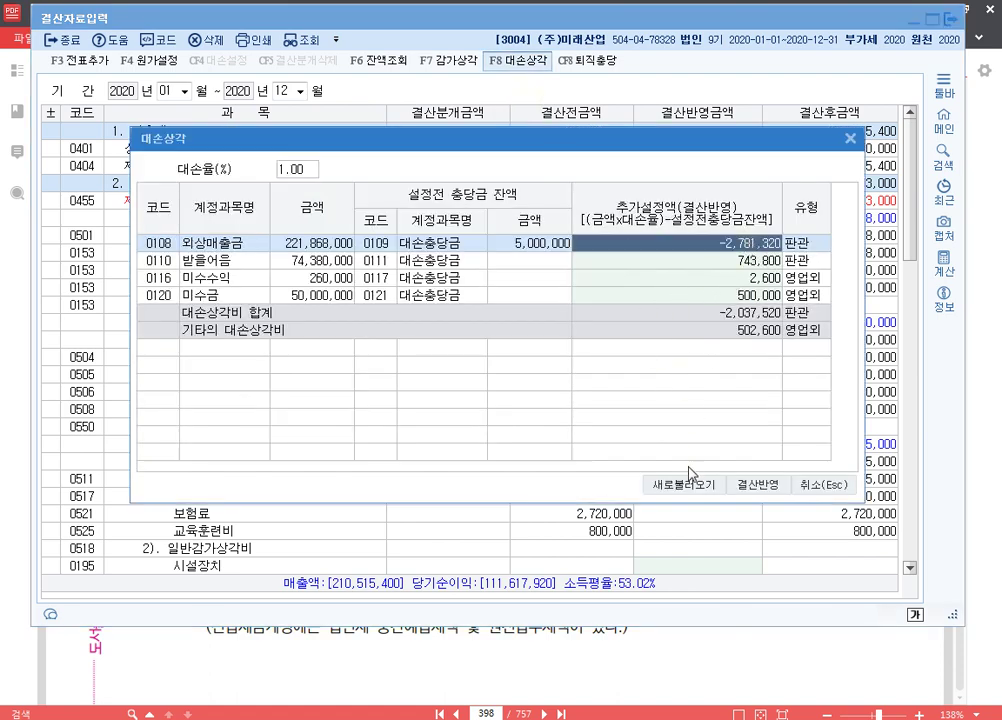
click(841, 490)
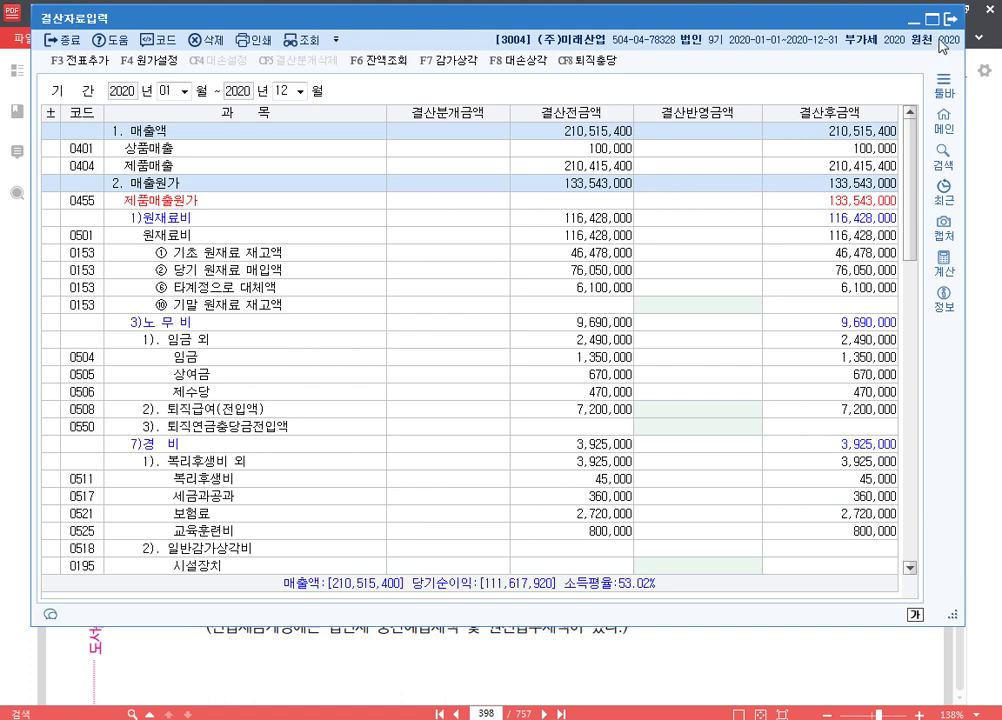
- Leave 결산자료입력 and open 일반전표입력 for December 31, 2020
key(Escape)
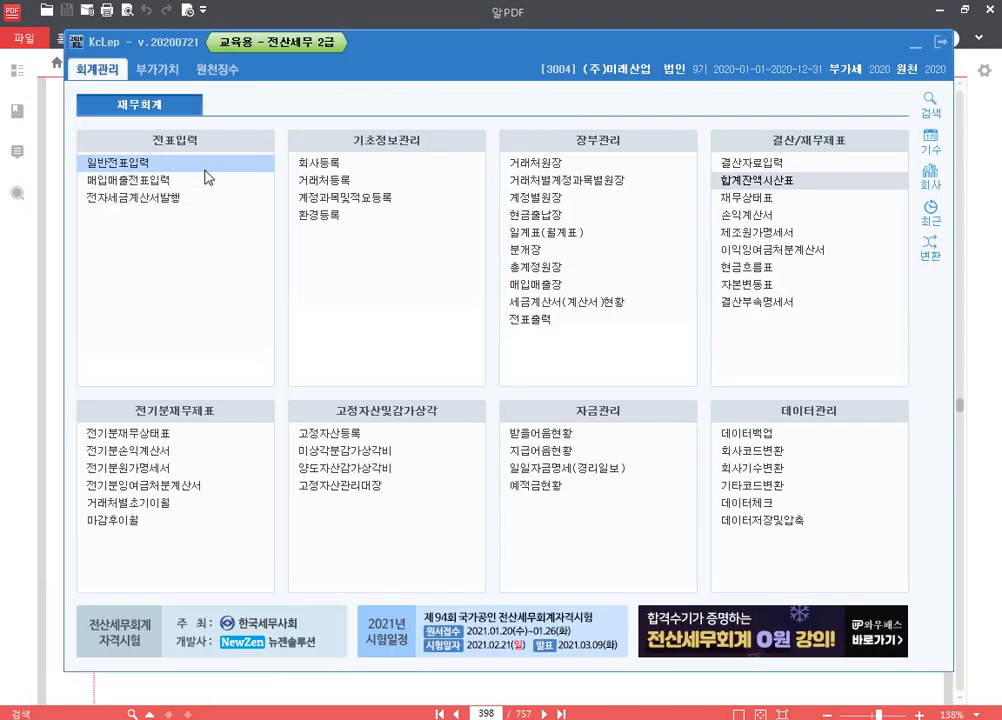
click(205, 165)
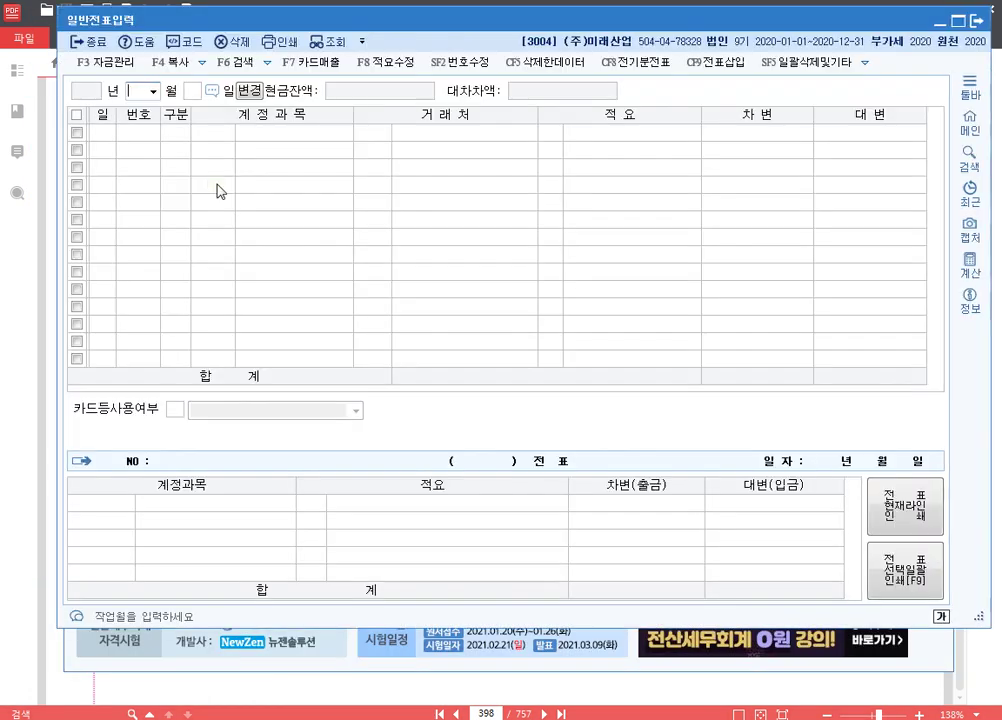
text(01)
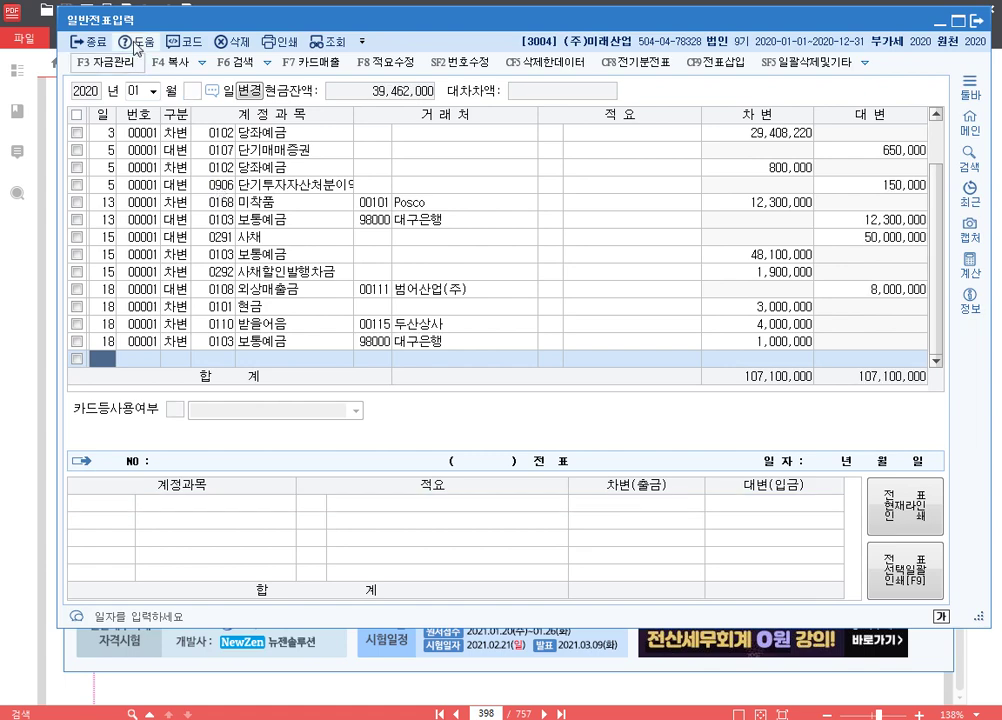
key(shift+Tab)
text(12)
text(31)
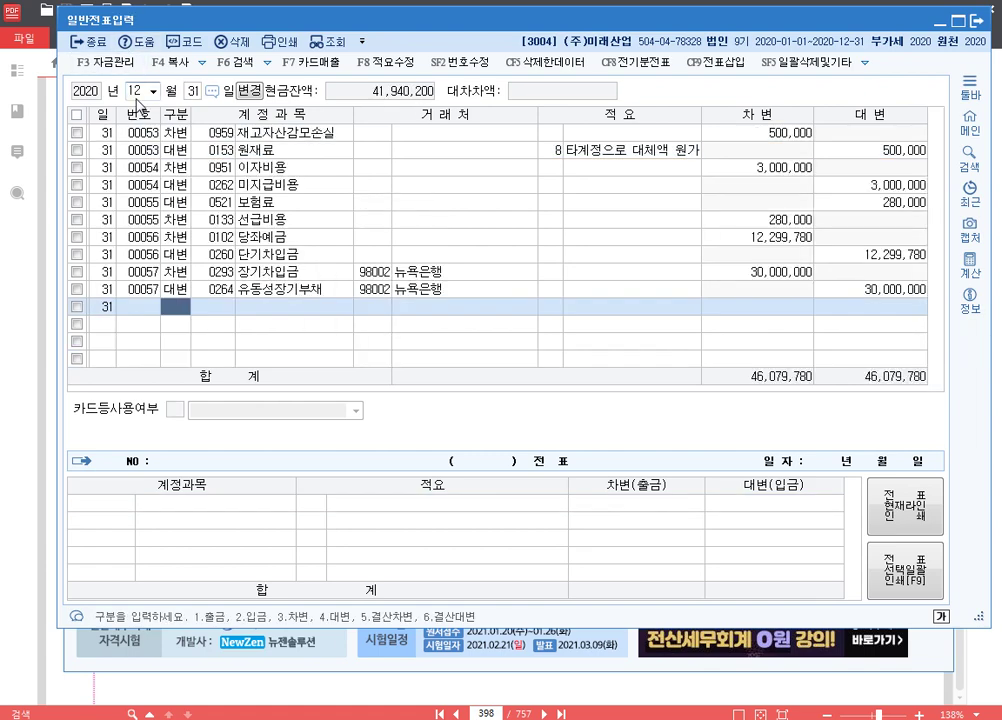
- Enter a debit line for 대손충당금 (0109) of 2,781,320 on December 31
text(3)
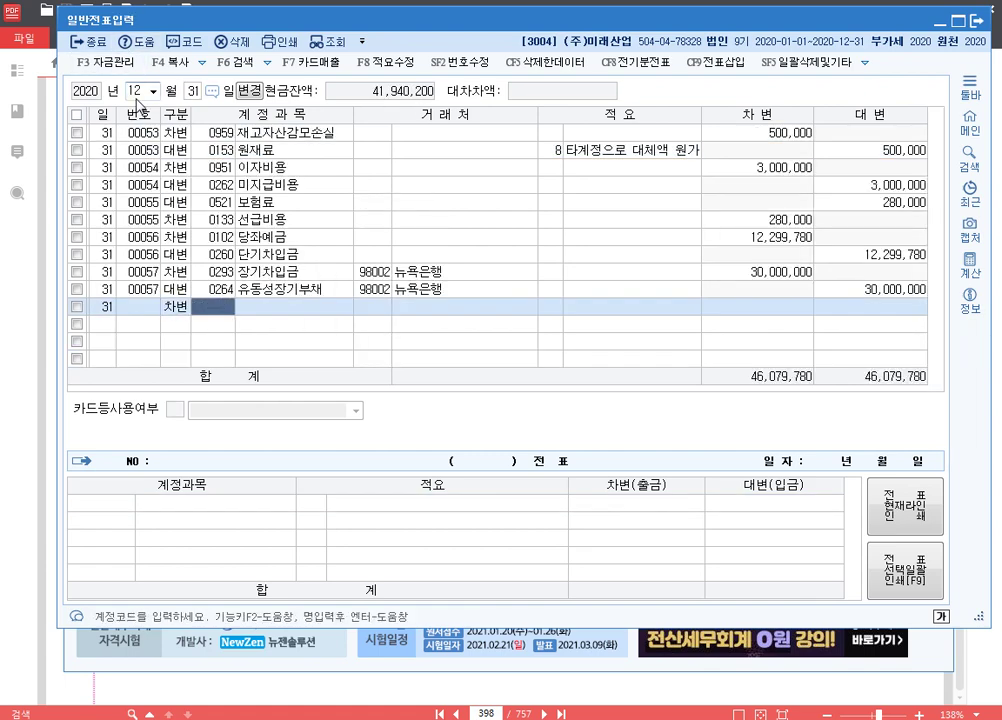
text(10)
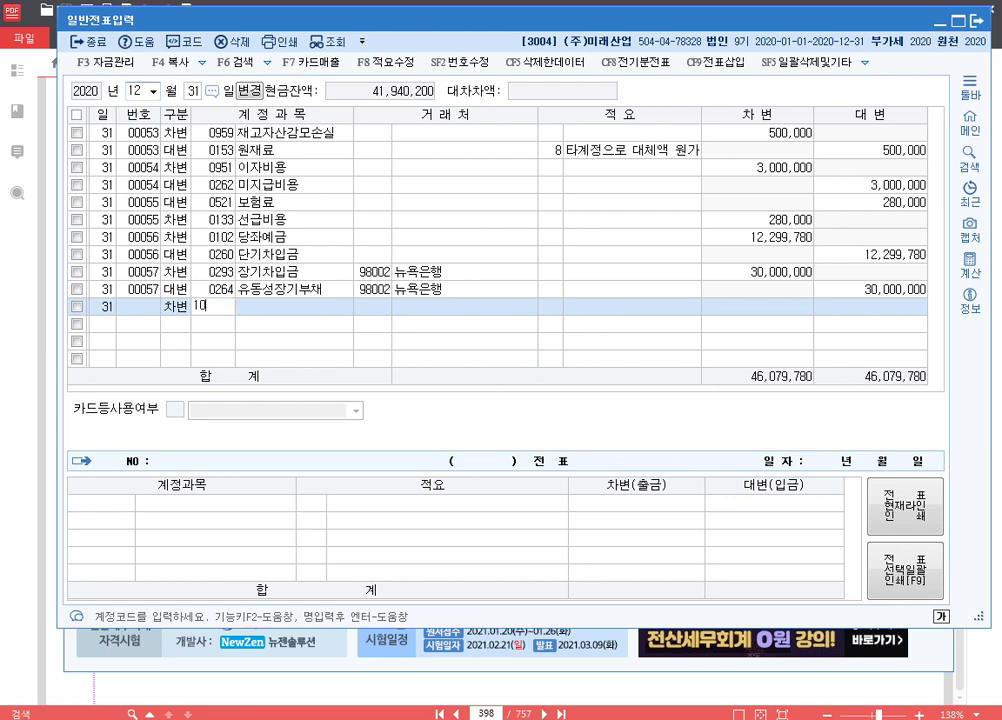
key(Return)
key(Return)
key(Return)
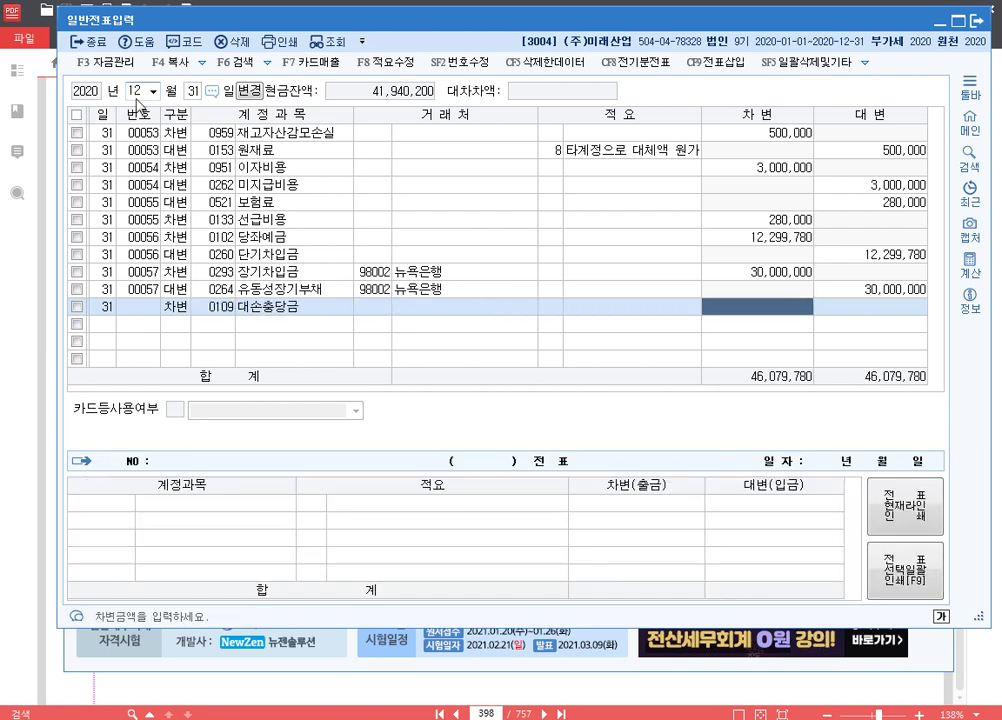
text(2,)
text(7)
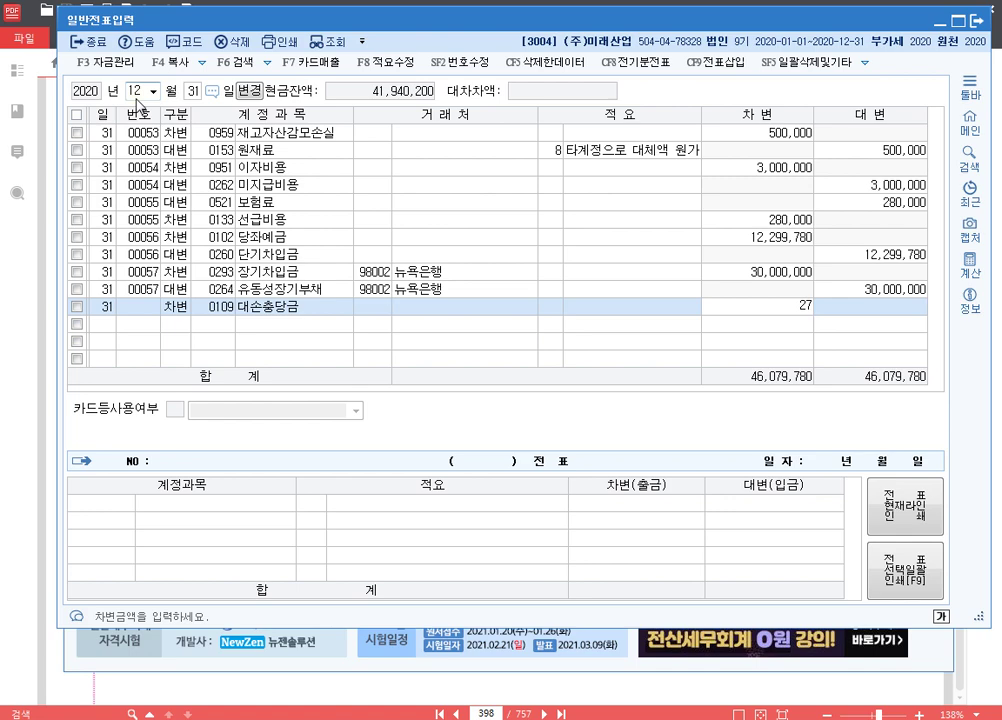
text(81,320)
key(Return)
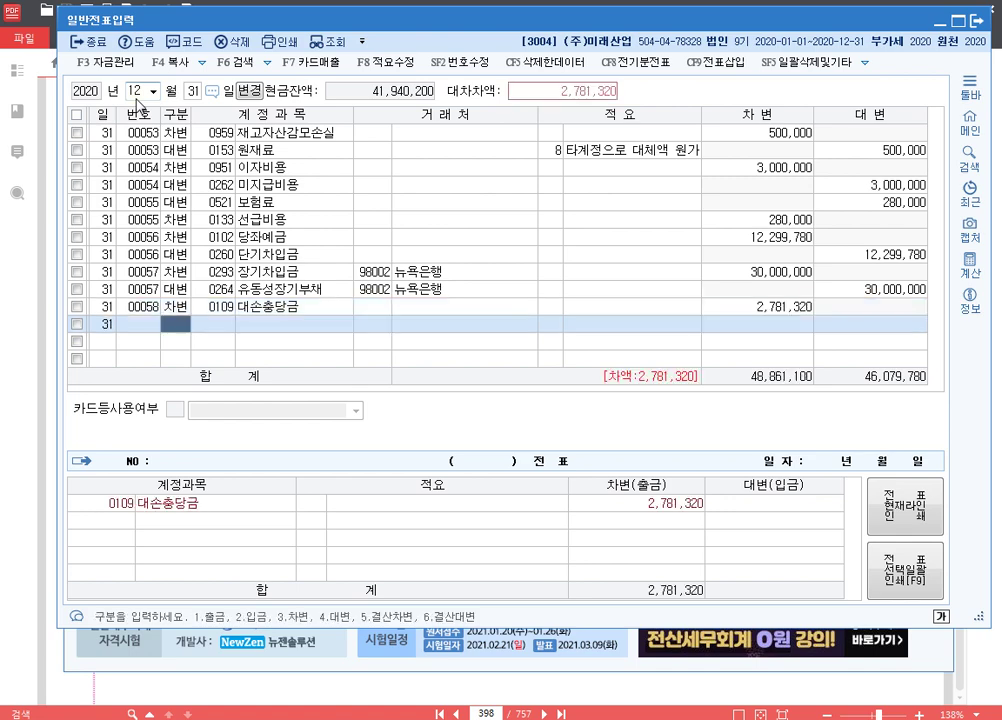
- Enter the balancing credit line for 대손충당금환입 (0851) of 2,781,320 on December 31 and display the completed voucher
text(4)
key(Return)
text(대손)
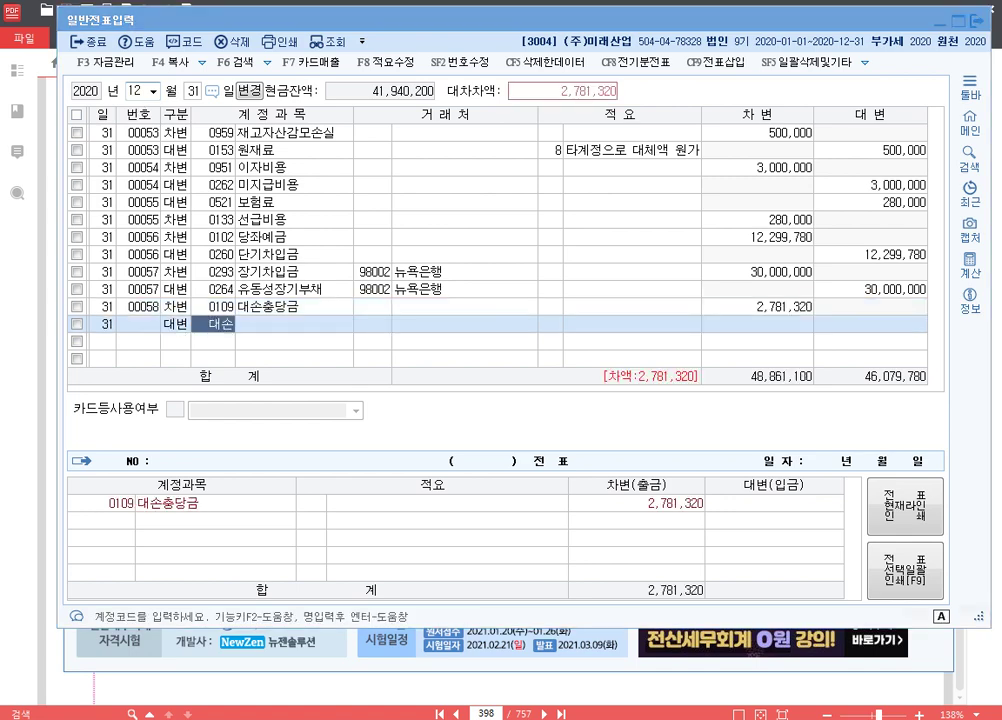
key(Return)
text(충당금환)
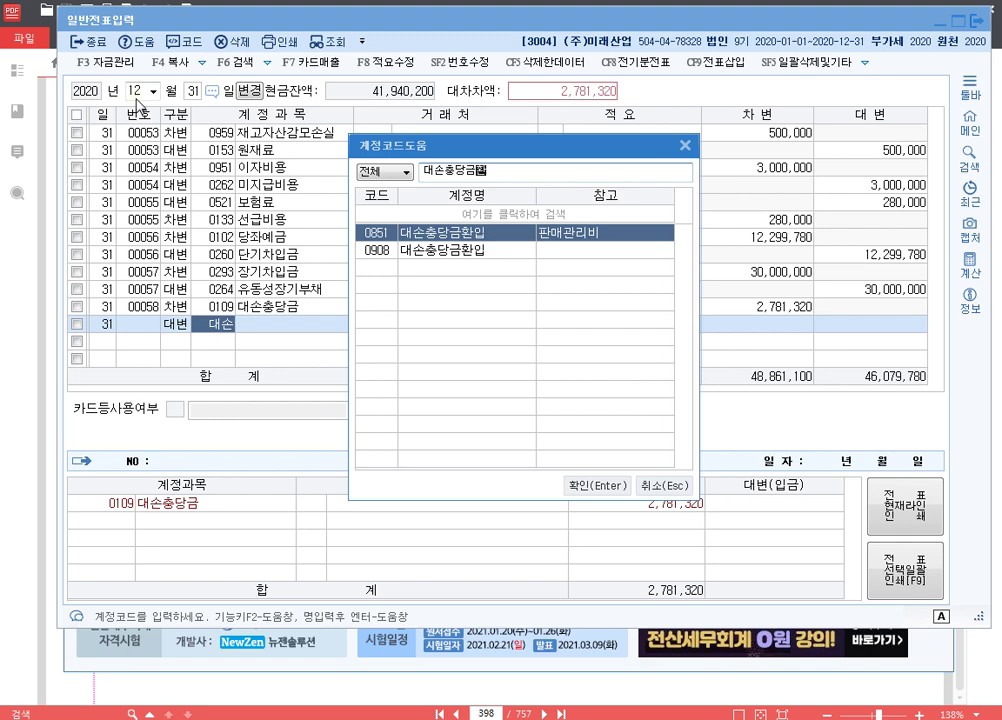
key(Return)
key(Return)
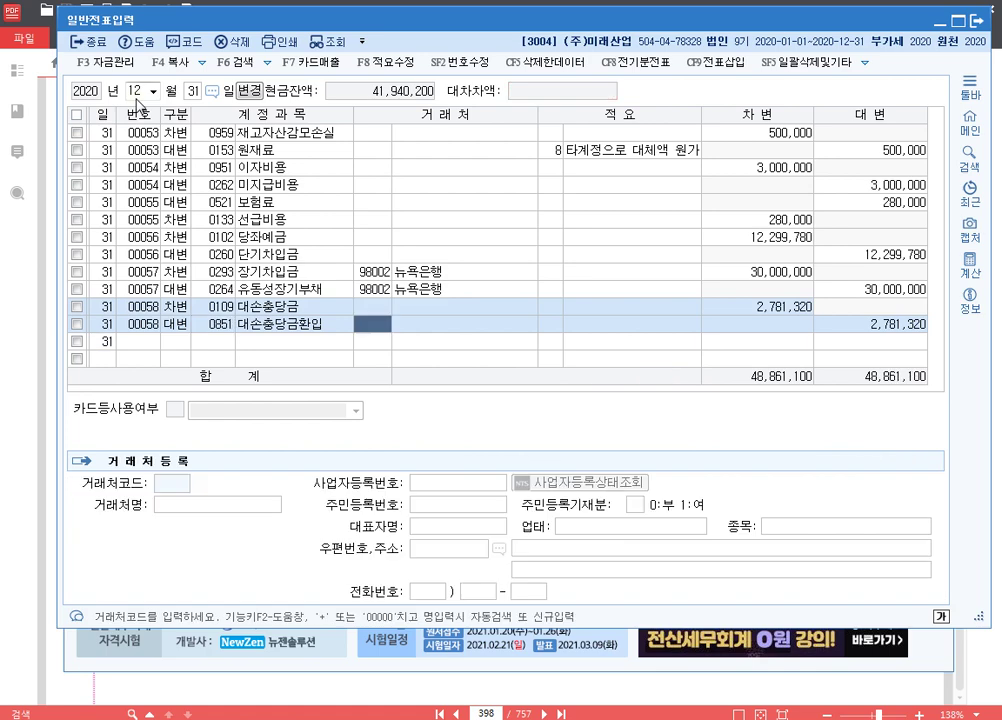
key(Return)
key(Return)
key(Return)
key(Return)
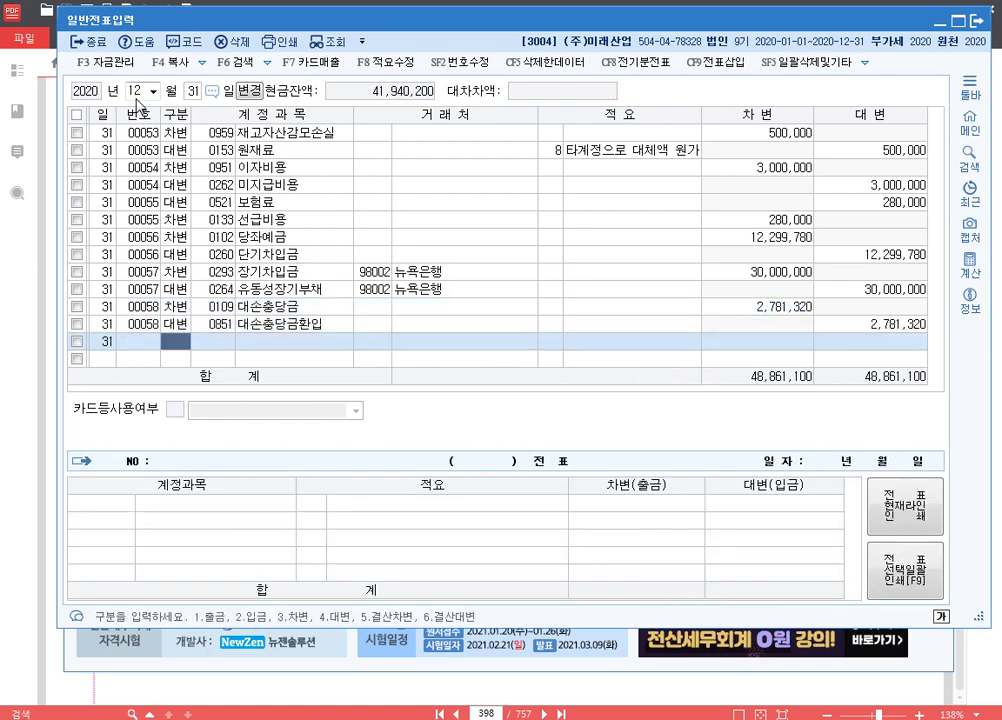
key(Up)
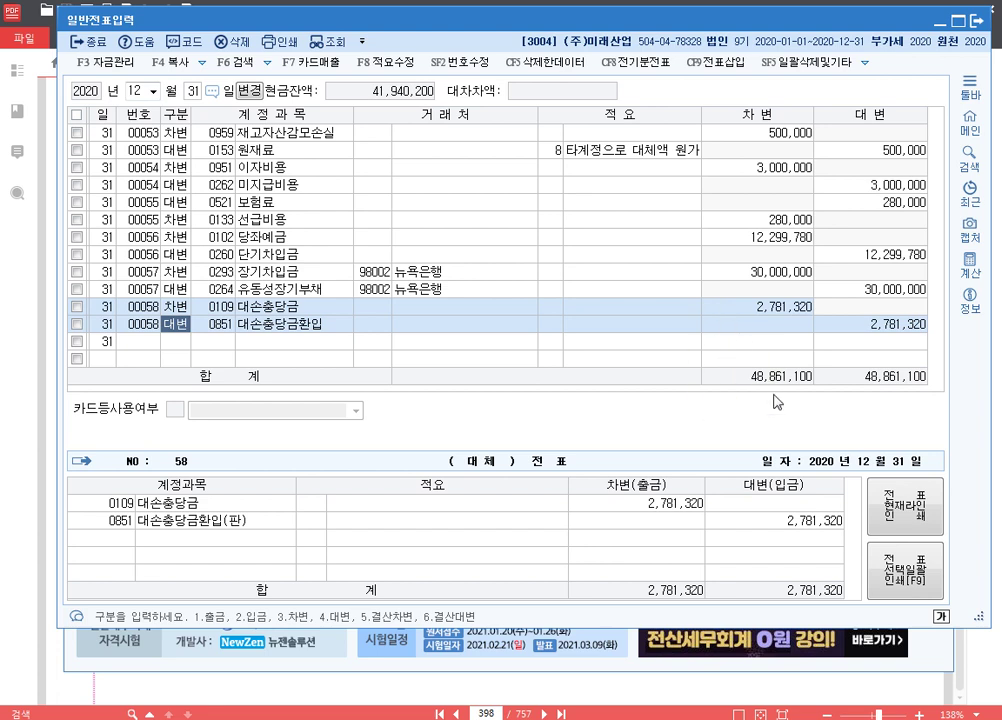
- Leave 일반전표입력, reopen 결산자료입력 and check the 추가설정액 of 외상매출금 and 받을어음 in the 대손상각 settings
click(979, 31)
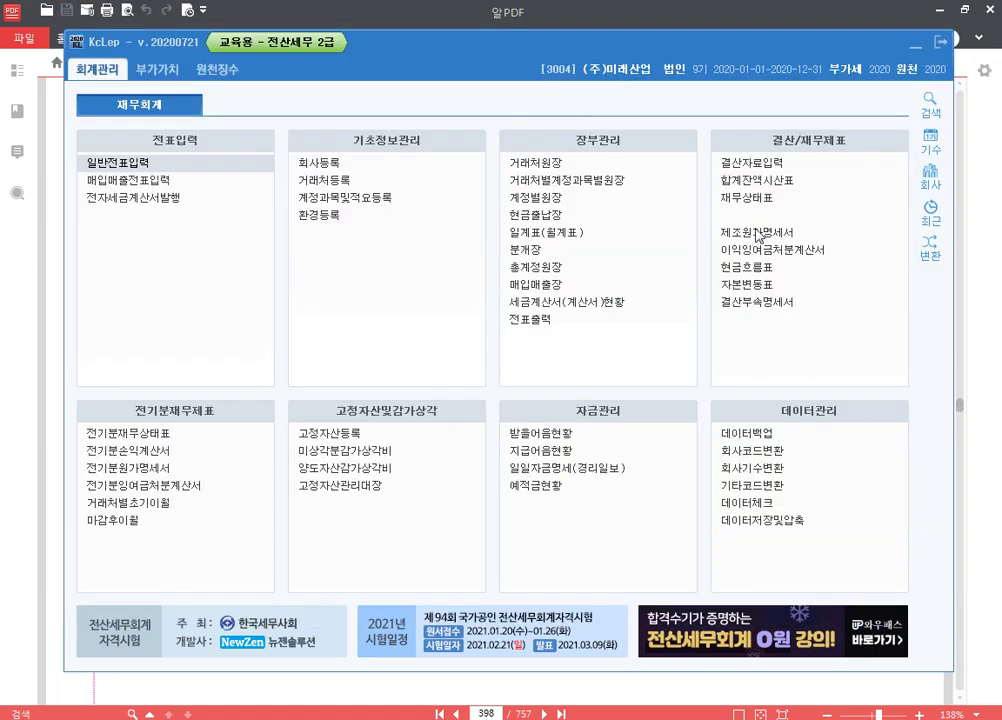
click(786, 167)
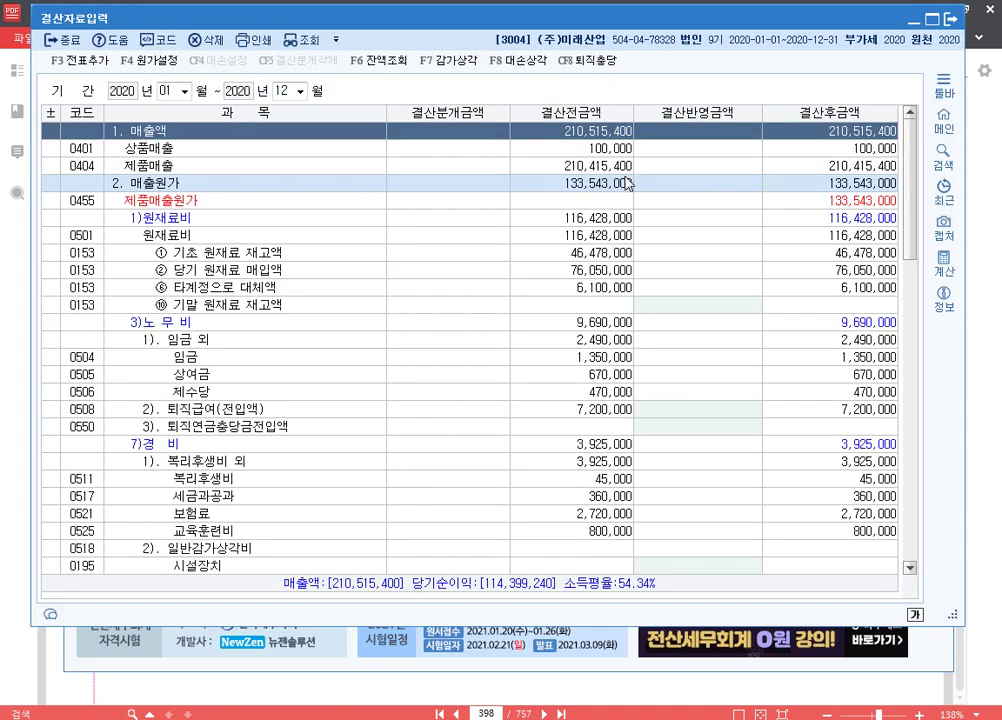
click(533, 66)
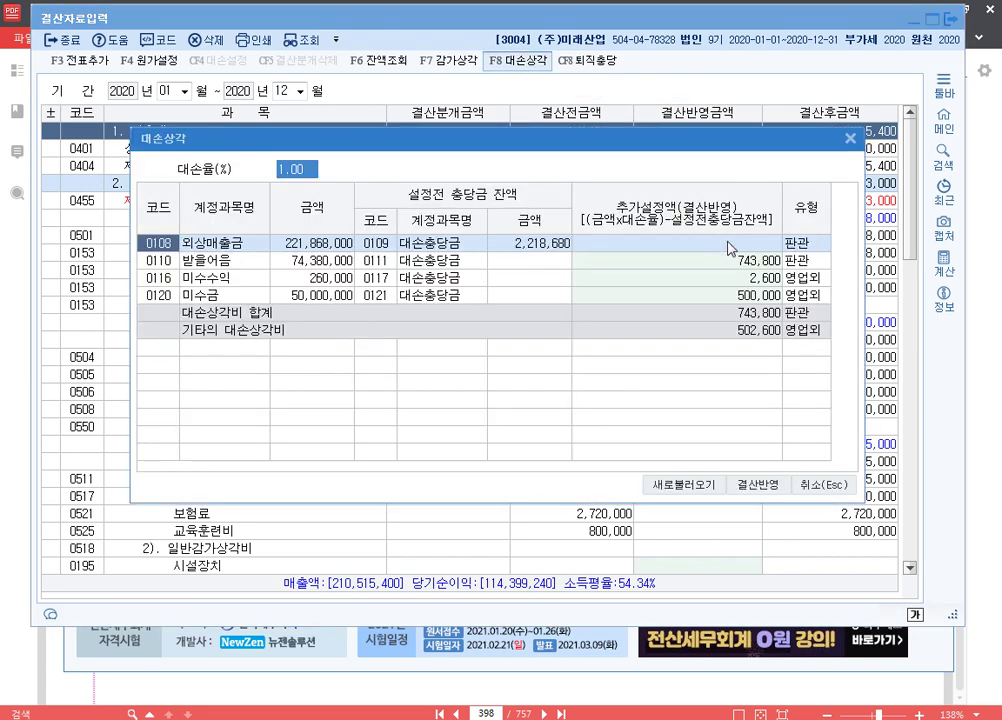
click(731, 249)
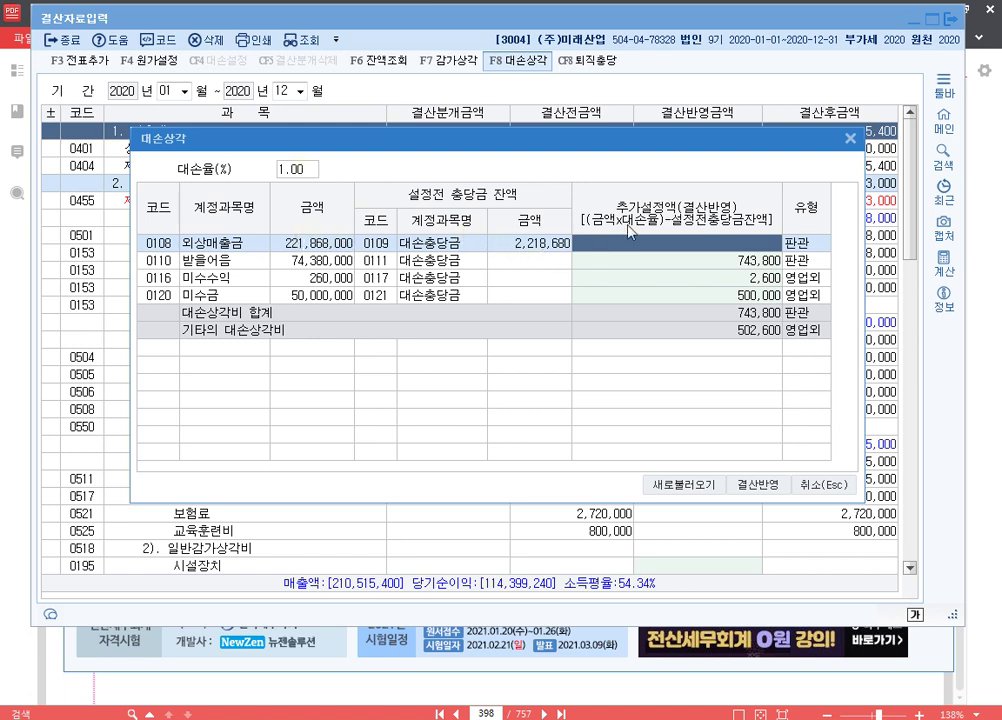
click(730, 264)
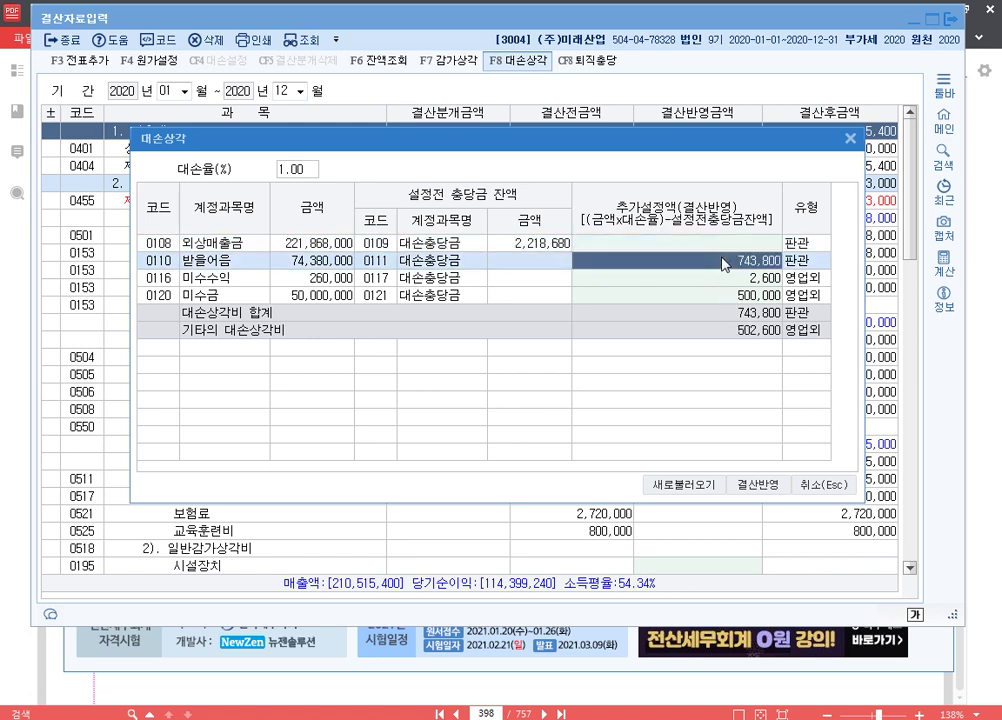
- Clear the 추가설정액 of 미수수익 and 미수금, and apply the 대손상각 amounts to the closing data
click(736, 280)
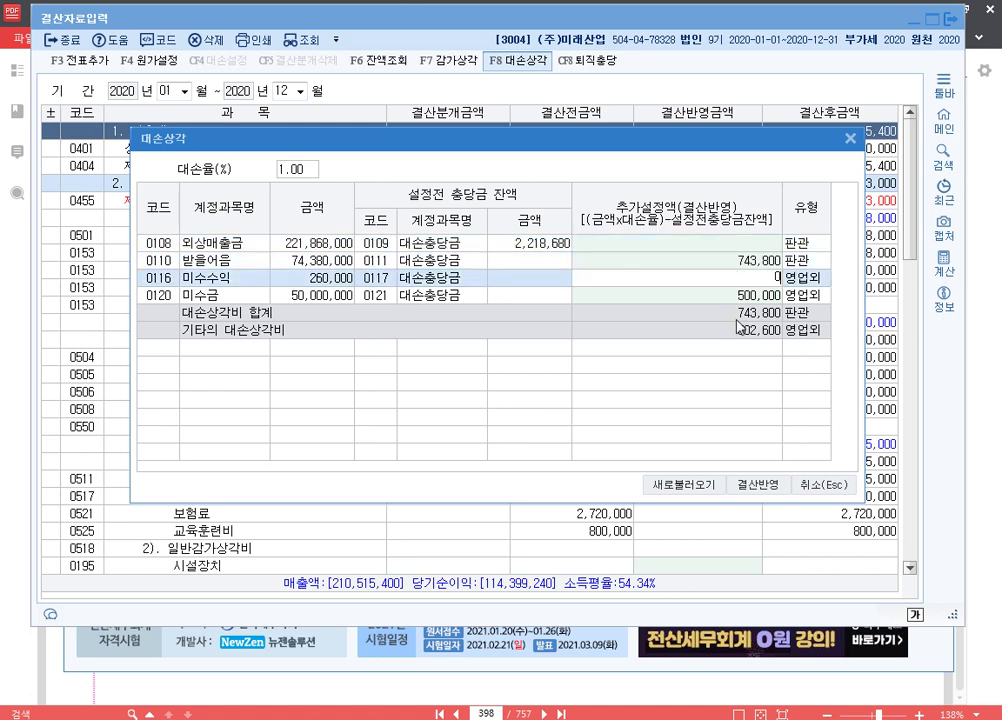
key(Delete)
key(Down)
key(Delete)
click(736, 320)
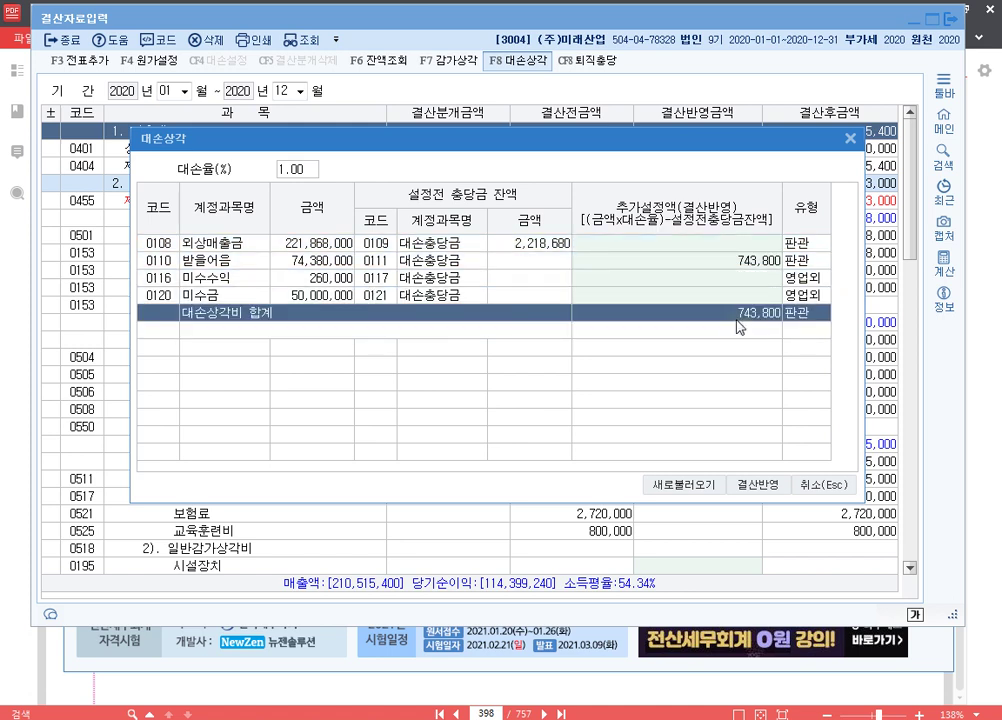
click(818, 293)
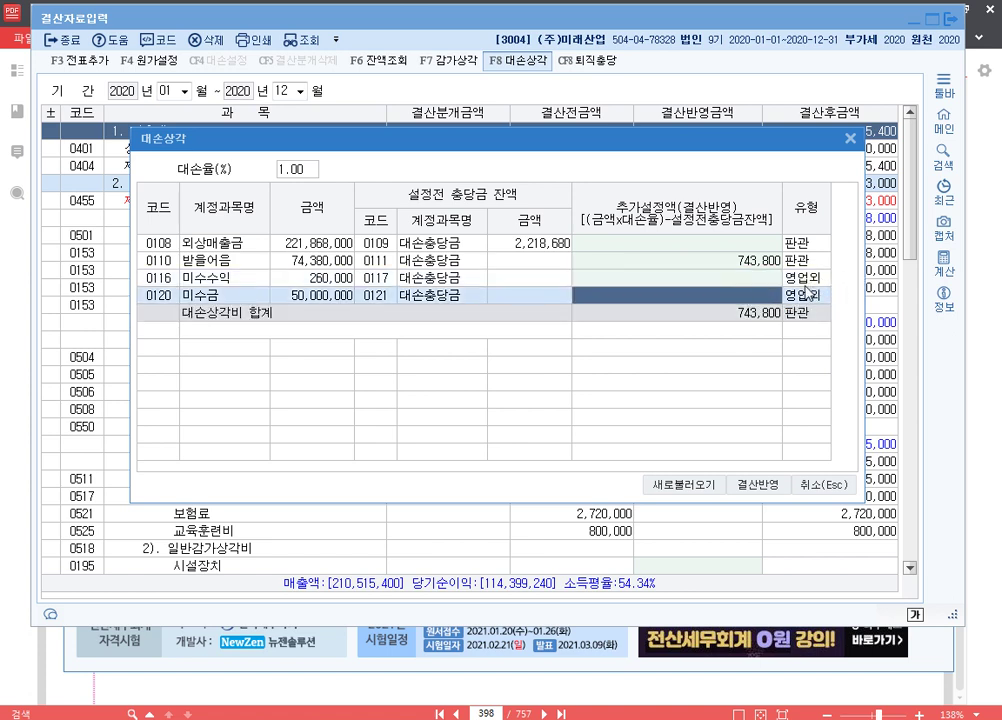
click(670, 284)
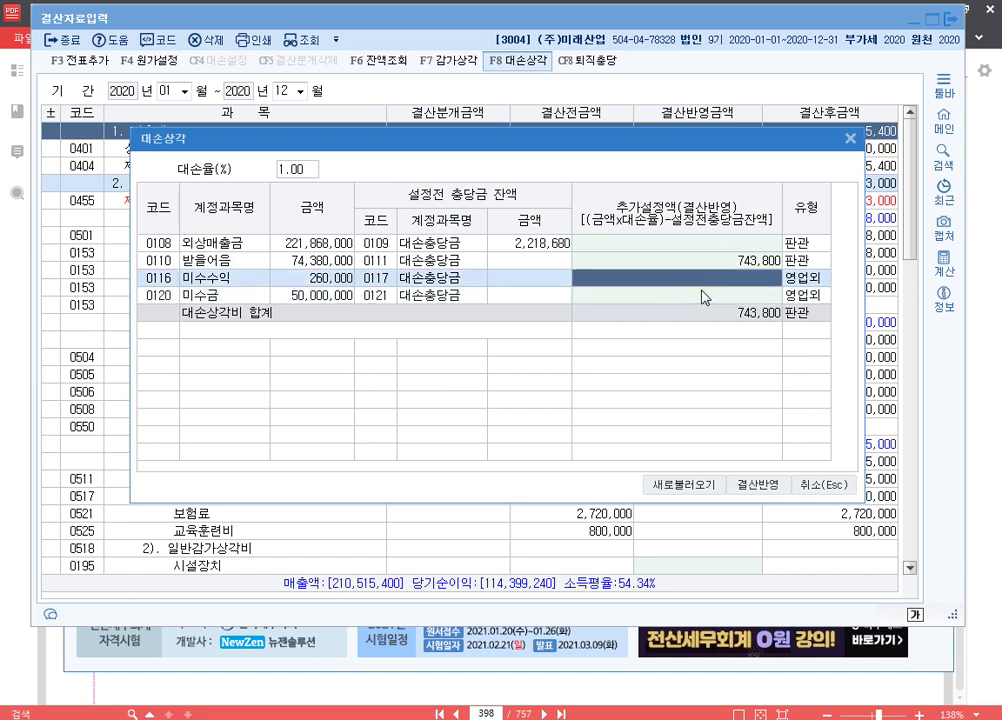
click(772, 485)
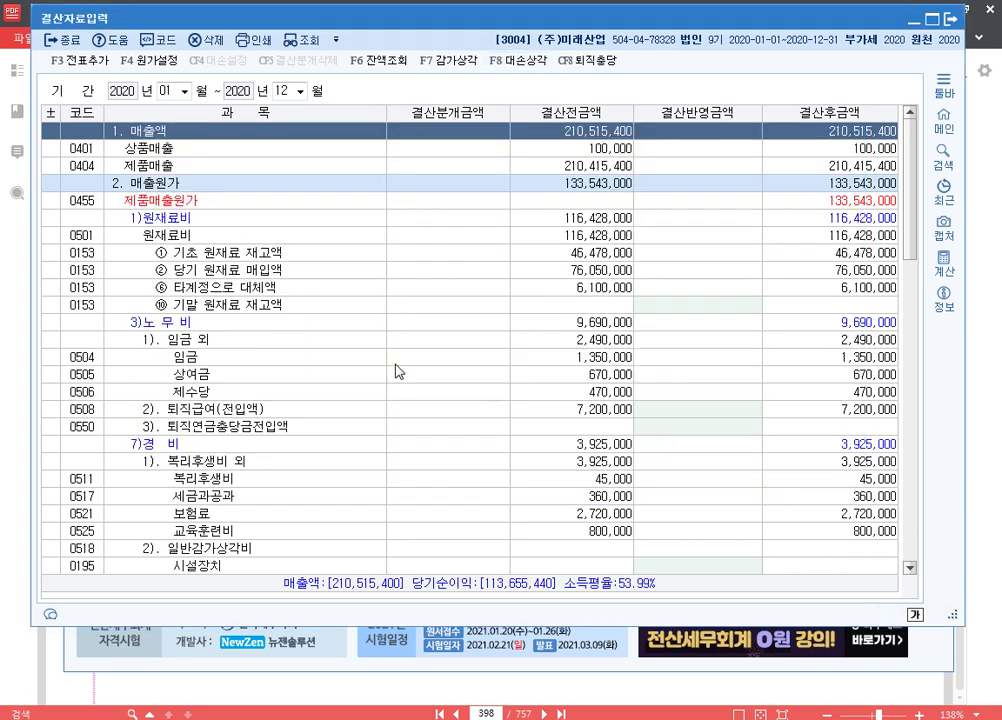
- Check the 결산반영금액 of 외상매출금 and 받을어음 under 대손상각 in 판매비와 일반관리비
scroll(385, 301, down, 6)
scroll(385, 301, down, 7)
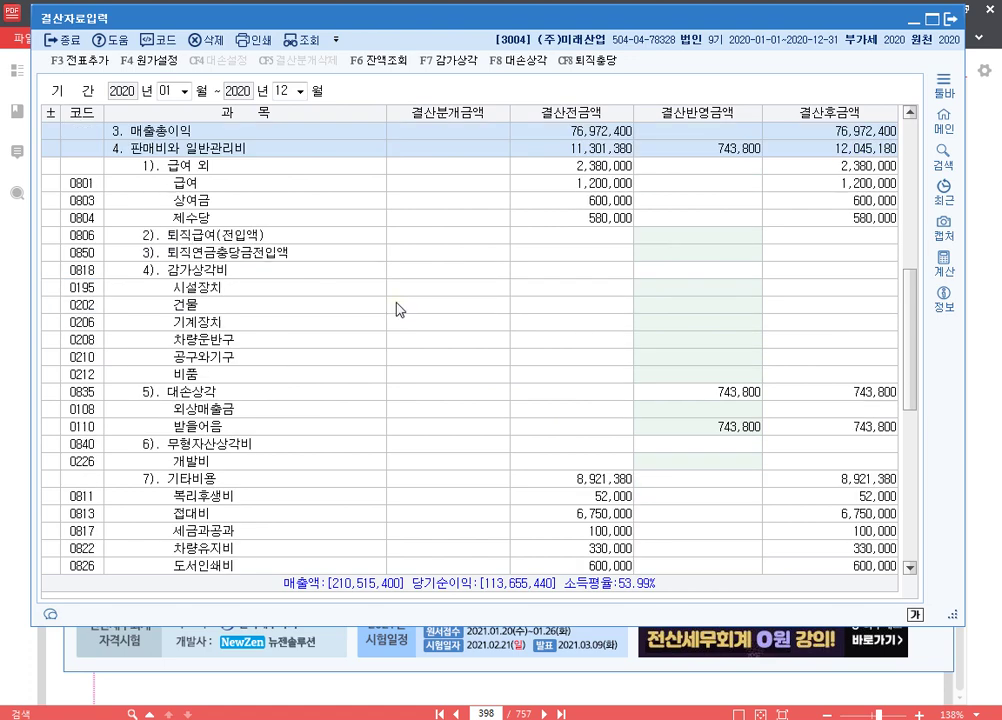
click(732, 426)
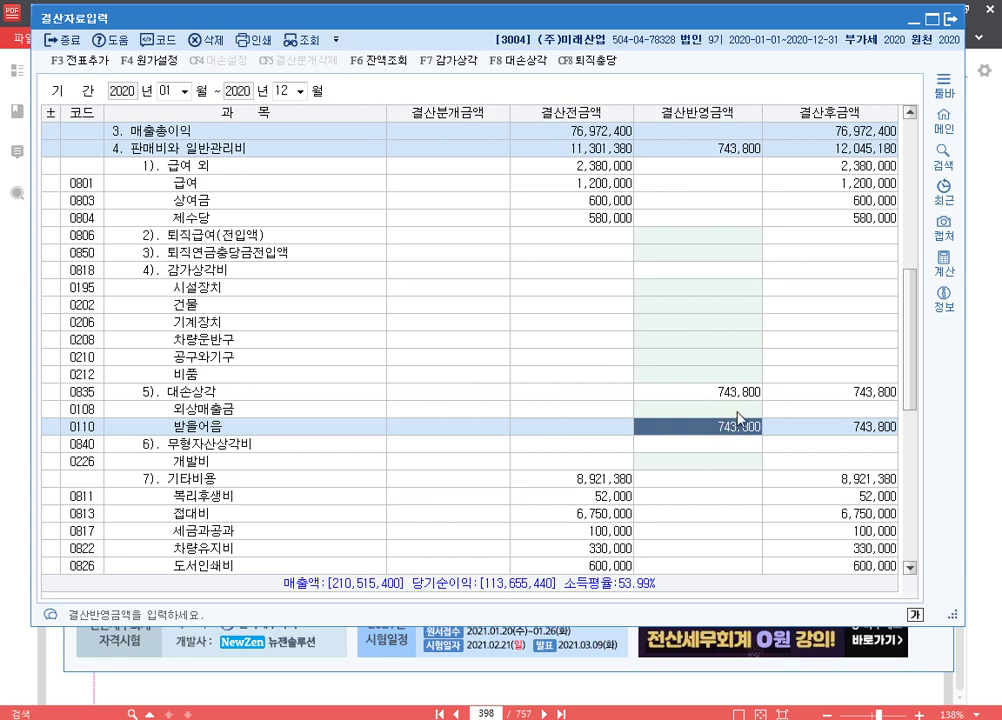
key(Up)
key(Down)
- Consult the textbook's fixed asset table in item [1] and apply the calculated 감가상각 amounts to the closing data
key(alt+Tab)
scroll(467, 207, up, 5)
scroll(467, 207, down, 3)
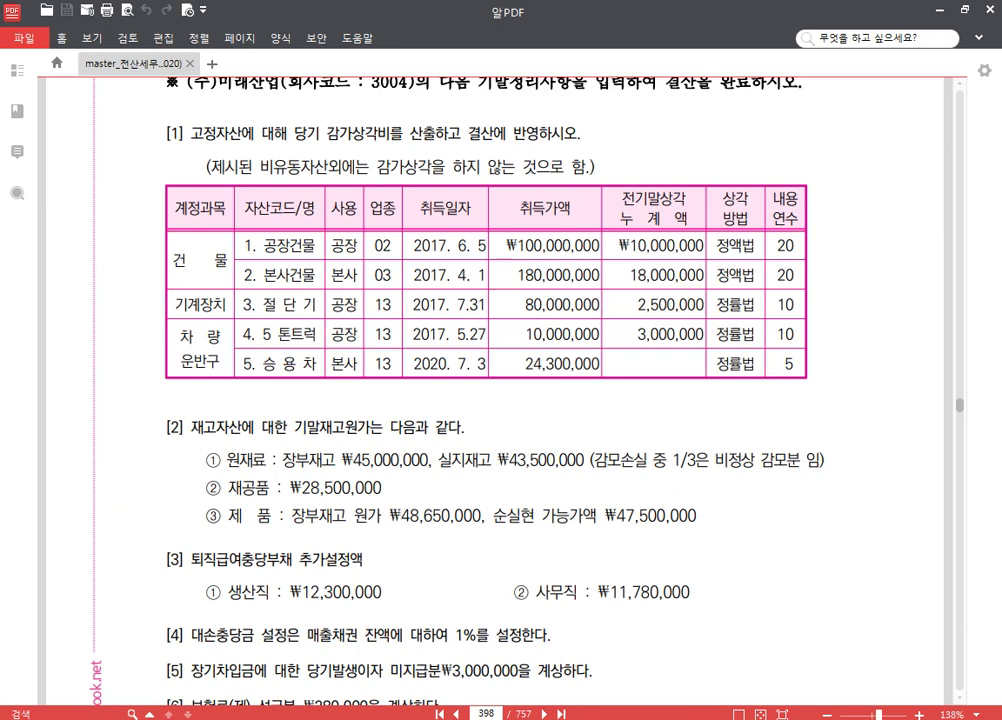
key(alt+Tab)
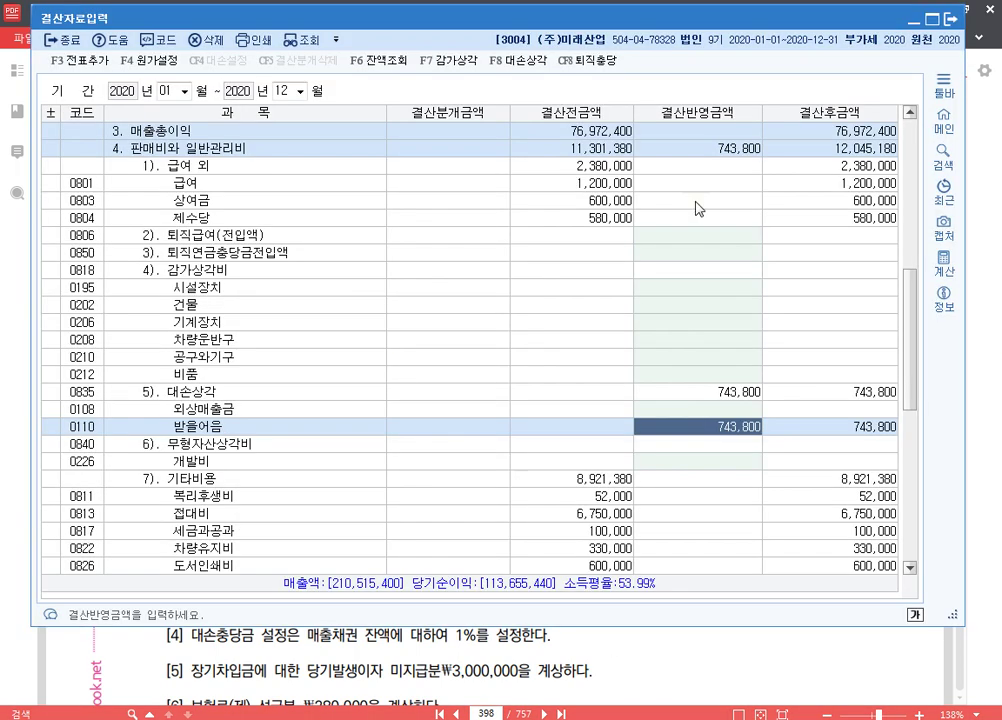
click(458, 66)
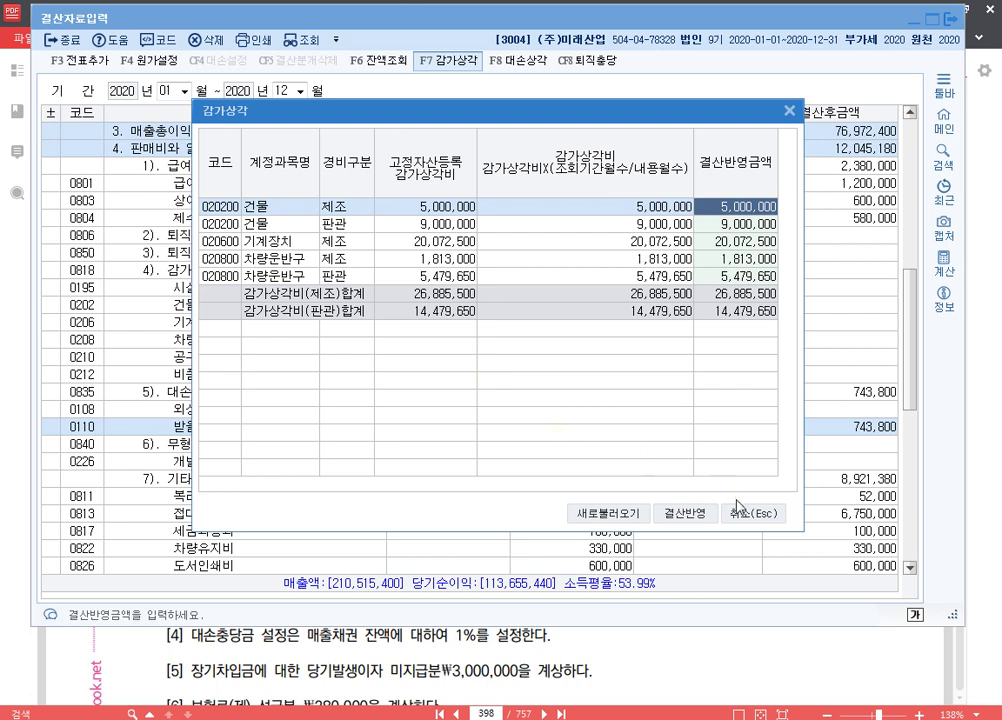
click(690, 515)
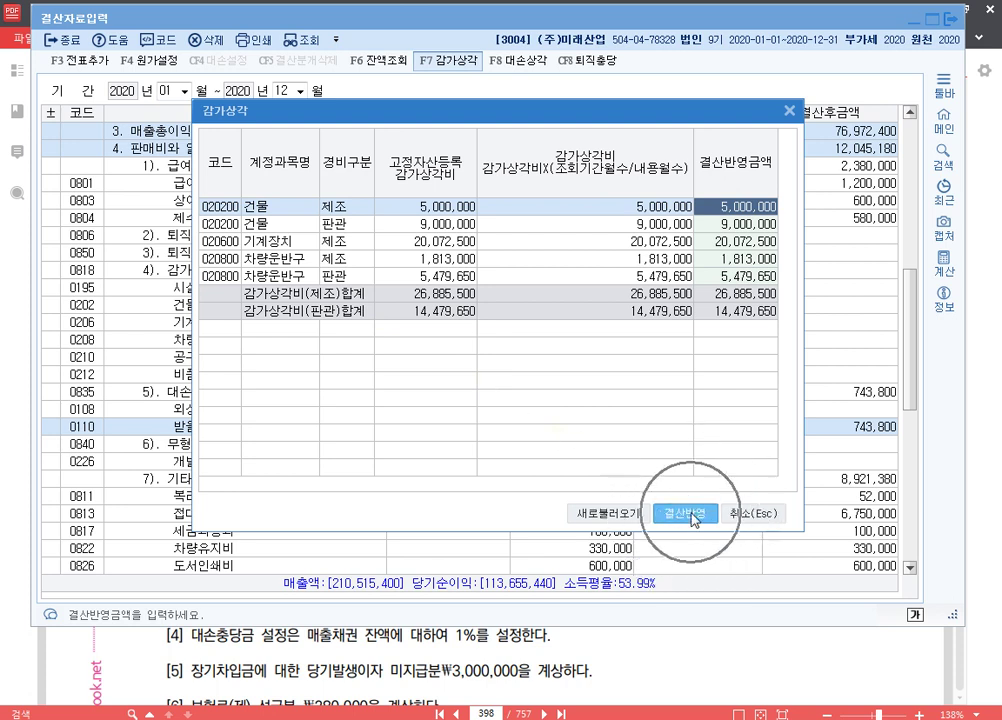
click(693, 515)
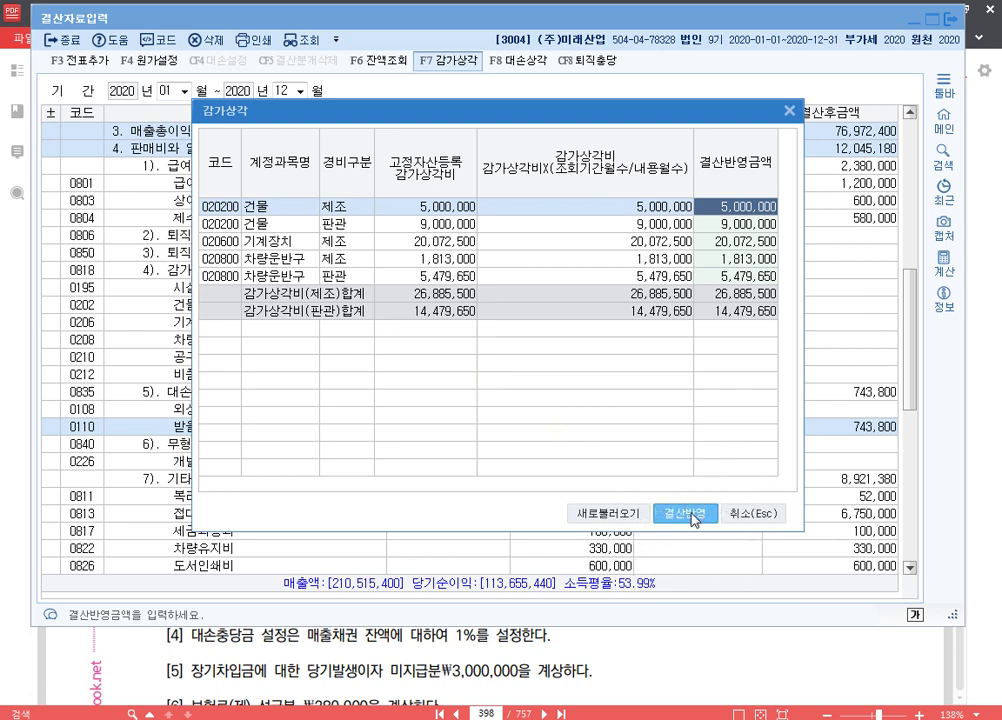
click(693, 515)
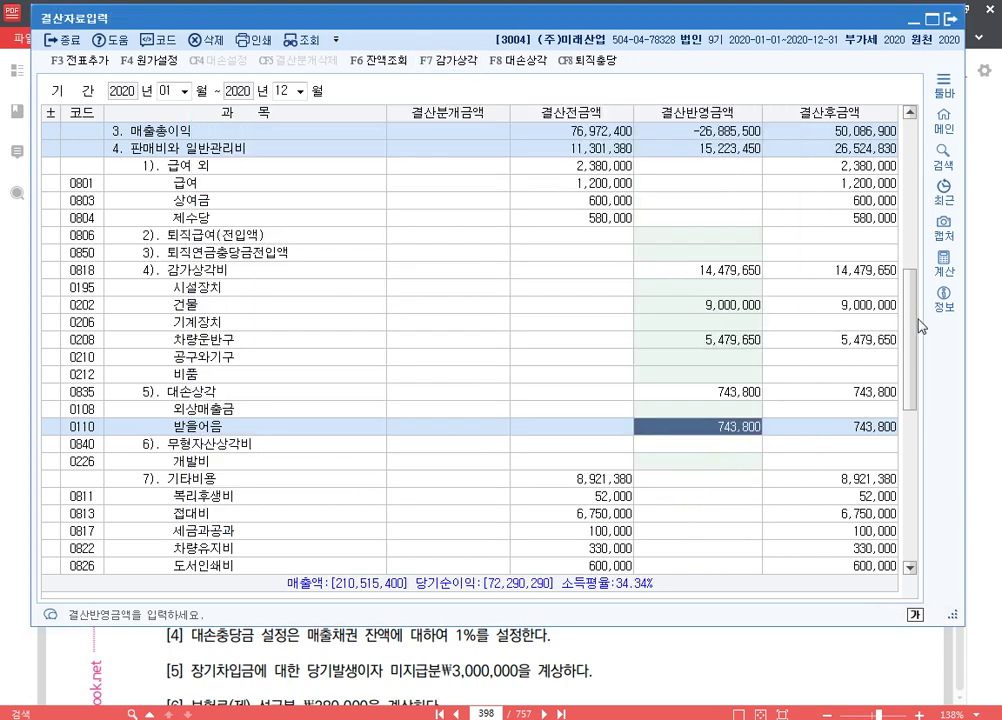
- Review the reflected depreciation of 건물, 기계장치 and 차량운반구 in both the manufacturing costs and 판매비와 일반관리비
scroll(919, 323, up, 6)
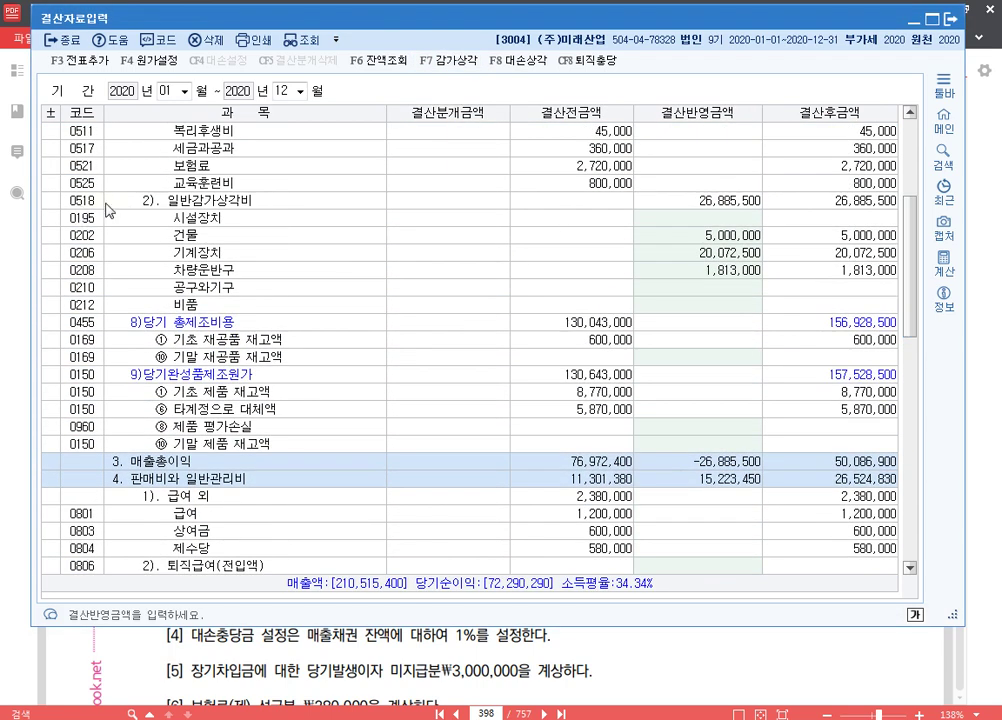
click(640, 238)
click(737, 256)
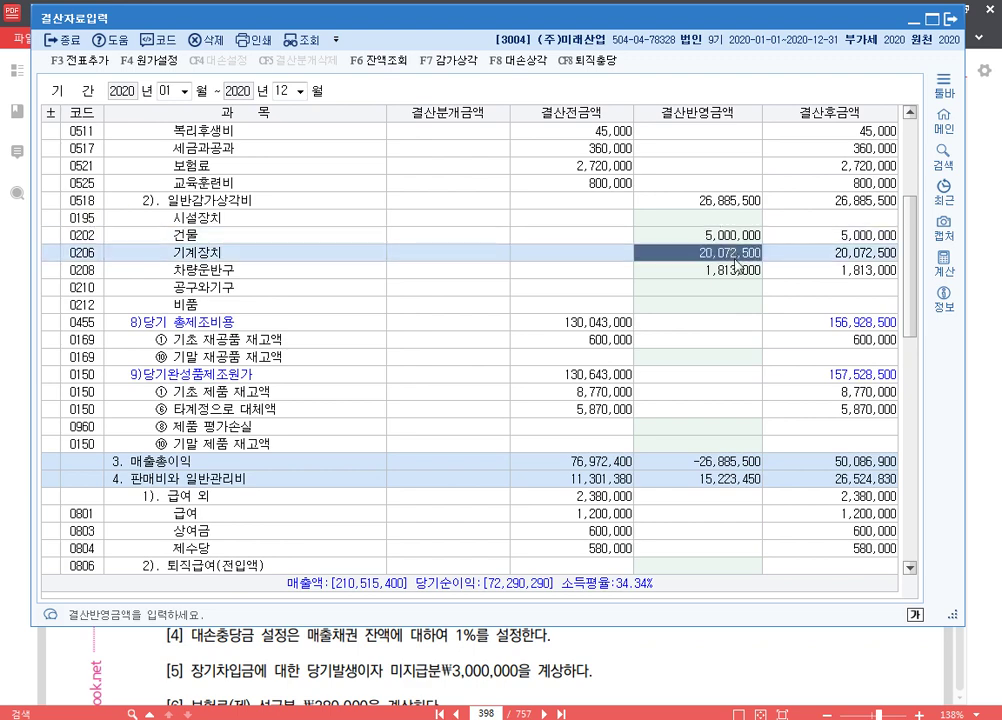
click(740, 270)
scroll(751, 318, down, 5)
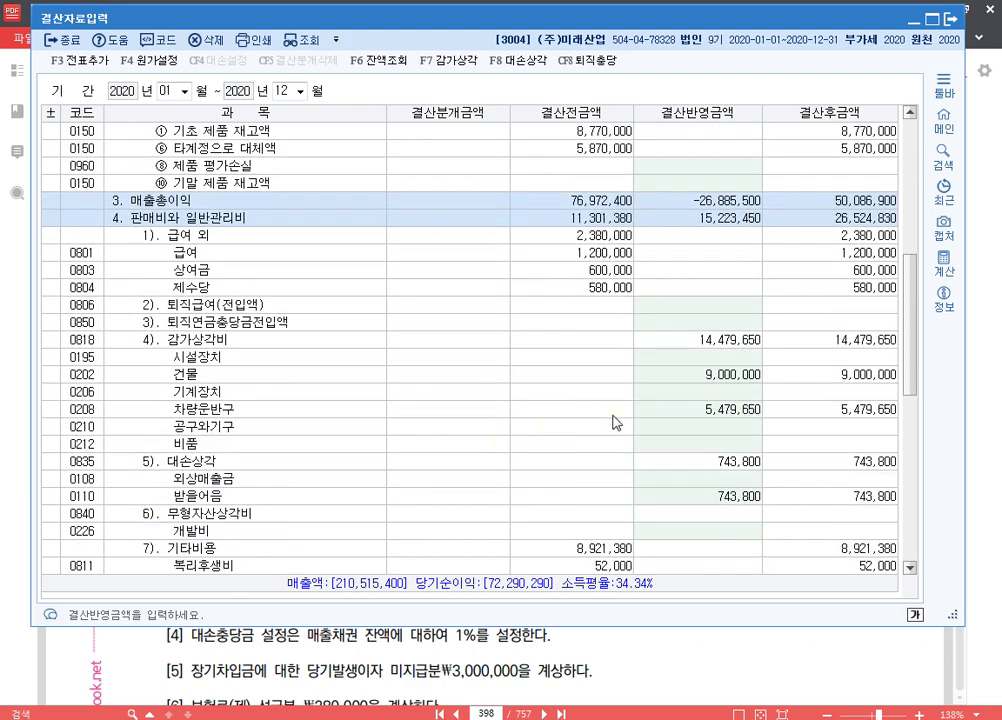
click(652, 375)
click(730, 412)
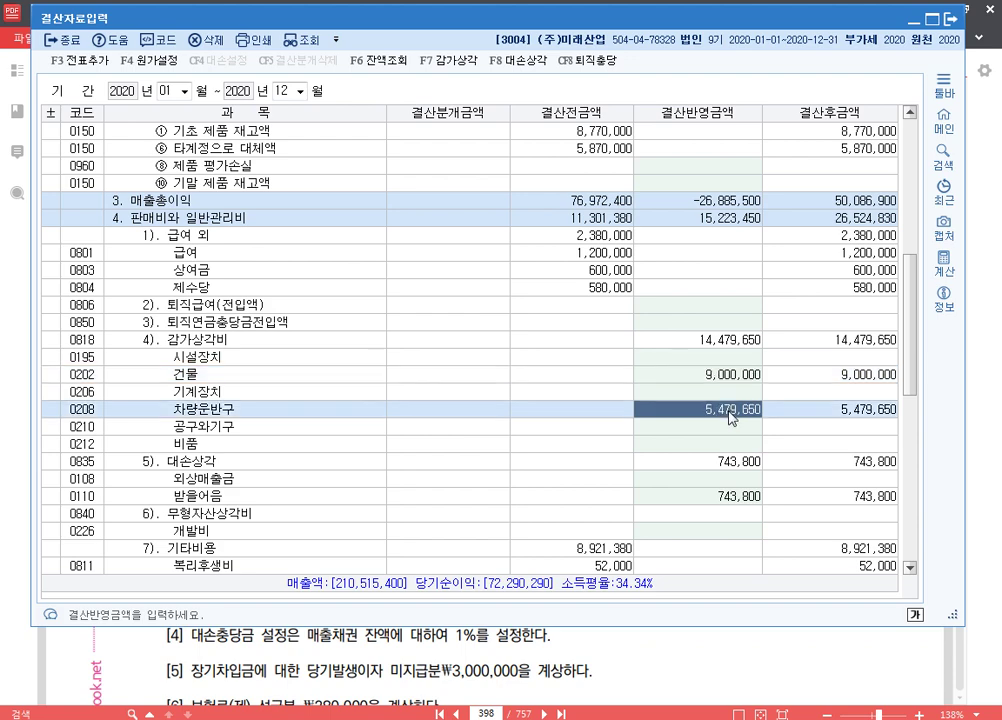
scroll(729, 416, up, 1)
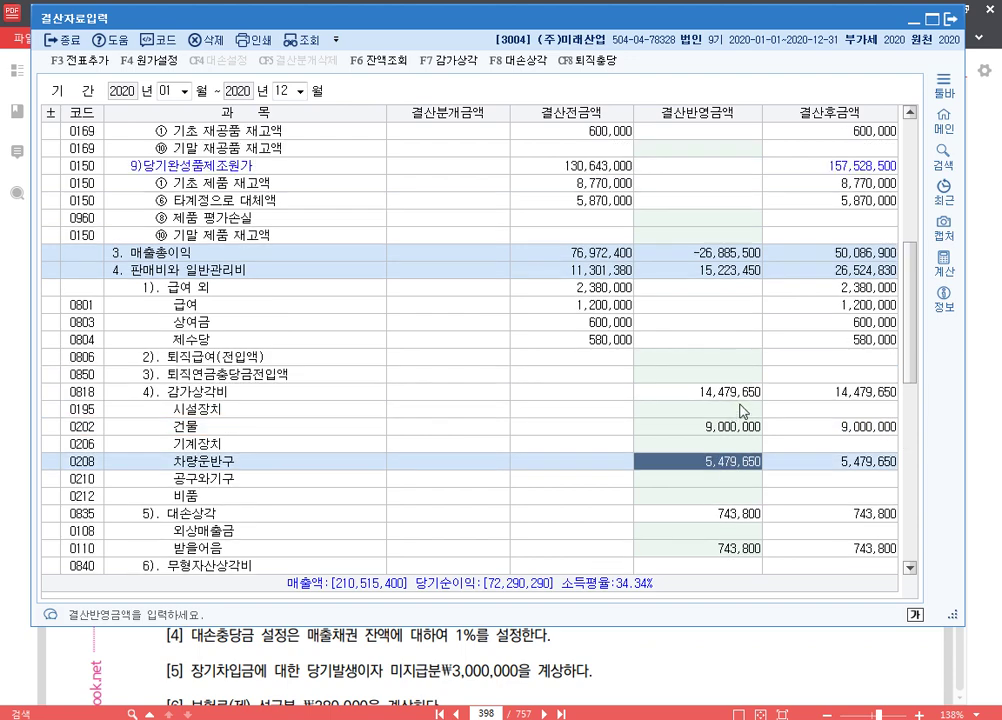
scroll(710, 230, up, 2)
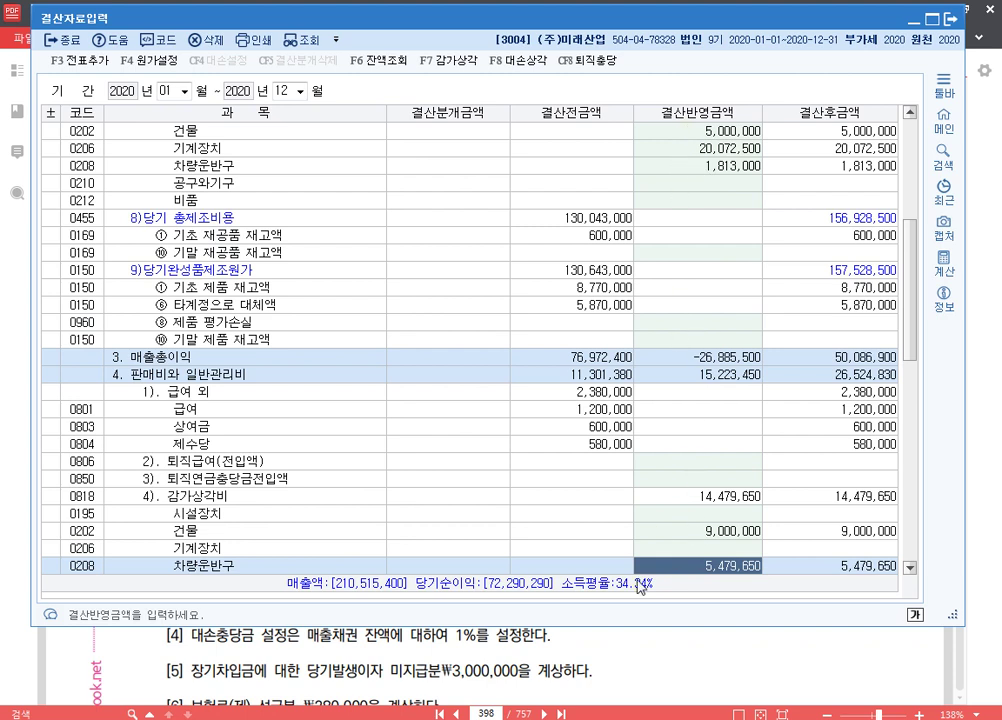
- Make the 결산자료입력 window taller so that more closing rows fit in it
click(277, 354)
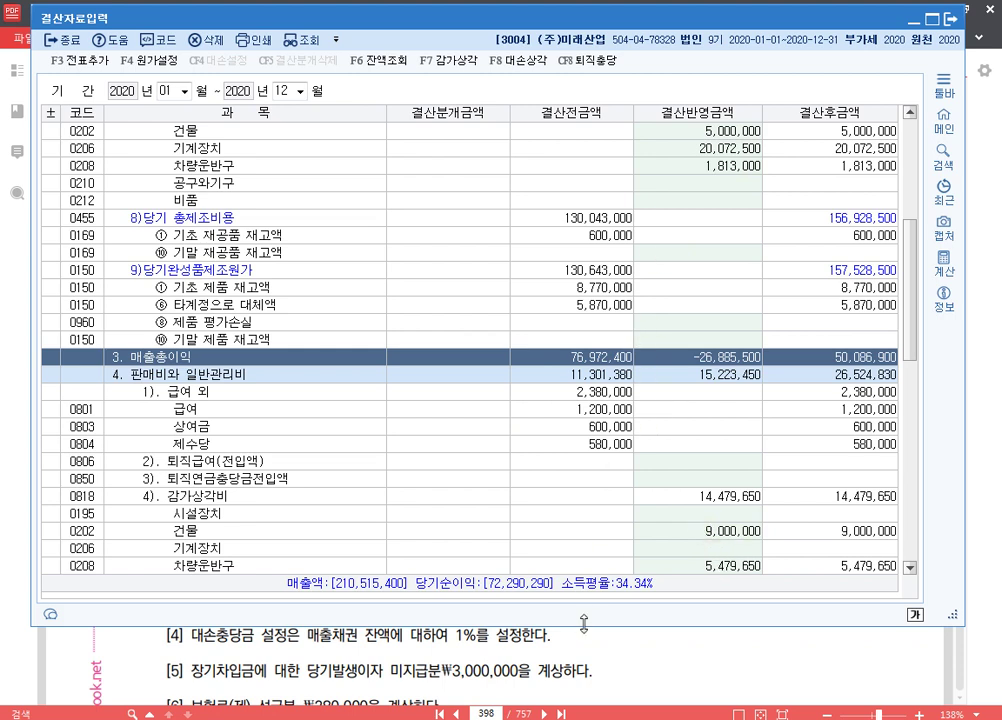
drag(582, 628, 587, 685)
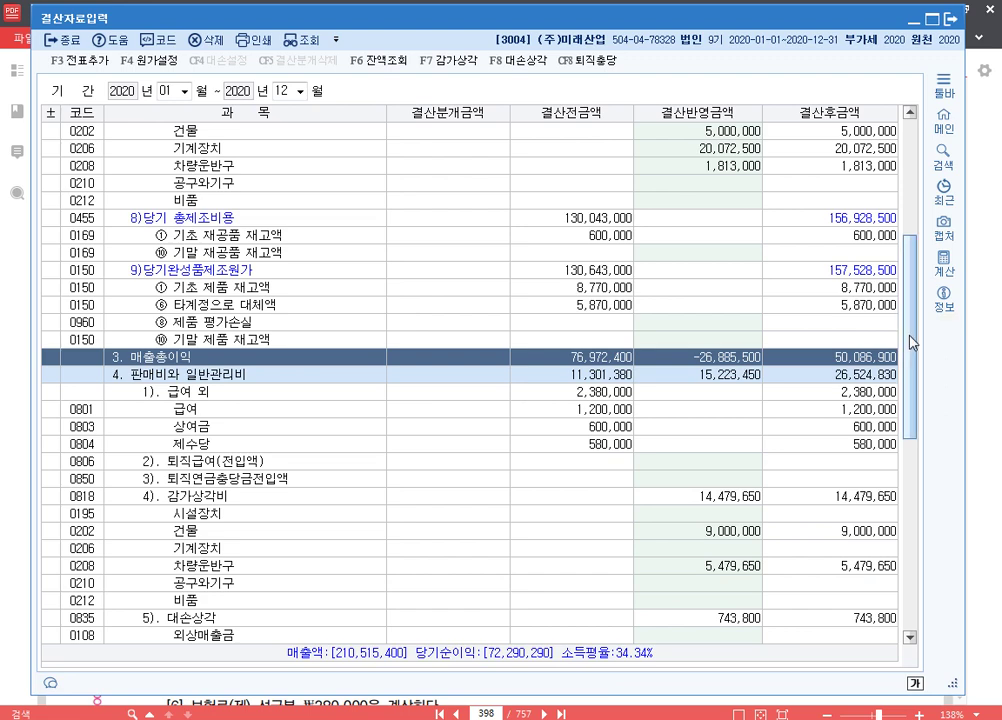
scroll(912, 333, up, 1)
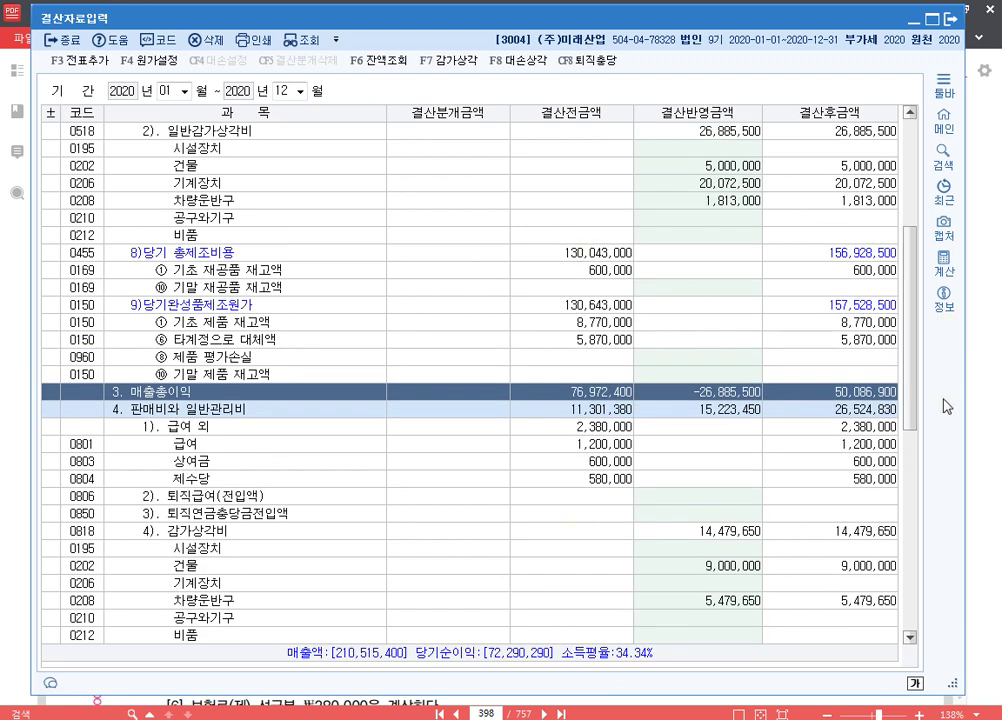
- Read the textbook's closing items [2] to [9] in the PDF and return to 결산자료입력
click(992, 368)
scroll(364, 476, down, 3)
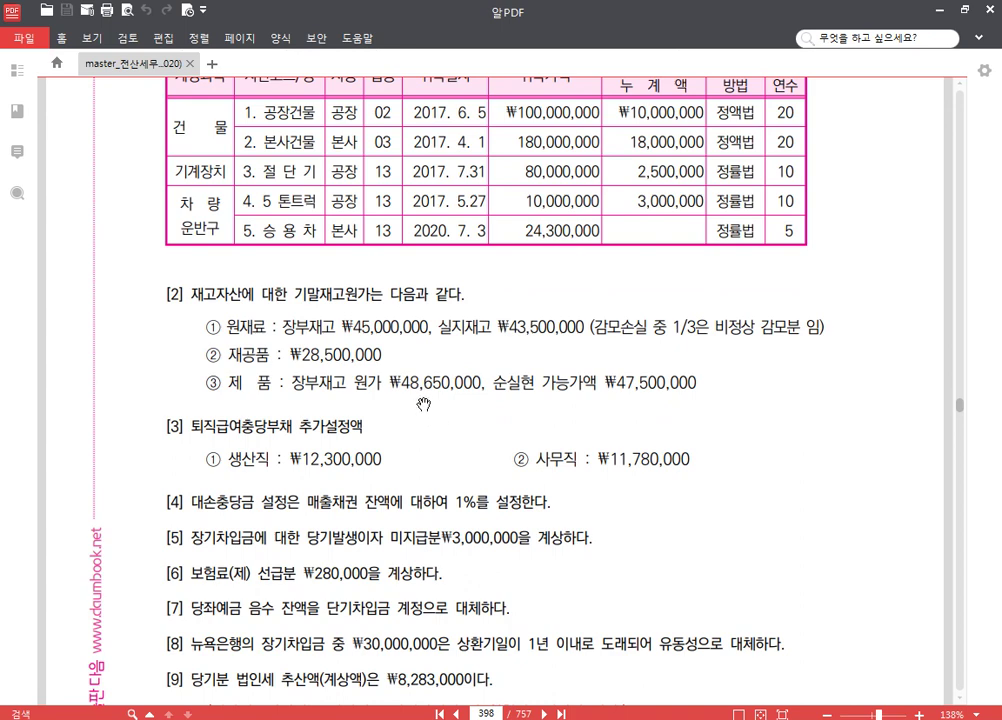
scroll(440, 380, down, 1)
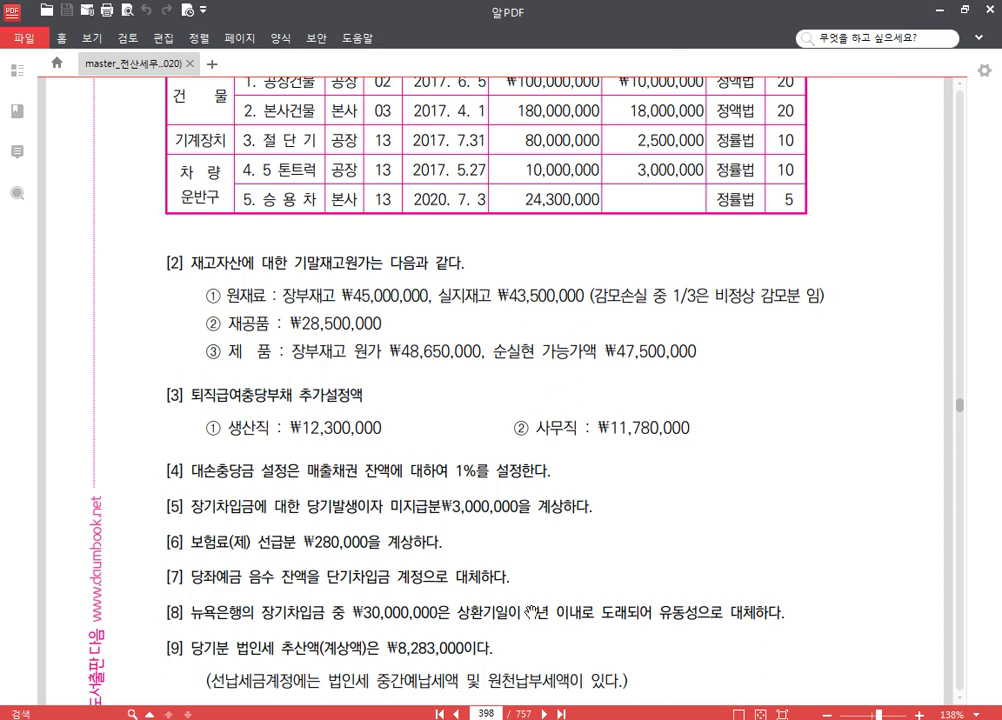
key(alt+Tab)
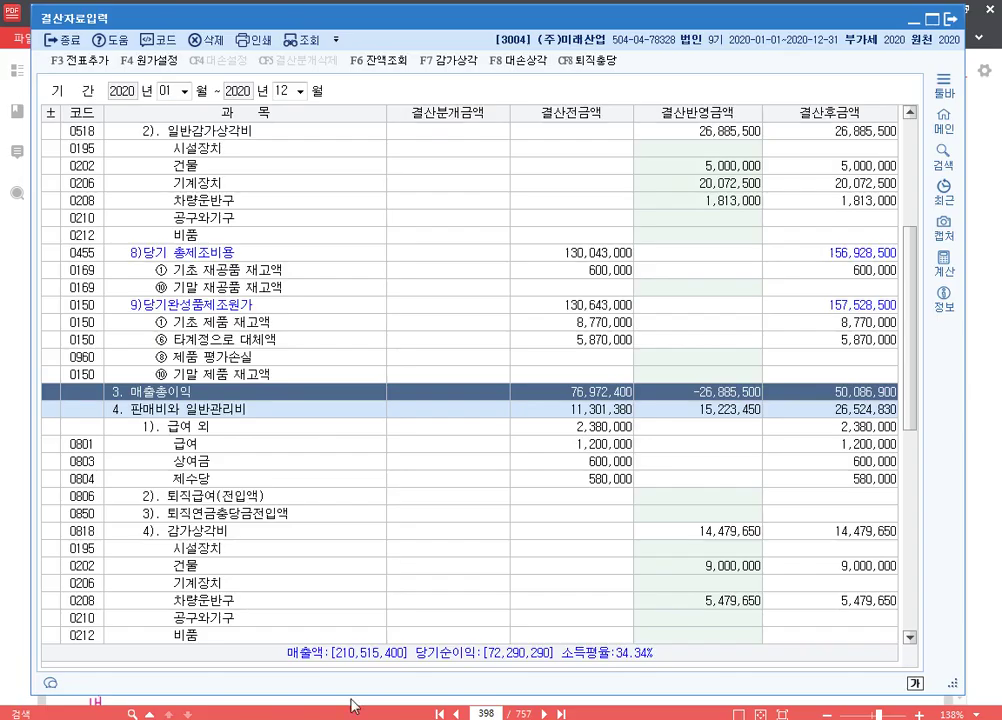
- Enter 43,500,000 as the reflected closing amount for 기말 원재료 재고액
scroll(698, 273, up, 8)
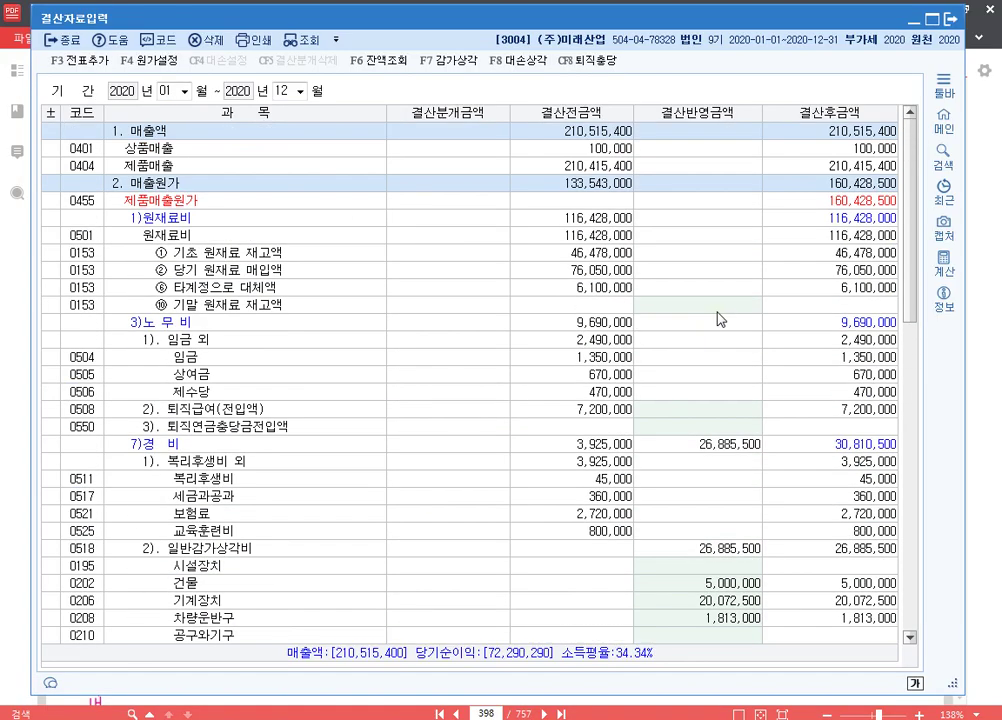
text(43500000)
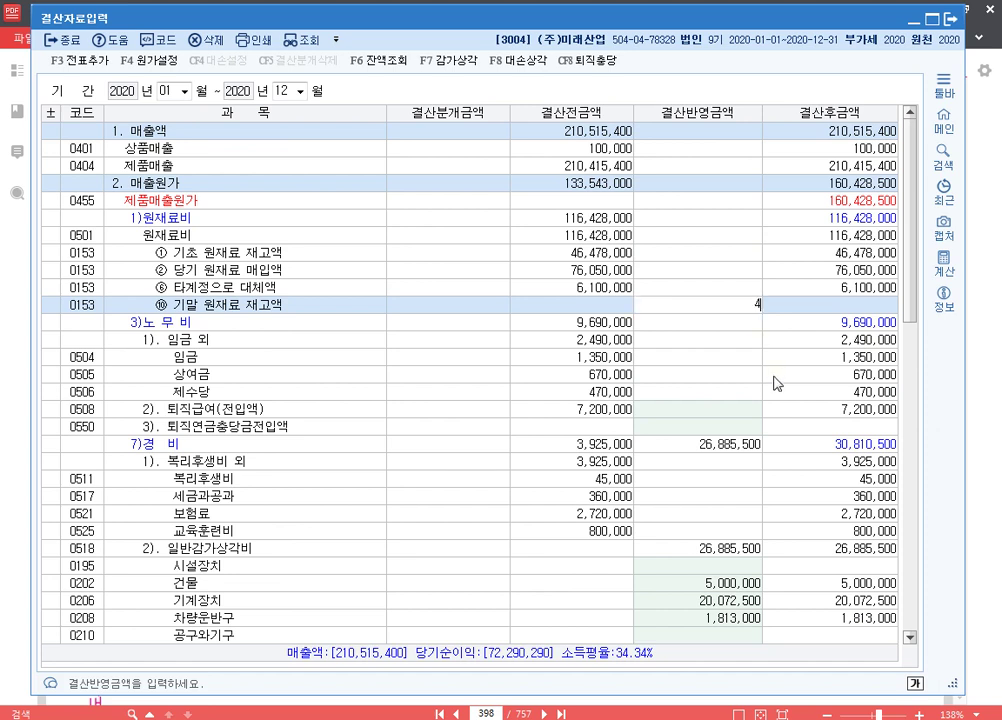
key(Return)
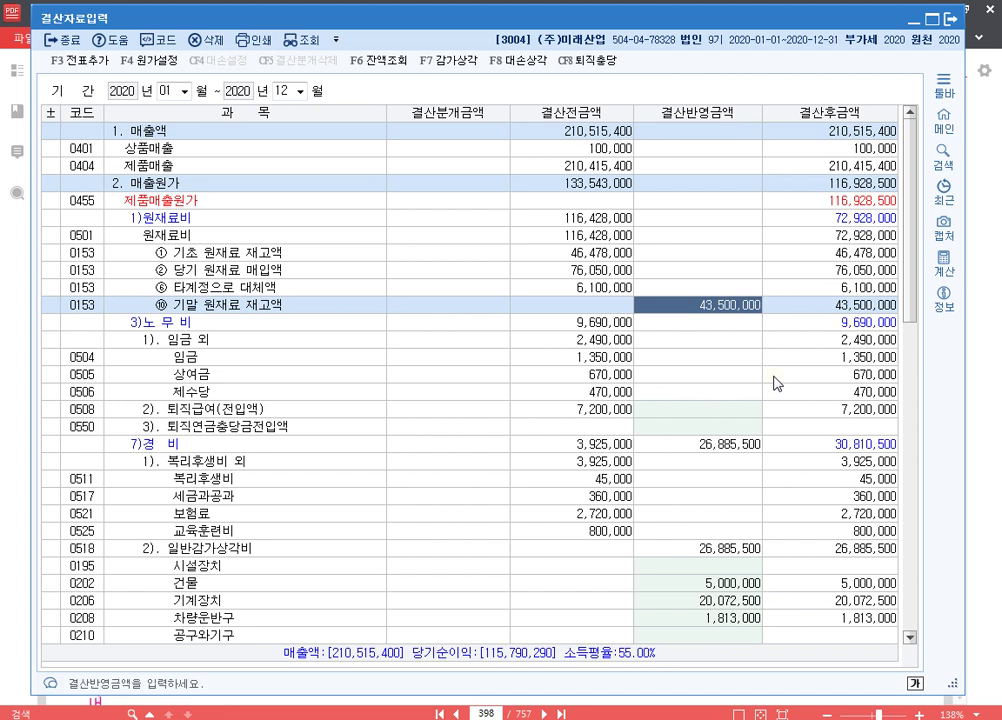
- Consult item [2] in the textbook PDF and enter 28,500,000 as the reflected closing amount for 기말 재공품 재고액
click(985, 405)
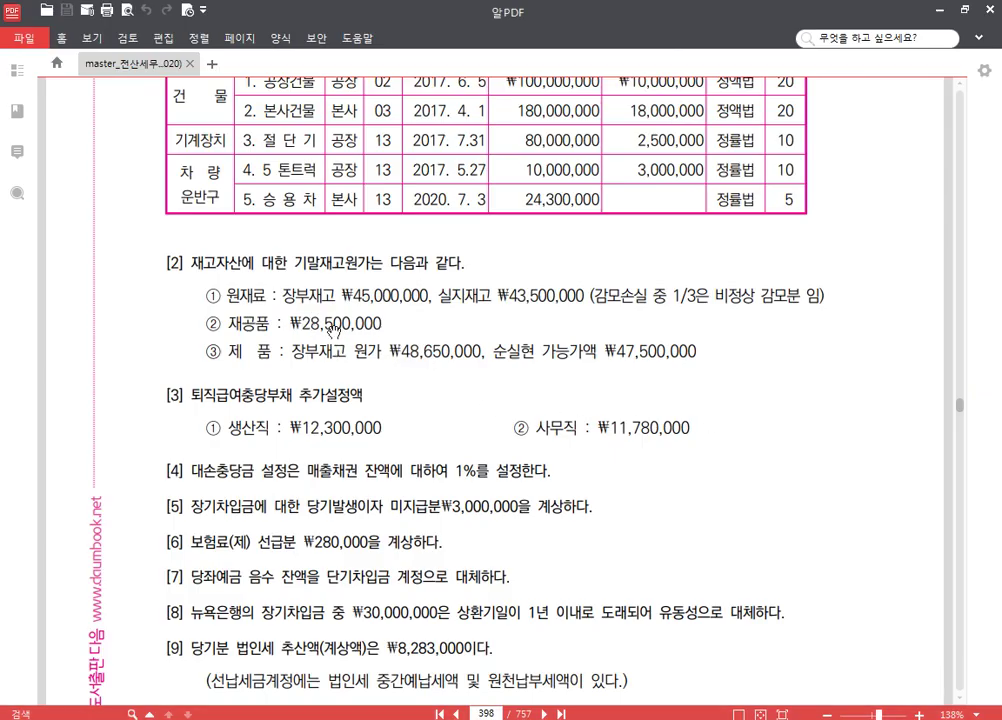
scroll(293, 259, down, 2)
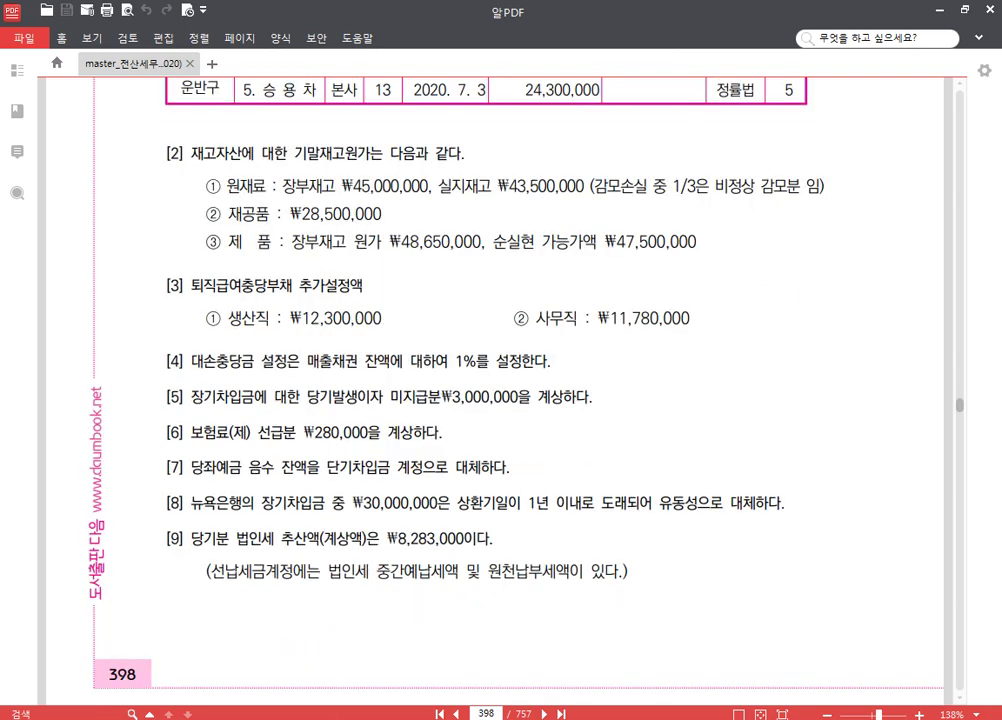
key(alt+Tab)
scroll(590, 362, down, 5)
scroll(589, 362, down, 2)
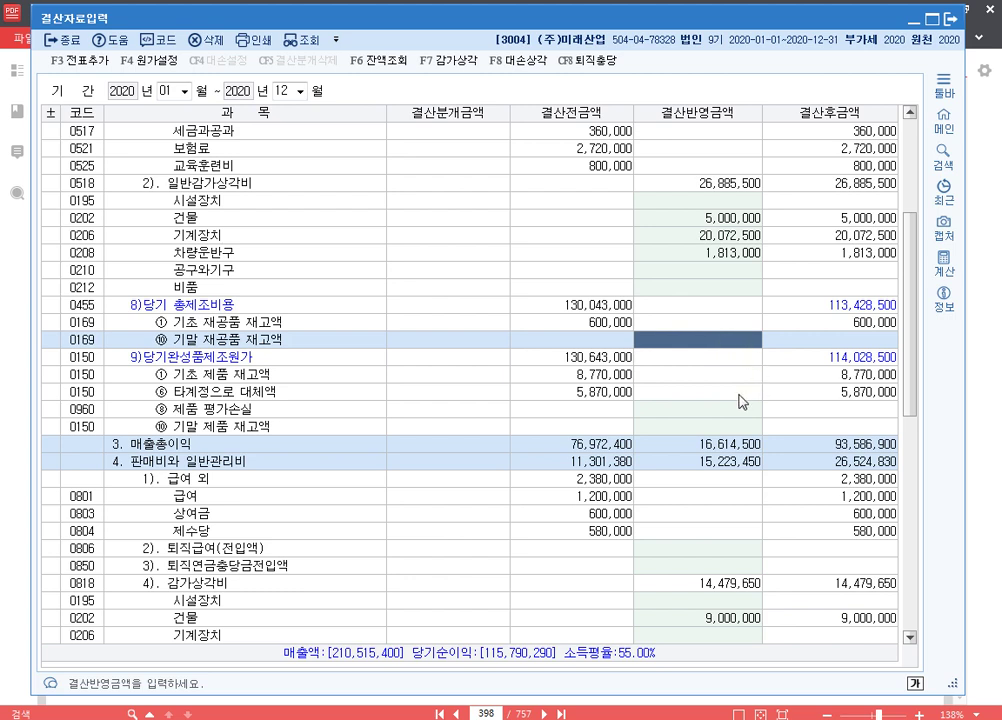
text(28500000)
key(Return)
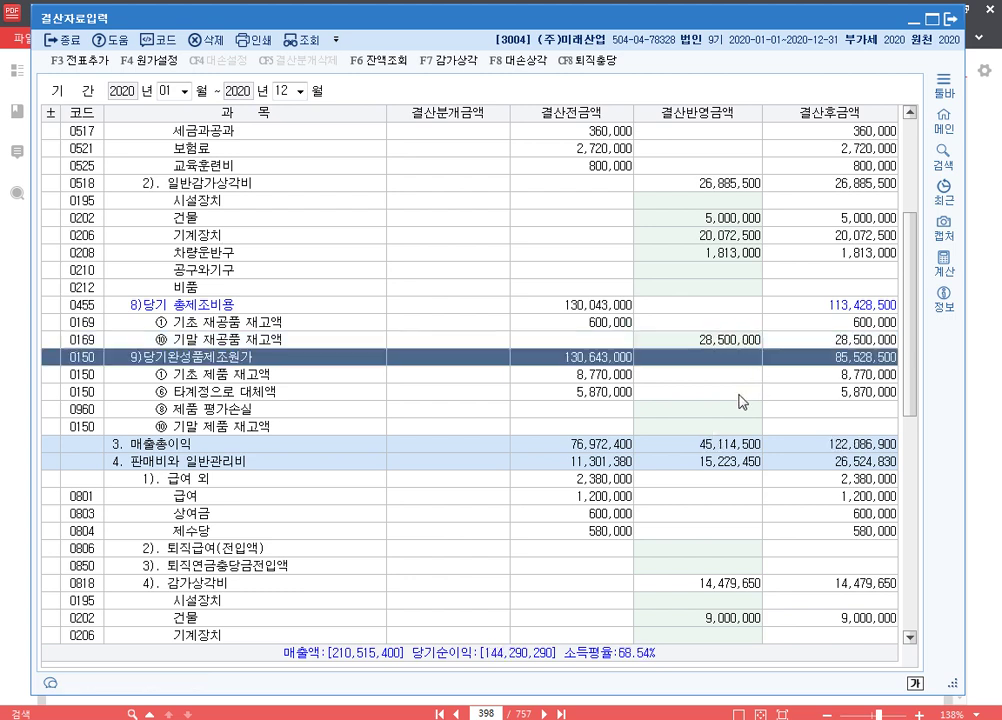
key(Up)
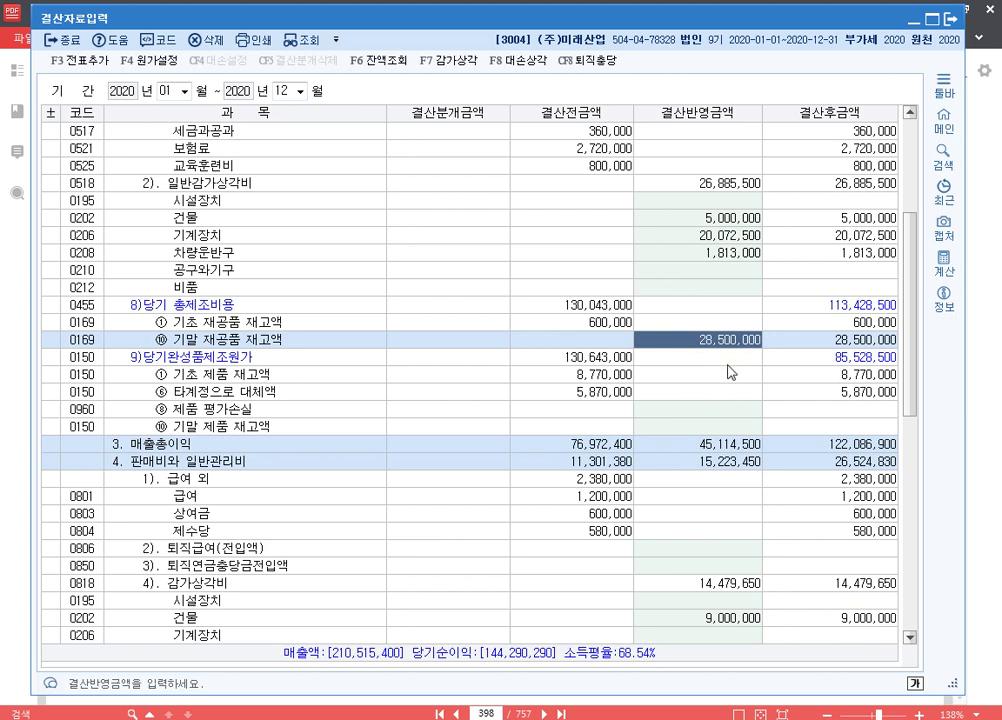
- Read the 제품 book cost and net realizable value in the textbook PDF's item [2] and return to 결산자료입력
click(992, 388)
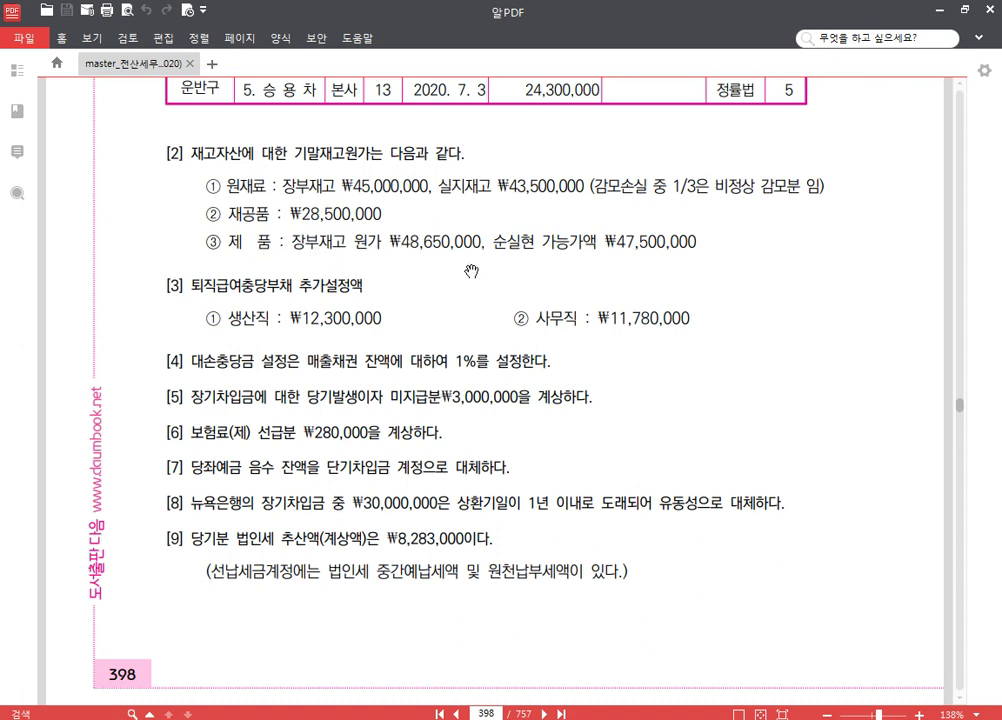
click(440, 260)
click(456, 259)
click(575, 245)
click(664, 263)
key(alt+Tab)
- Calculate the 제품 valuation loss as 48,650,000 minus 47,500,000 in the built-in calculator and close it
click(943, 262)
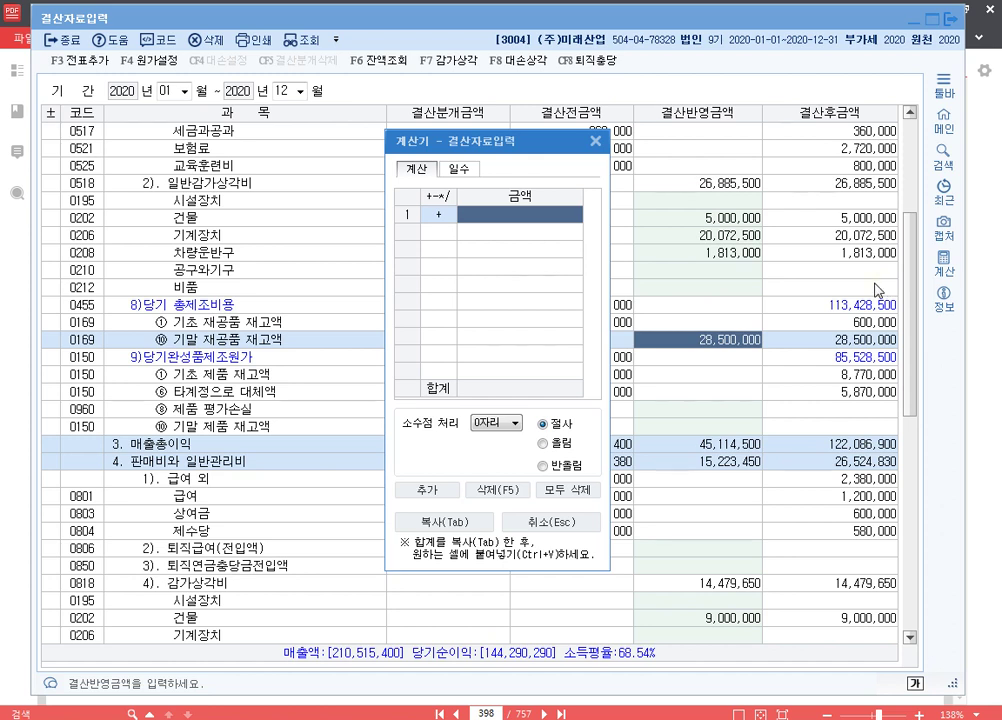
text(48650000)
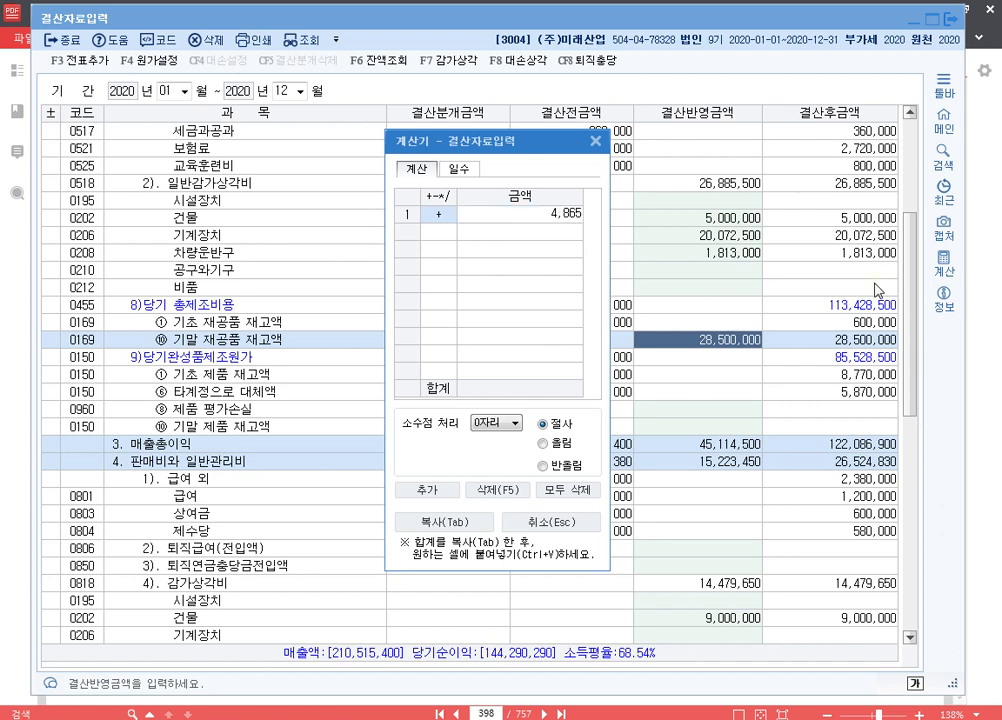
key(Return)
key(minus)
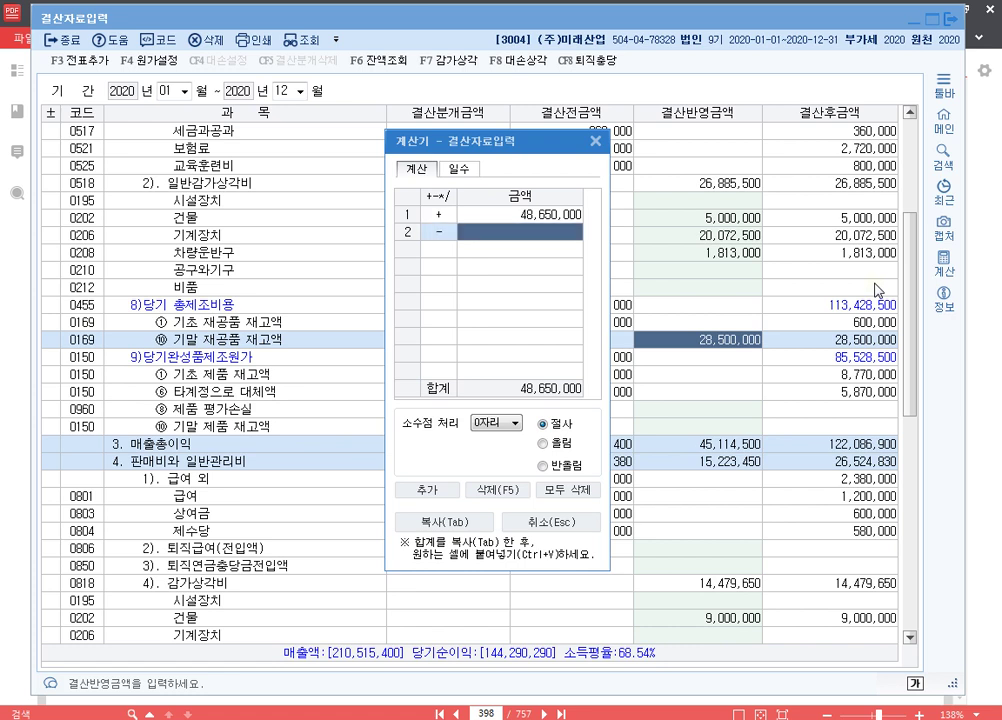
text(47,500,000)
key(Return)
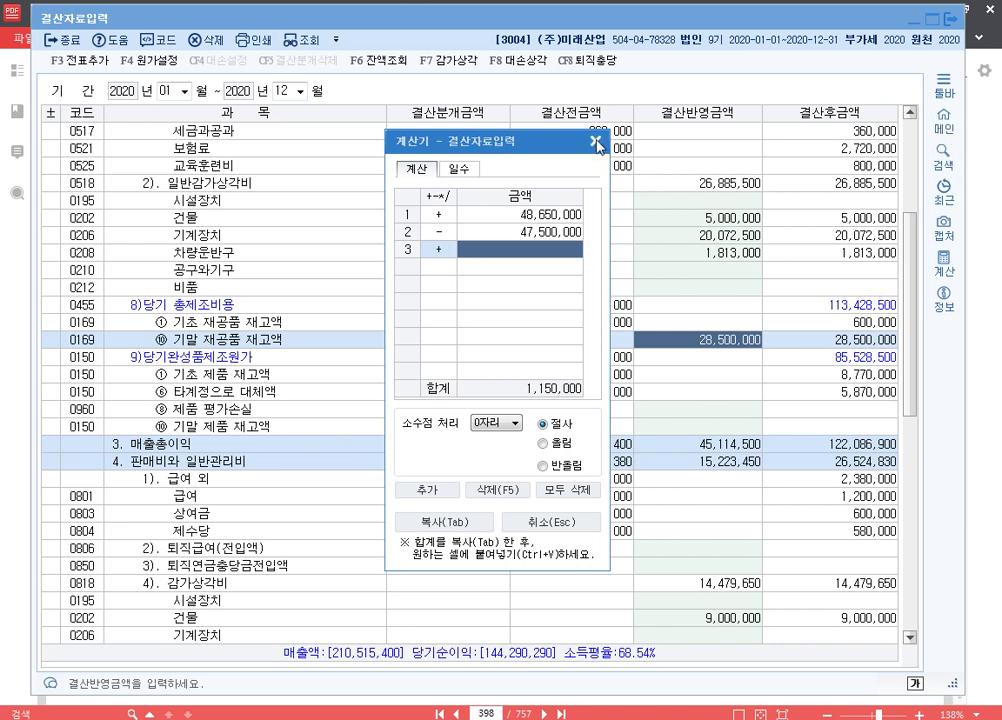
click(598, 143)
- Enter 1,150,000 as the reflected closing amount for 제품 평가손실
click(734, 410)
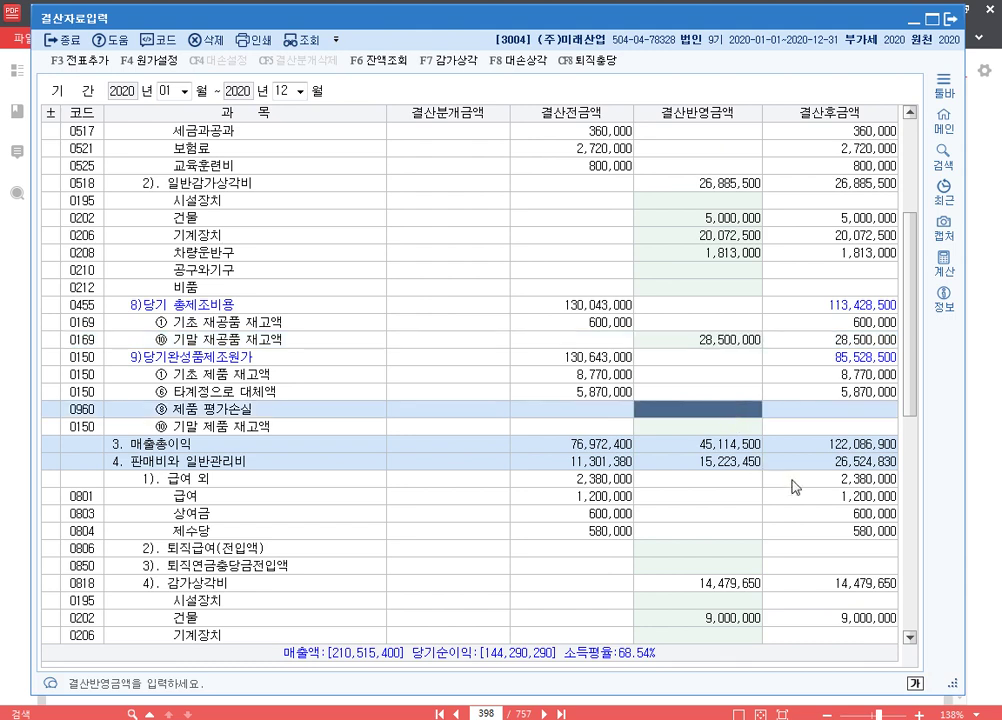
text(1150000)
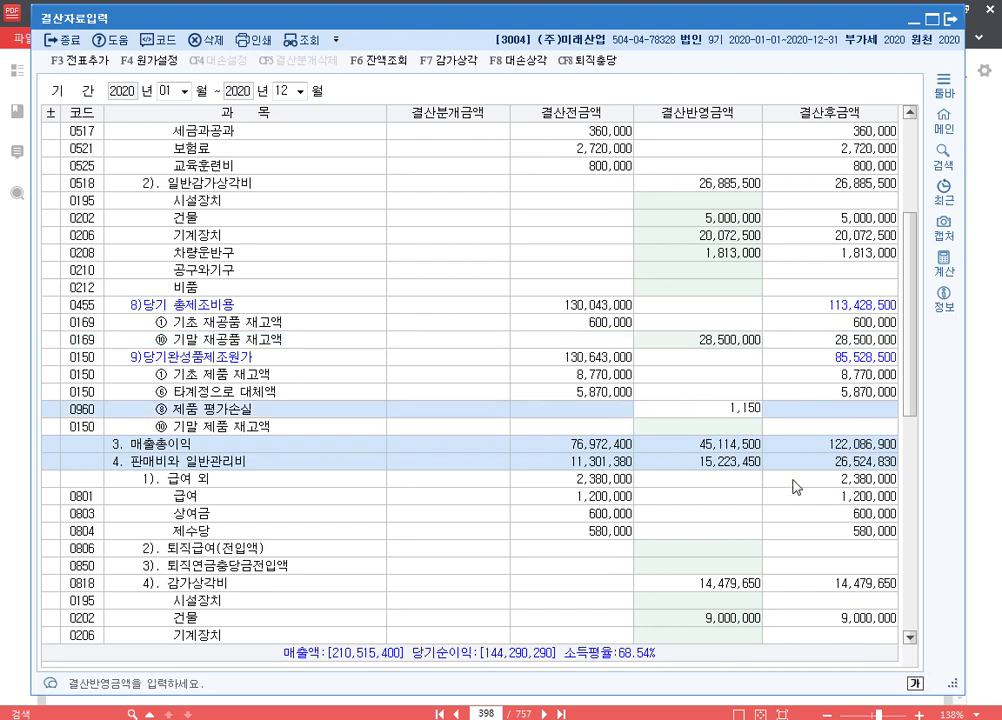
key(Return)
key(Up)
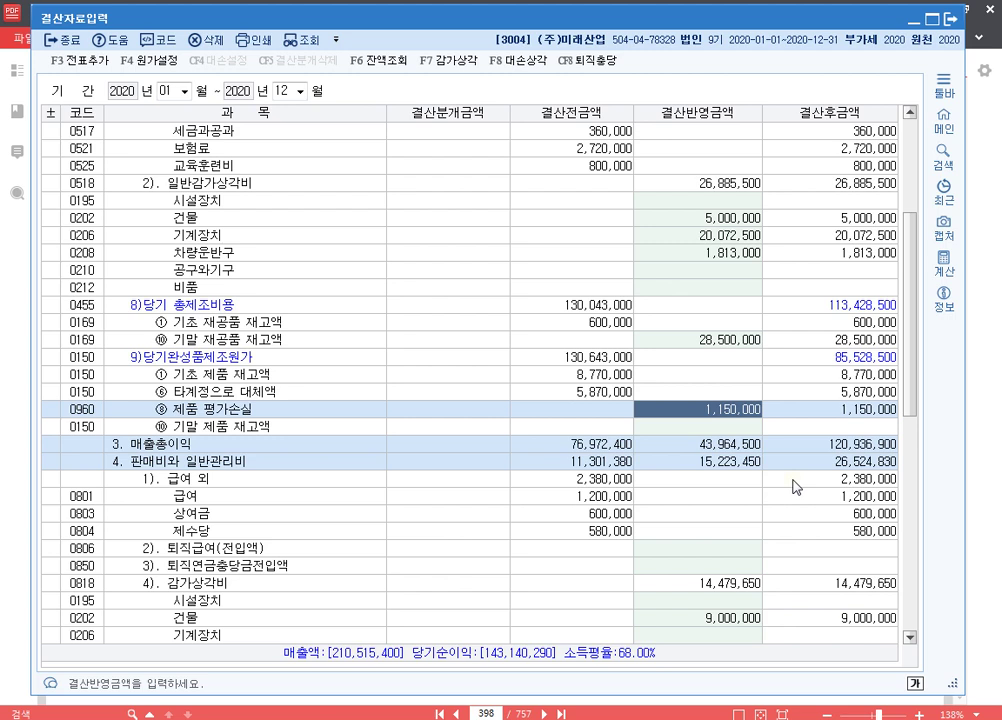
- Compare the 기말 제품 재고액 and 제품 평가손실 rows with the 제품 amounts in the textbook PDF's item [2]
click(717, 428)
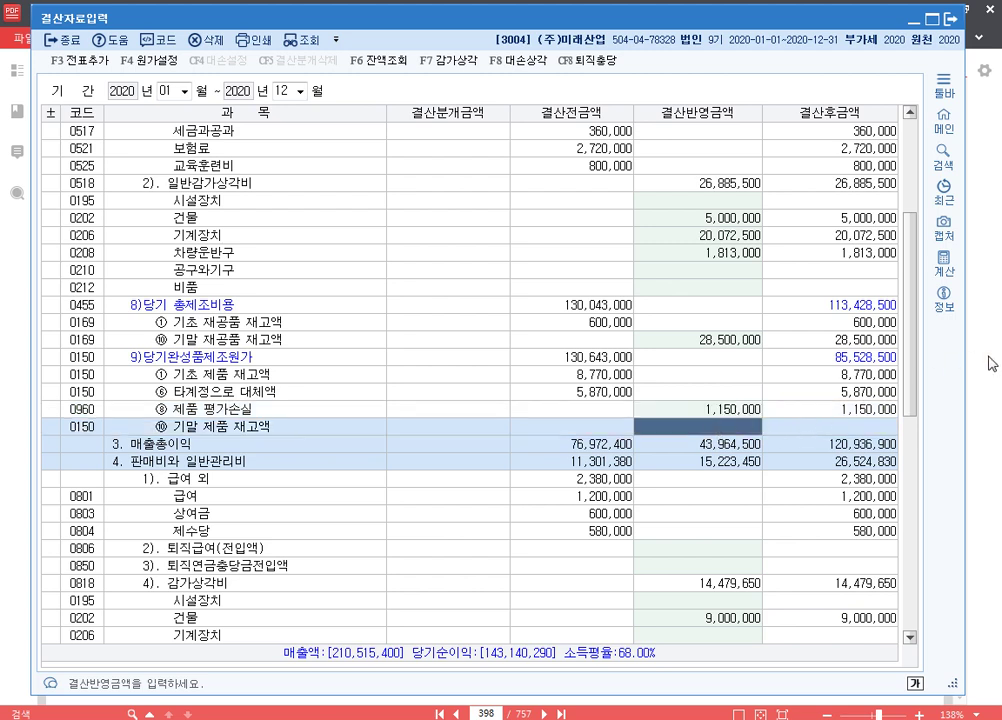
click(738, 411)
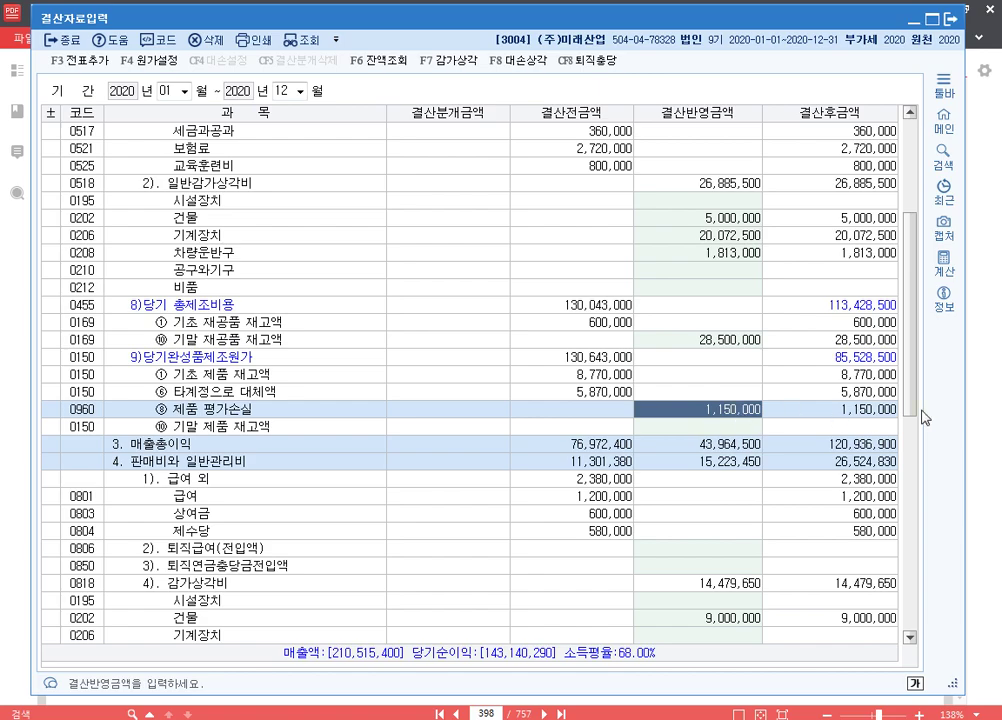
click(993, 390)
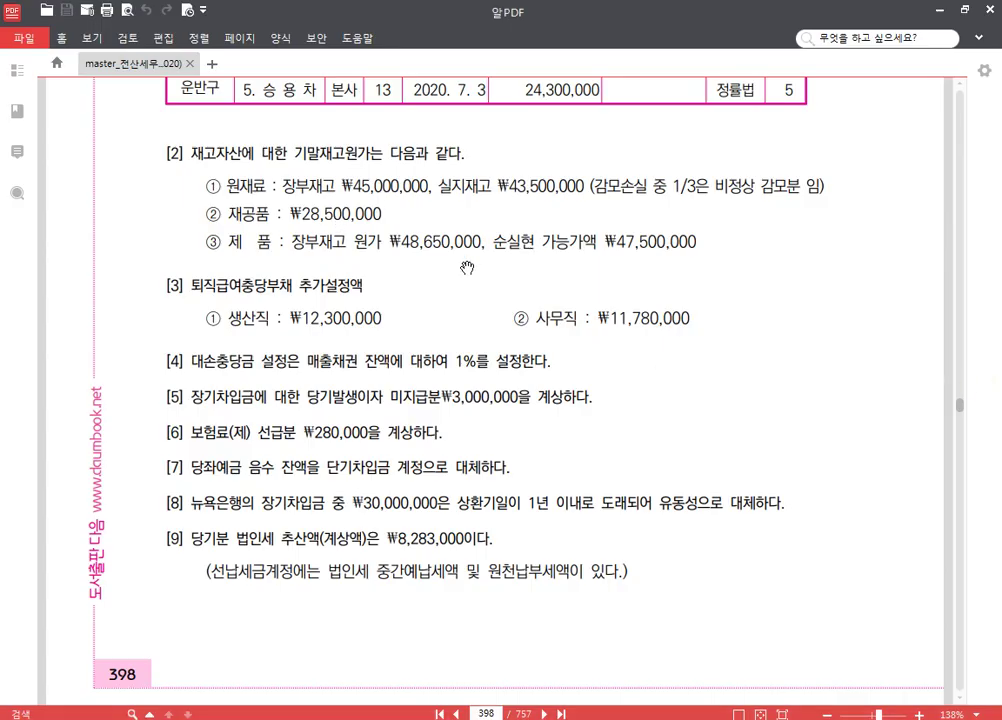